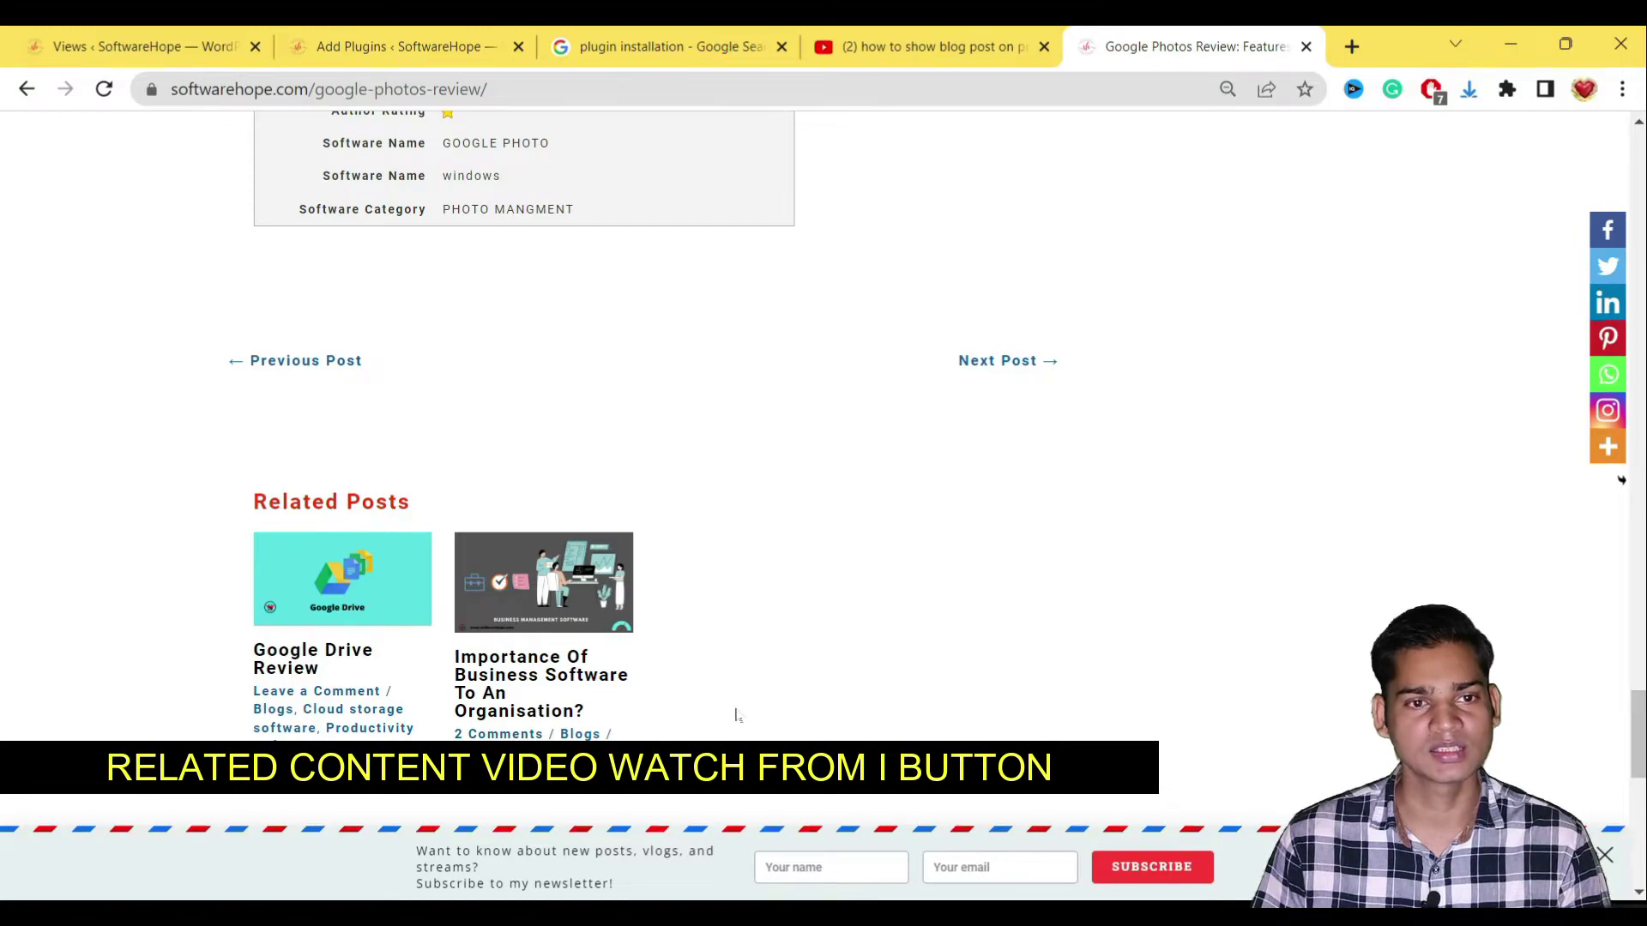
Step: Examine the Related Posts section of the Google Photos review and open the Google Drive Review post
{"action": "scroll", "coordinate": [604, 554], "scroll_direction": "down", "scroll_amount": 10}
{"action": "scroll", "coordinate": [605, 553], "scroll_direction": "down", "scroll_amount": 20}
{"action": "scroll", "coordinate": [467, 559], "scroll_direction": "up", "scroll_amount": 3}
{"action": "scroll", "coordinate": [480, 562], "scroll_direction": "up", "scroll_amount": 3}
{"action": "scroll", "coordinate": [584, 563], "scroll_direction": "down", "scroll_amount": 20}
{"action": "scroll", "coordinate": [397, 408], "scroll_direction": "up", "scroll_amount": 6}
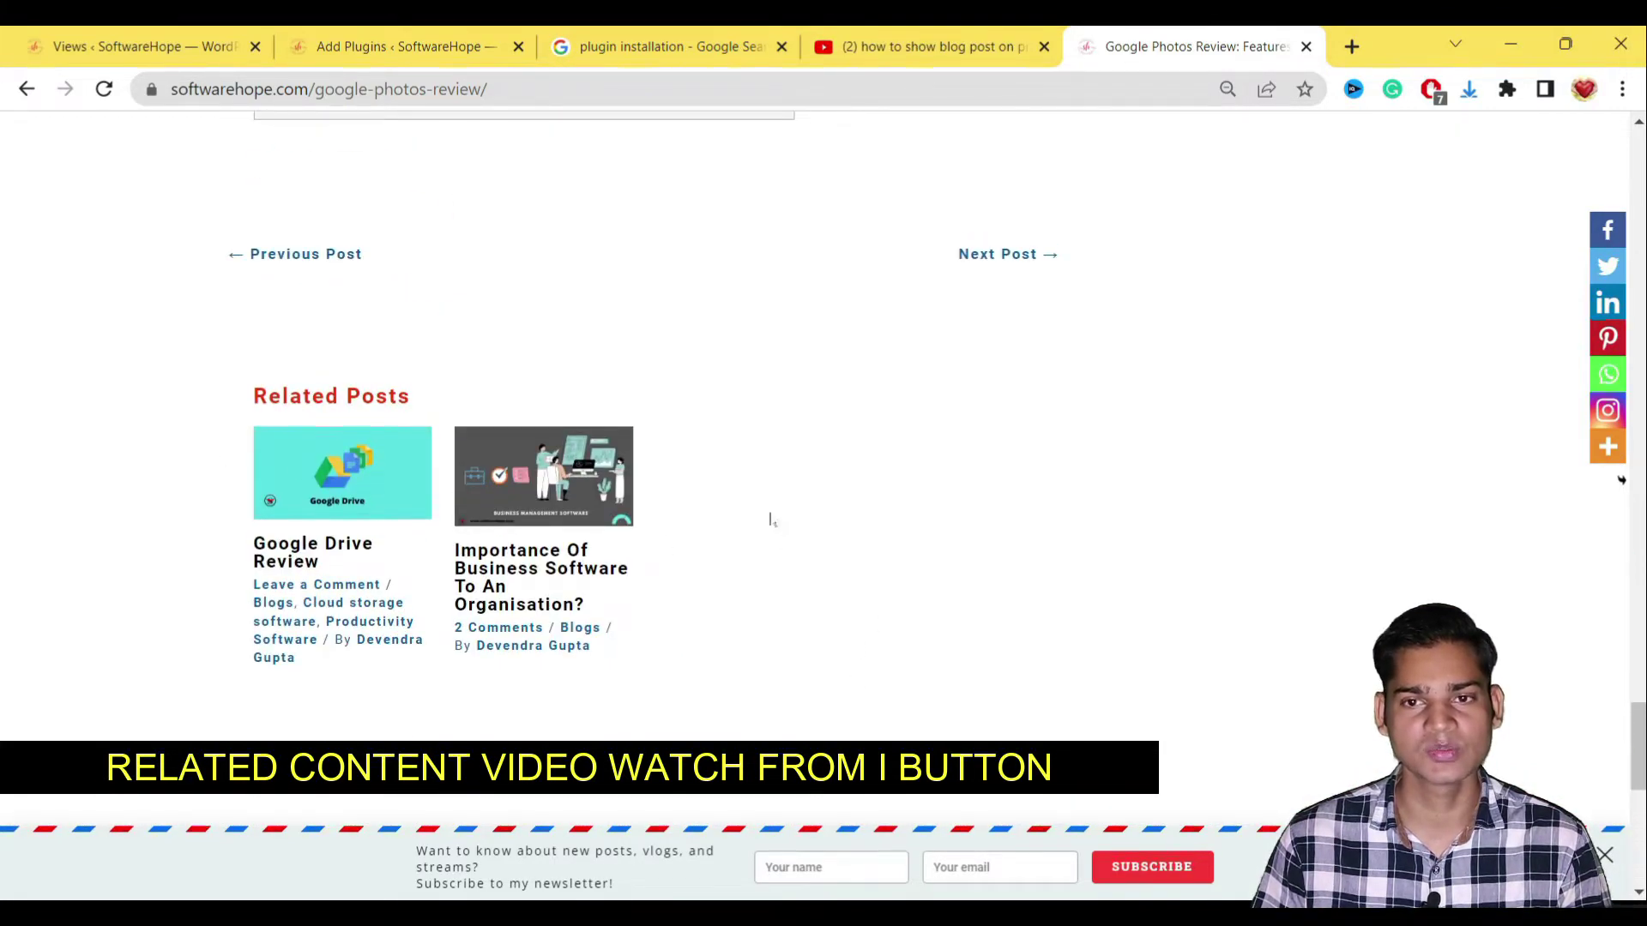
{"action": "scroll", "coordinate": [746, 460], "scroll_direction": "up", "scroll_amount": 3}
{"action": "scroll", "coordinate": [609, 378], "scroll_direction": "down", "scroll_amount": 3}
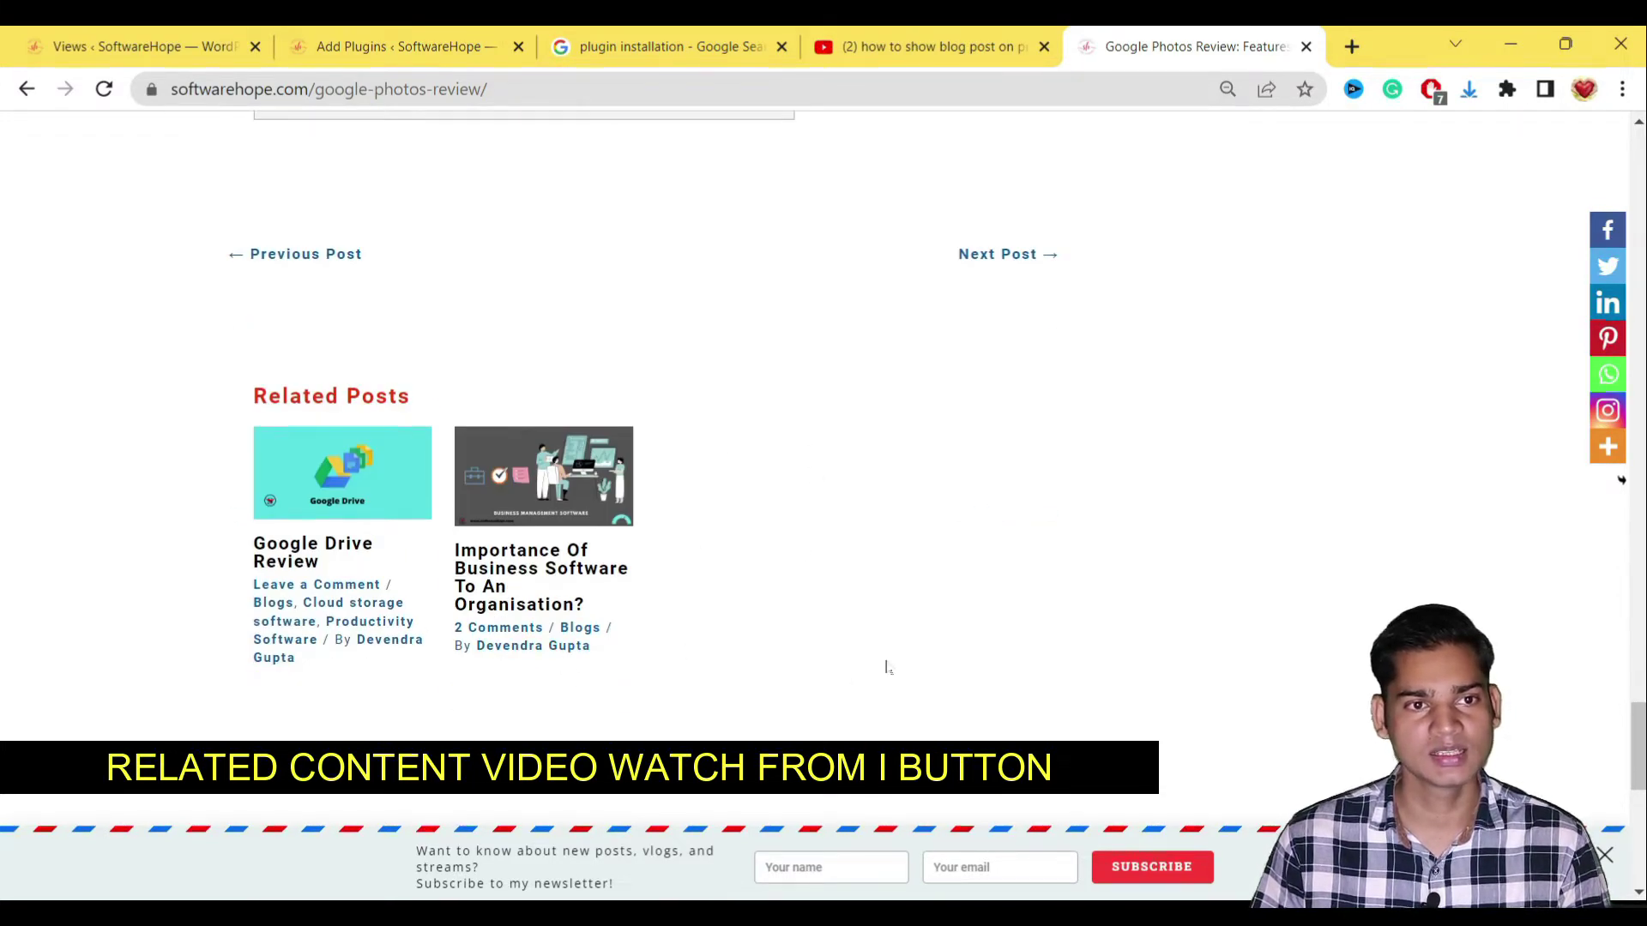
{"action": "key", "text": "Home"}
{"action": "scroll", "coordinate": [826, 489], "scroll_direction": "down", "scroll_amount": 15}
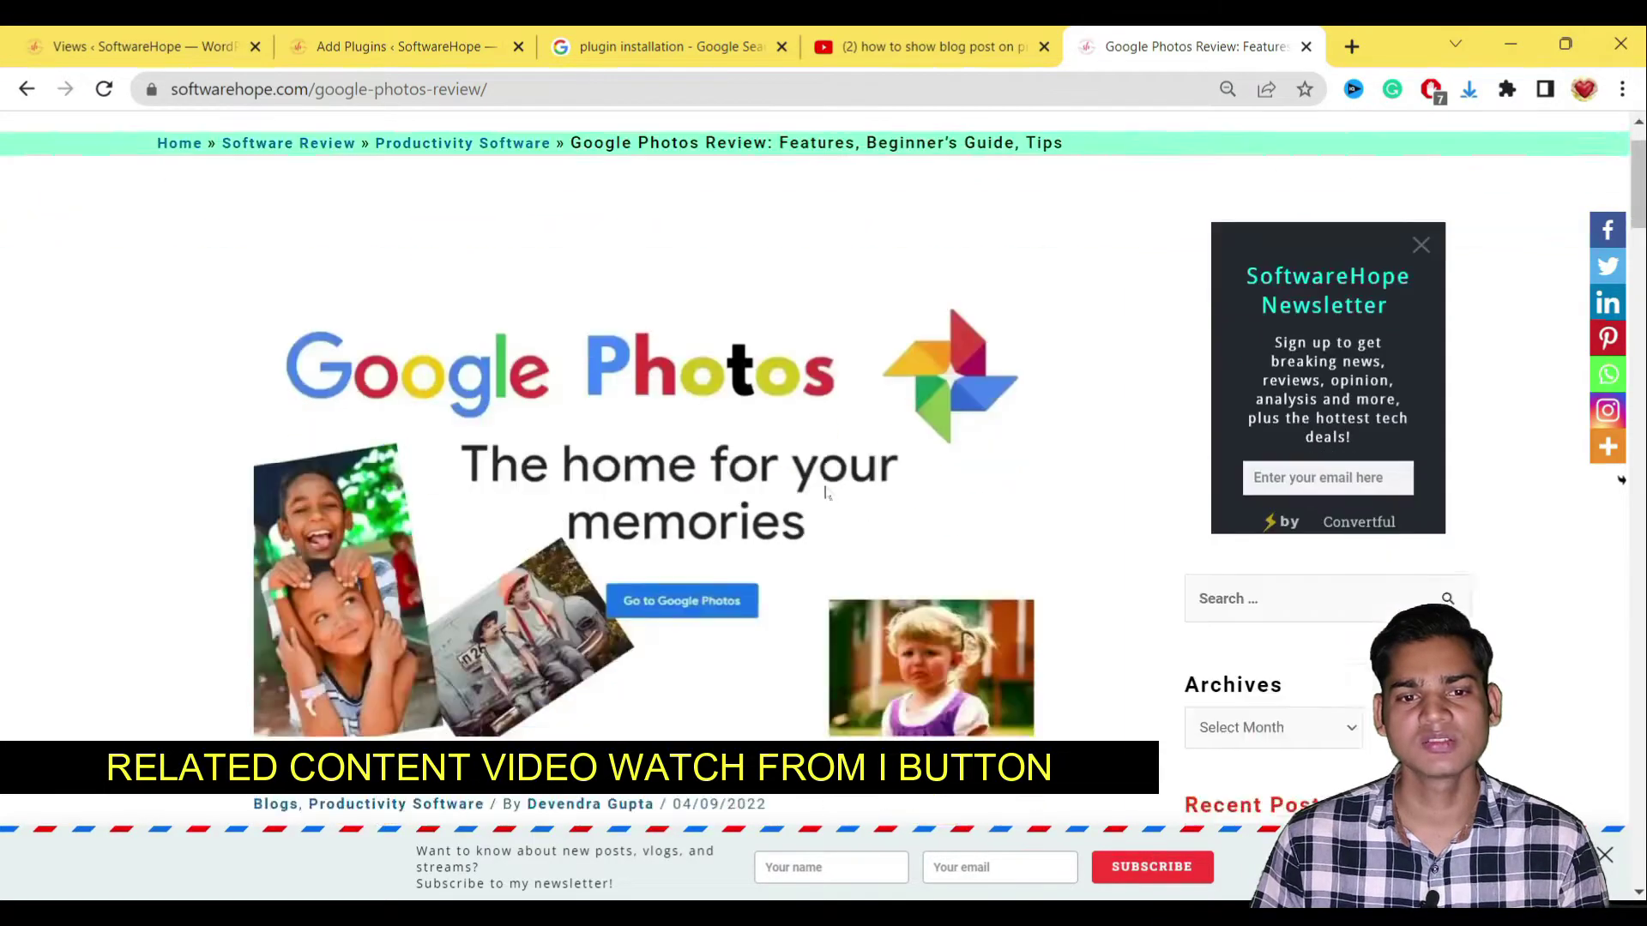
{"action": "scroll", "coordinate": [757, 504], "scroll_direction": "down", "scroll_amount": 20}
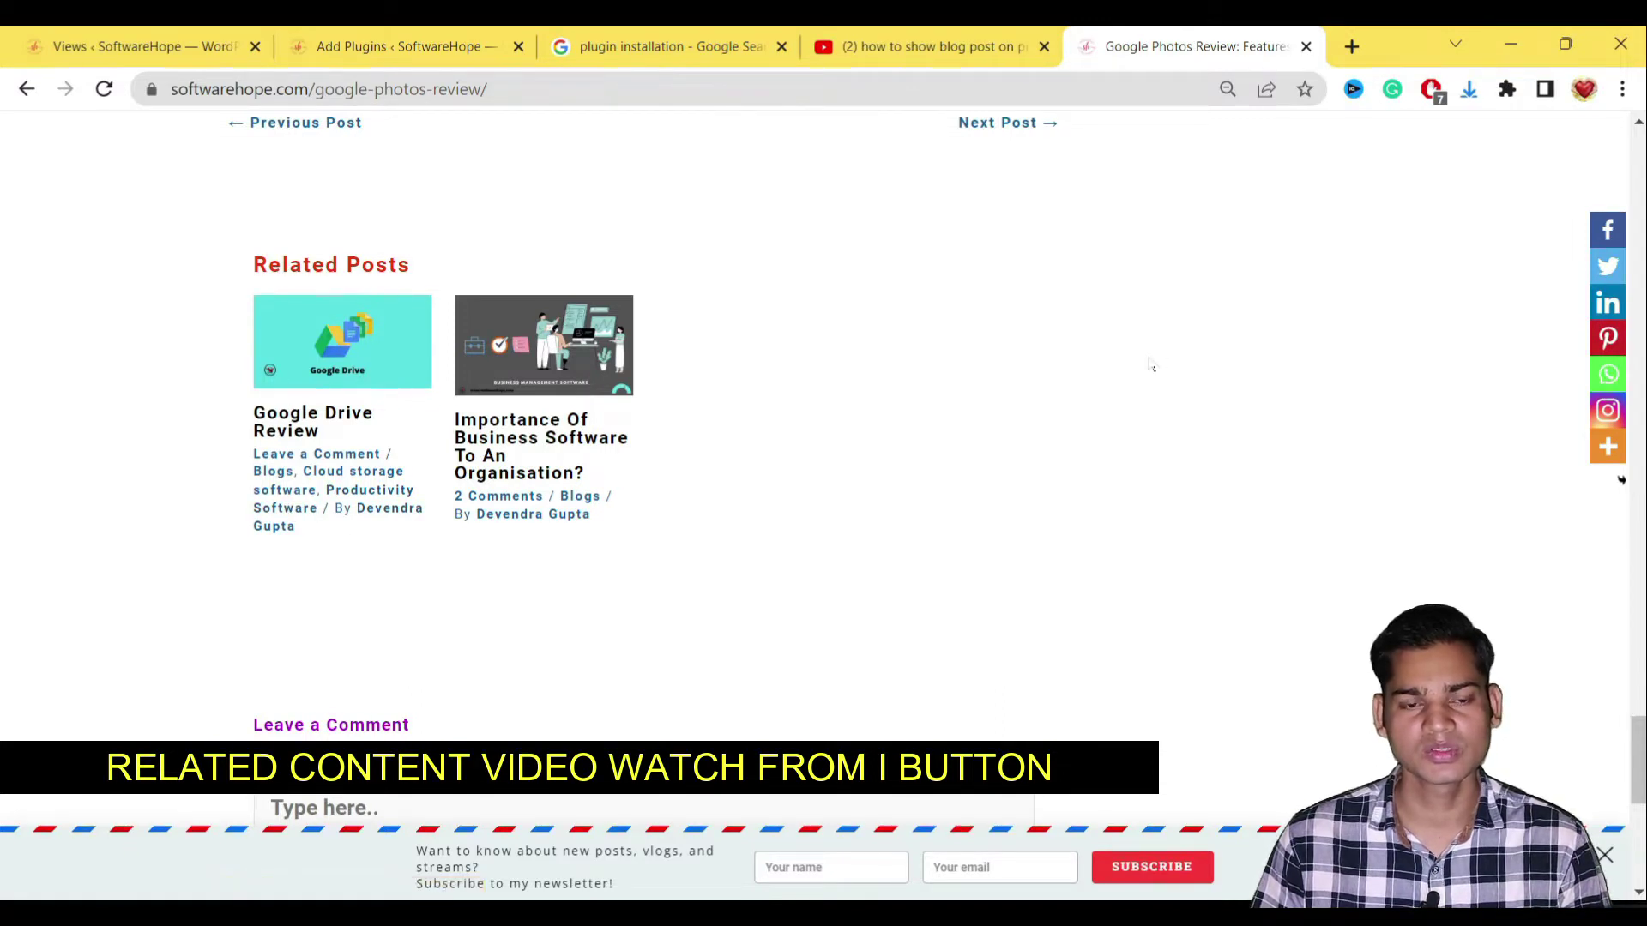
{"action": "left_click", "coordinate": [342, 379]}
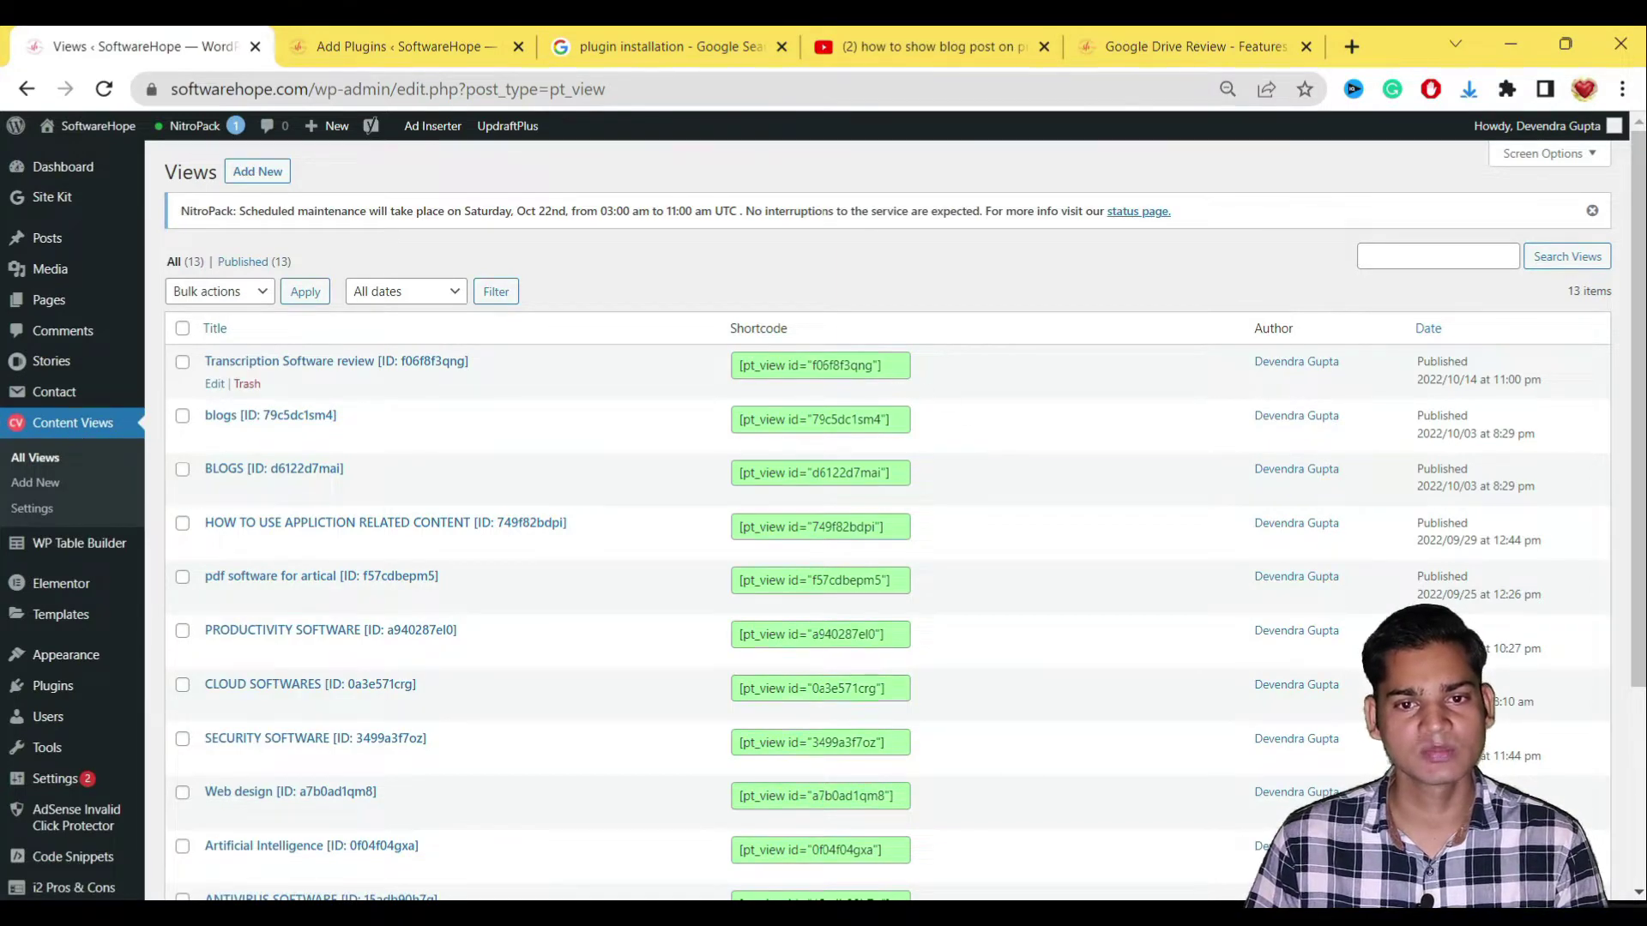
Step: Highlight the shortcode of the Transcription Software review view in the Content Views list
{"action": "left_click_drag", "start_coordinate": [728, 378], "coordinate": [912, 369]}
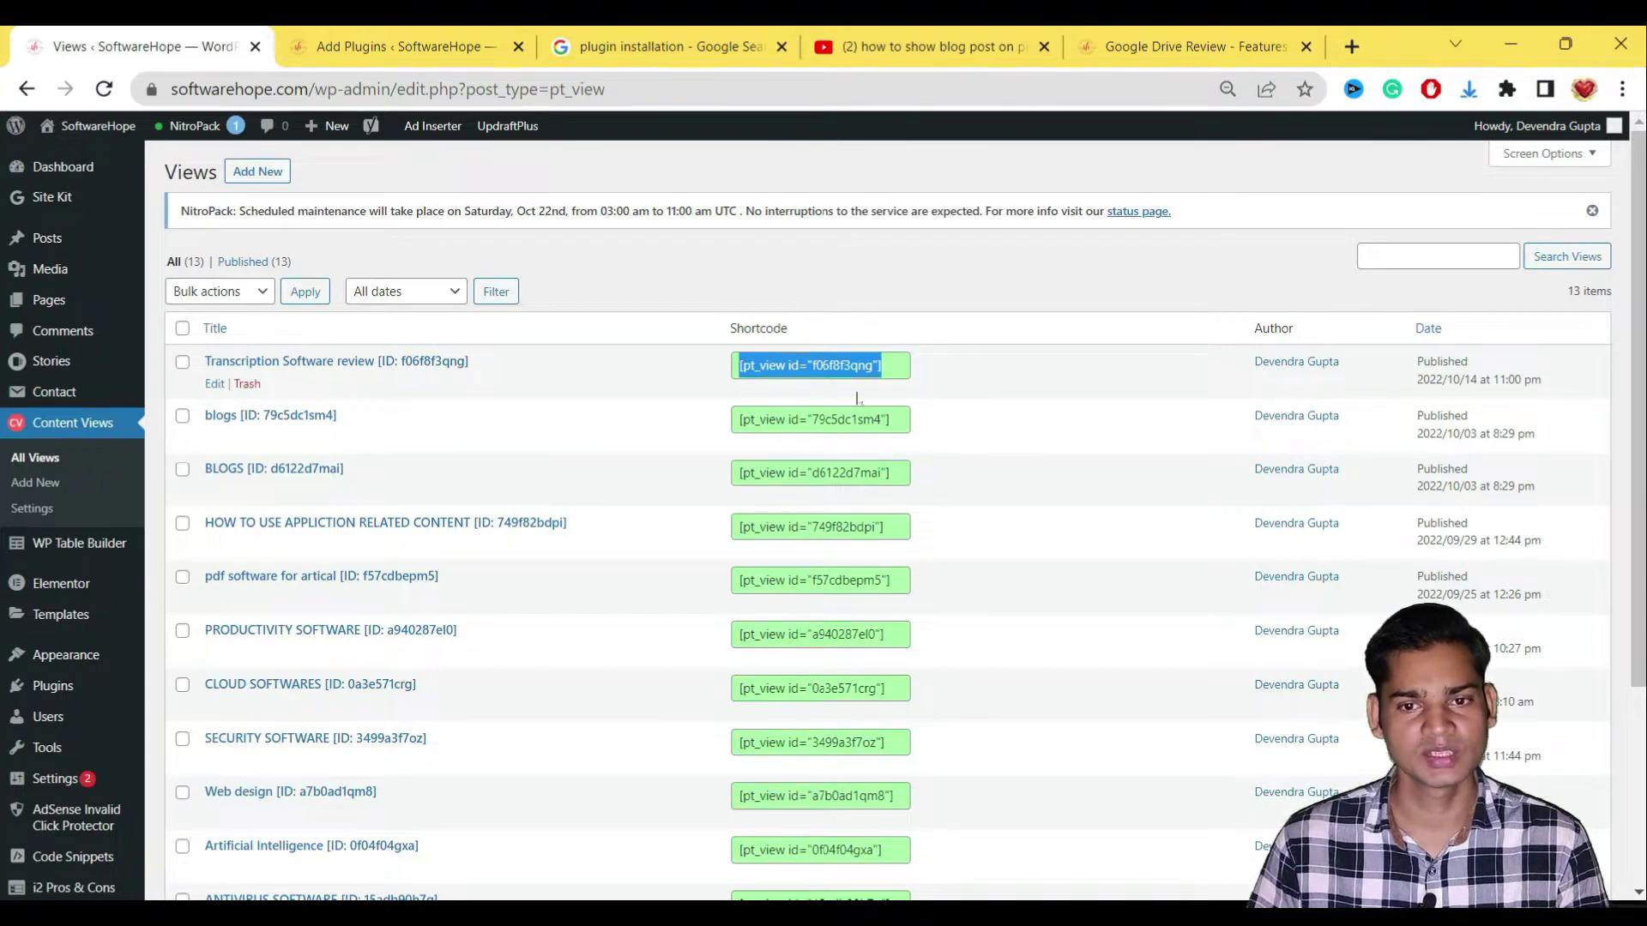
{"action": "left_click", "coordinate": [1033, 390]}
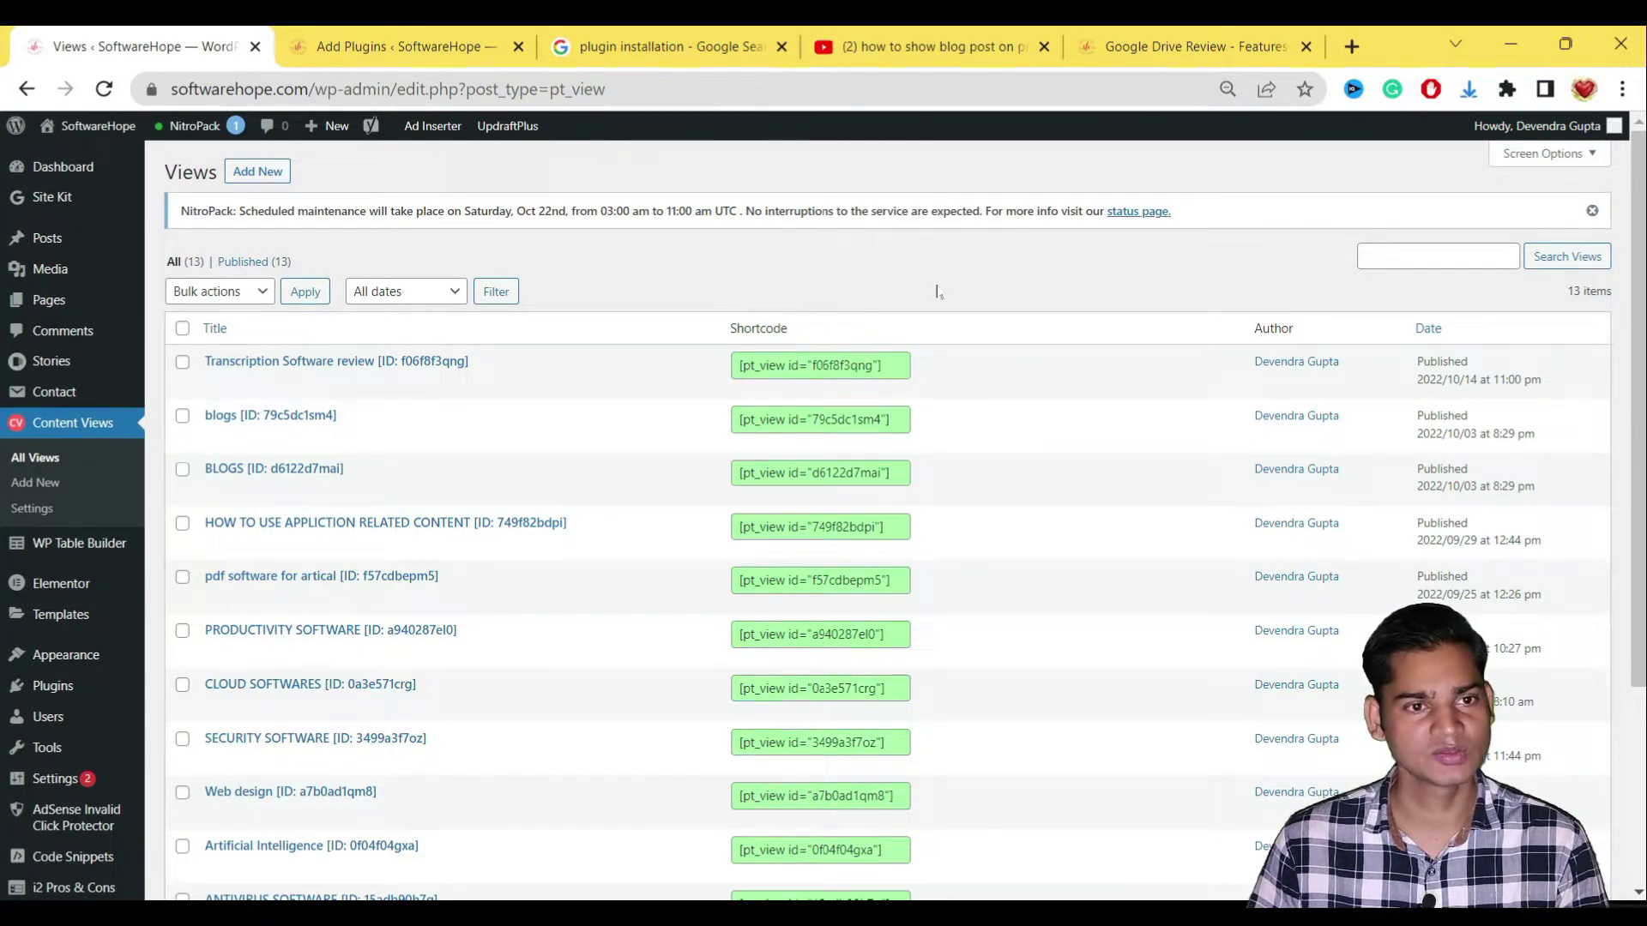
Step: Add a new view and title it "Pdf software- blog home page"
{"action": "left_click", "coordinate": [248, 172]}
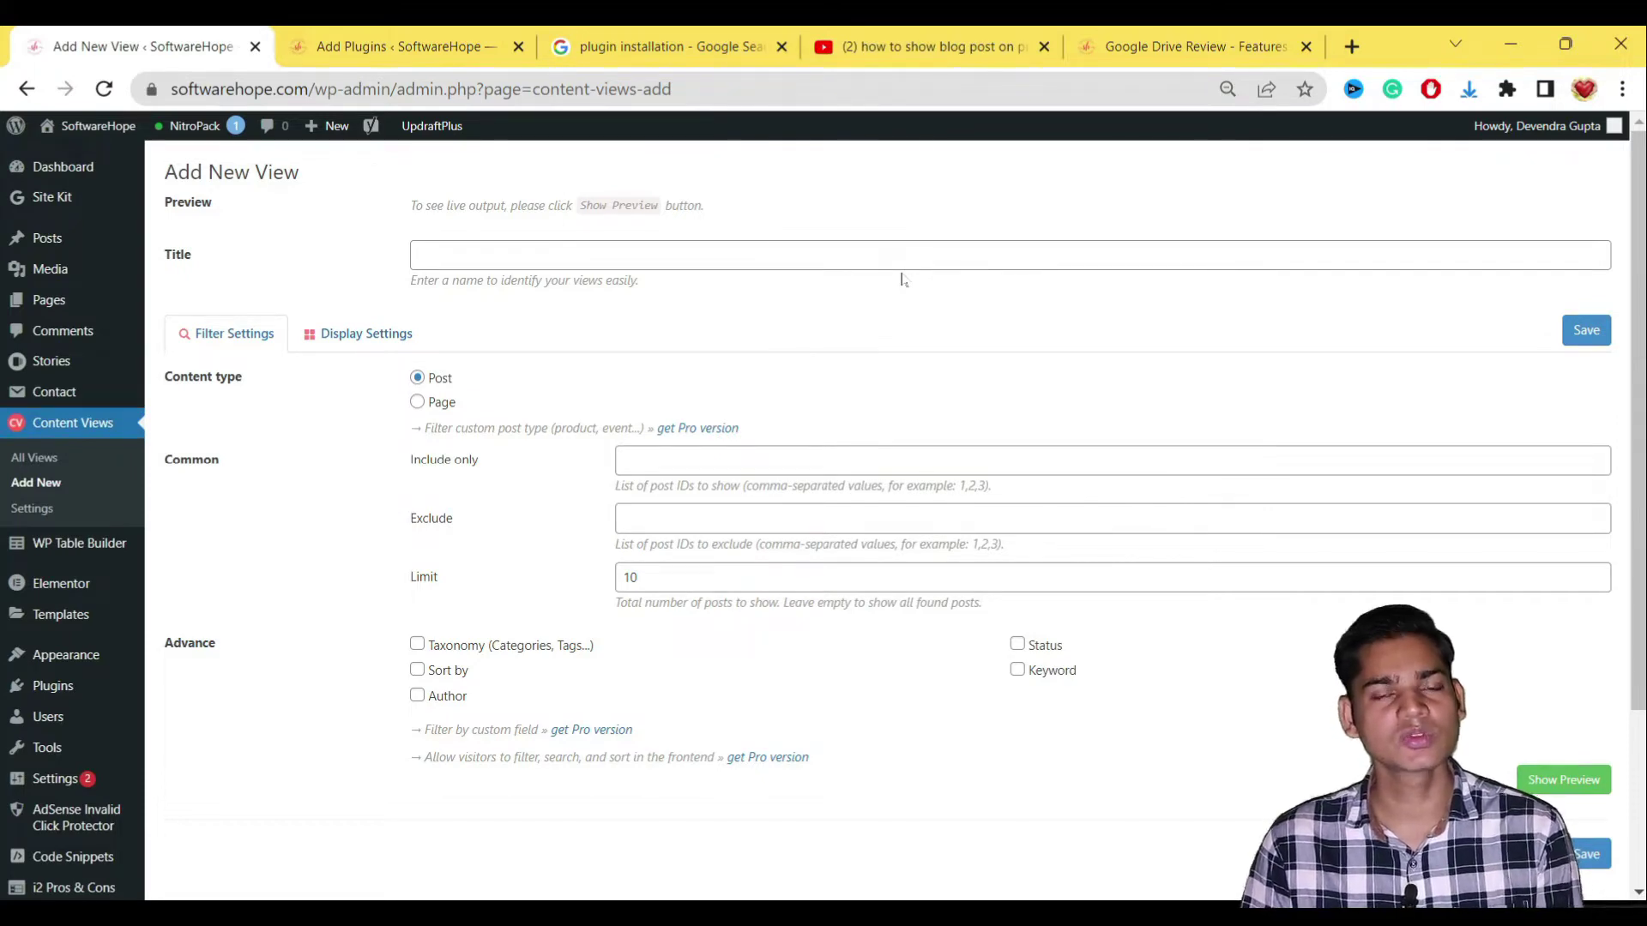
{"action": "left_click", "coordinate": [597, 245]}
{"action": "type", "text": "pdf software- blog page"}
{"action": "left_click_drag", "start_coordinate": [574, 255], "coordinate": [390, 261]}
{"action": "left_click", "coordinate": [696, 250]}
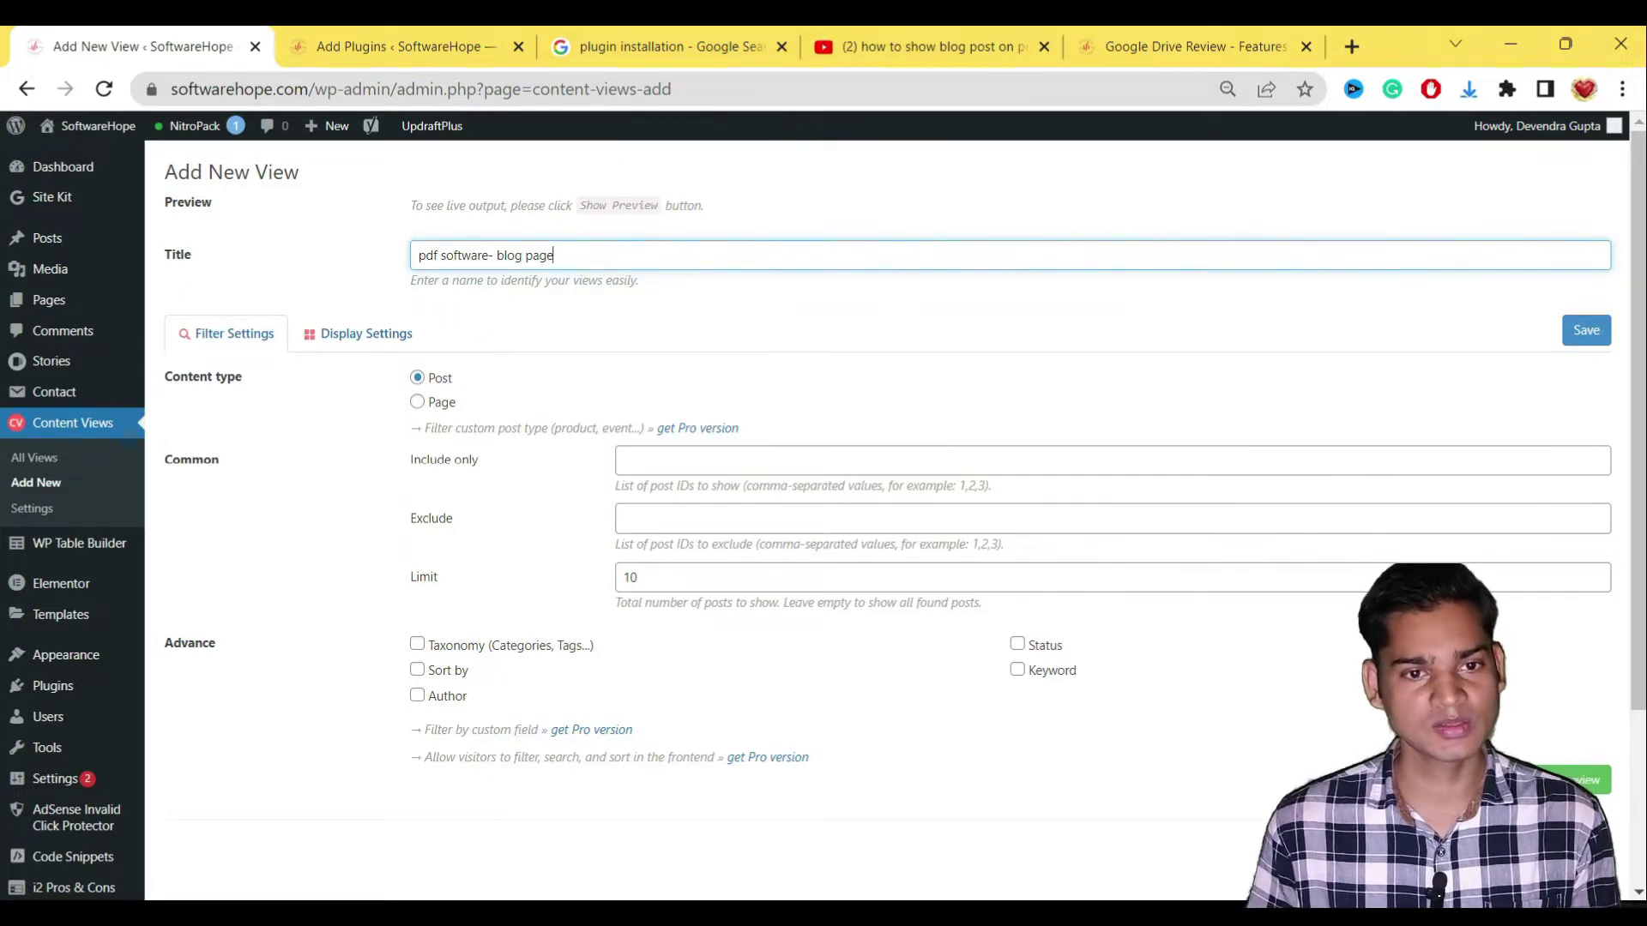
{"action": "type", "text": "home"}
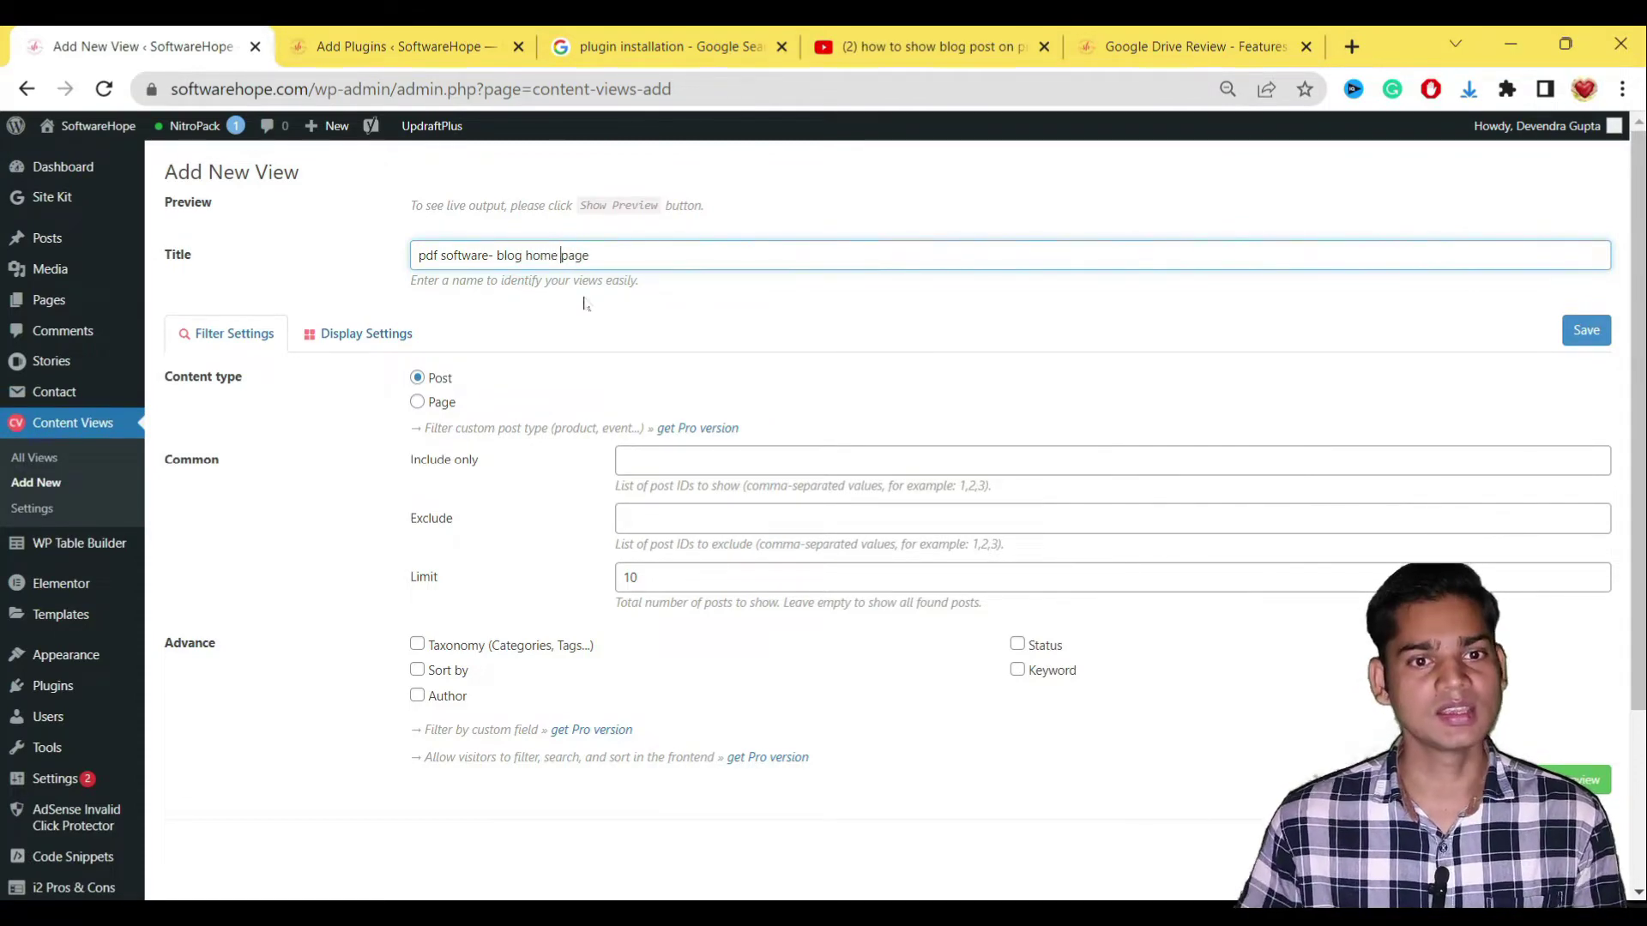
{"action": "left_click", "coordinate": [648, 257]}
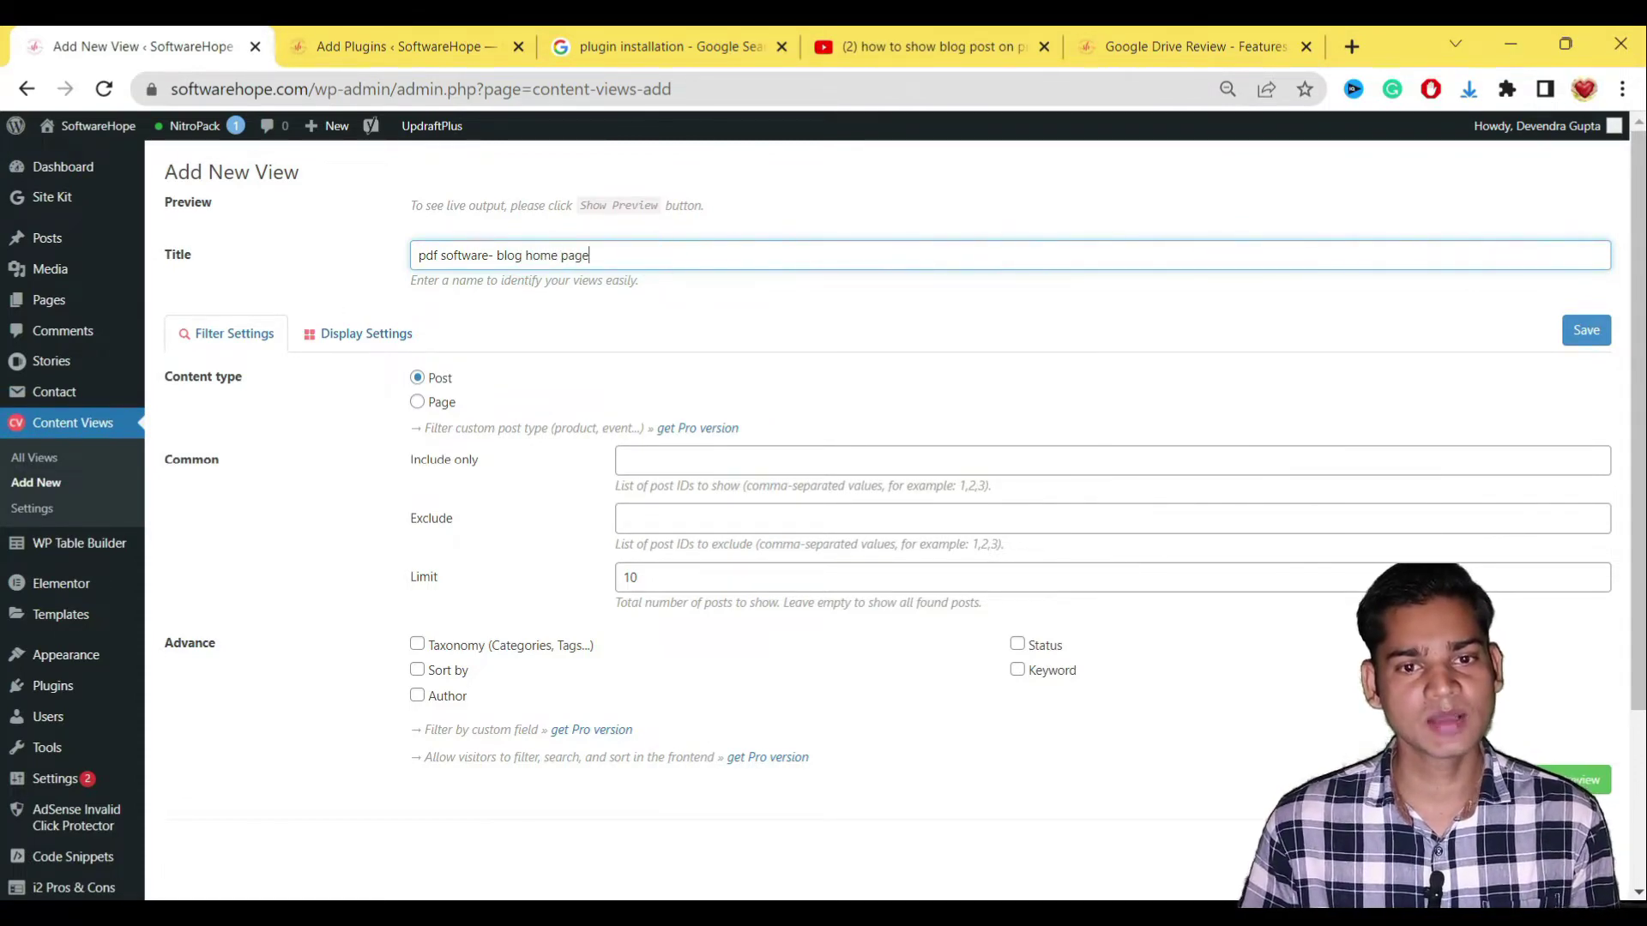
{"action": "key", "text": "Home"}
{"action": "key", "text": "Delete"}
{"action": "type", "text": "P"}
{"action": "left_click", "coordinate": [825, 324]}
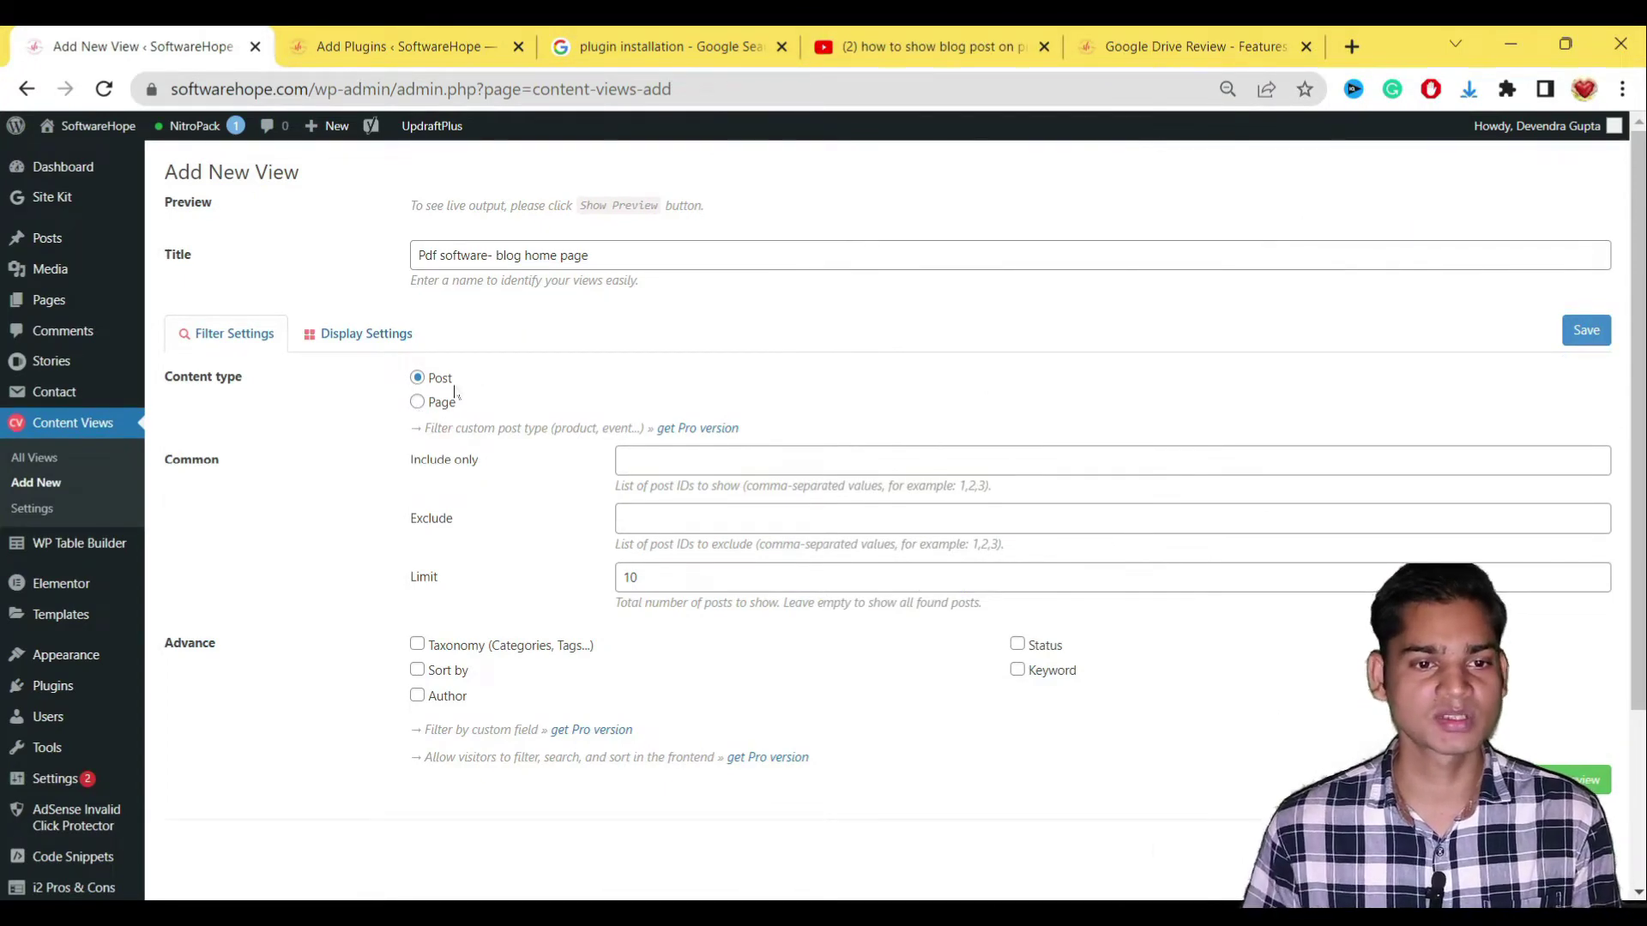
Step: Look through the new view's filter settings and display settings
{"action": "scroll", "coordinate": [386, 377], "scroll_direction": "down", "scroll_amount": 2}
{"action": "scroll", "coordinate": [257, 352], "scroll_direction": "up", "scroll_amount": 2}
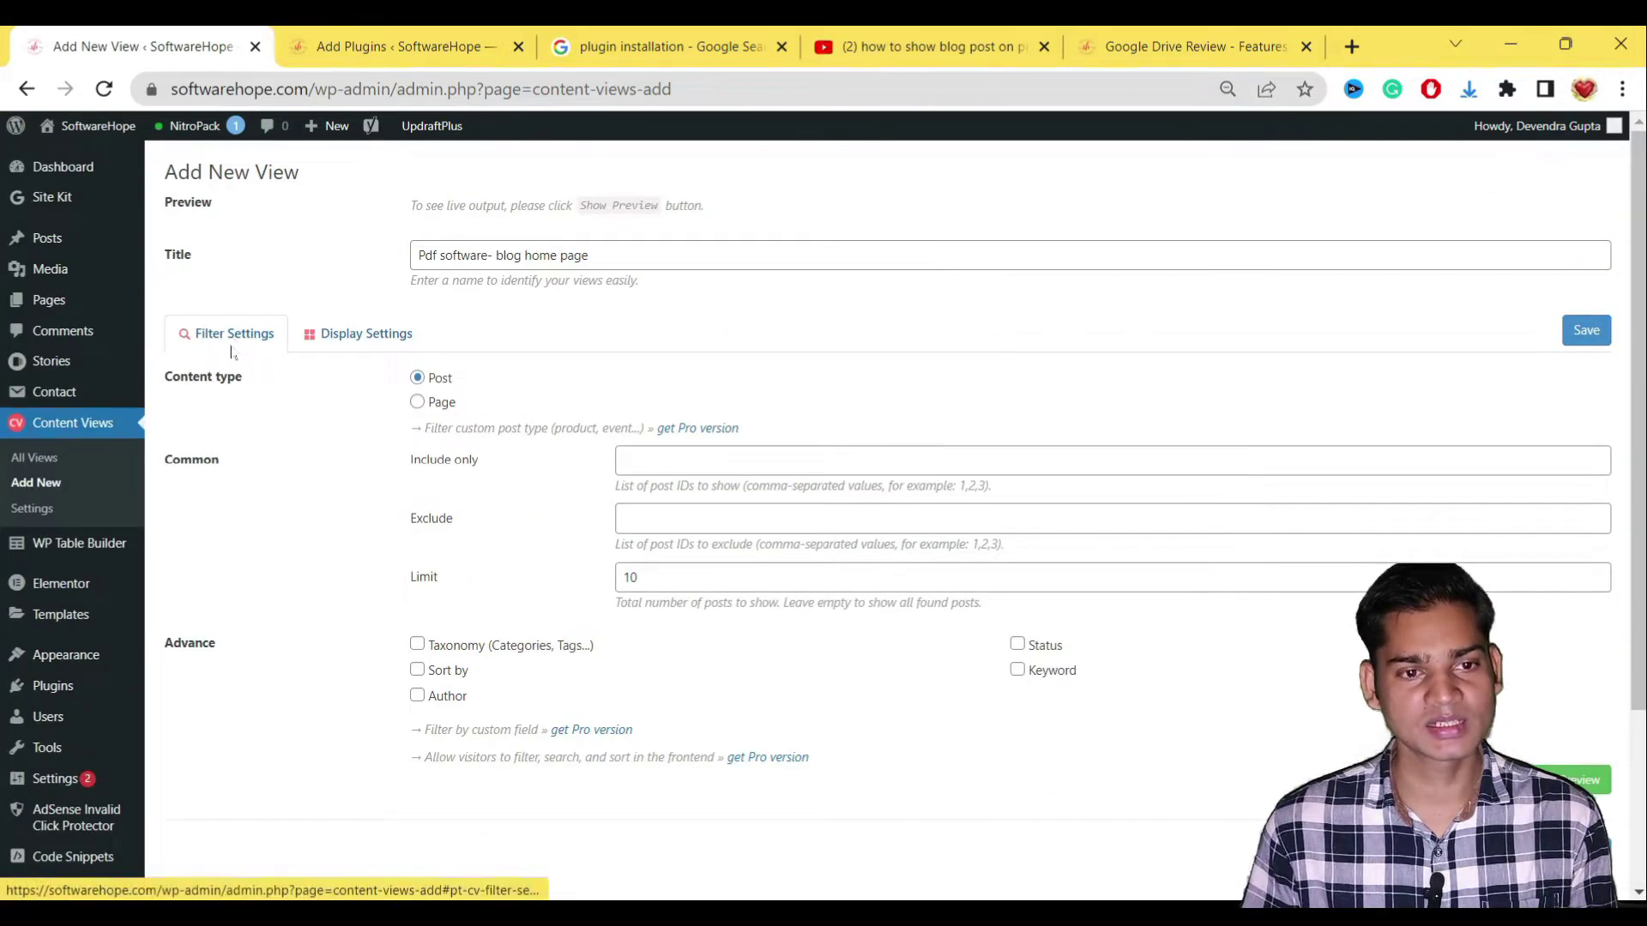
{"action": "left_click", "coordinate": [362, 339]}
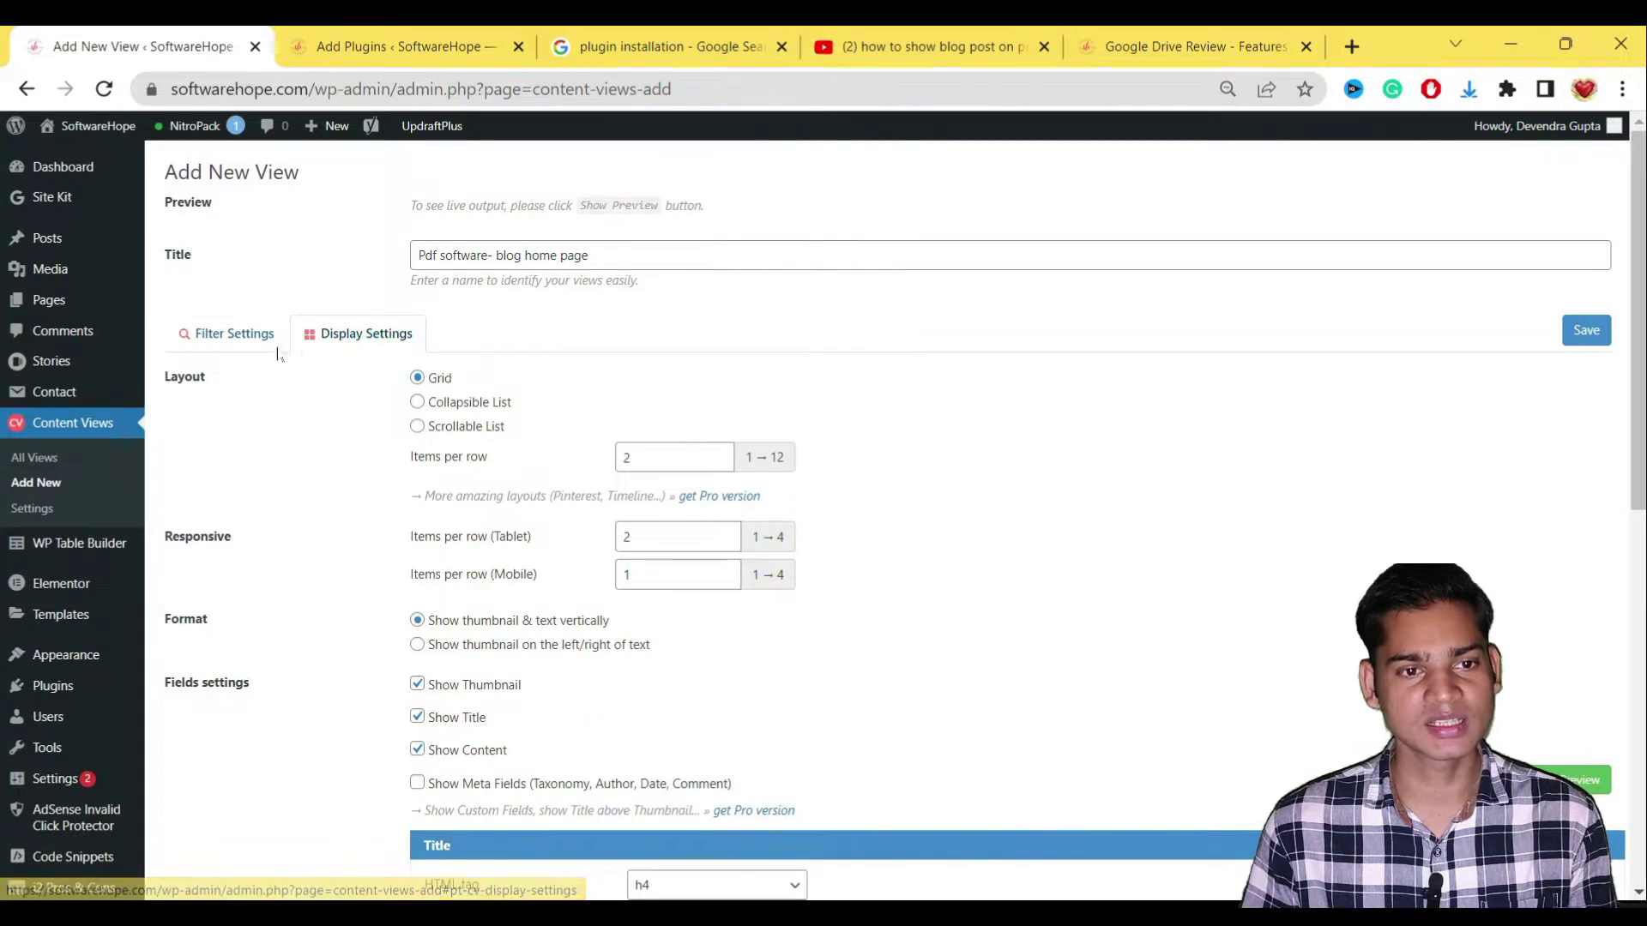
{"action": "left_click", "coordinate": [242, 337]}
{"action": "scroll", "coordinate": [806, 424], "scroll_direction": "down", "scroll_amount": 3}
{"action": "scroll", "coordinate": [780, 429], "scroll_direction": "up", "scroll_amount": 3}
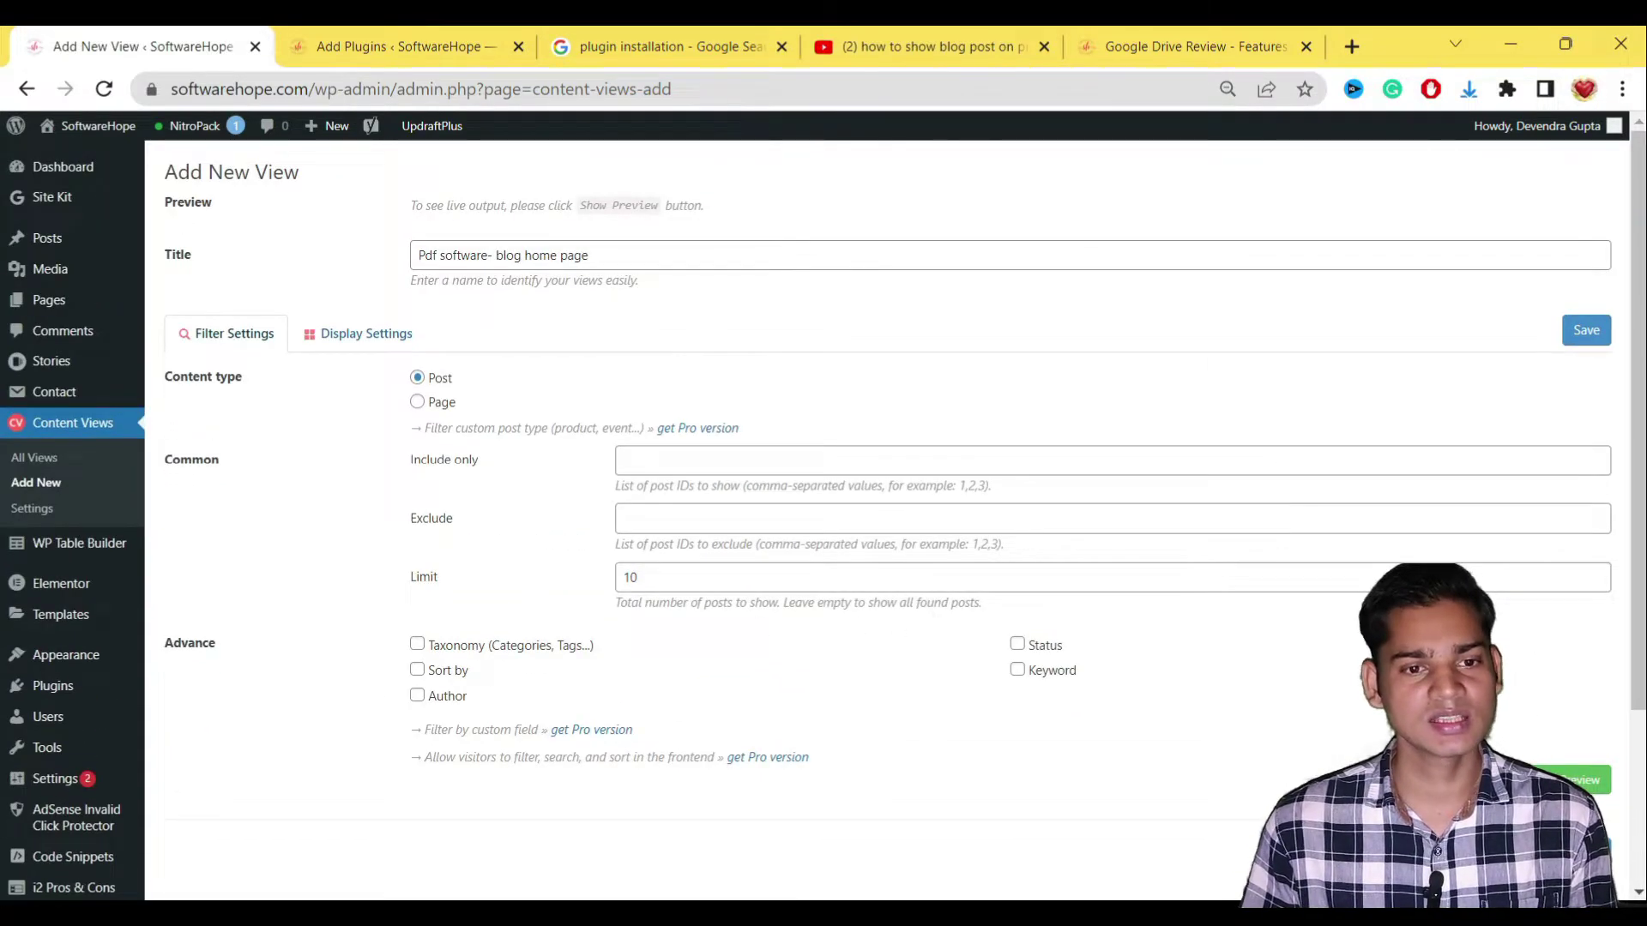
{"action": "scroll", "coordinate": [709, 444], "scroll_direction": "down", "scroll_amount": 3}
{"action": "scroll", "coordinate": [919, 504], "scroll_direction": "up", "scroll_amount": 3}
{"action": "scroll", "coordinate": [760, 459], "scroll_direction": "down", "scroll_amount": 3}
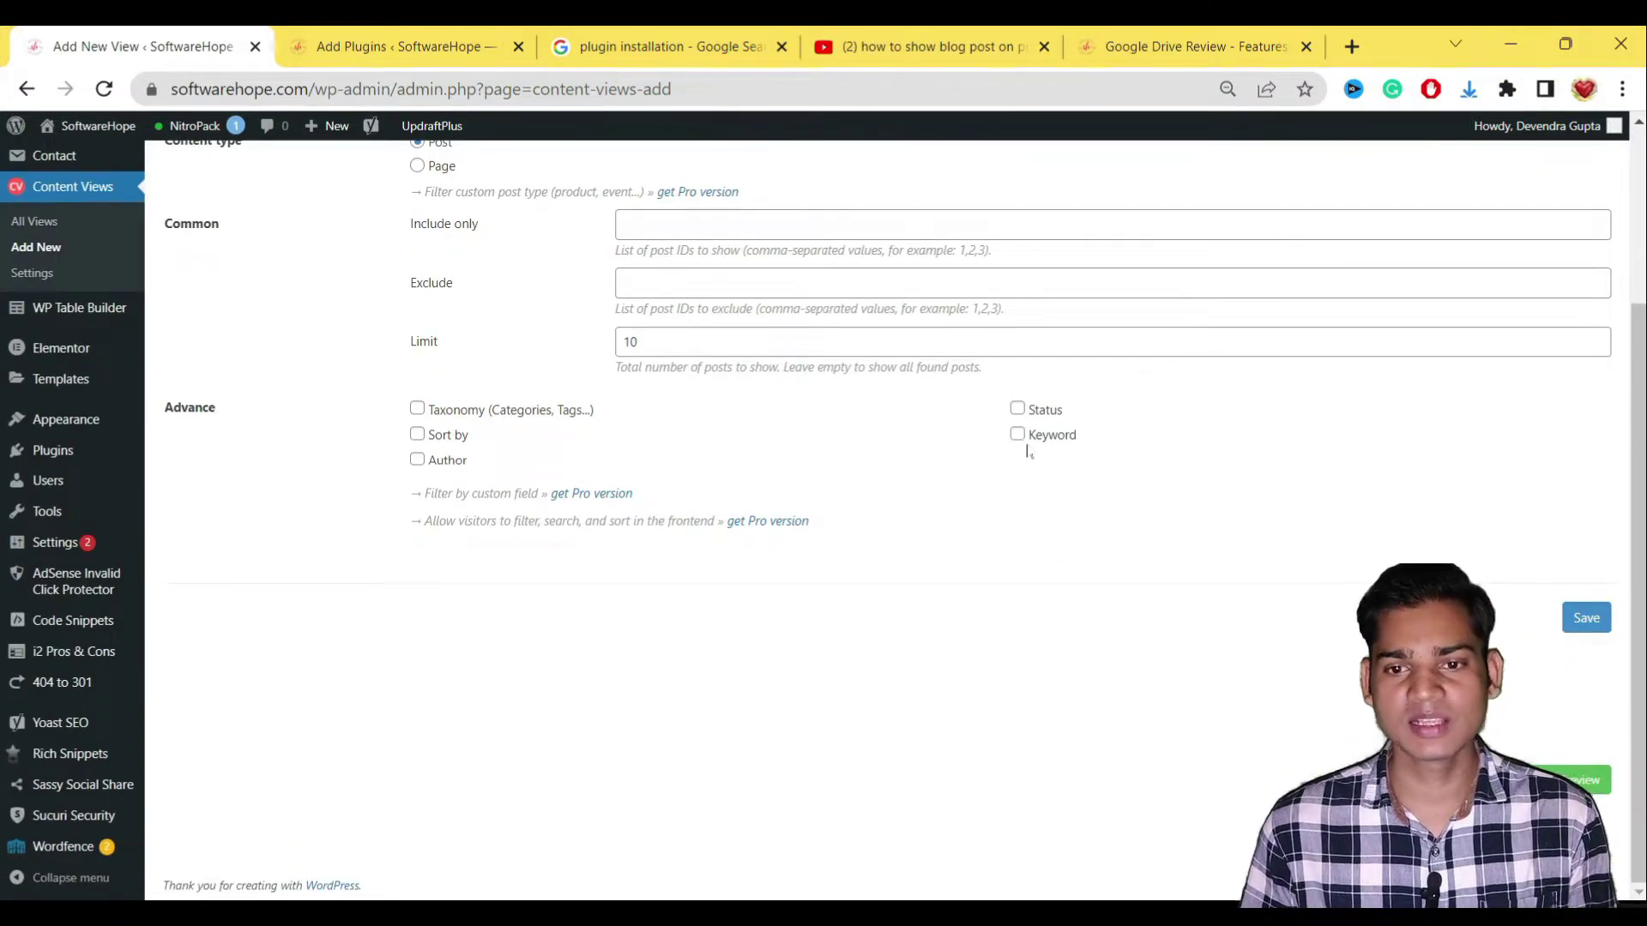
Step: Filter the view's posts by the first listed author and look through the preview
{"action": "left_click", "coordinate": [417, 461]}
{"action": "left_click", "coordinate": [960, 626]}
{"action": "left_click", "coordinate": [958, 614]}
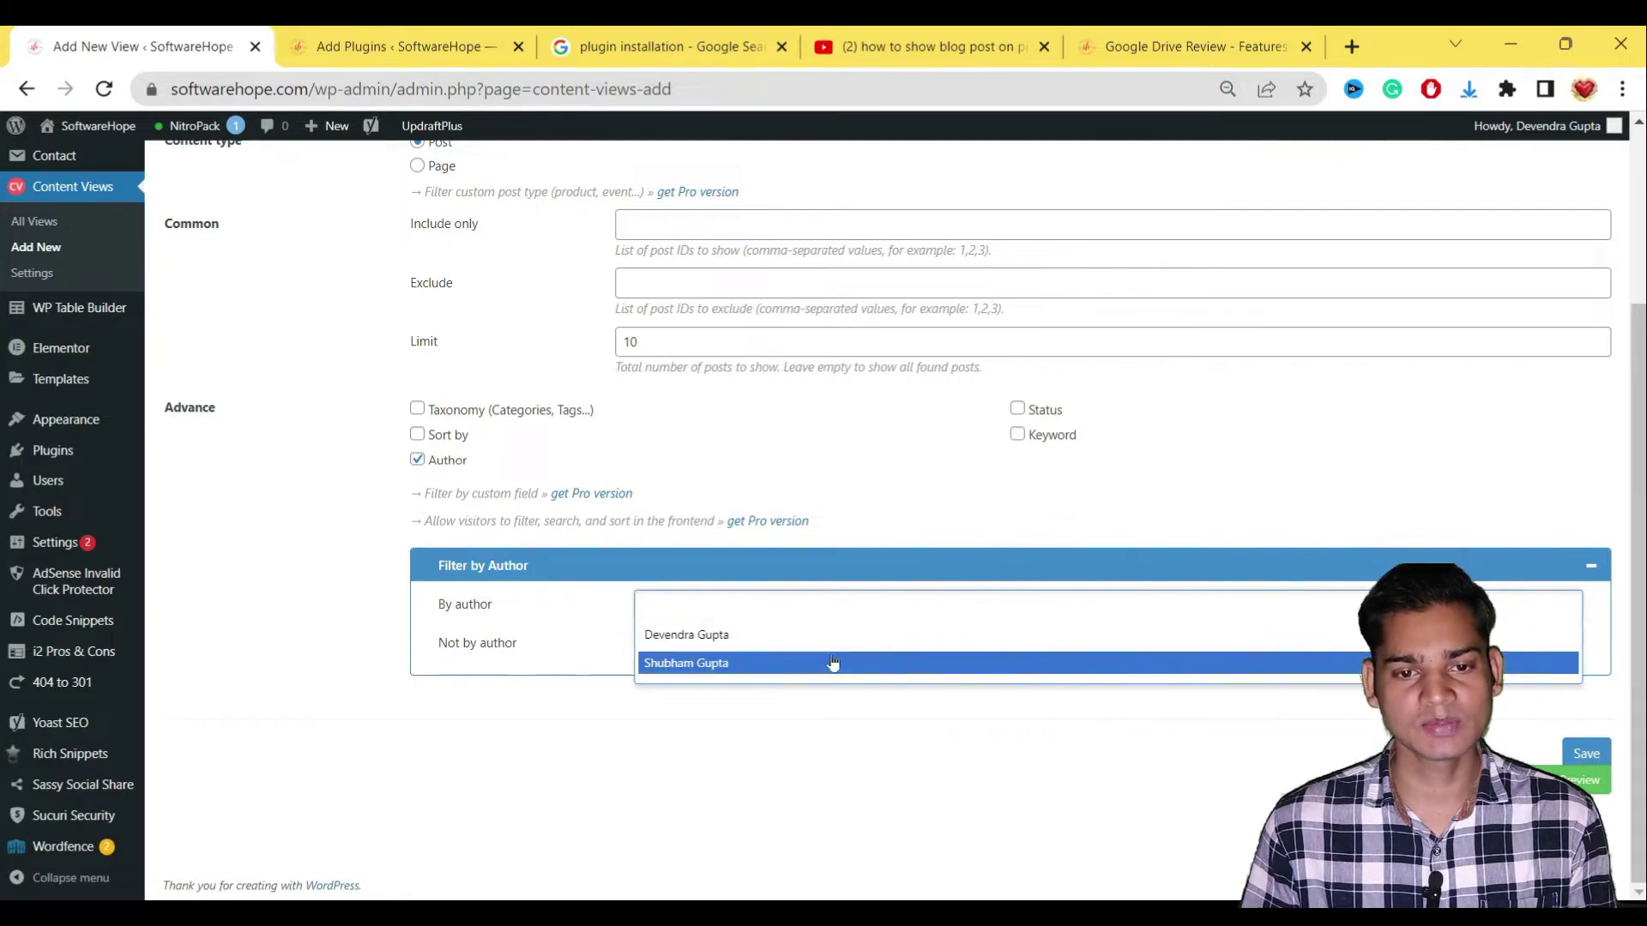
{"action": "left_click", "coordinate": [810, 635]}
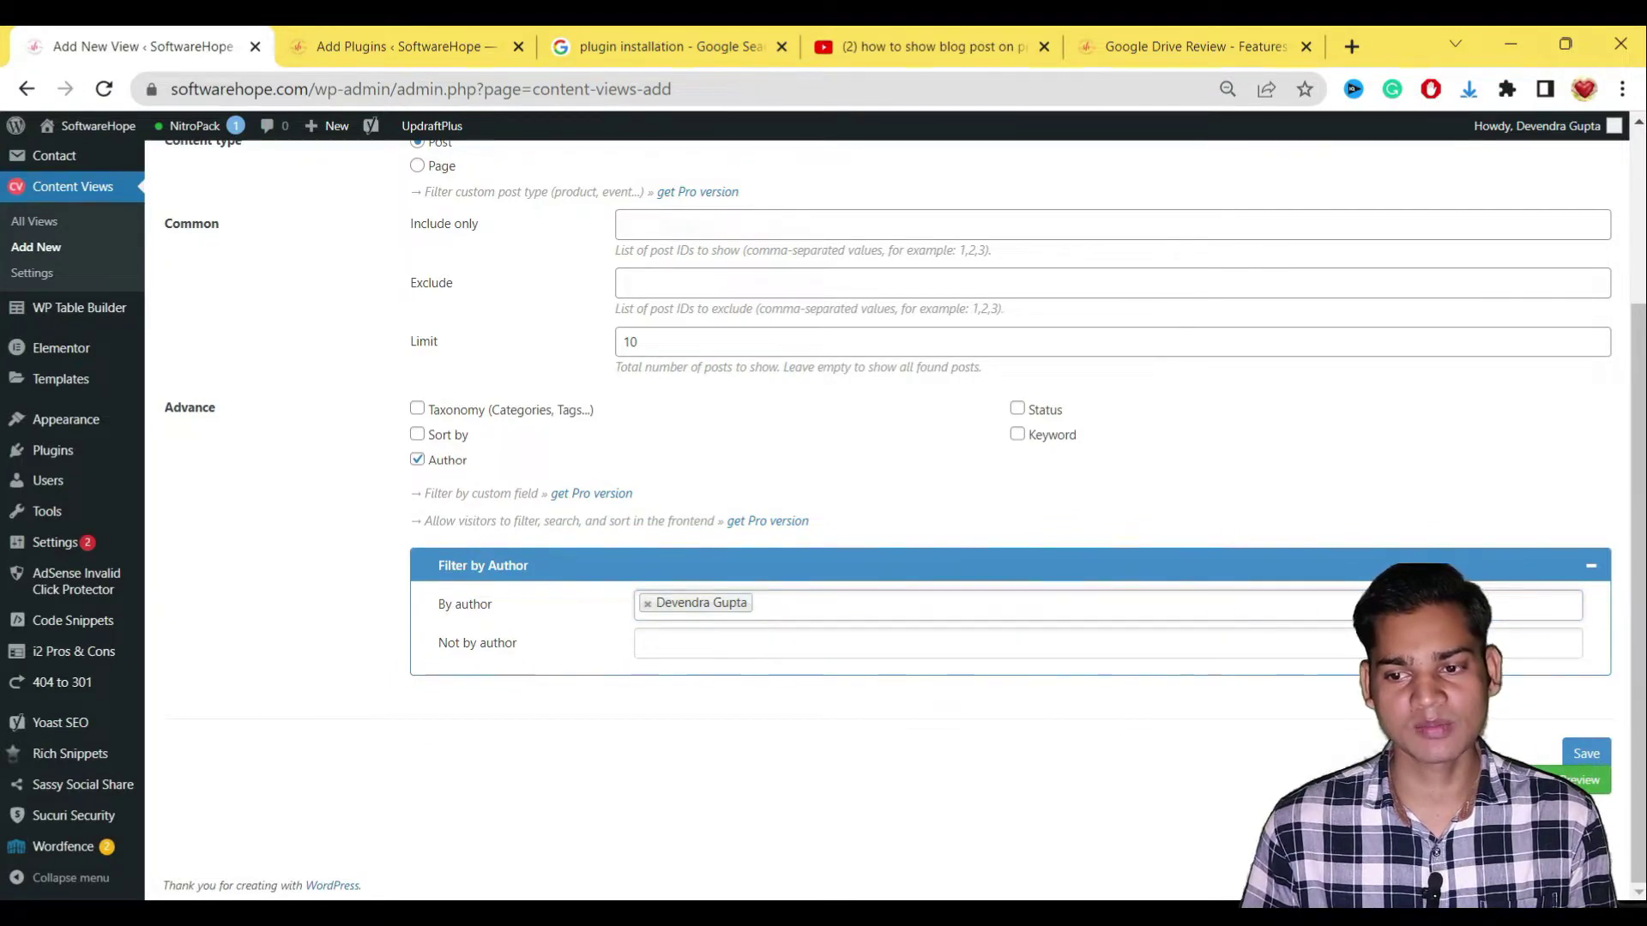
{"action": "scroll", "coordinate": [858, 515], "scroll_direction": "up", "scroll_amount": 6}
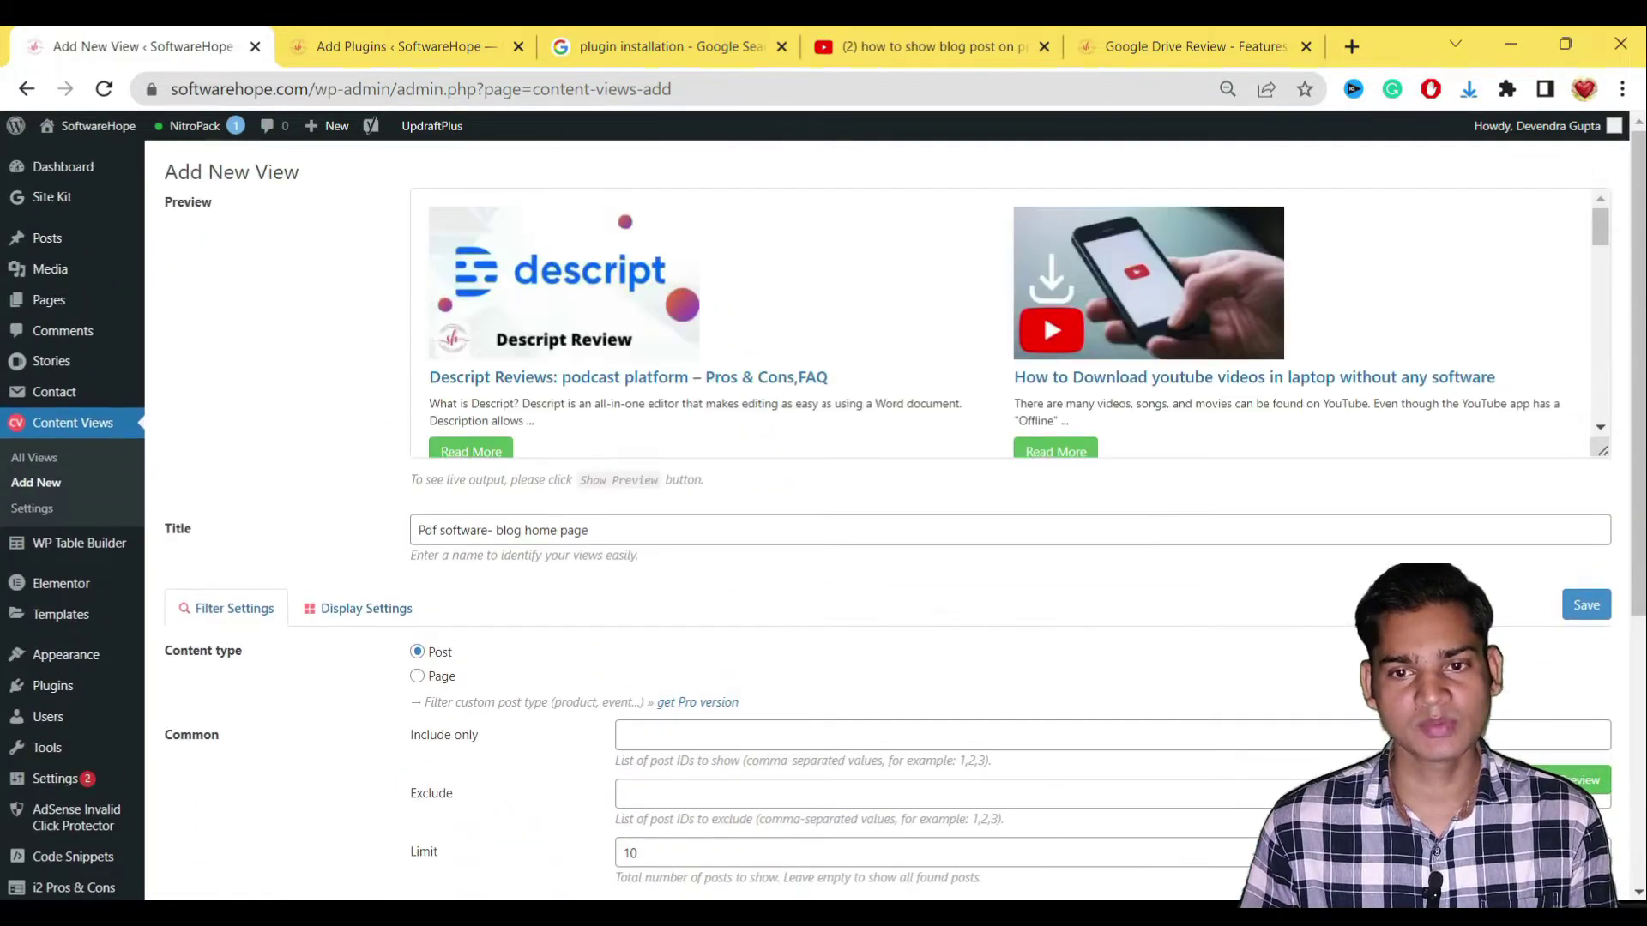
{"action": "scroll", "coordinate": [986, 343], "scroll_direction": "down", "scroll_amount": 10}
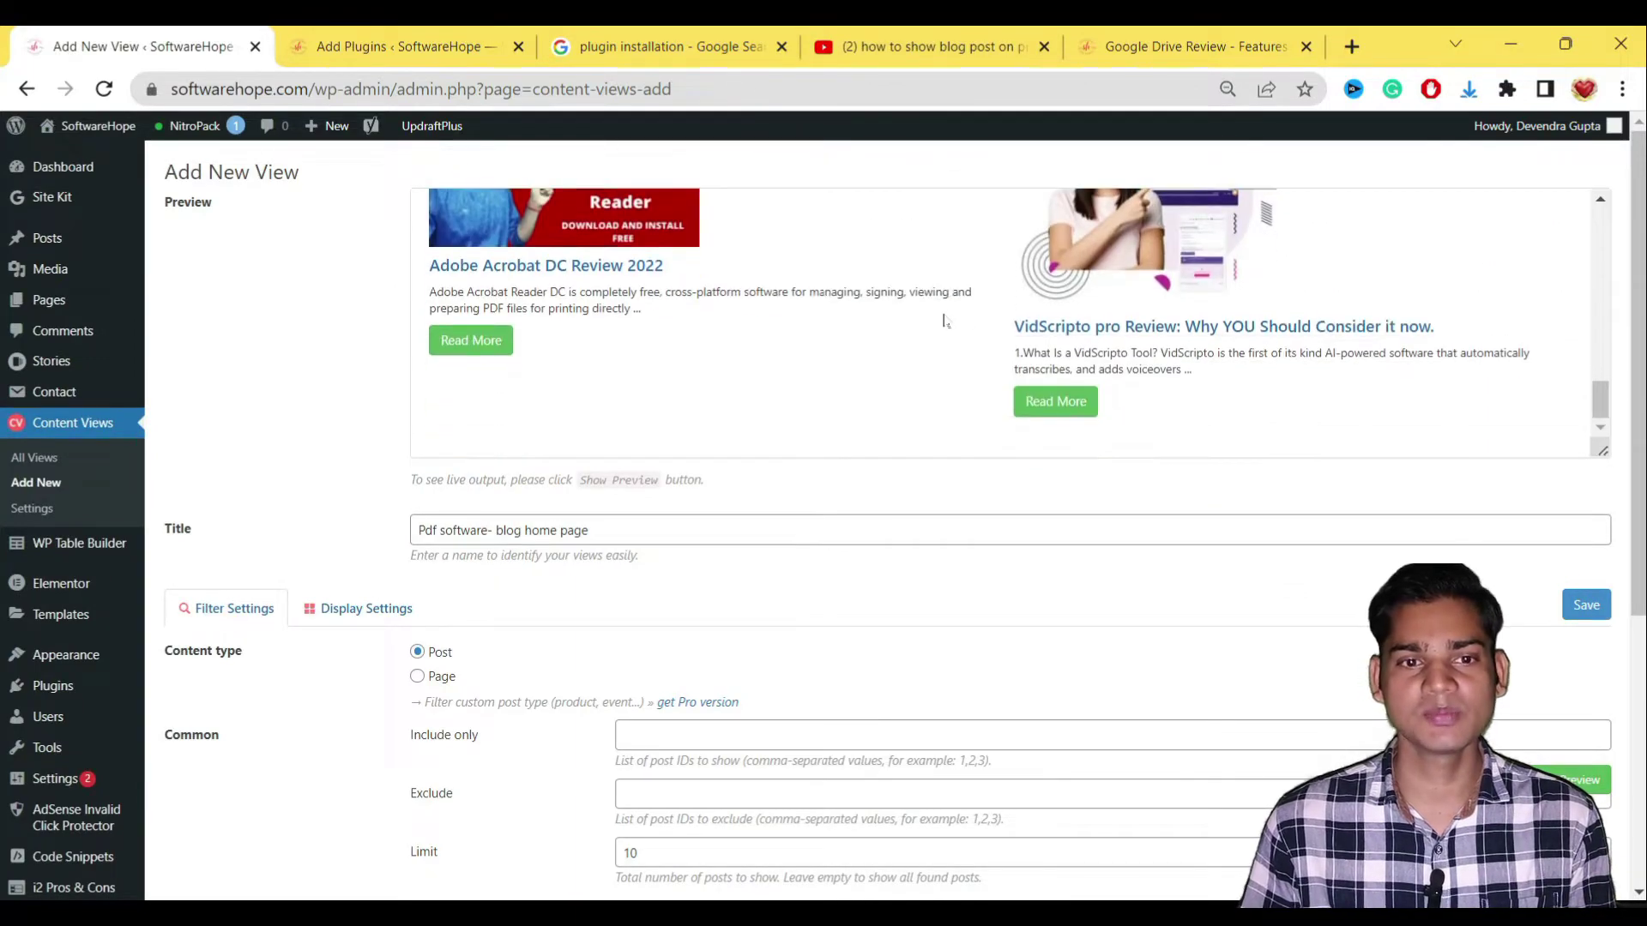
{"action": "scroll", "coordinate": [924, 361], "scroll_direction": "up", "scroll_amount": 8}
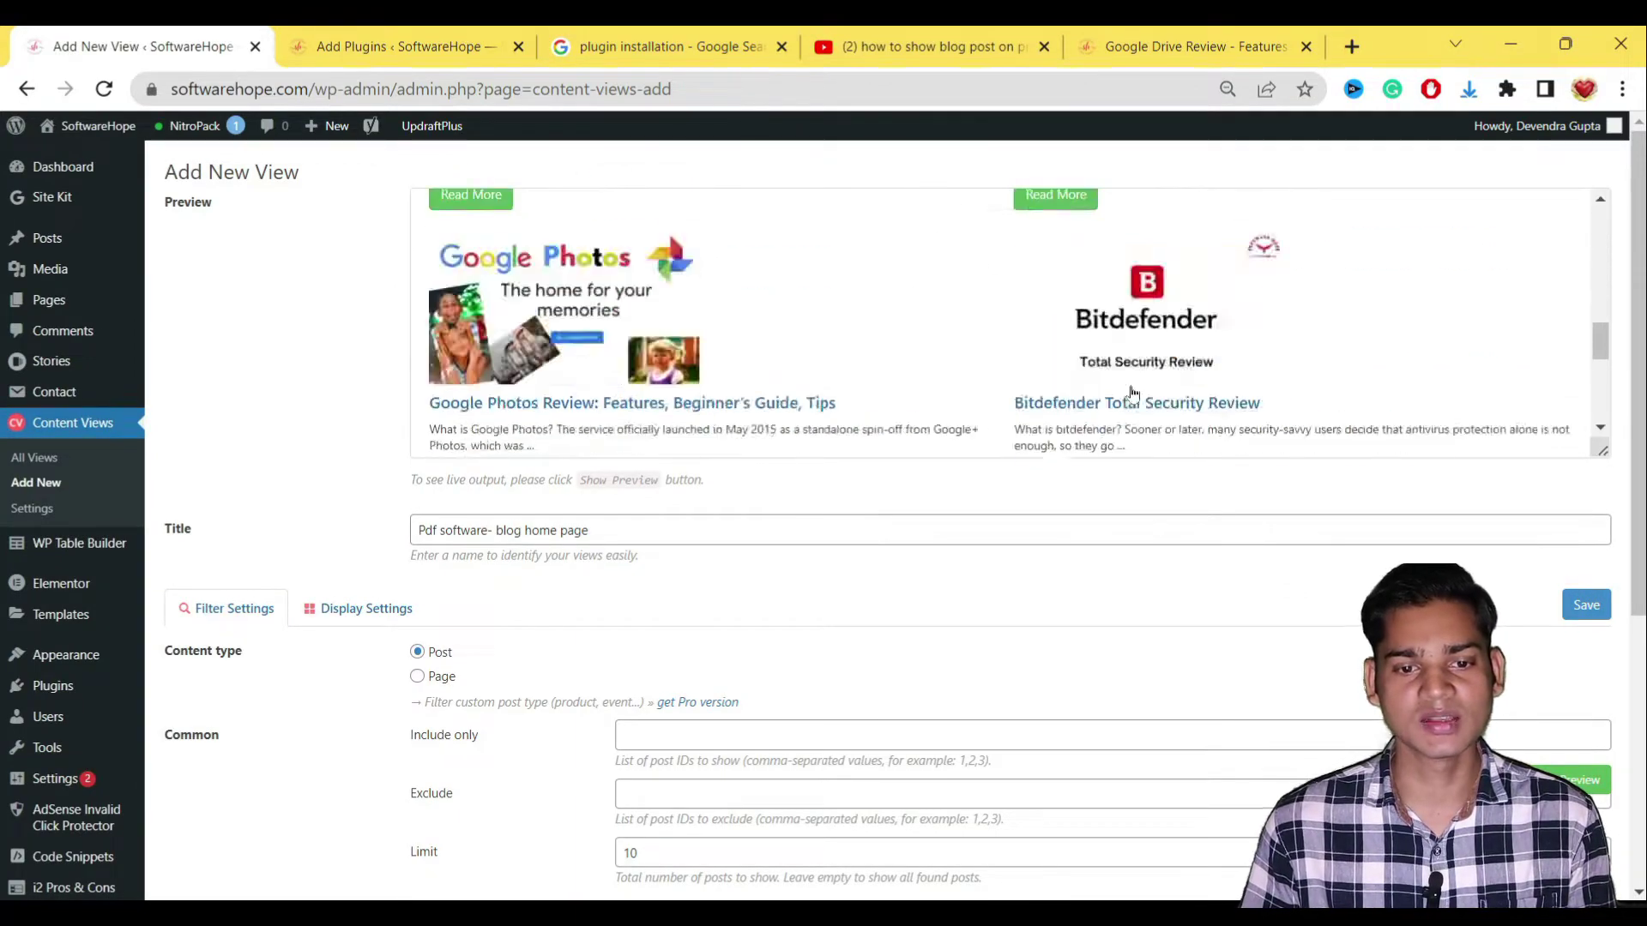
Step: Try the second listed author in the author filter and clear that author again
{"action": "scroll", "coordinate": [727, 750], "scroll_direction": "down", "scroll_amount": 5}
{"action": "left_click", "coordinate": [648, 680]}
{"action": "left_click", "coordinate": [667, 682]}
{"action": "left_click", "coordinate": [699, 739]}
{"action": "scroll", "coordinate": [1216, 640], "scroll_direction": "up", "scroll_amount": 5}
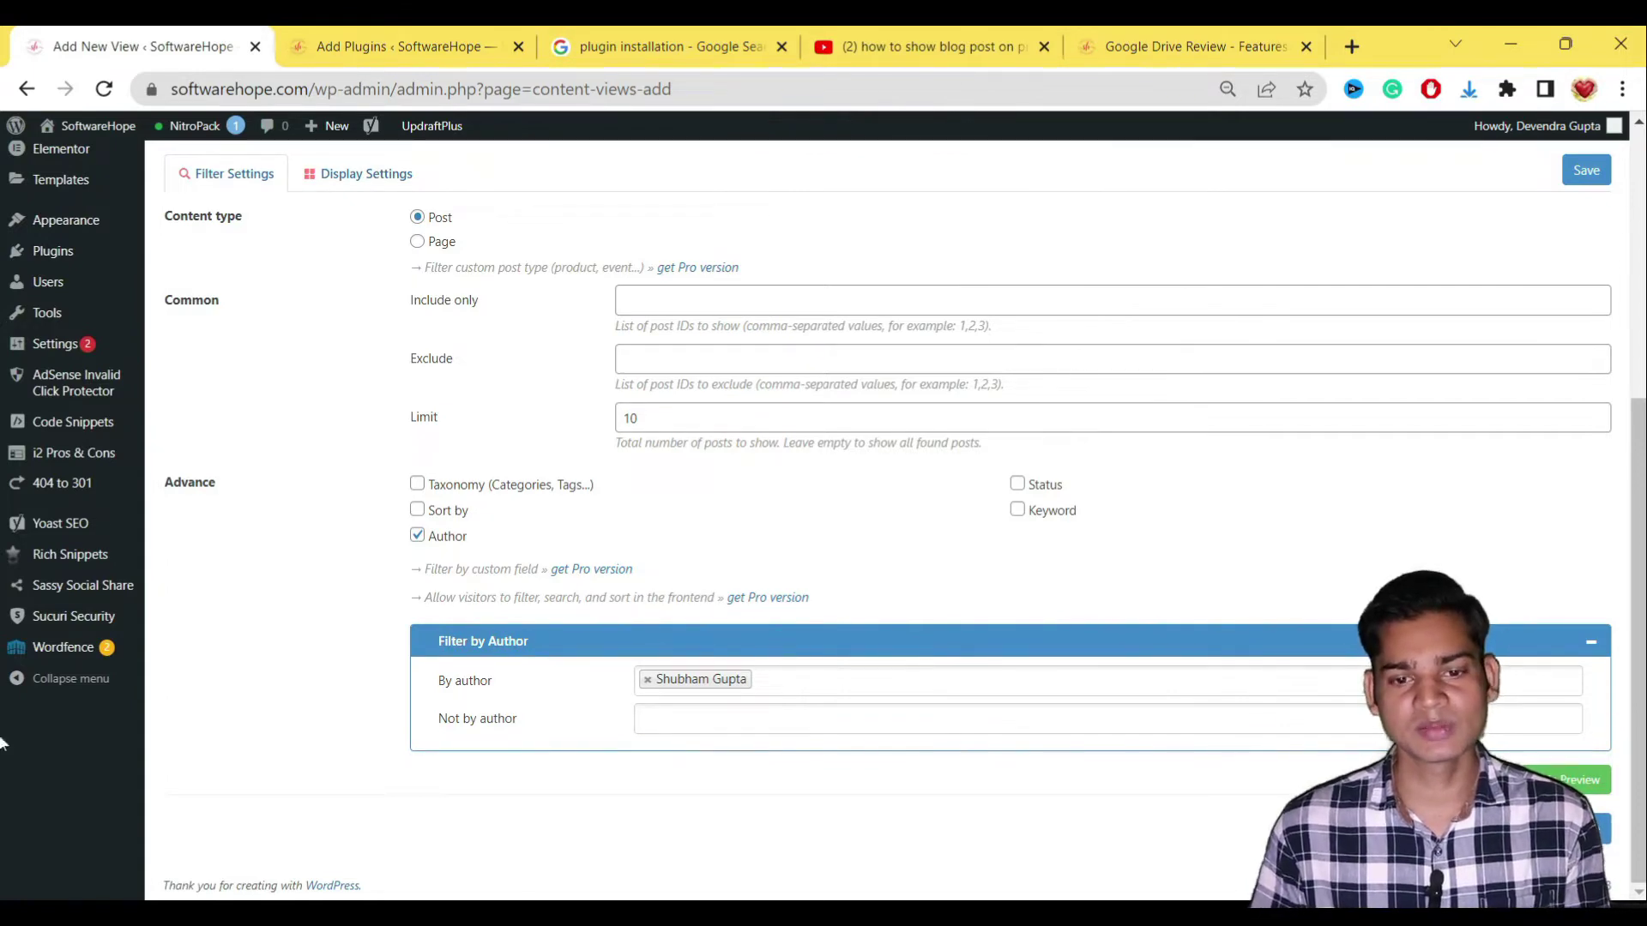
{"action": "left_click", "coordinate": [649, 681]}
Step: Sort the view's posts by published date without the author filter and show the updated preview
{"action": "left_click", "coordinate": [417, 510]}
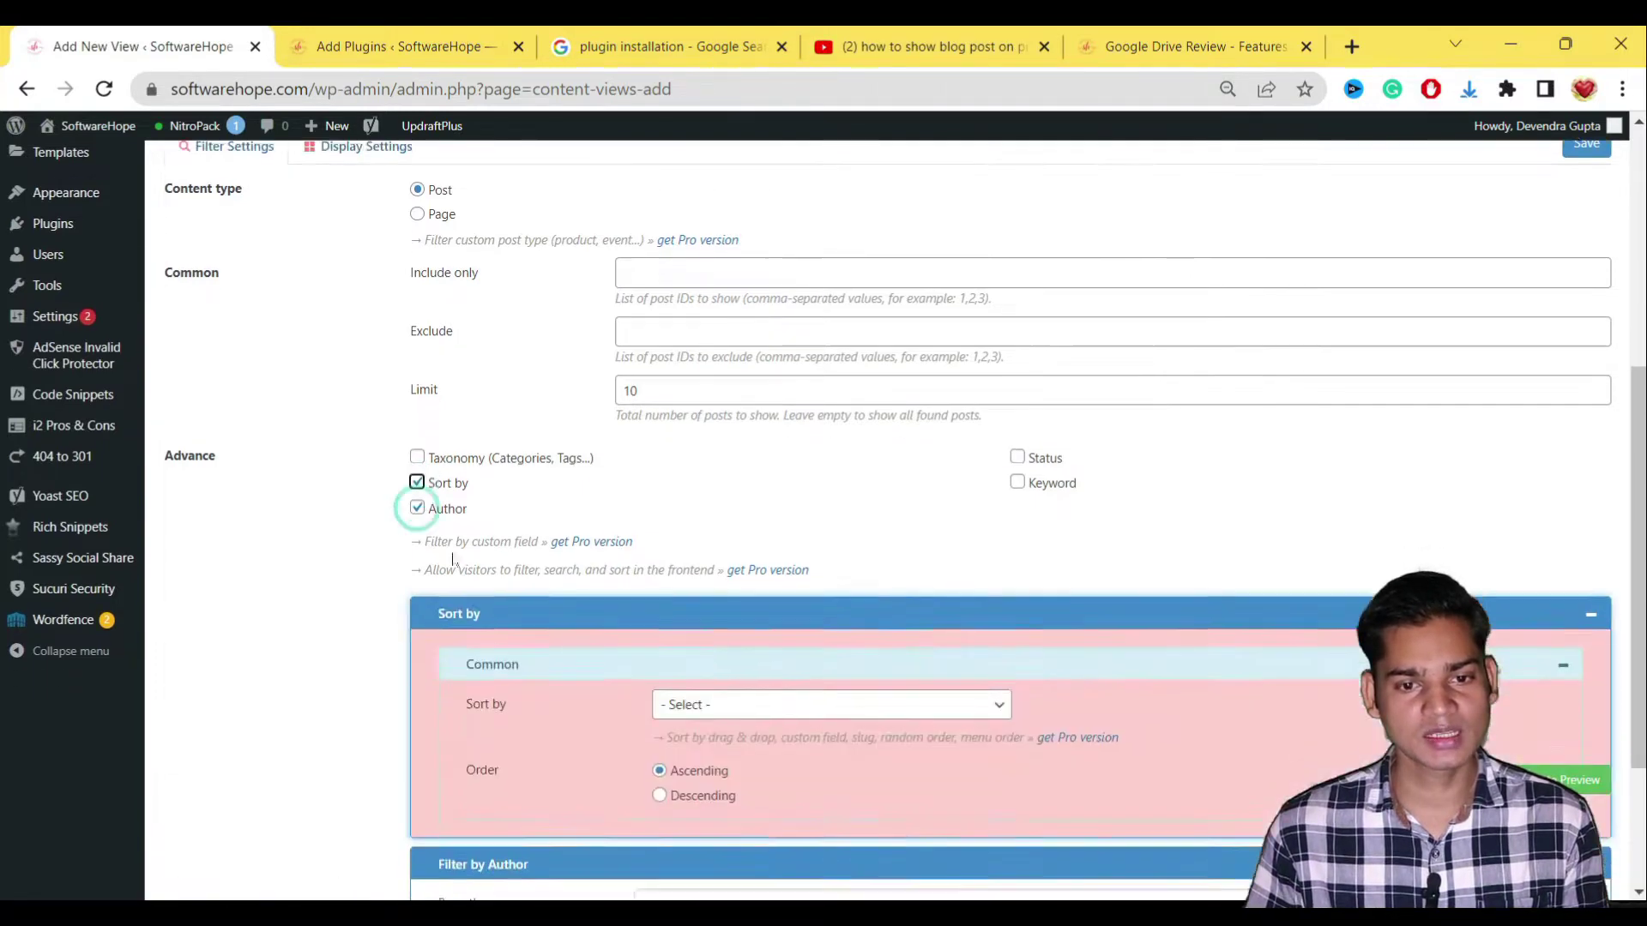
{"action": "scroll", "coordinate": [963, 575], "scroll_direction": "down", "scroll_amount": 3}
{"action": "left_click", "coordinate": [734, 482]}
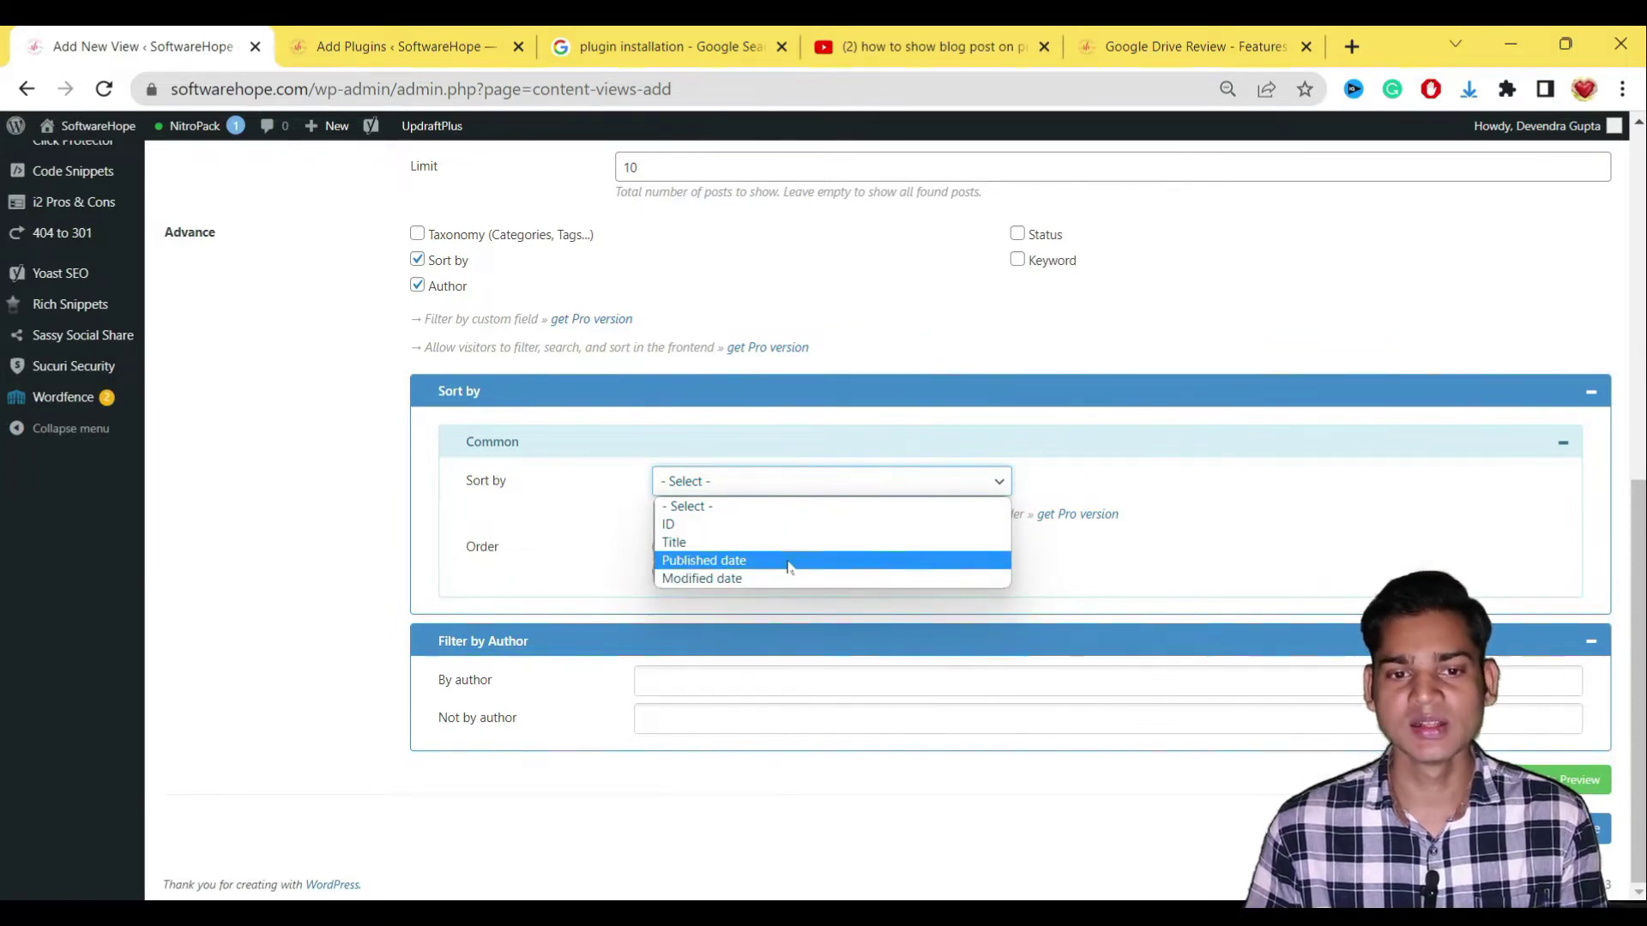
{"action": "left_click", "coordinate": [788, 562]}
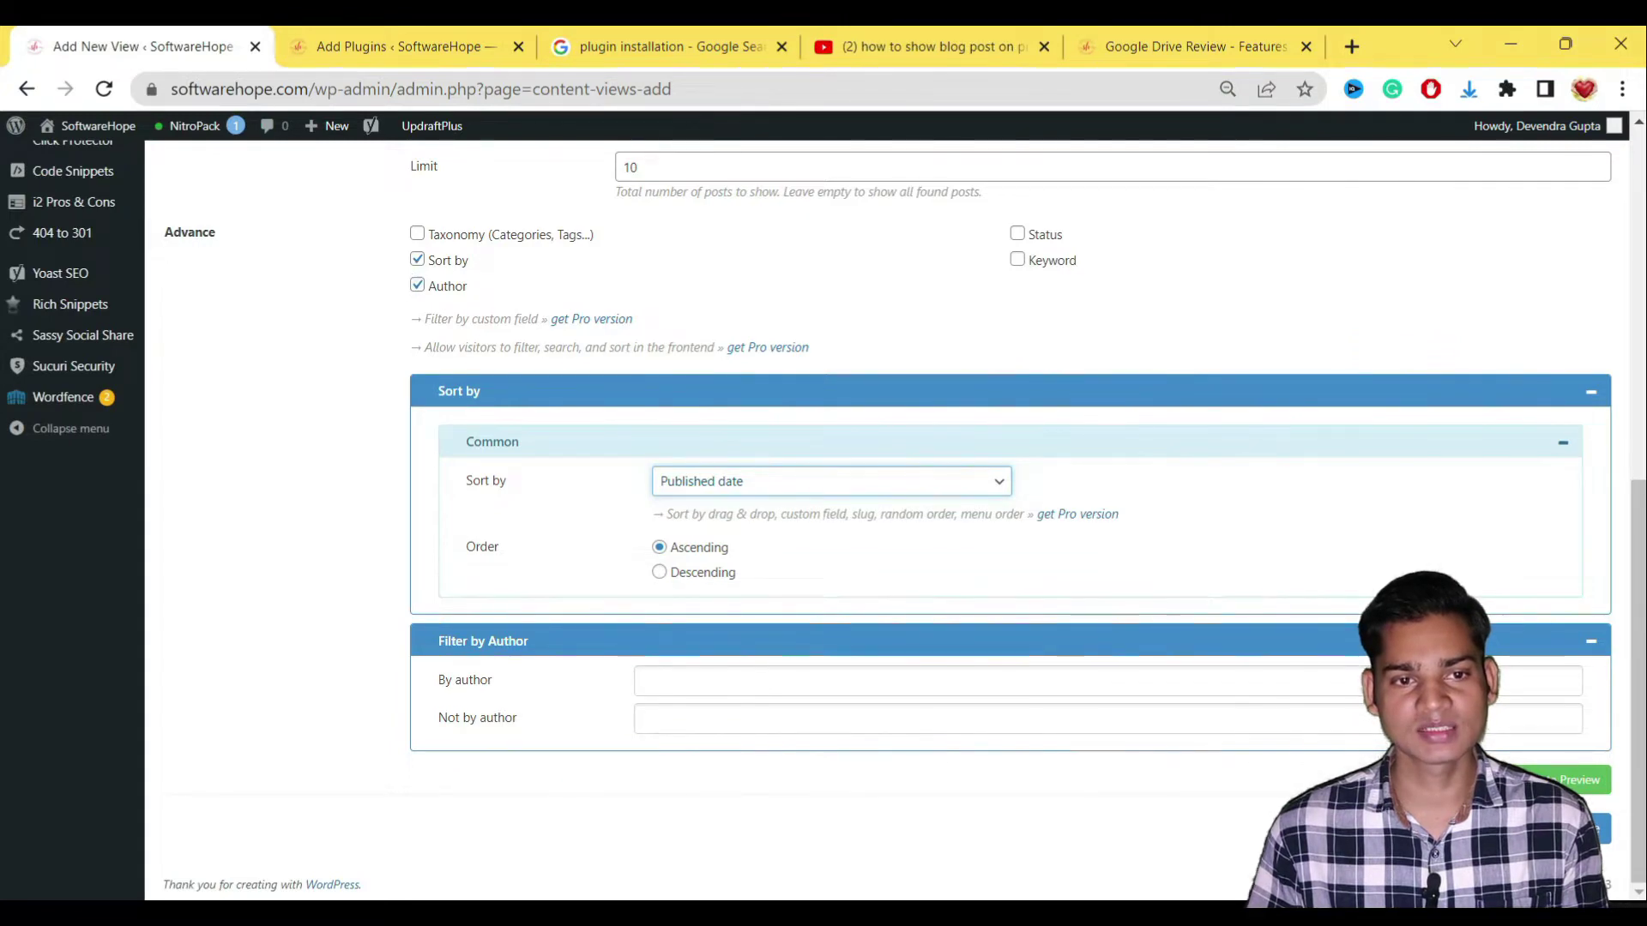
{"action": "left_click", "coordinate": [416, 286]}
{"action": "scroll", "coordinate": [1046, 375], "scroll_direction": "up", "scroll_amount": 8}
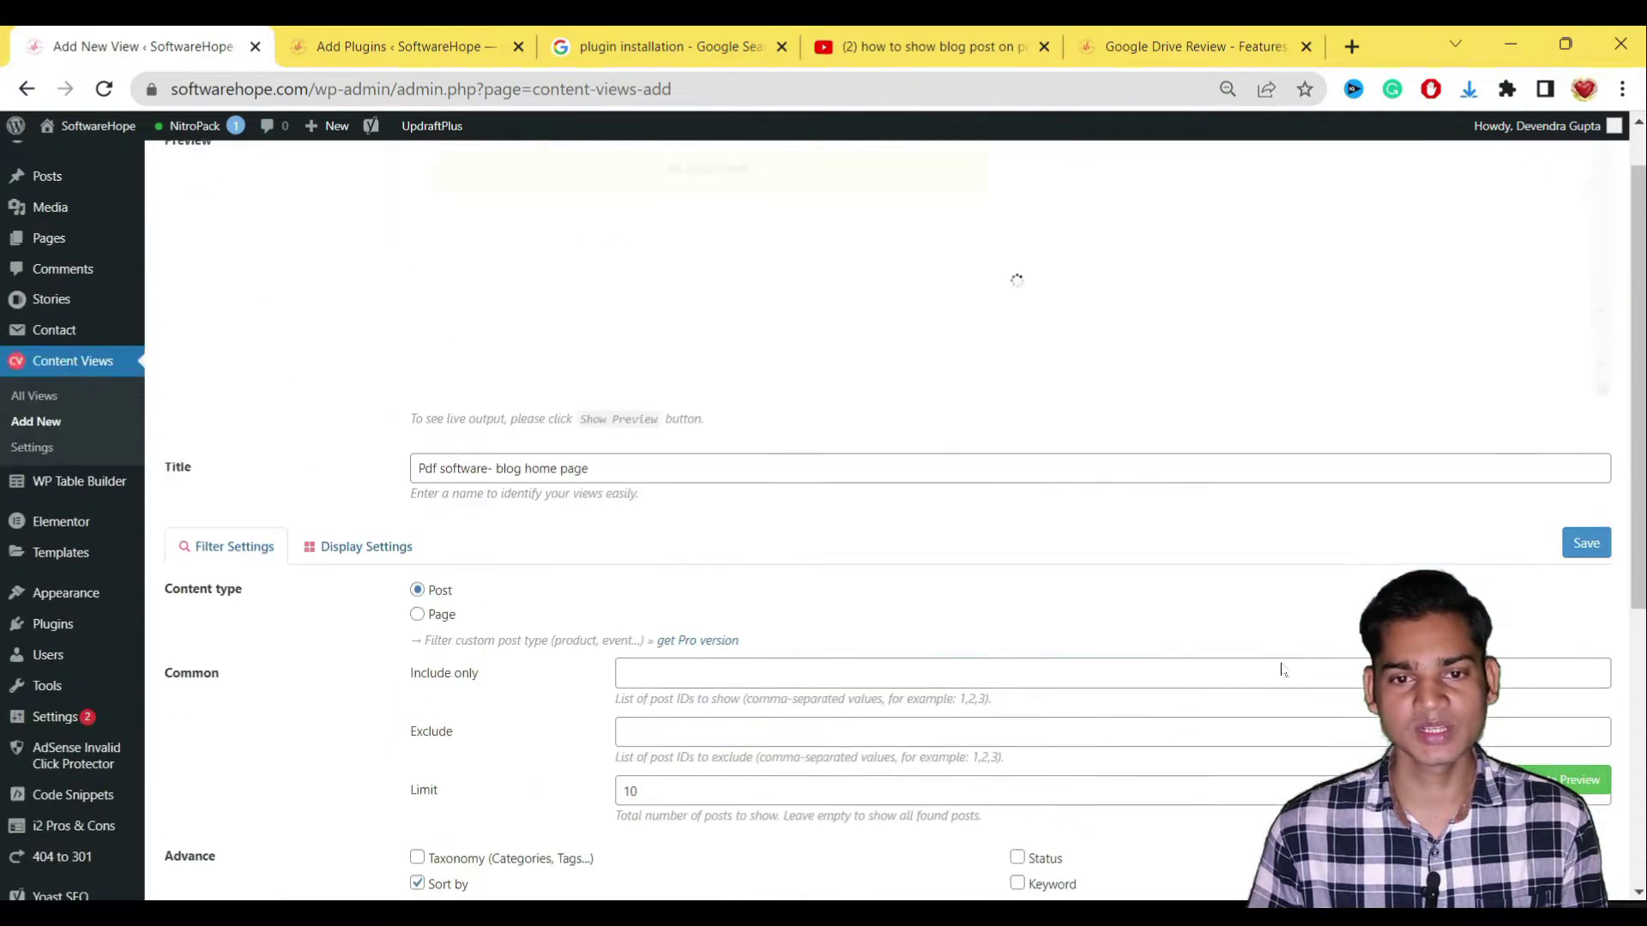
{"action": "scroll", "coordinate": [1047, 375], "scroll_direction": "up", "scroll_amount": 2}
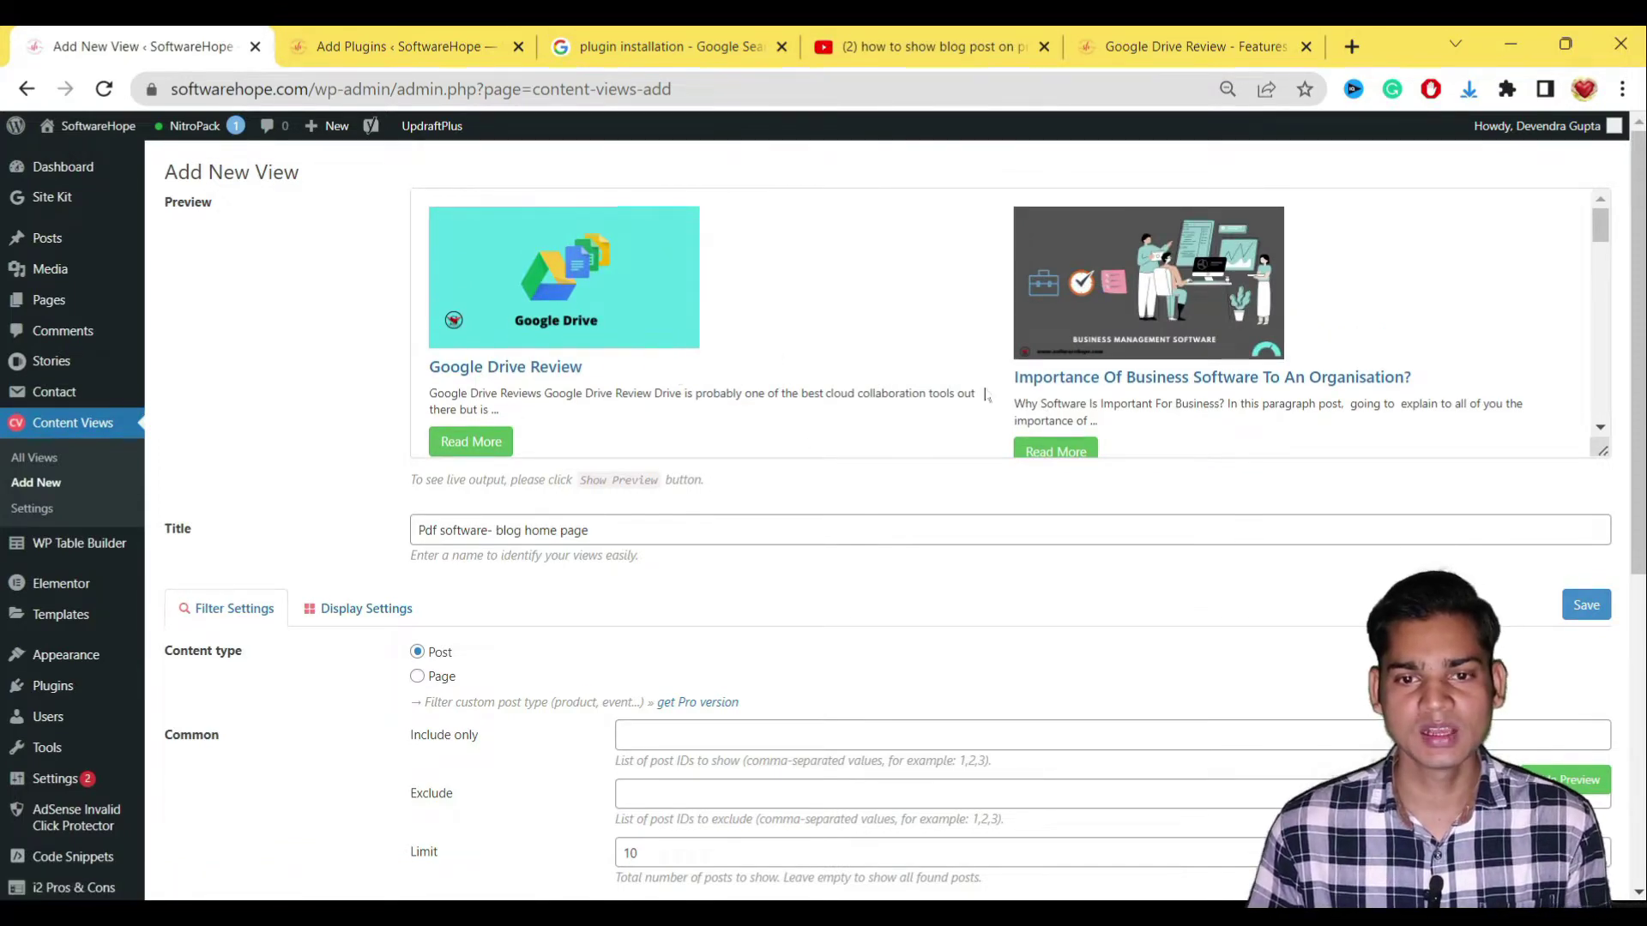
Step: Change the published date sort order to Descending and update the preview
{"action": "scroll", "coordinate": [985, 395], "scroll_direction": "down", "scroll_amount": 3}
{"action": "scroll", "coordinate": [984, 394], "scroll_direction": "down", "scroll_amount": 4}
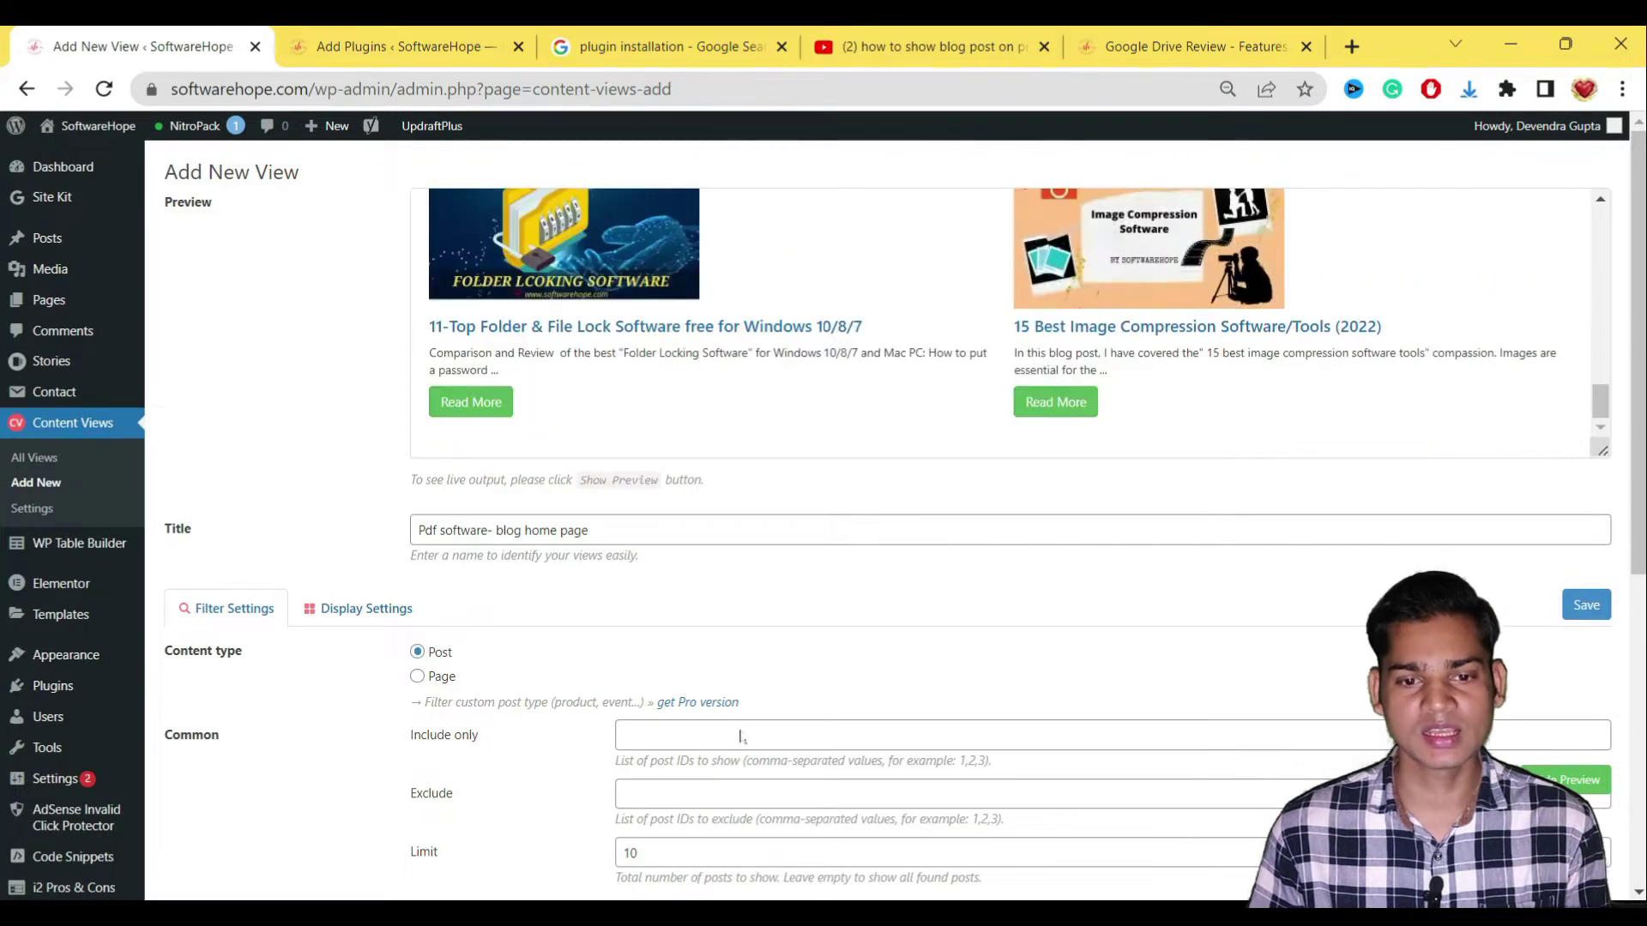
{"action": "scroll", "coordinate": [783, 677], "scroll_direction": "down", "scroll_amount": 6}
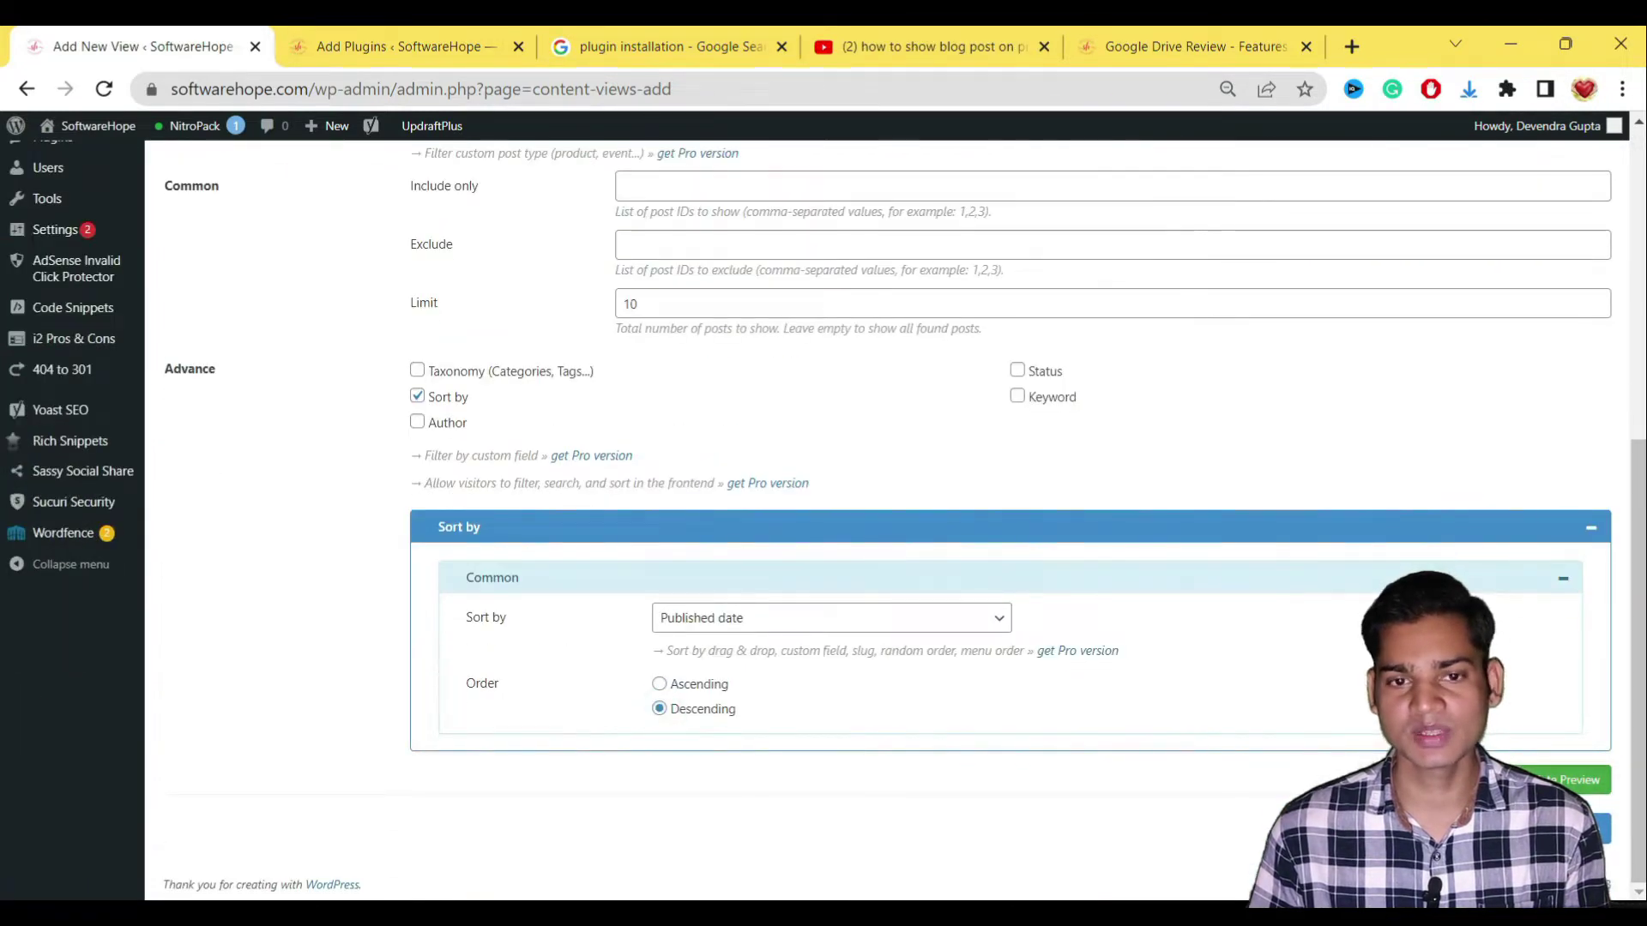
{"action": "scroll", "coordinate": [1007, 559], "scroll_direction": "up", "scroll_amount": 6}
{"action": "scroll", "coordinate": [800, 390], "scroll_direction": "up", "scroll_amount": 3}
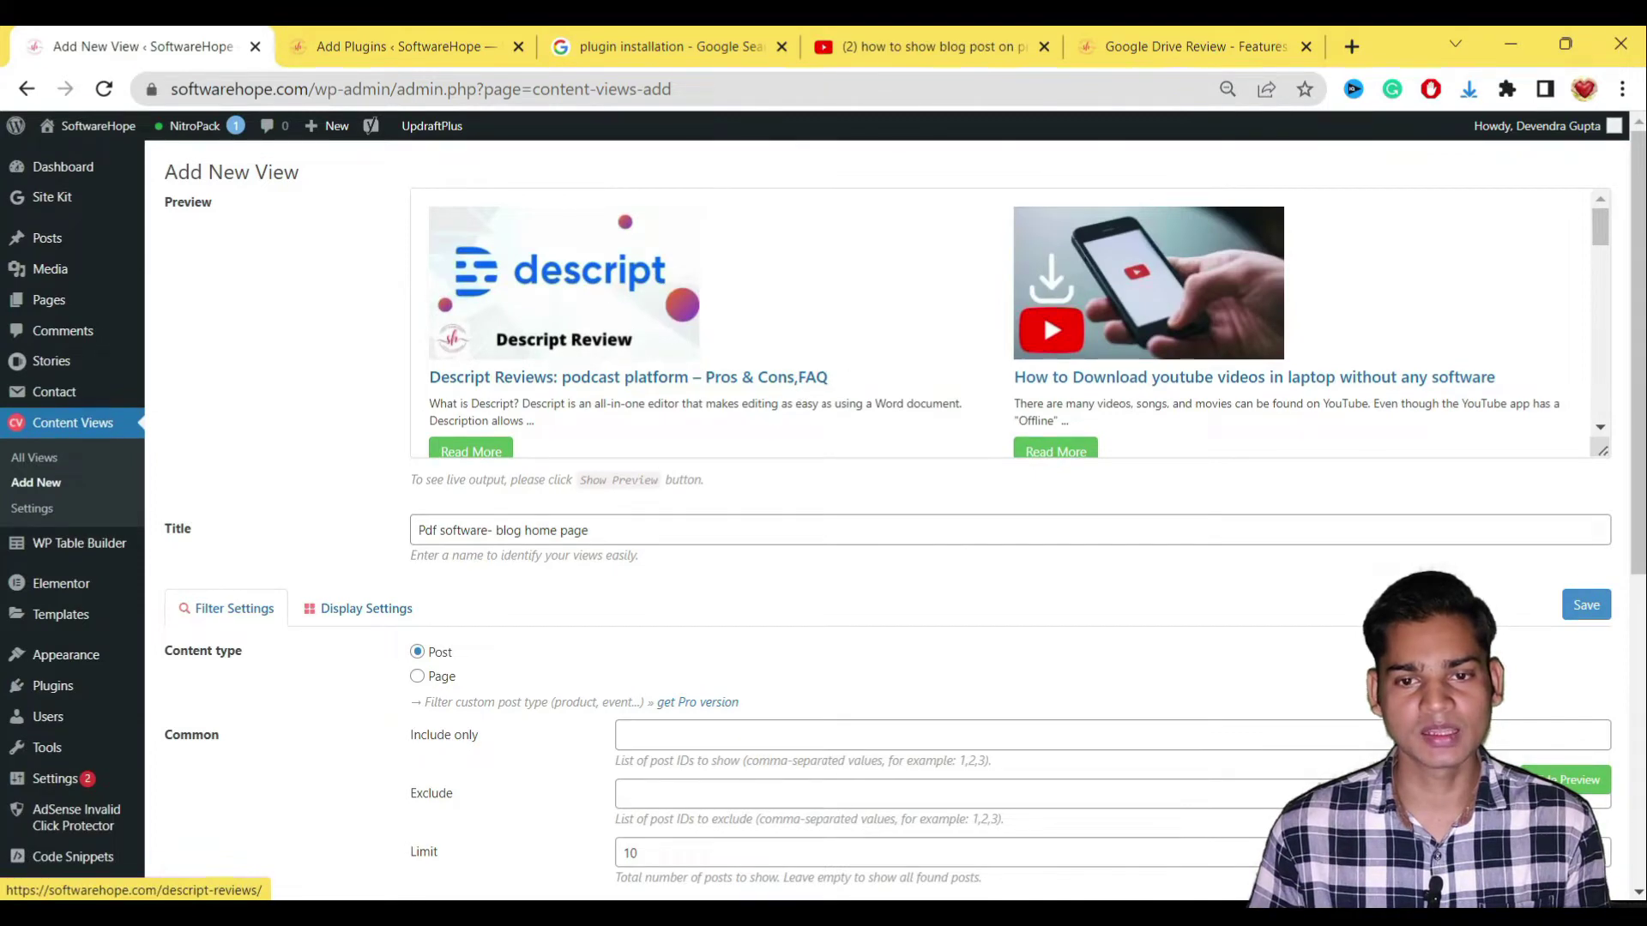
Step: Set the view's post limit to 50
{"action": "scroll", "coordinate": [1009, 613], "scroll_direction": "down", "scroll_amount": 3}
{"action": "scroll", "coordinate": [941, 625], "scroll_direction": "down", "scroll_amount": 3}
{"action": "scroll", "coordinate": [894, 637], "scroll_direction": "up", "scroll_amount": 3}
{"action": "double_click", "coordinate": [666, 587]}
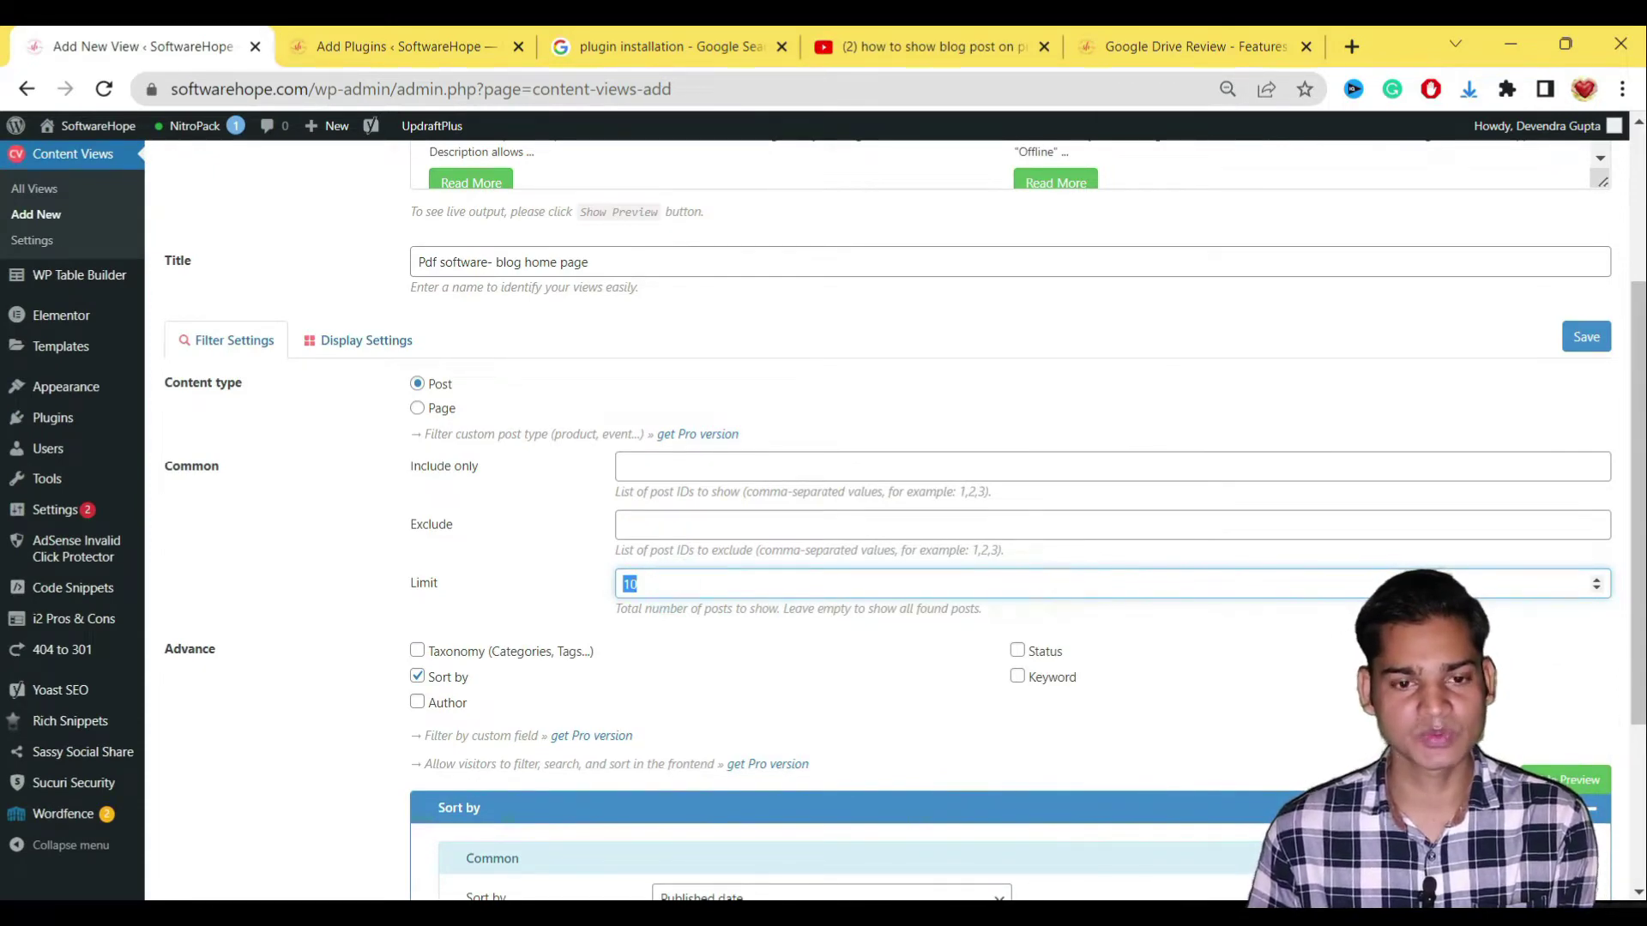
{"action": "type", "text": "50"}
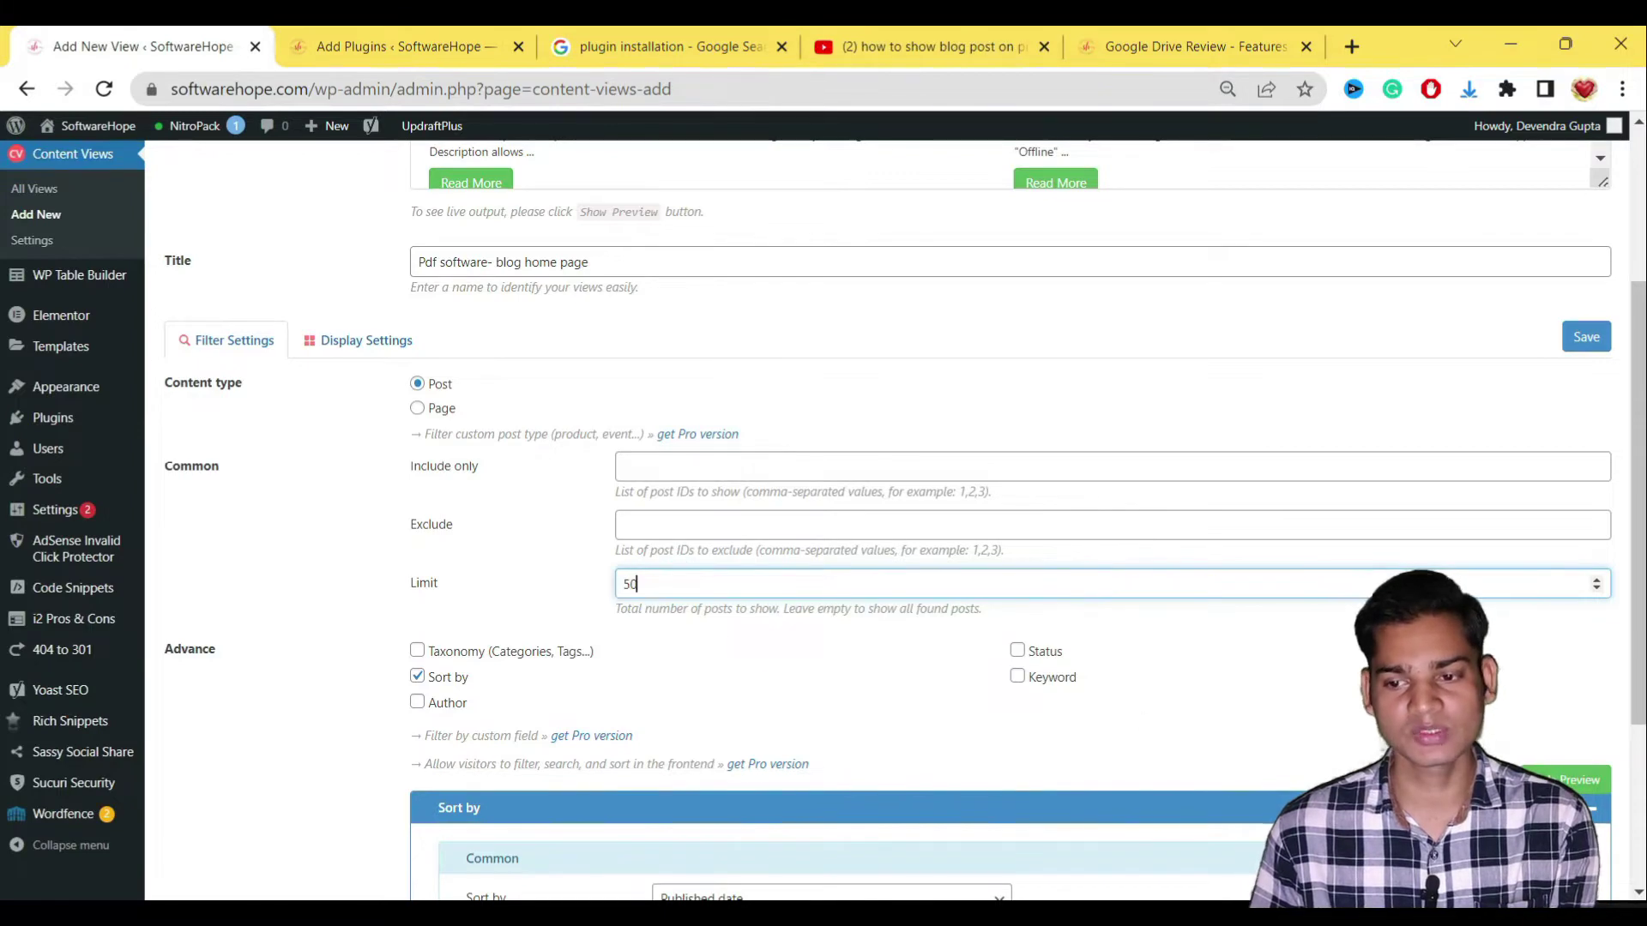
Step: Turn off the Sort by option and enable taxonomy filtering by Categories
{"action": "scroll", "coordinate": [1031, 641], "scroll_direction": "down", "scroll_amount": 3}
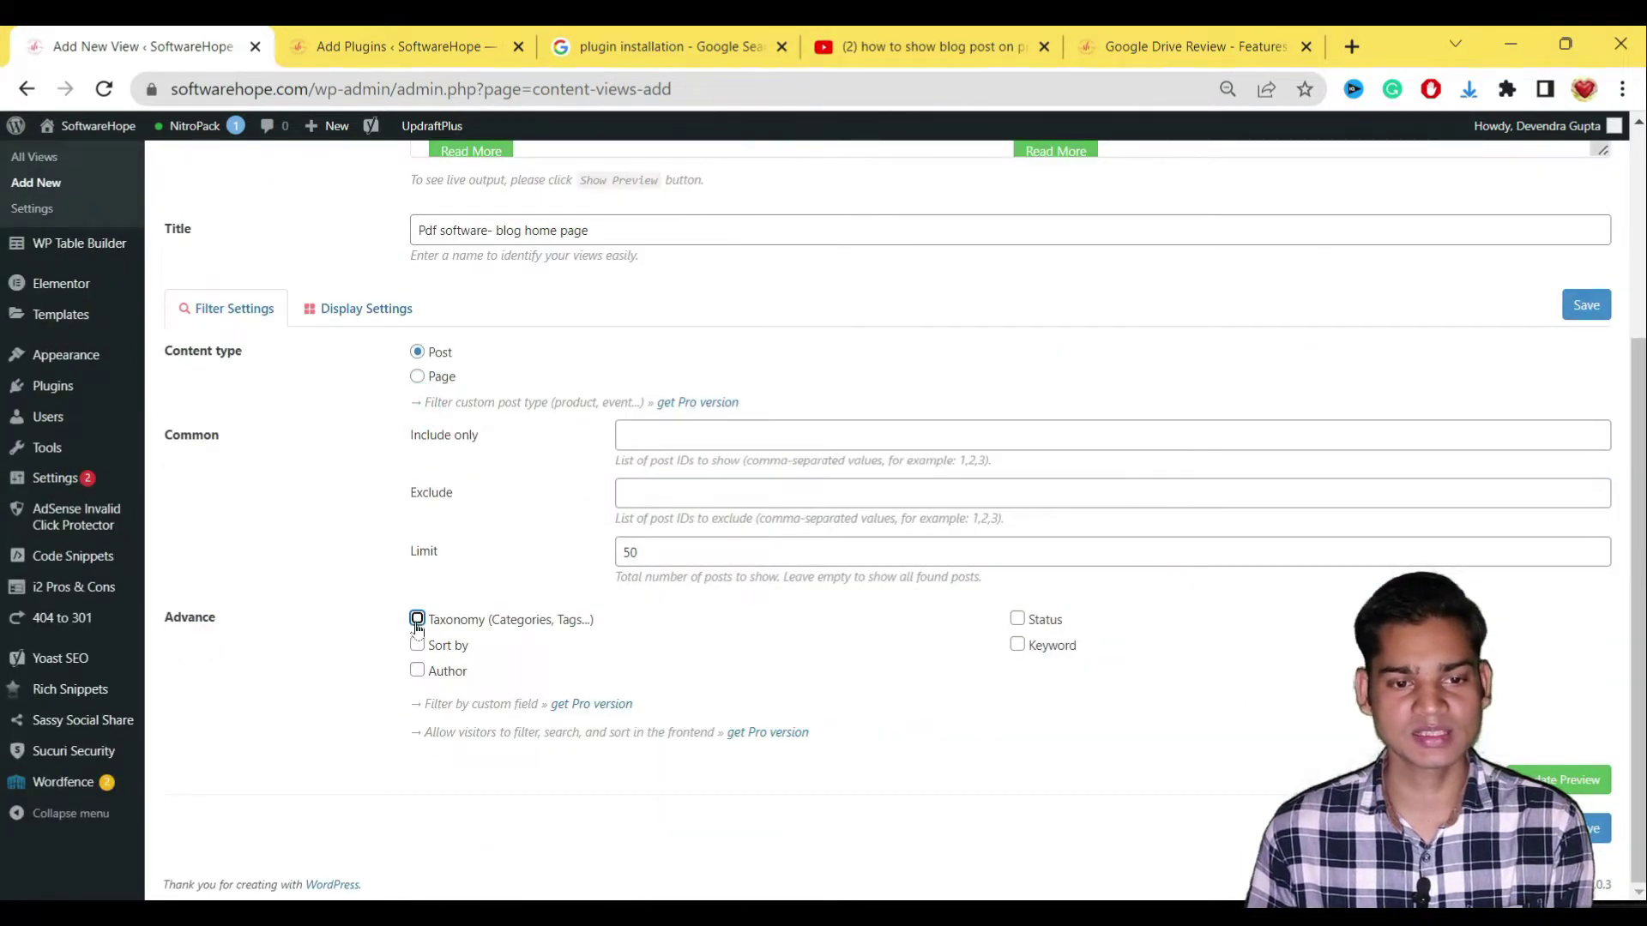
{"action": "left_click", "coordinate": [417, 619]}
{"action": "scroll", "coordinate": [654, 648], "scroll_direction": "down", "scroll_amount": 2}
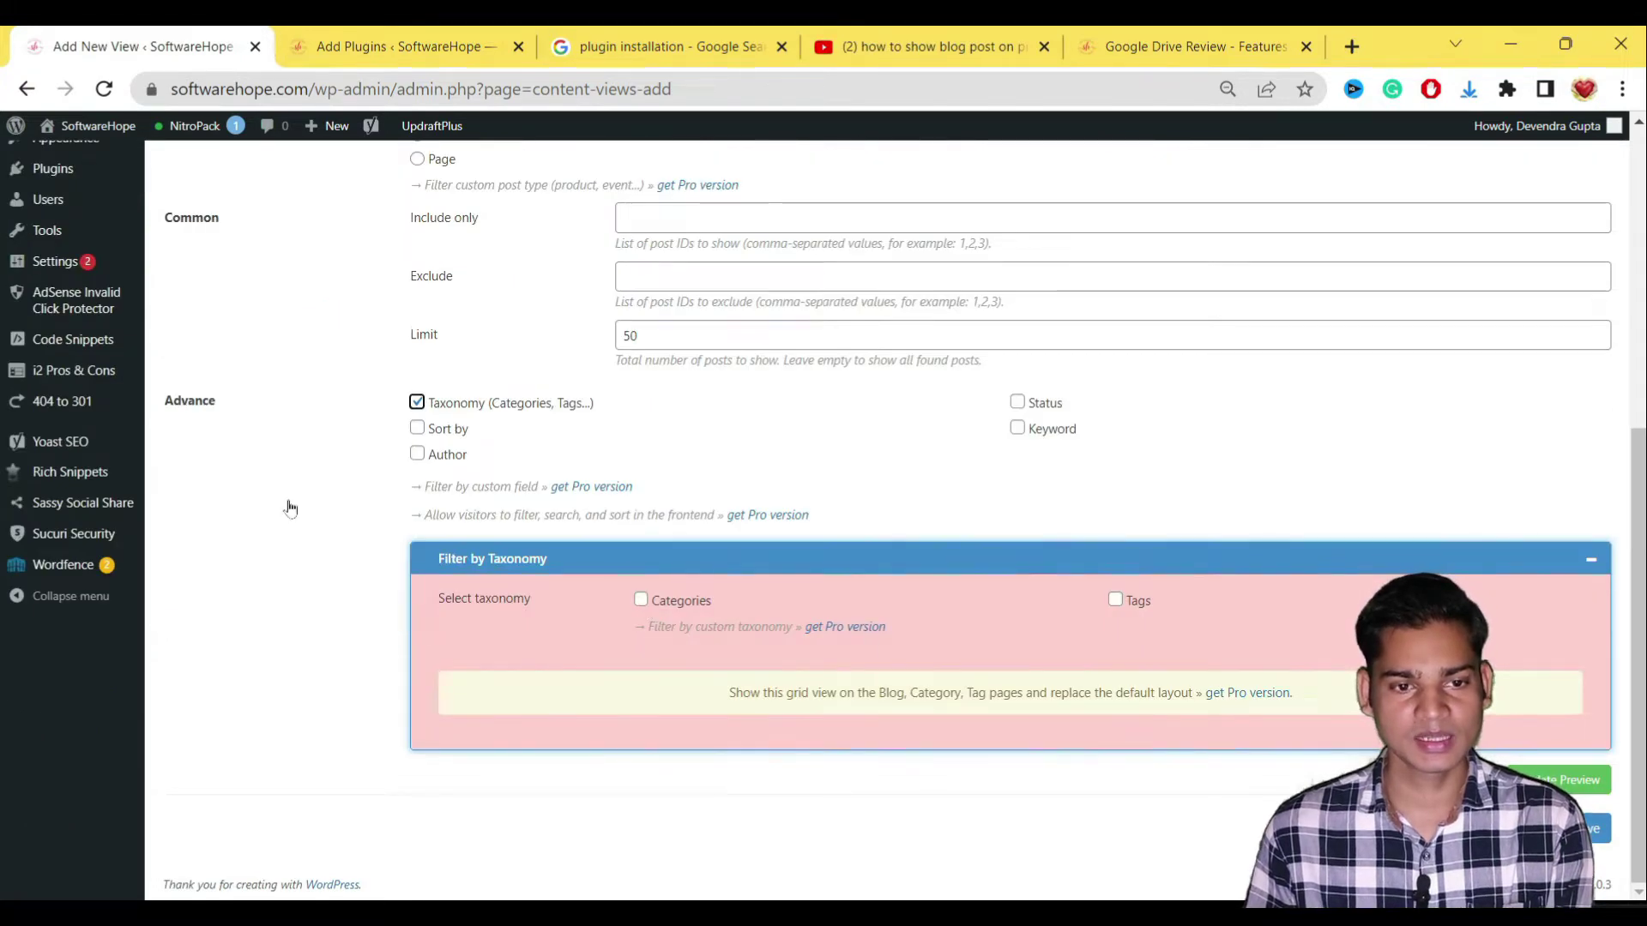
{"action": "left_click", "coordinate": [640, 603]}
{"action": "scroll", "coordinate": [868, 616], "scroll_direction": "down", "scroll_amount": 2}
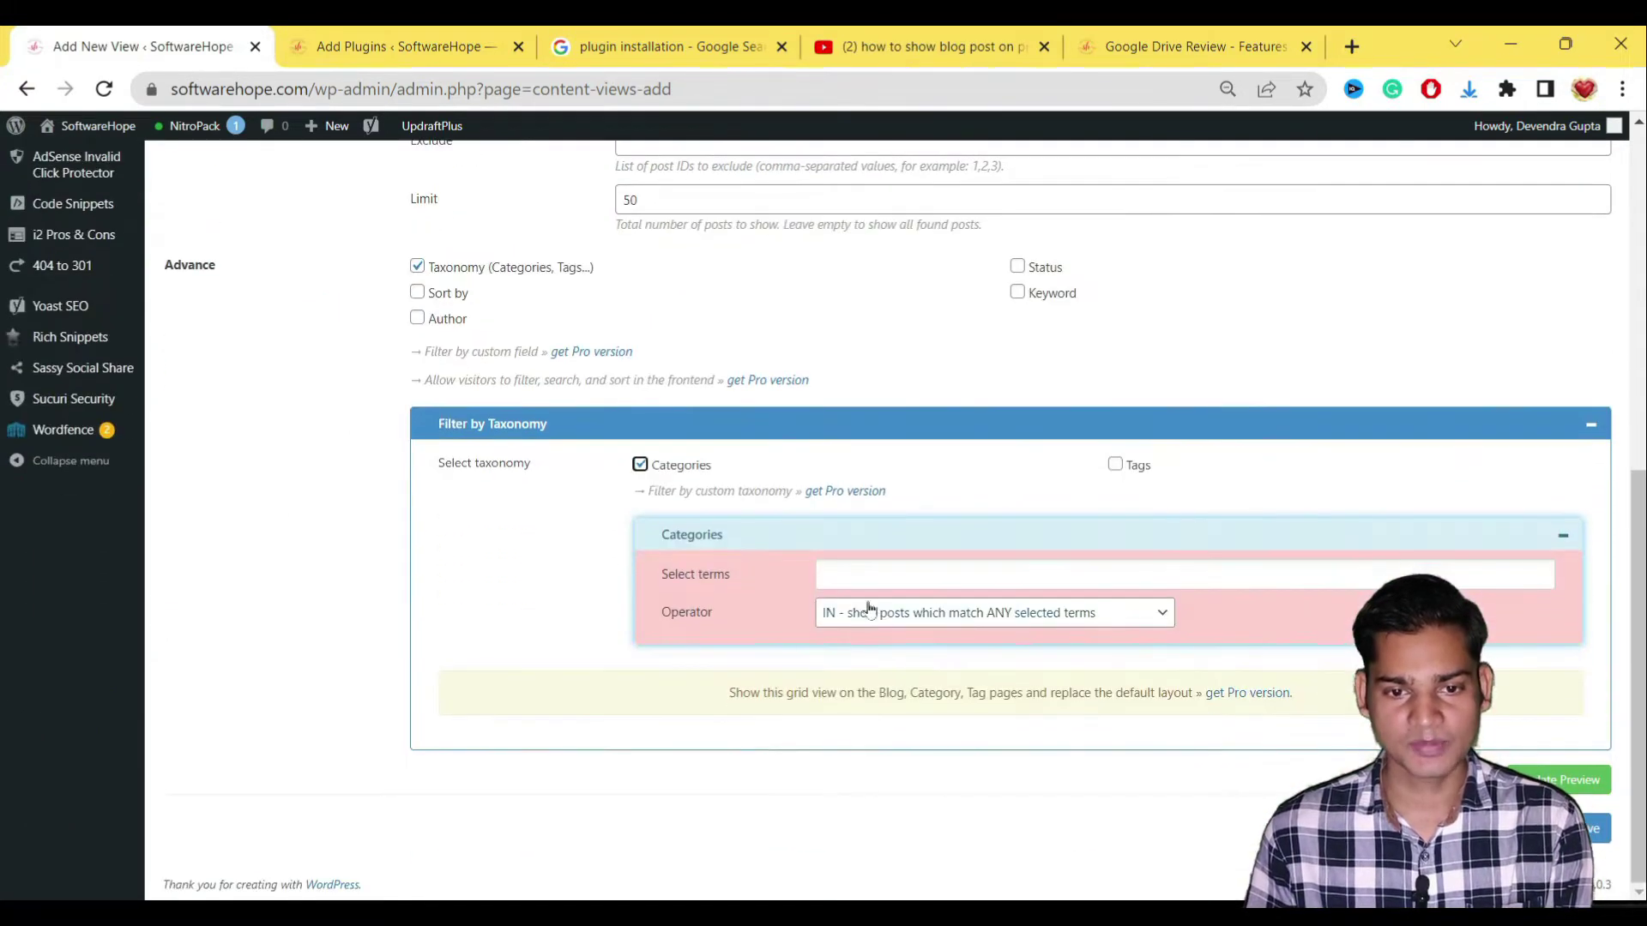
Step: Choose Pdf Software as the category term for the view's taxonomy filter
{"action": "left_click", "coordinate": [934, 576]}
{"action": "scroll", "coordinate": [928, 675], "scroll_direction": "down", "scroll_amount": 3}
{"action": "scroll", "coordinate": [928, 675], "scroll_direction": "down", "scroll_amount": 6}
{"action": "scroll", "coordinate": [900, 673], "scroll_direction": "up", "scroll_amount": 10}
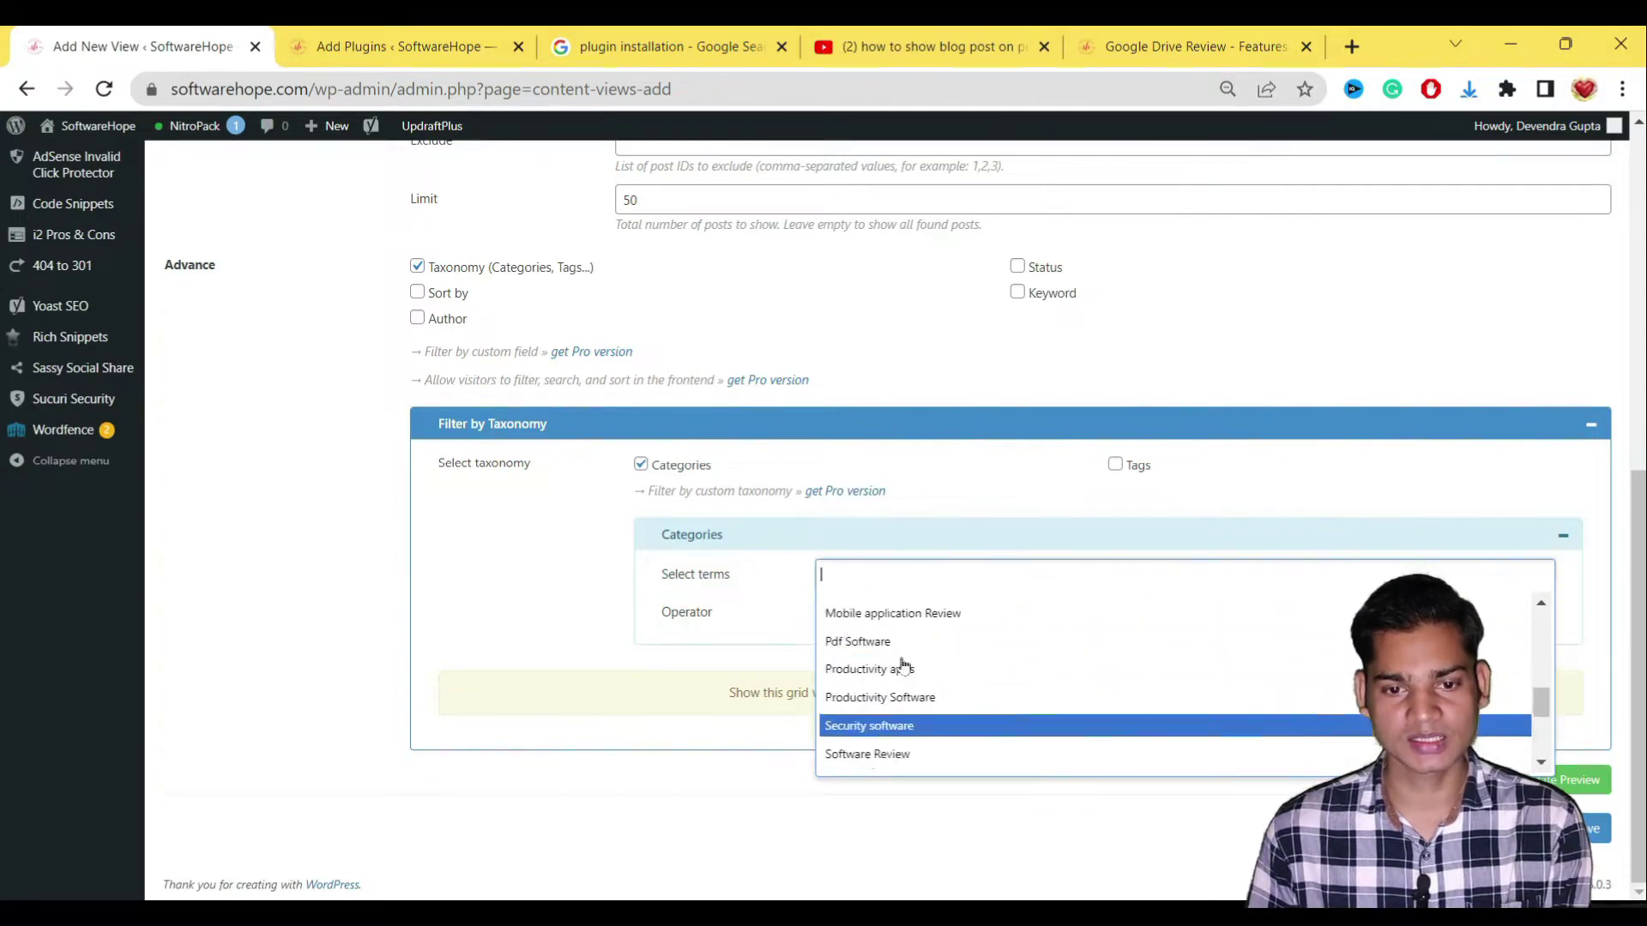
{"action": "left_click", "coordinate": [892, 579]}
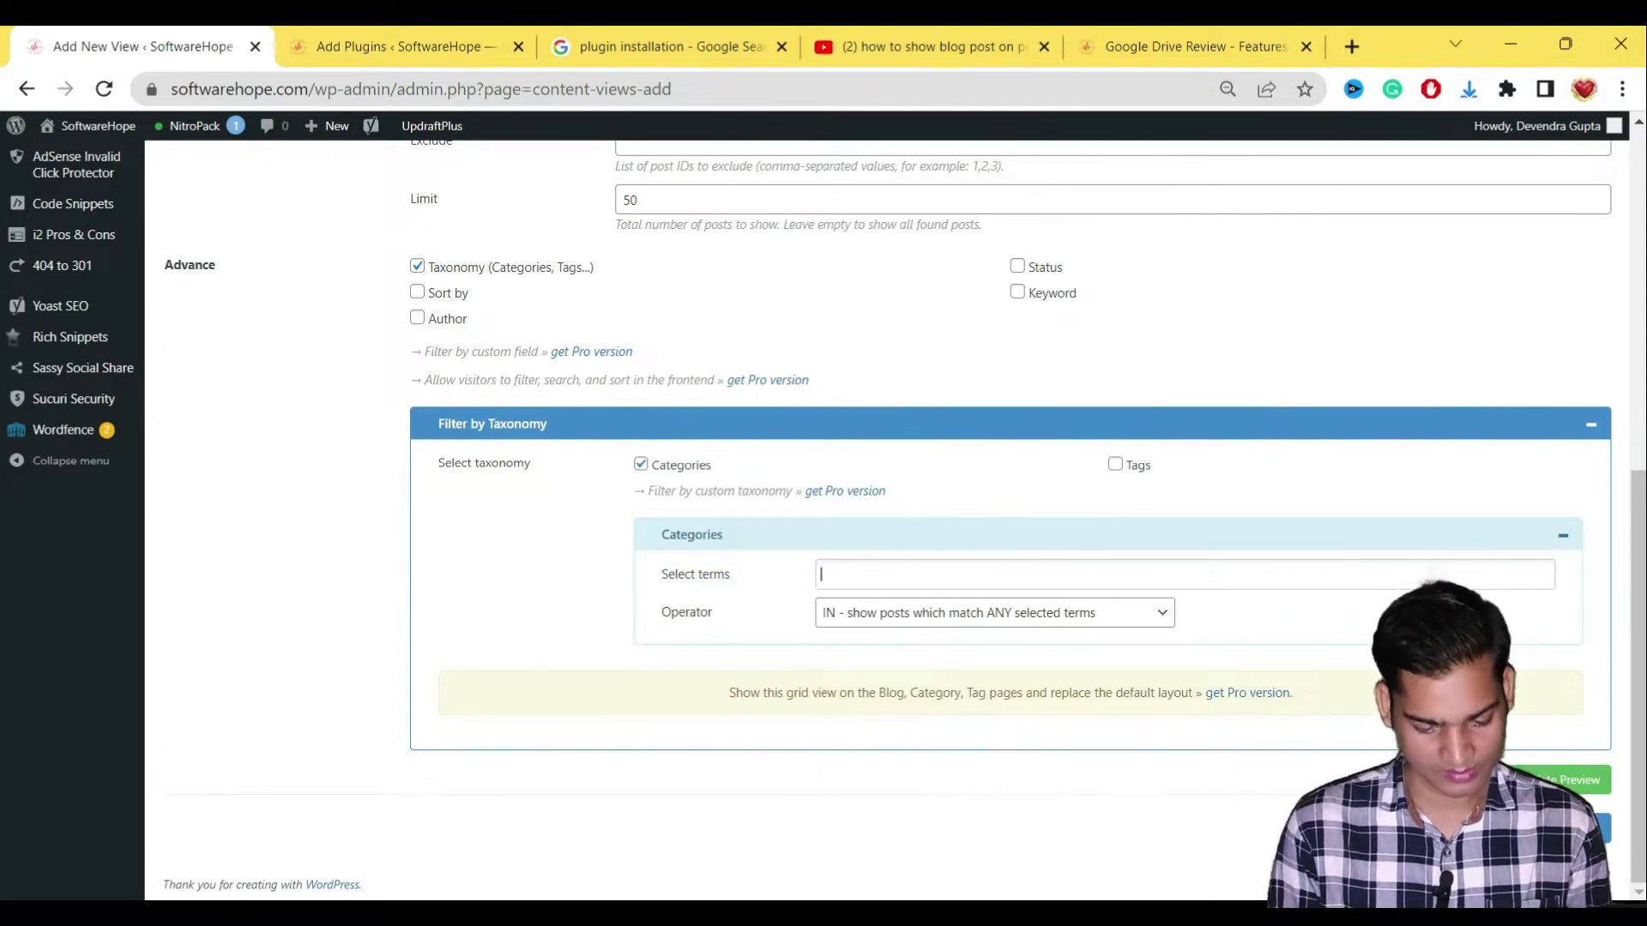
{"action": "left_click", "coordinate": [890, 577]}
{"action": "type", "text": "PDF"}
{"action": "left_click", "coordinate": [890, 604]}
Step: Update the preview and examine the posts it lists for the chosen category
{"action": "scroll", "coordinate": [1345, 677], "scroll_direction": "up", "scroll_amount": 2}
{"action": "scroll", "coordinate": [1345, 678], "scroll_direction": "up", "scroll_amount": 6}
{"action": "scroll", "coordinate": [802, 378], "scroll_direction": "down", "scroll_amount": 2}
{"action": "scroll", "coordinate": [800, 393], "scroll_direction": "up", "scroll_amount": 1}
{"action": "scroll", "coordinate": [801, 393], "scroll_direction": "up", "scroll_amount": 1}
{"action": "scroll", "coordinate": [1001, 330], "scroll_direction": "down", "scroll_amount": 5}
{"action": "scroll", "coordinate": [1002, 486], "scroll_direction": "down", "scroll_amount": 7}
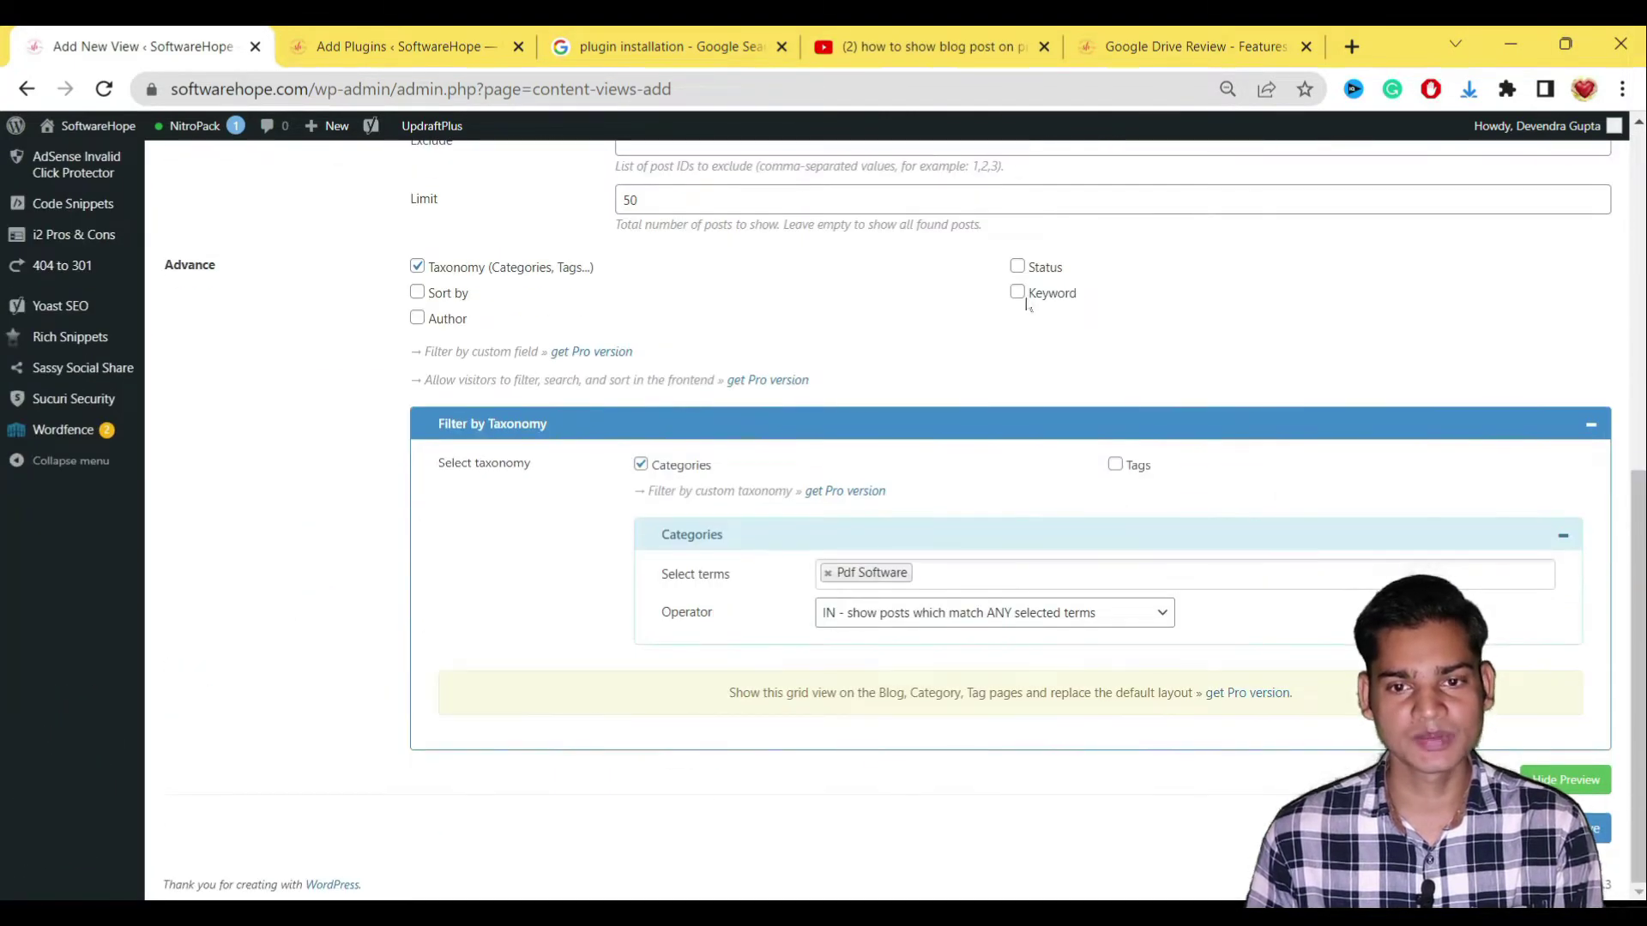
{"action": "scroll", "coordinate": [1027, 305], "scroll_direction": "up", "scroll_amount": 8}
{"action": "scroll", "coordinate": [833, 338], "scroll_direction": "up", "scroll_amount": 2}
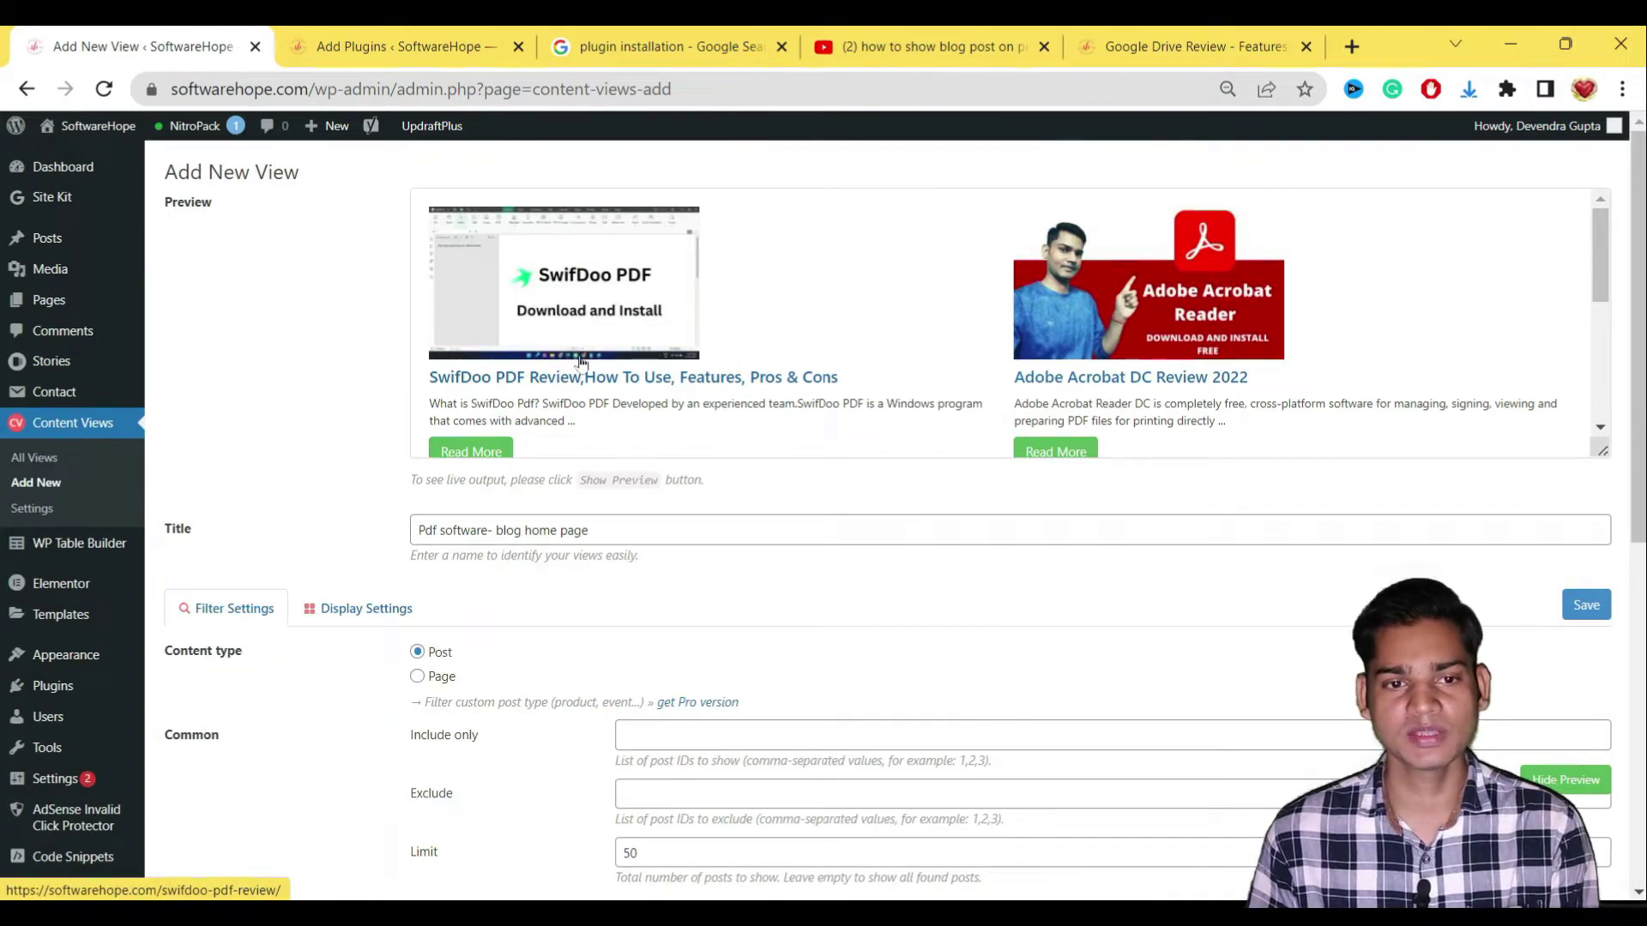
{"action": "scroll", "coordinate": [915, 360], "scroll_direction": "down", "scroll_amount": 5}
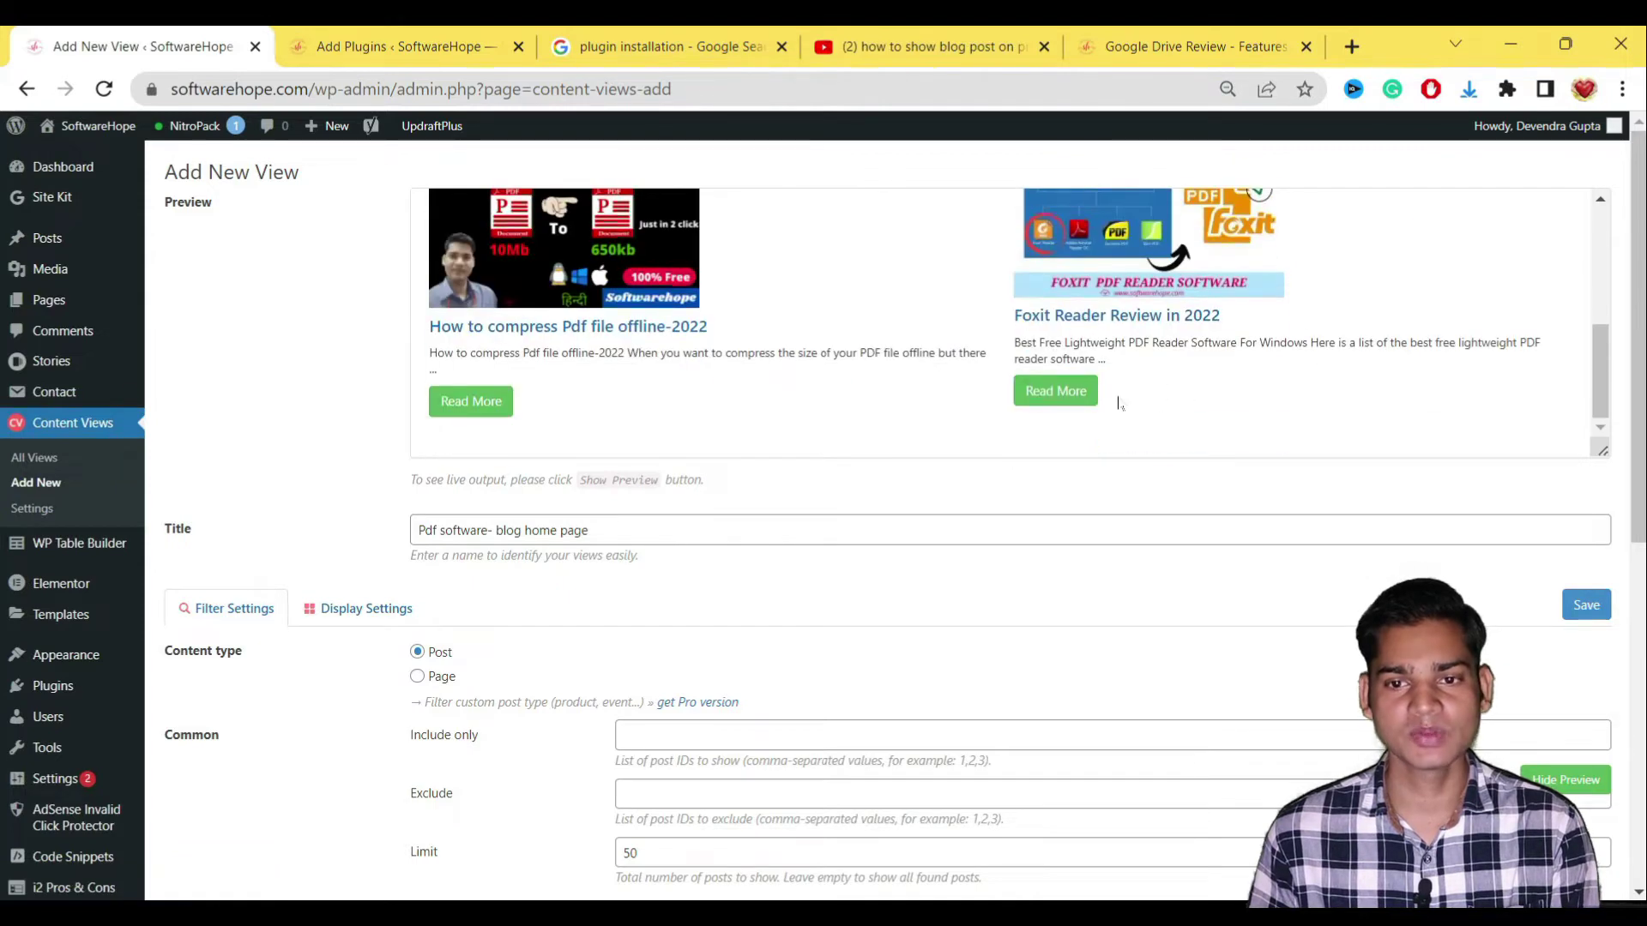
Step: Enable sorting by published date in Descending order and update the preview
{"action": "scroll", "coordinate": [657, 674], "scroll_direction": "down", "scroll_amount": 6}
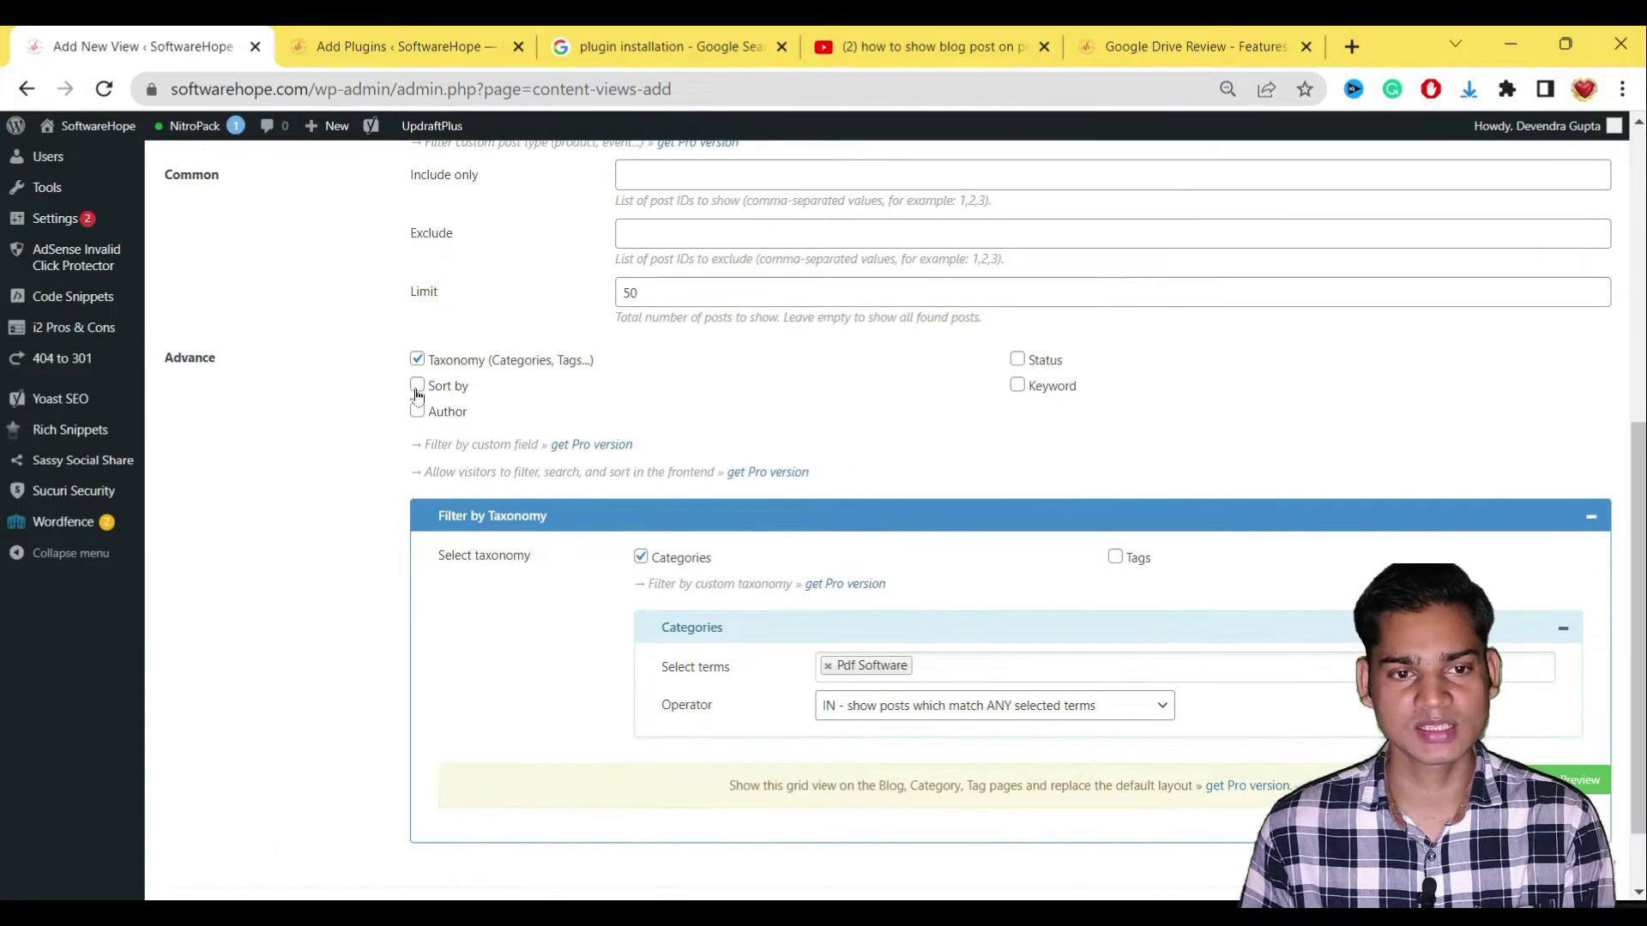
{"action": "left_click", "coordinate": [418, 386]}
{"action": "scroll", "coordinate": [759, 719], "scroll_direction": "down", "scroll_amount": 4}
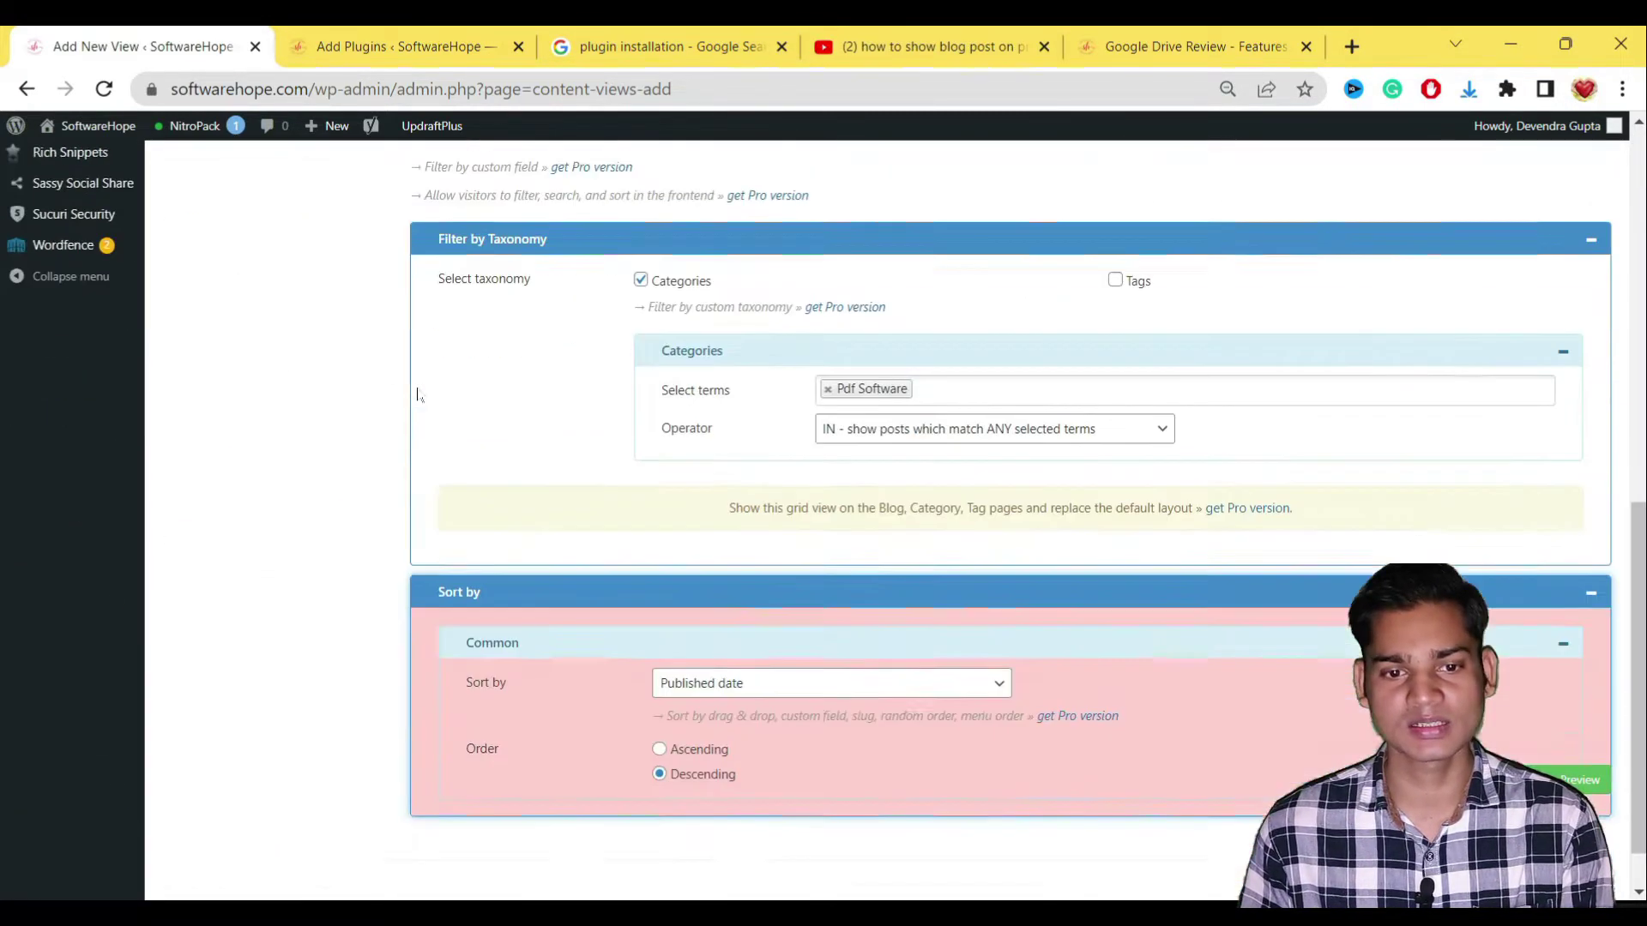
{"action": "left_click", "coordinate": [660, 684]}
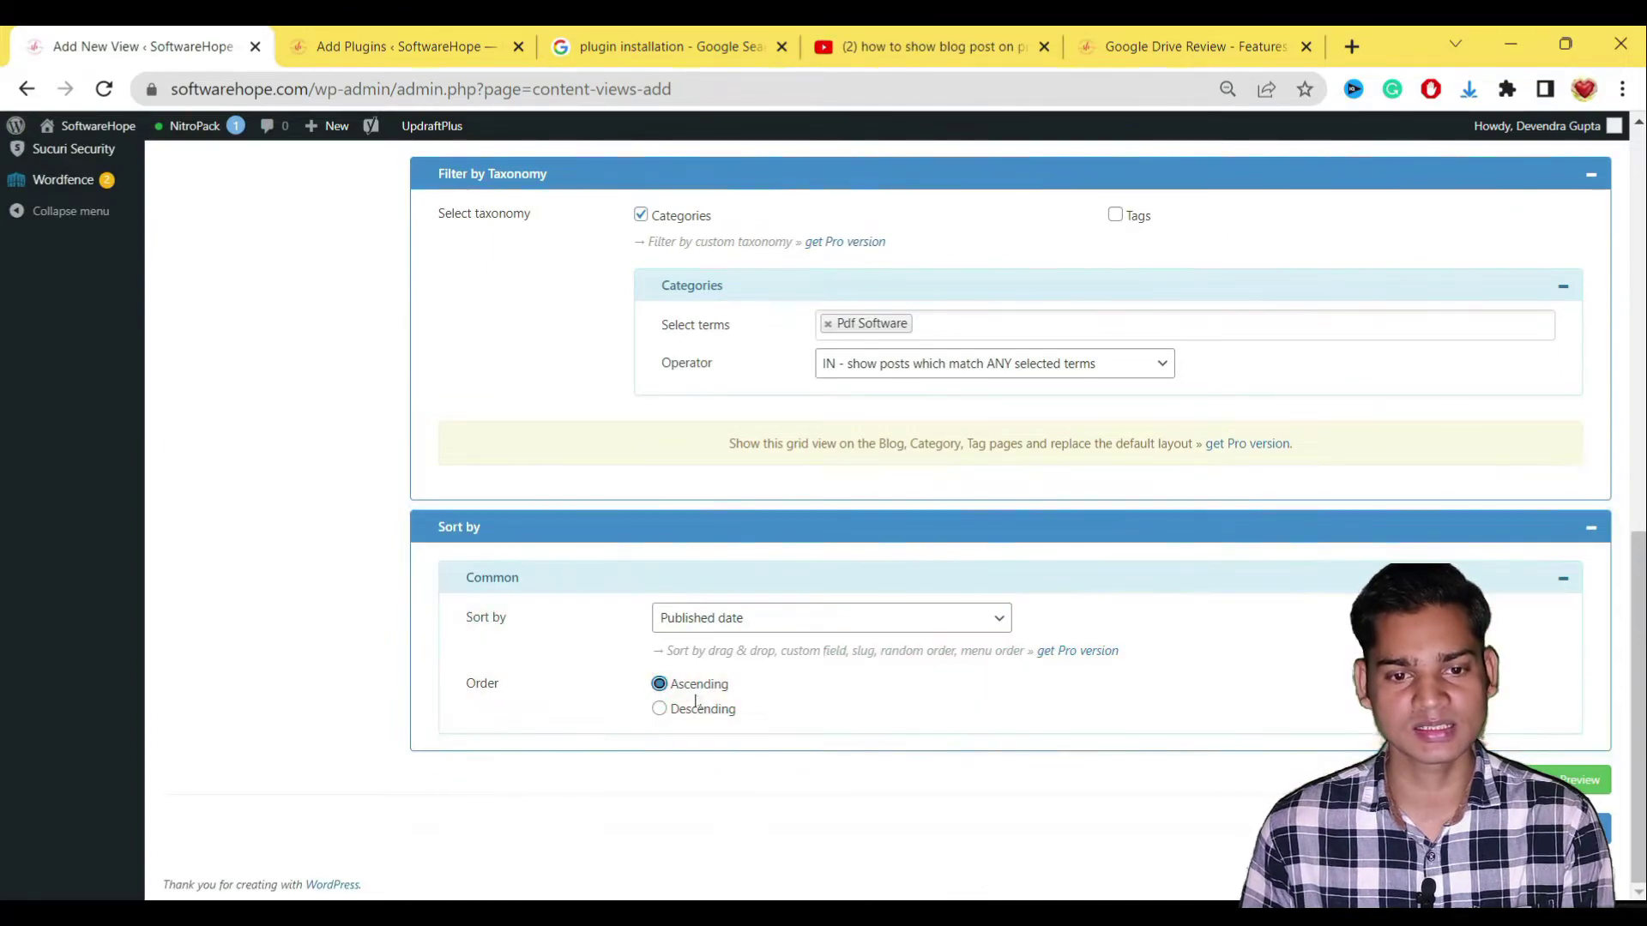
{"action": "left_click", "coordinate": [688, 714]}
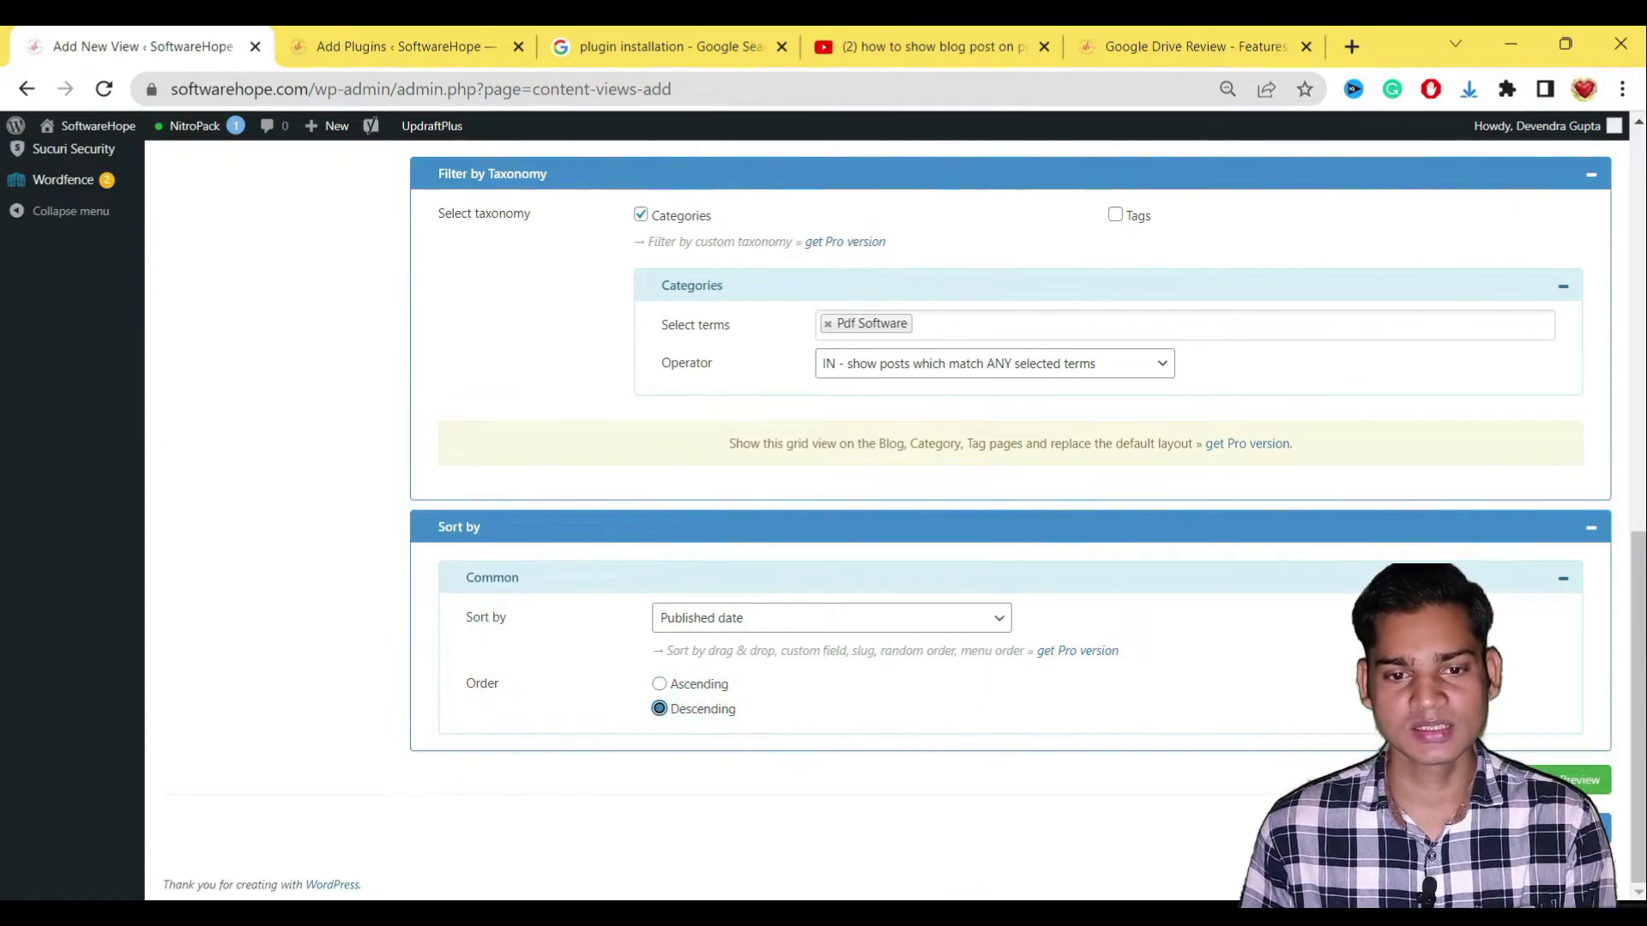
{"action": "scroll", "coordinate": [797, 375], "scroll_direction": "up", "scroll_amount": 15}
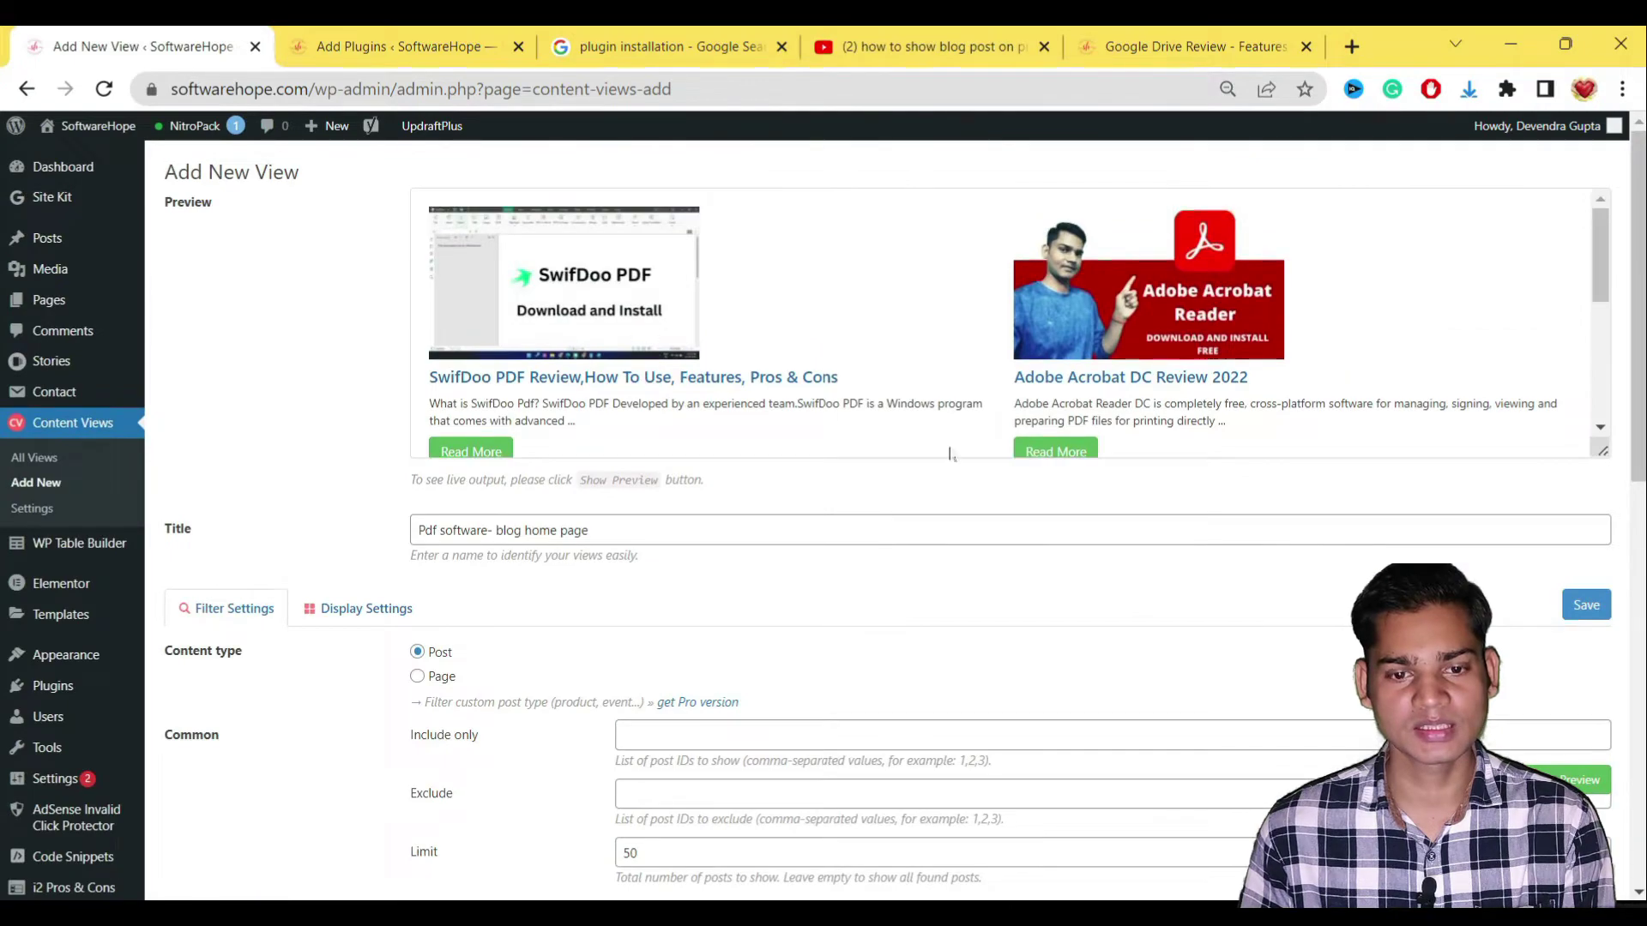
Step: Change the published date order to Ascending and check the post sequence in the updated preview
{"action": "scroll", "coordinate": [796, 375], "scroll_direction": "down", "scroll_amount": 15}
{"action": "left_click", "coordinate": [660, 684]}
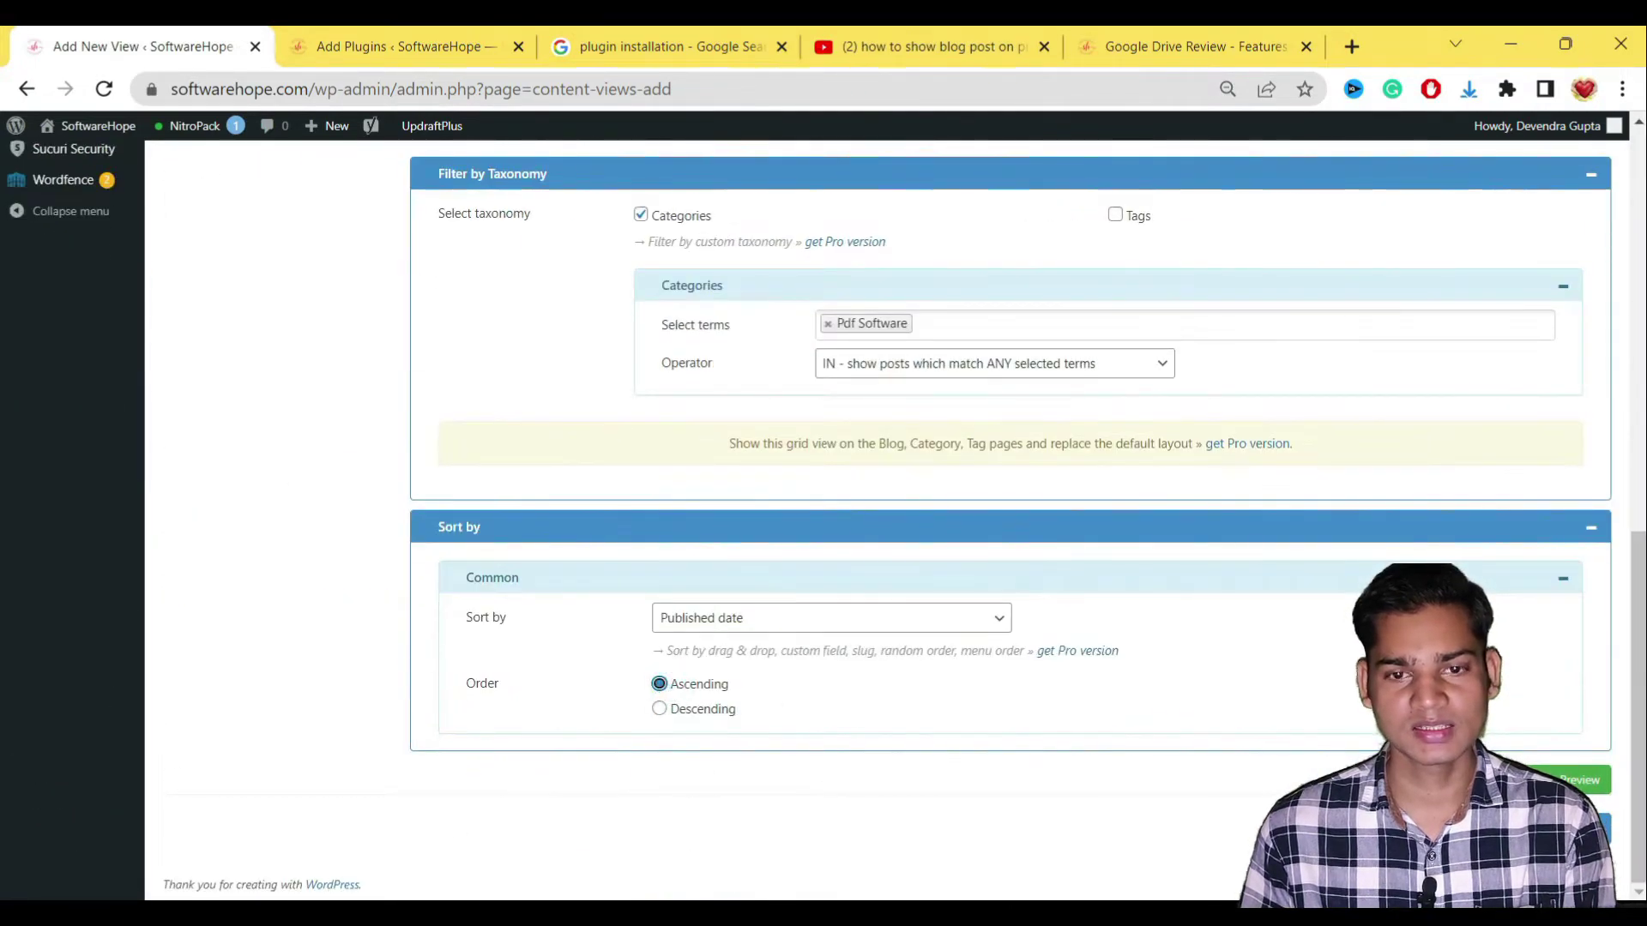
{"action": "scroll", "coordinate": [922, 353], "scroll_direction": "up", "scroll_amount": 15}
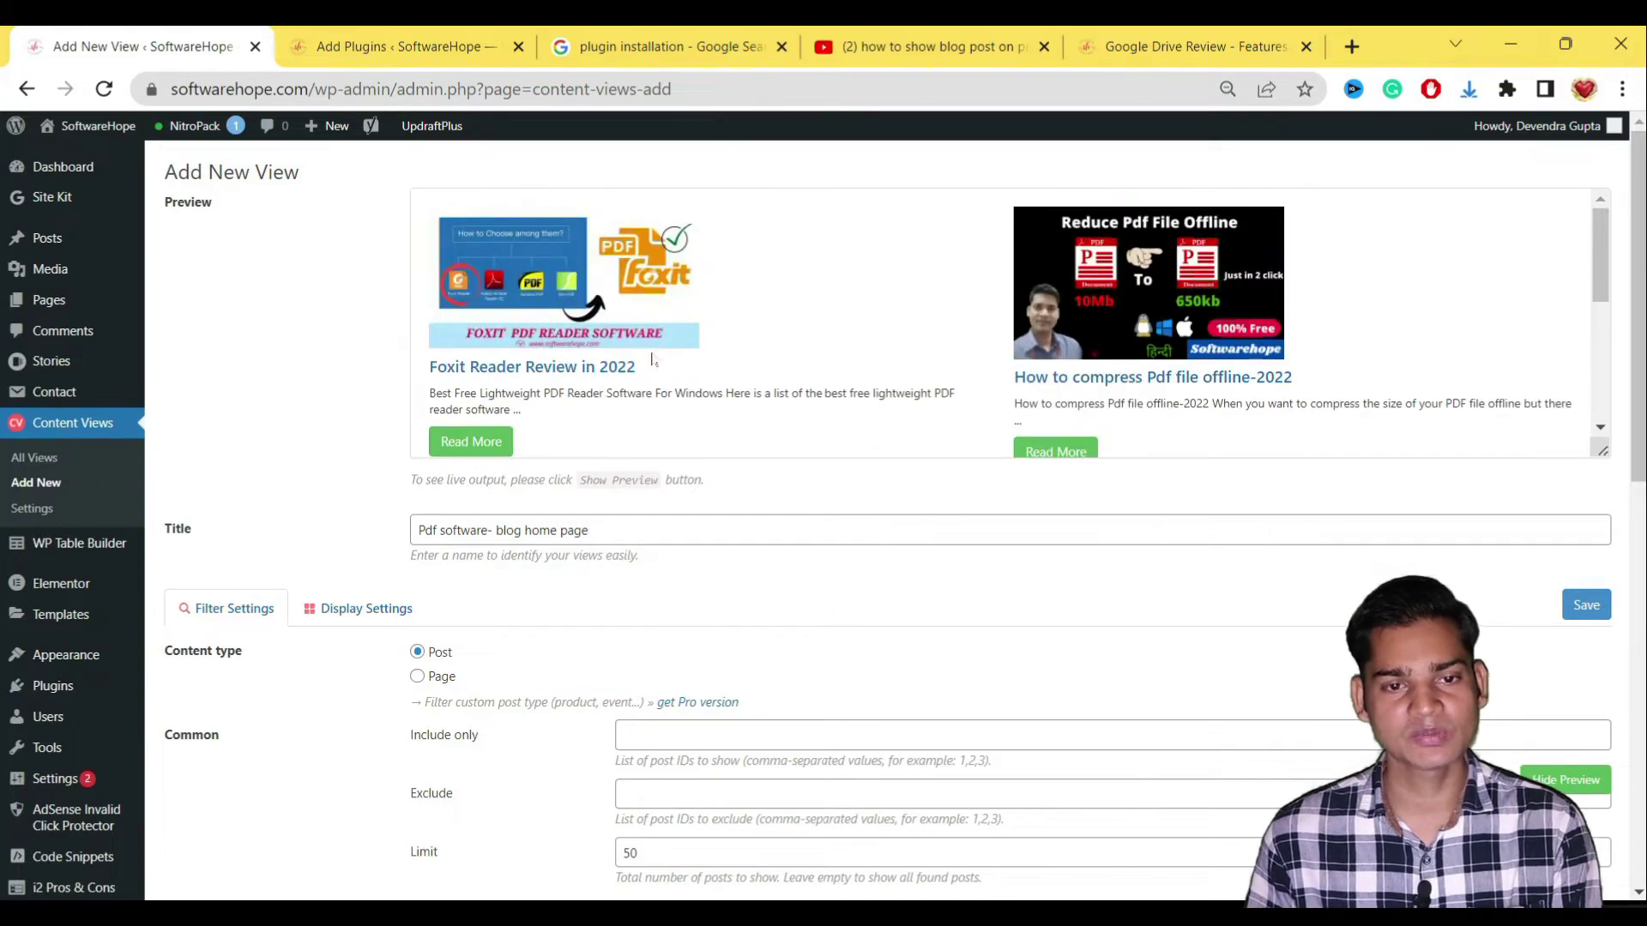
{"action": "scroll", "coordinate": [562, 395], "scroll_direction": "down", "scroll_amount": 5}
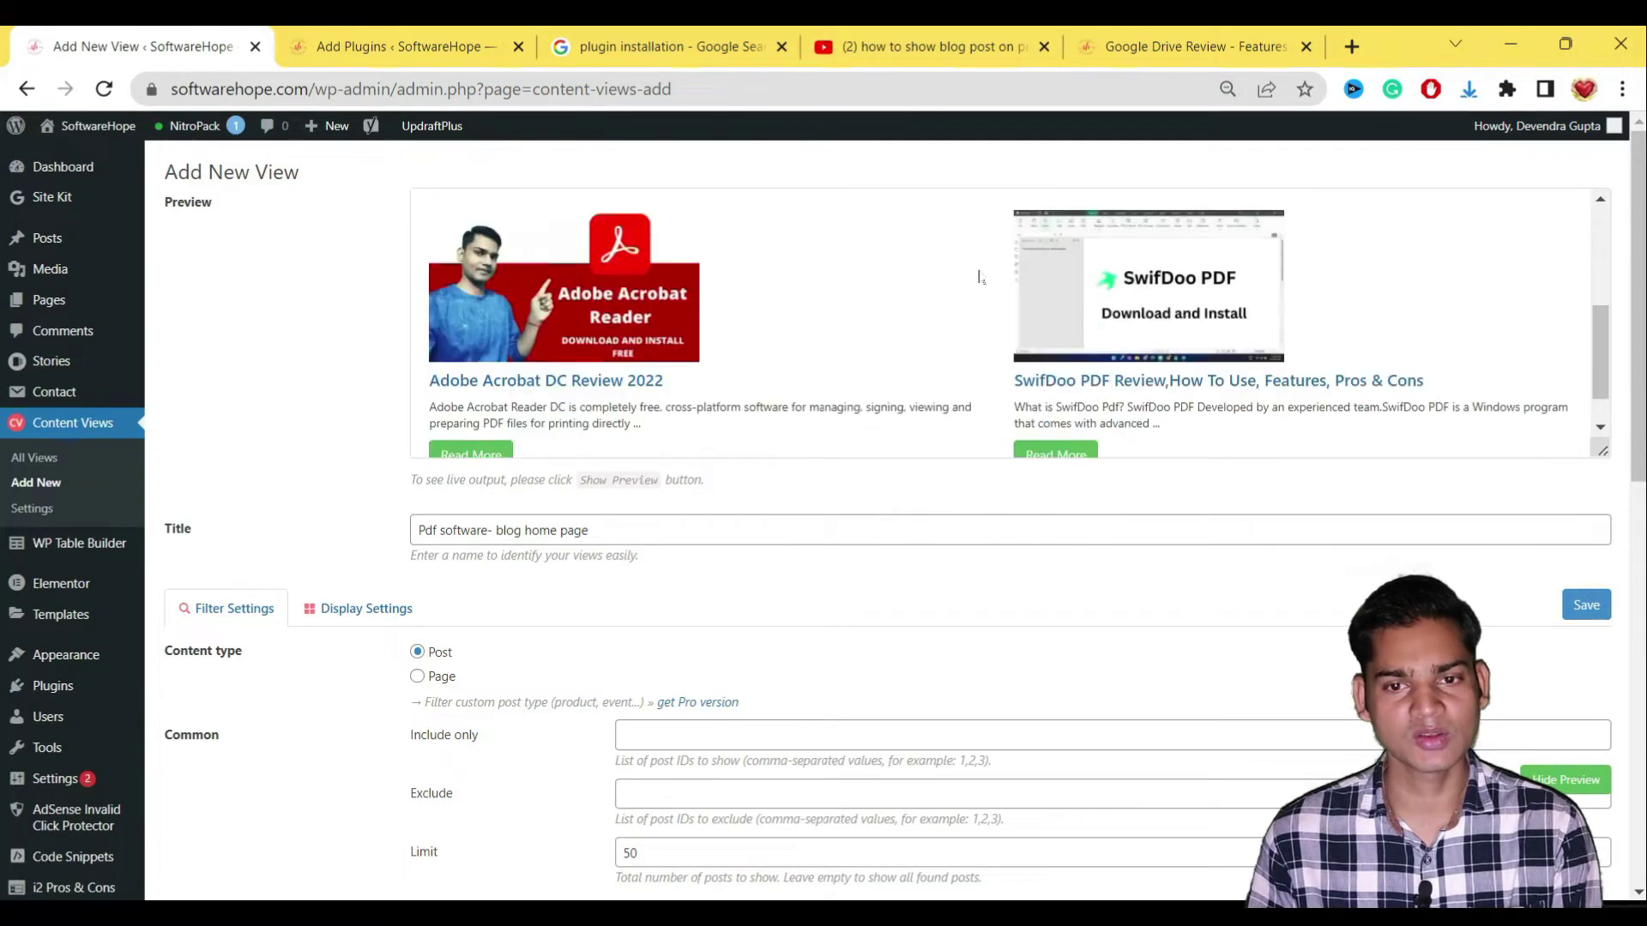
{"action": "scroll", "coordinate": [1123, 457], "scroll_direction": "up", "scroll_amount": 3}
{"action": "scroll", "coordinate": [1124, 457], "scroll_direction": "down", "scroll_amount": 5}
{"action": "scroll", "coordinate": [1089, 464], "scroll_direction": "up", "scroll_amount": 5}
Step: Set the view's post limit to 10
{"action": "scroll", "coordinate": [523, 570], "scroll_direction": "down", "scroll_amount": 3}
{"action": "double_click", "coordinate": [629, 572]}
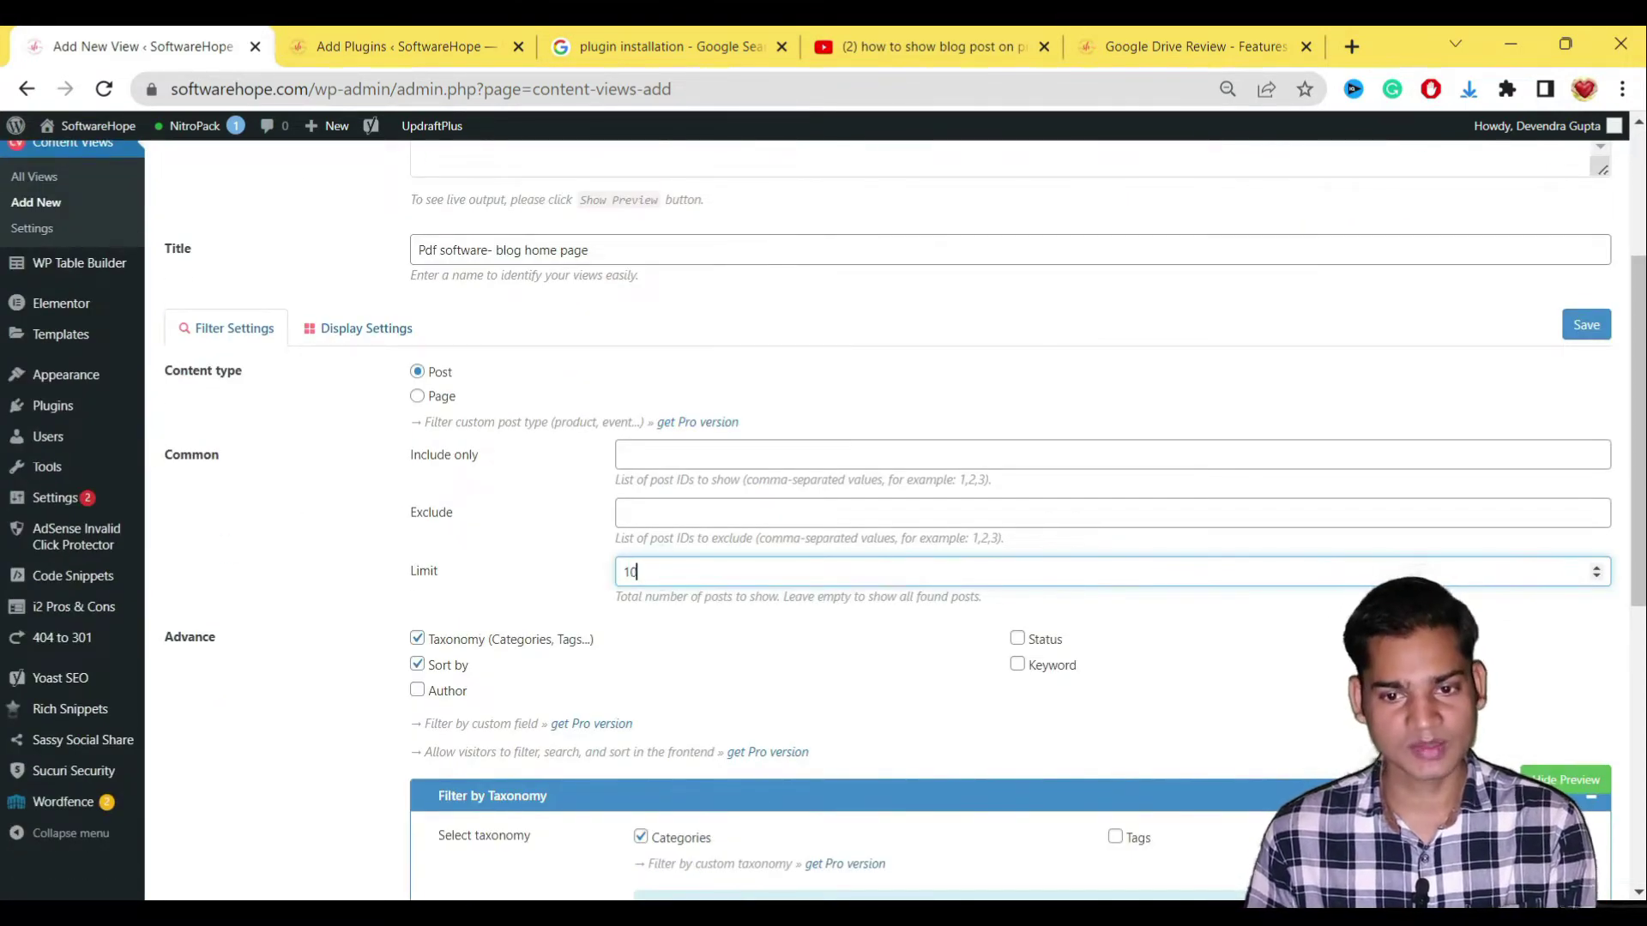
{"action": "left_click", "coordinate": [860, 659]}
{"action": "scroll", "coordinate": [858, 678], "scroll_direction": "down", "scroll_amount": 8}
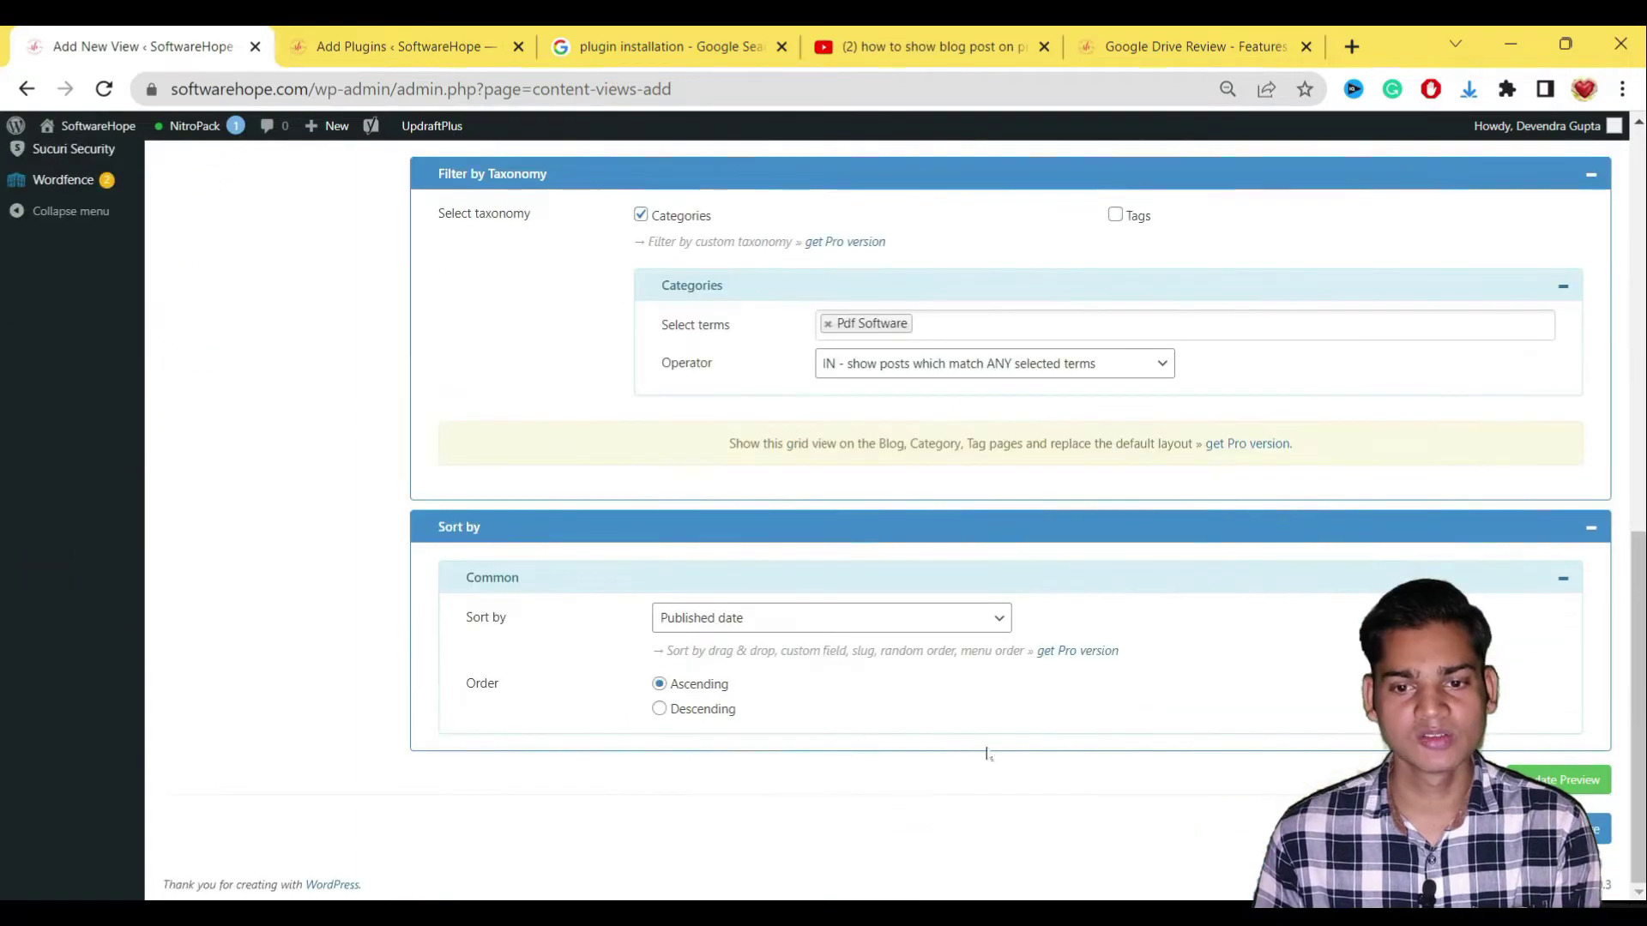
{"action": "scroll", "coordinate": [1066, 739], "scroll_direction": "up", "scroll_amount": 10}
{"action": "scroll", "coordinate": [1066, 739], "scroll_direction": "up", "scroll_amount": 2}
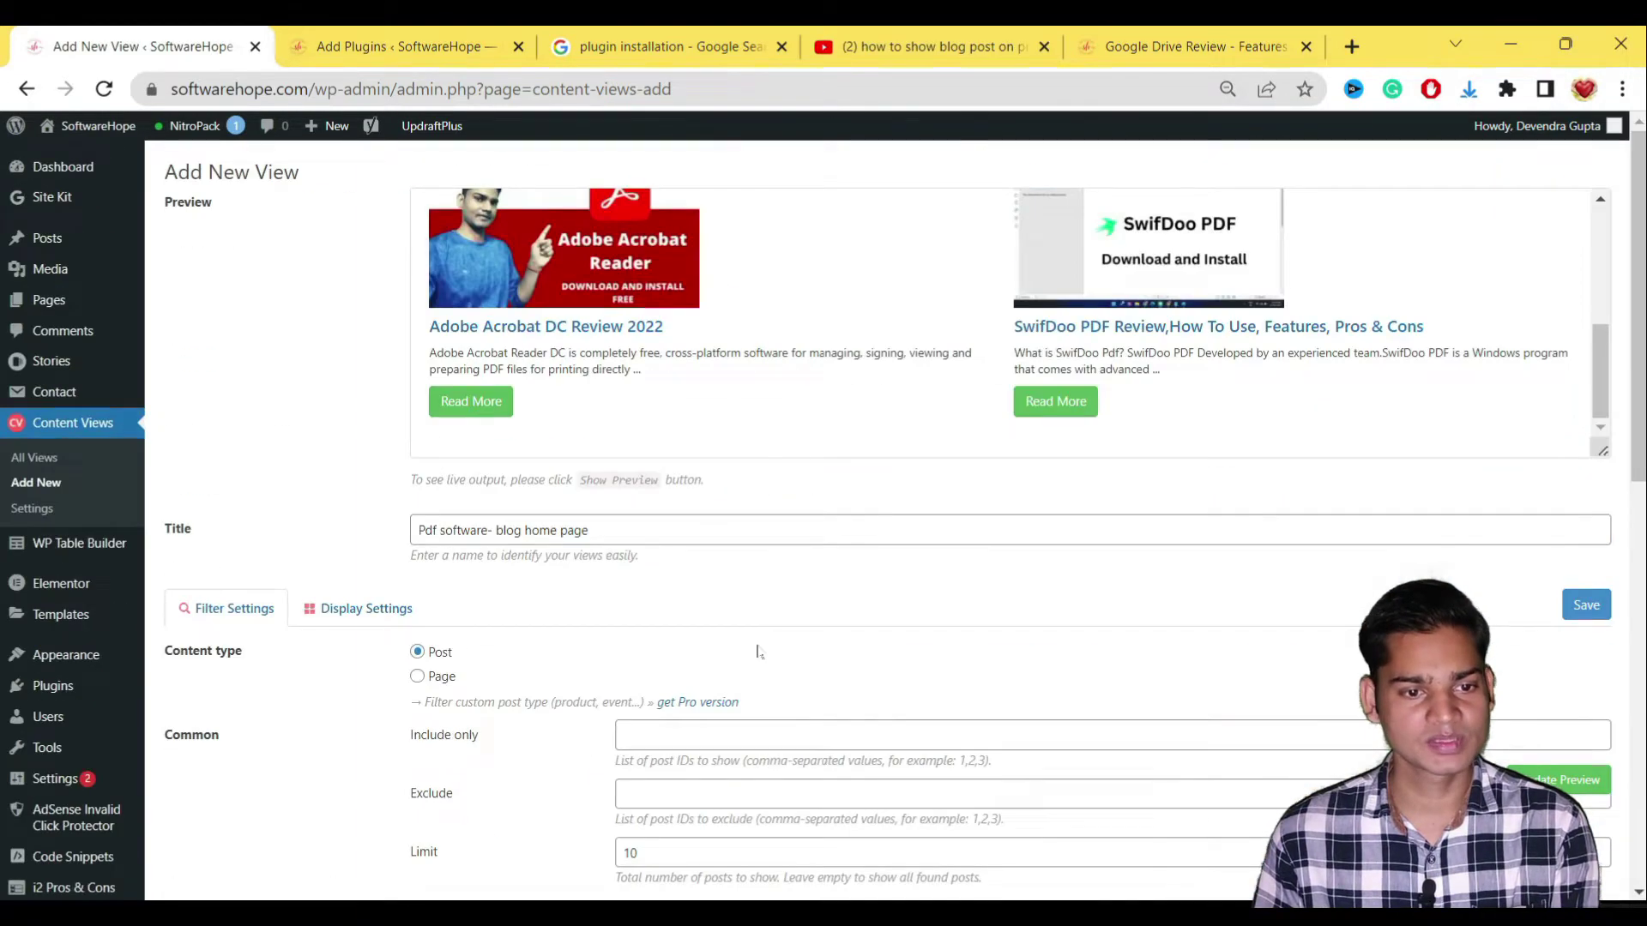
Step: Open the view's display settings and compare the layout options with the grid shown in the preview
{"action": "left_click", "coordinate": [369, 613]}
{"action": "scroll", "coordinate": [944, 676], "scroll_direction": "down", "scroll_amount": 3}
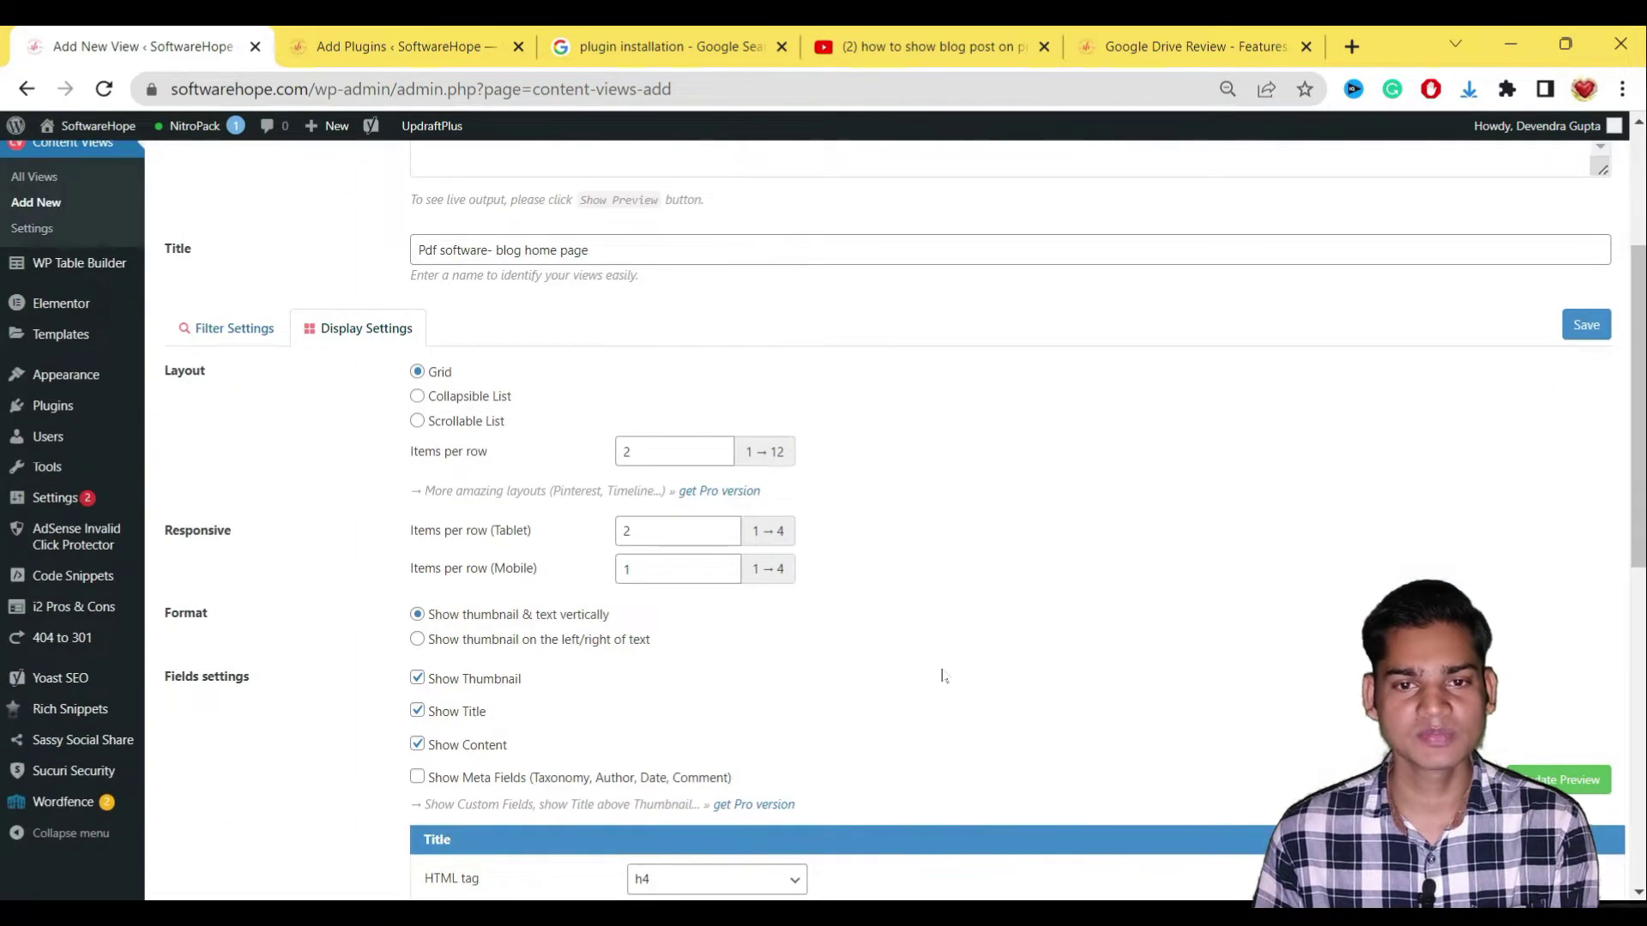
{"action": "scroll", "coordinate": [944, 676], "scroll_direction": "up", "scroll_amount": 3}
{"action": "scroll", "coordinate": [944, 676], "scroll_direction": "down", "scroll_amount": 3}
{"action": "scroll", "coordinate": [1102, 592], "scroll_direction": "up", "scroll_amount": 3}
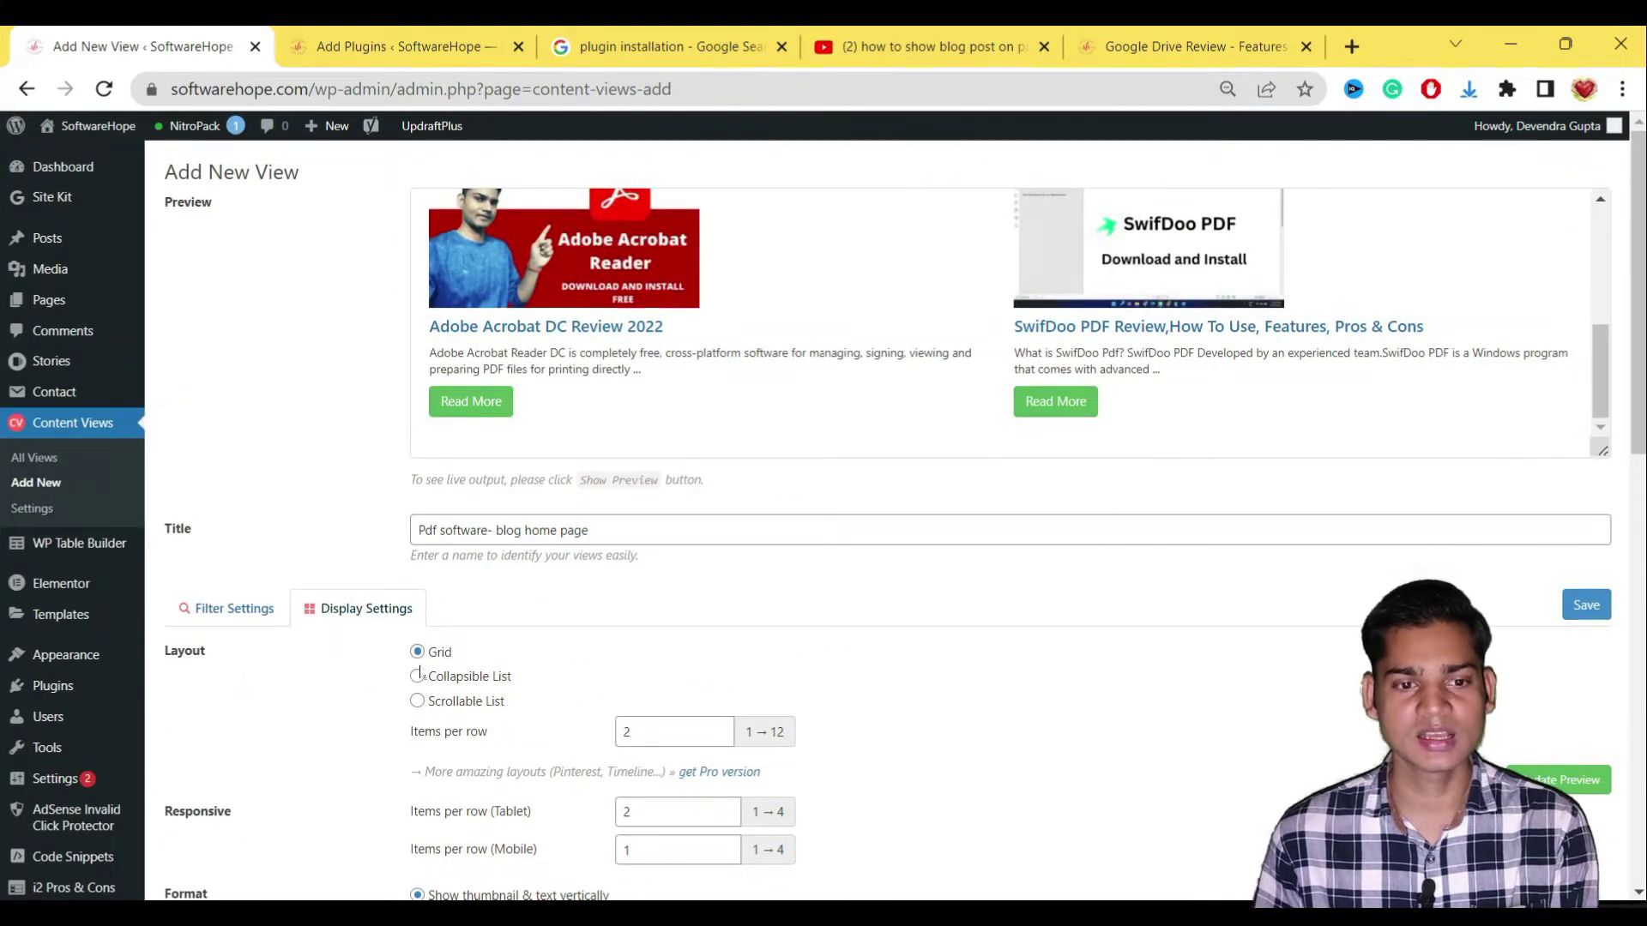
{"action": "scroll", "coordinate": [926, 305], "scroll_direction": "up", "scroll_amount": 5}
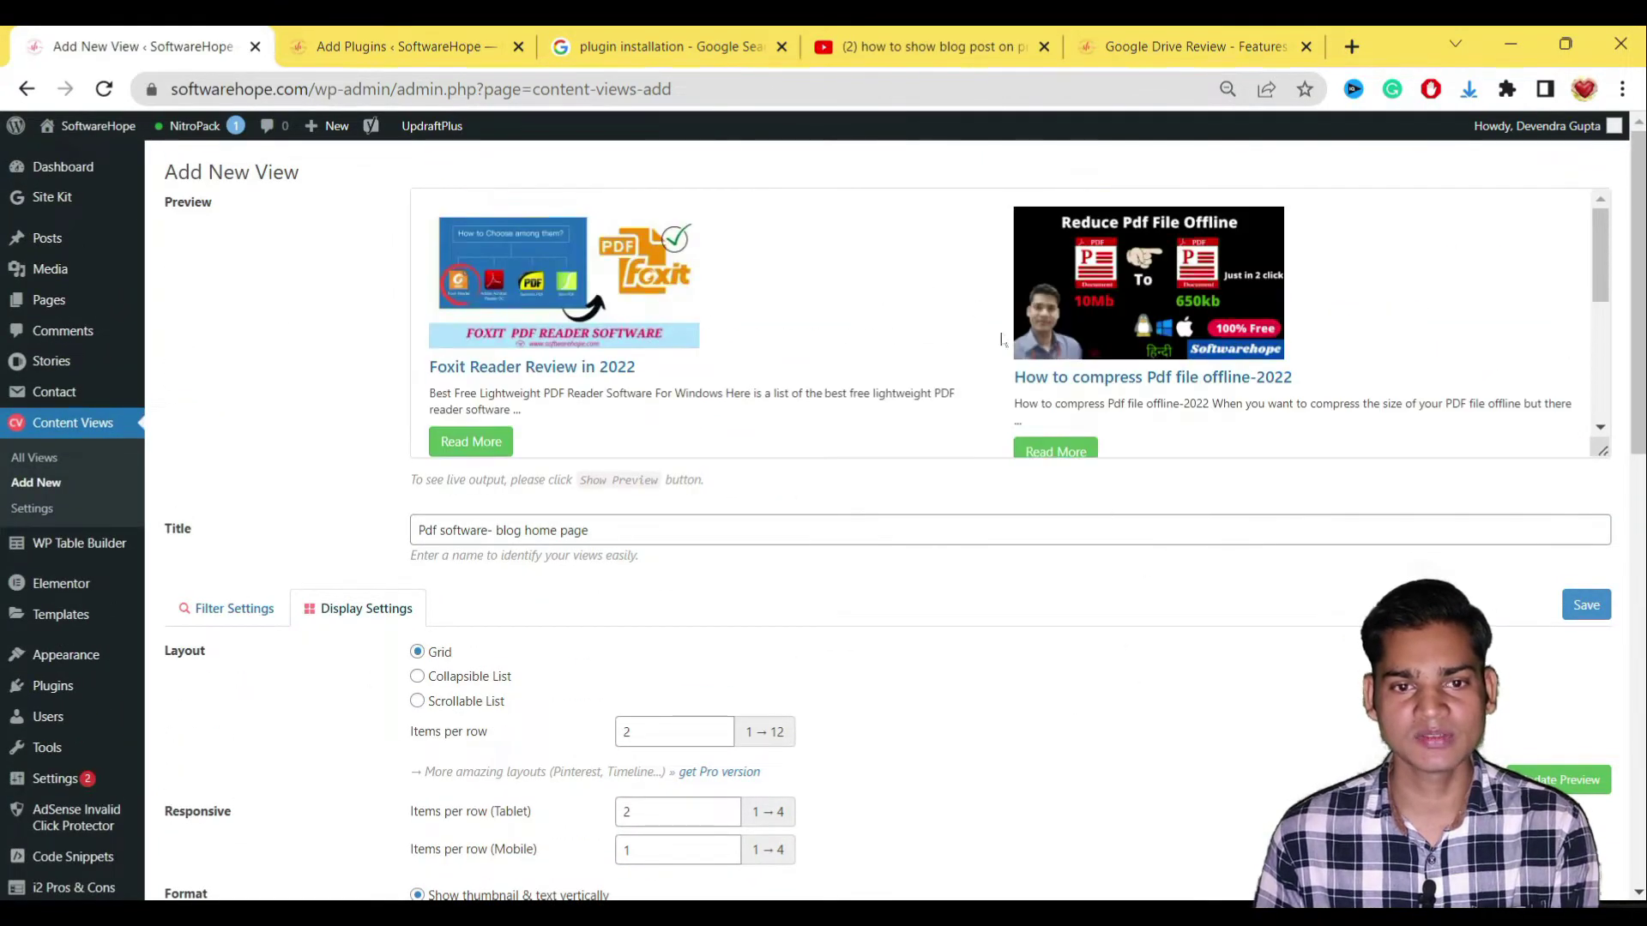
{"action": "scroll", "coordinate": [807, 337], "scroll_direction": "down", "scroll_amount": 5}
{"action": "left_click_drag", "start_coordinate": [1599, 386], "coordinate": [1599, 410]}
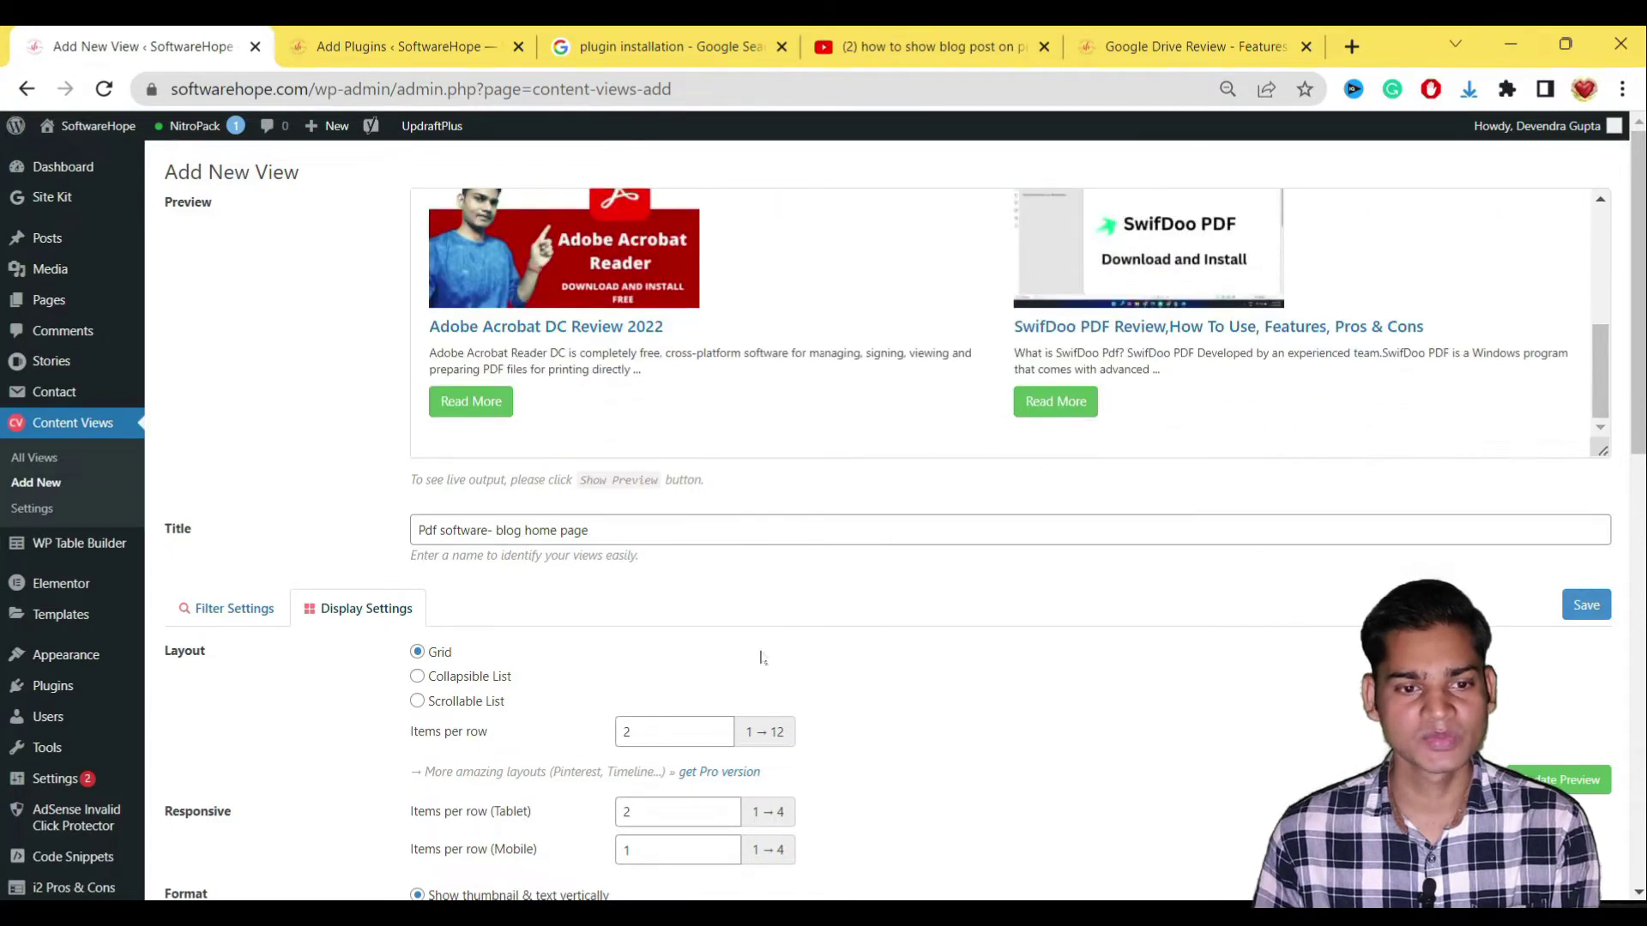
Step: Switch the view's layout to Collapsible List and update the preview
{"action": "left_click", "coordinate": [417, 678]}
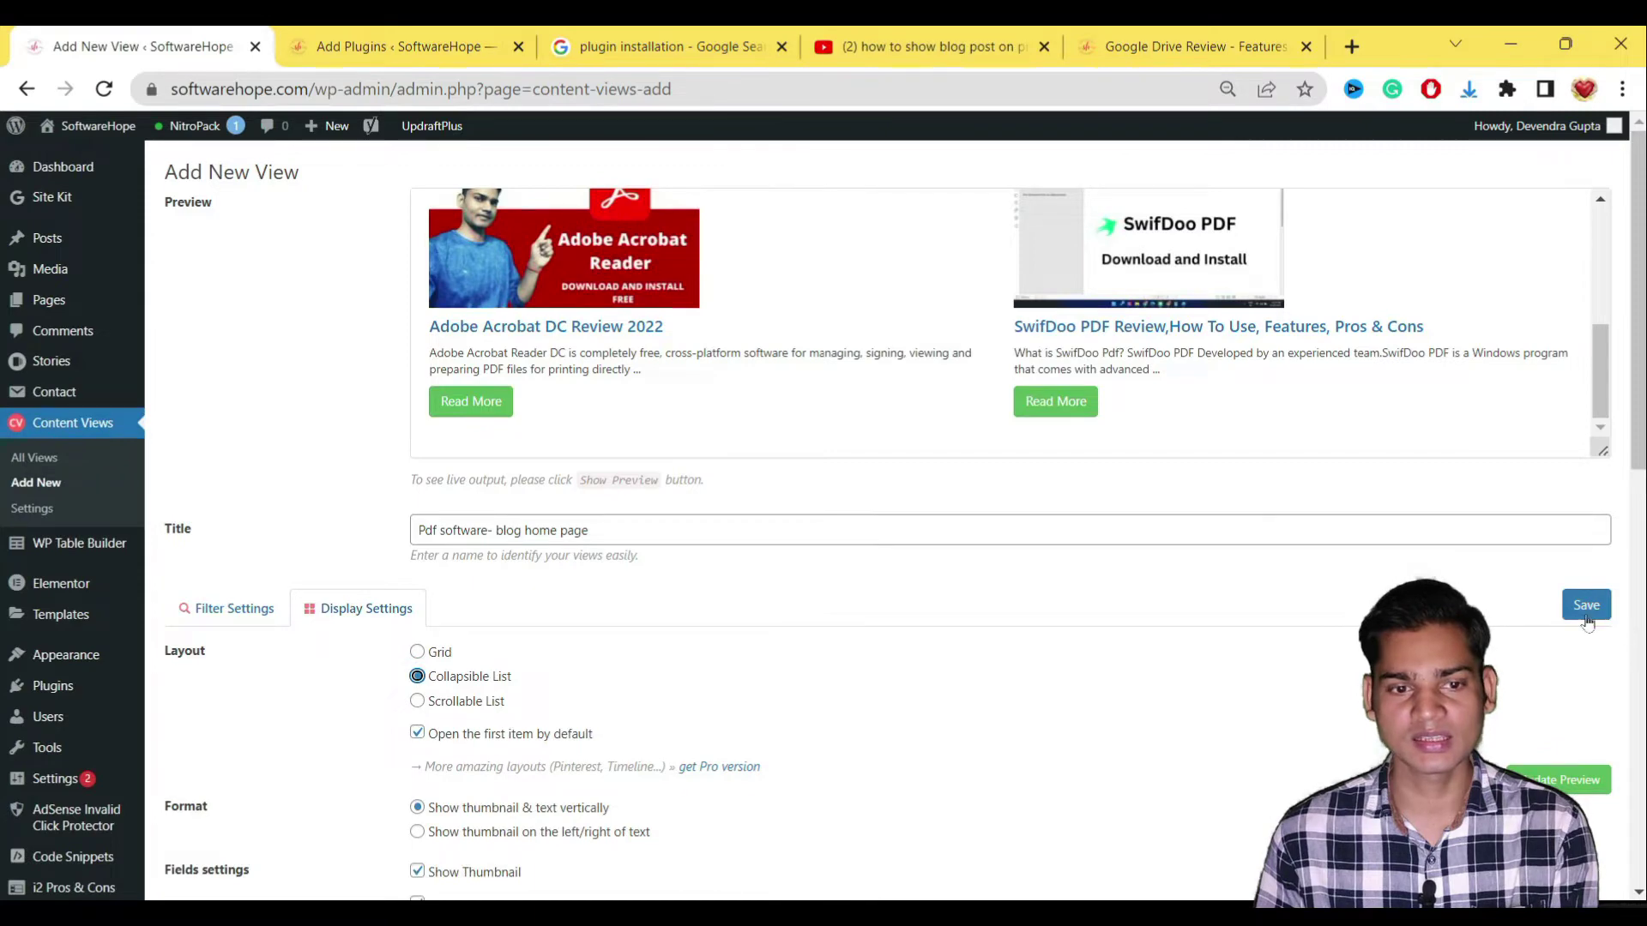
{"action": "scroll", "coordinate": [1588, 623], "scroll_direction": "down", "scroll_amount": 3}
{"action": "scroll", "coordinate": [1224, 646], "scroll_direction": "up", "scroll_amount": 3}
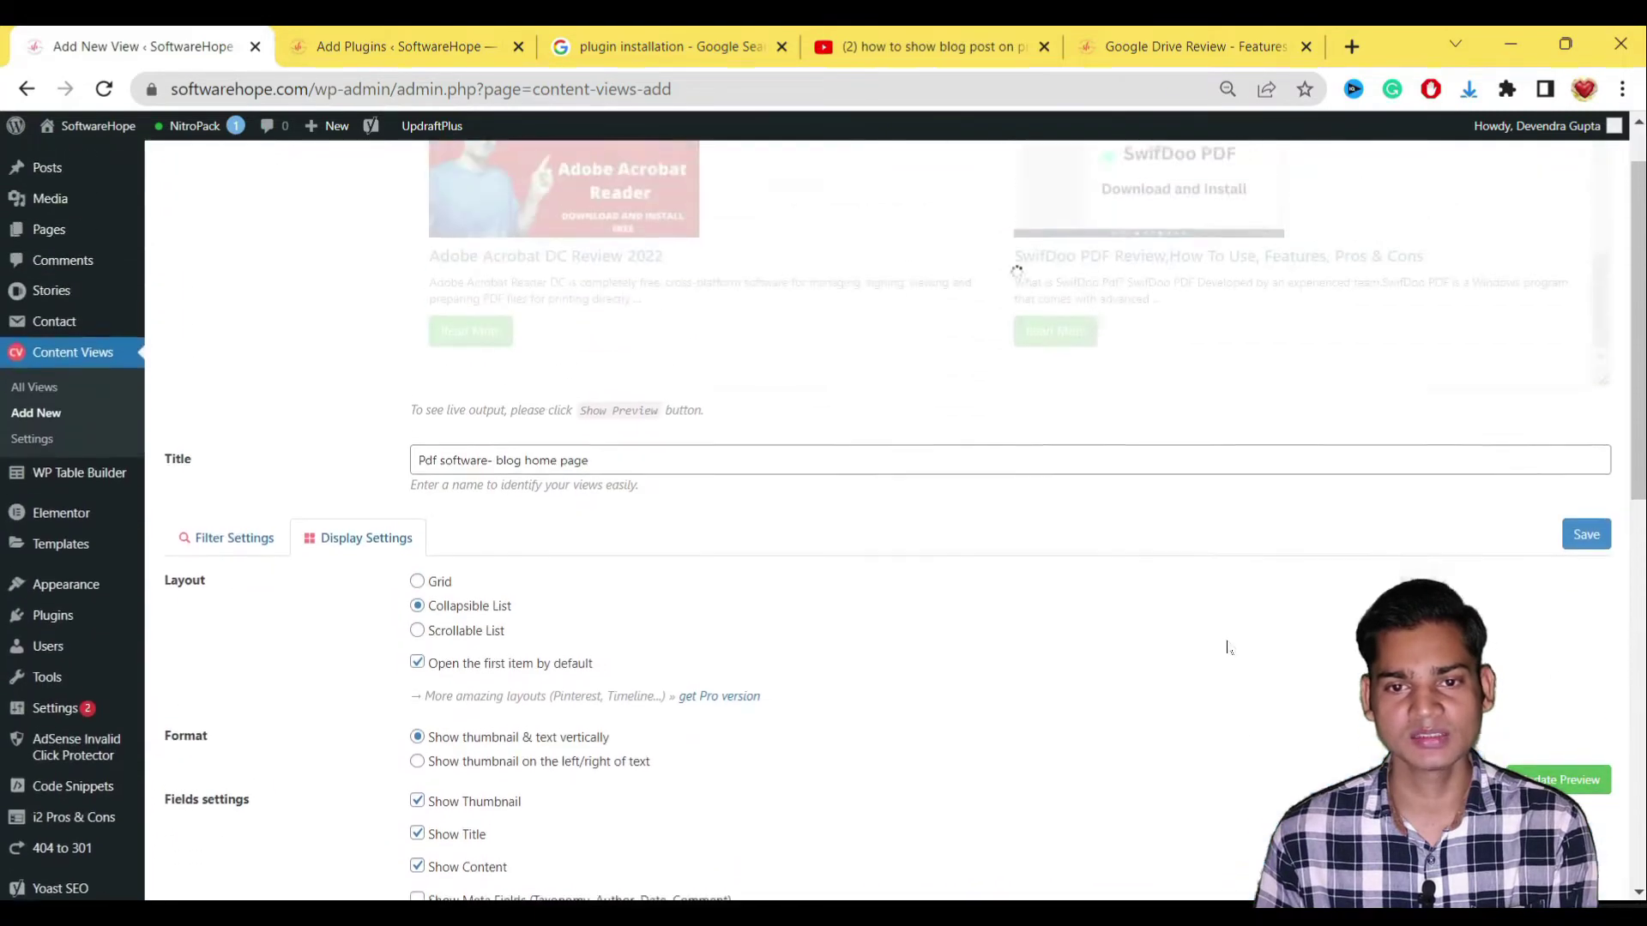
Step: Expand and collapse the post entries in the preview to examine how the collapsible layout behaves
{"action": "left_click", "coordinate": [1398, 295]}
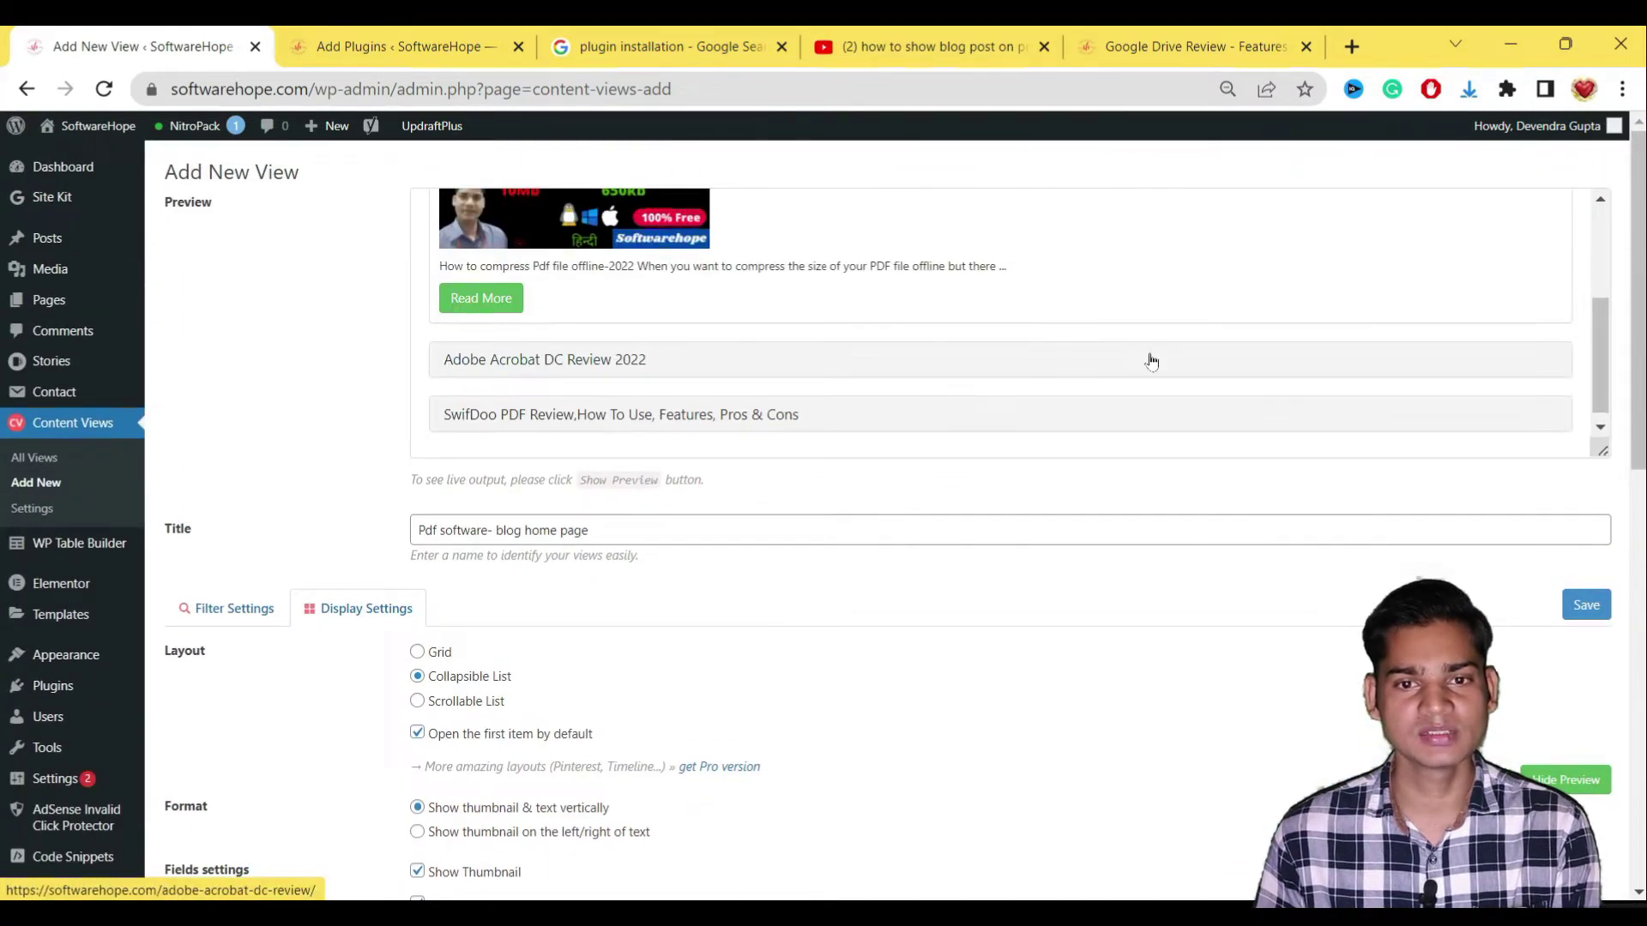
{"action": "left_click", "coordinate": [1092, 294]}
{"action": "left_click", "coordinate": [1048, 336]}
{"action": "scroll", "coordinate": [1012, 356], "scroll_direction": "down", "scroll_amount": 2}
{"action": "left_click", "coordinate": [985, 412]}
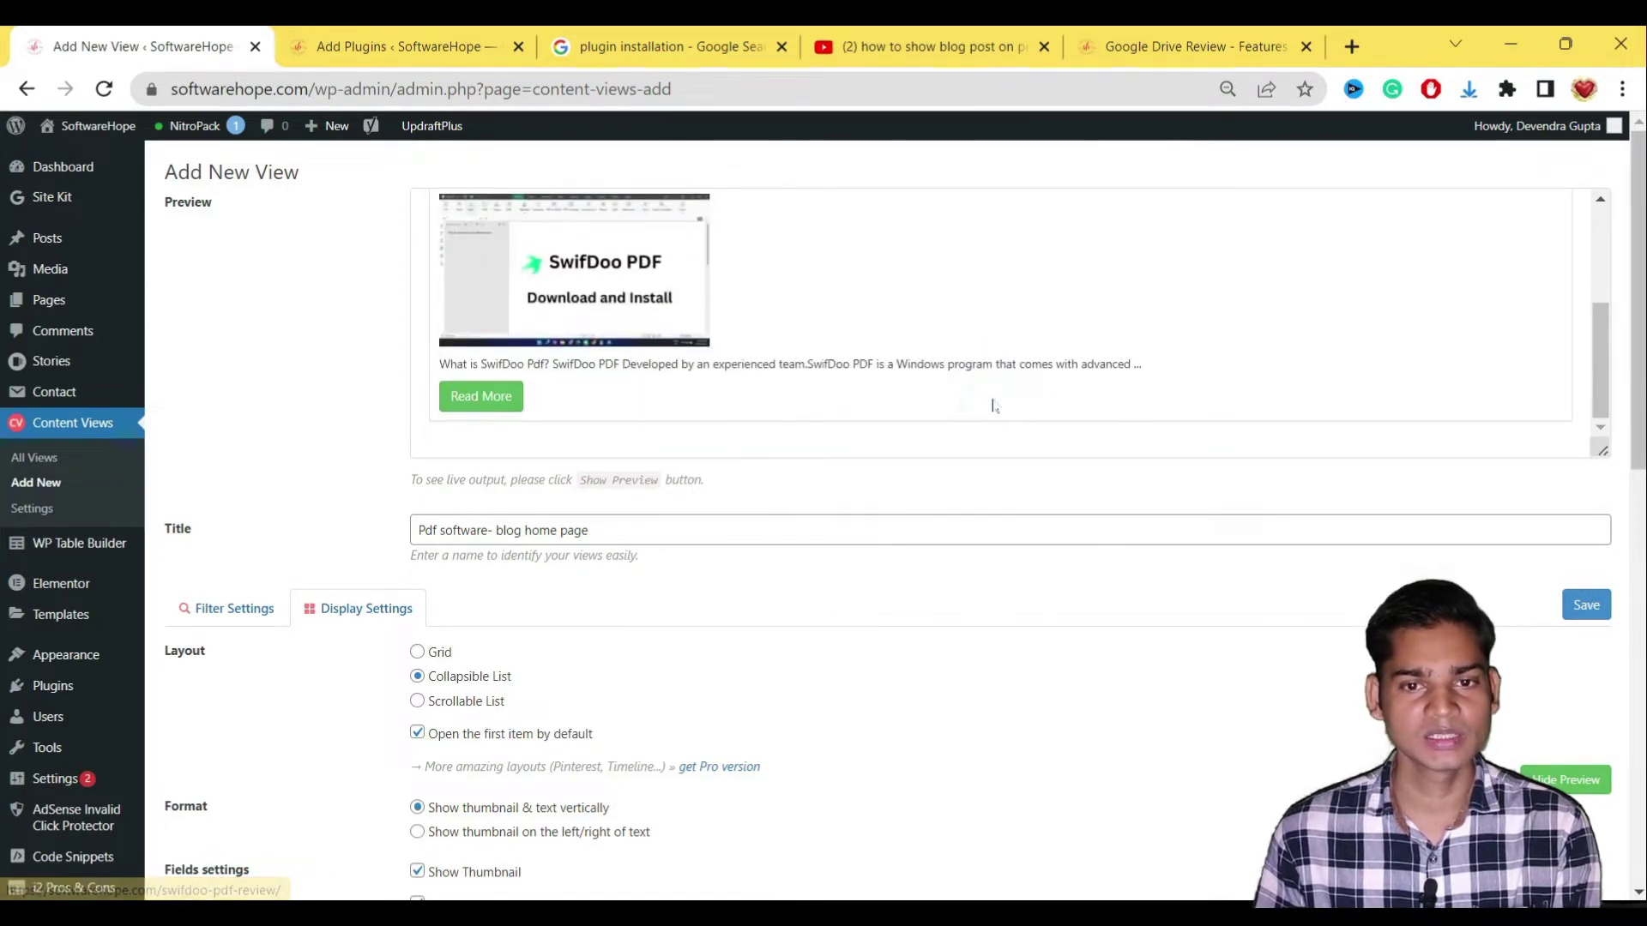
{"action": "scroll", "coordinate": [1030, 386], "scroll_direction": "up", "scroll_amount": 3}
{"action": "left_click", "coordinate": [1030, 401]}
{"action": "left_click", "coordinate": [938, 341]}
{"action": "scroll", "coordinate": [635, 274], "scroll_direction": "down", "scroll_amount": 3}
{"action": "scroll", "coordinate": [1218, 412], "scroll_direction": "up", "scroll_amount": 3}
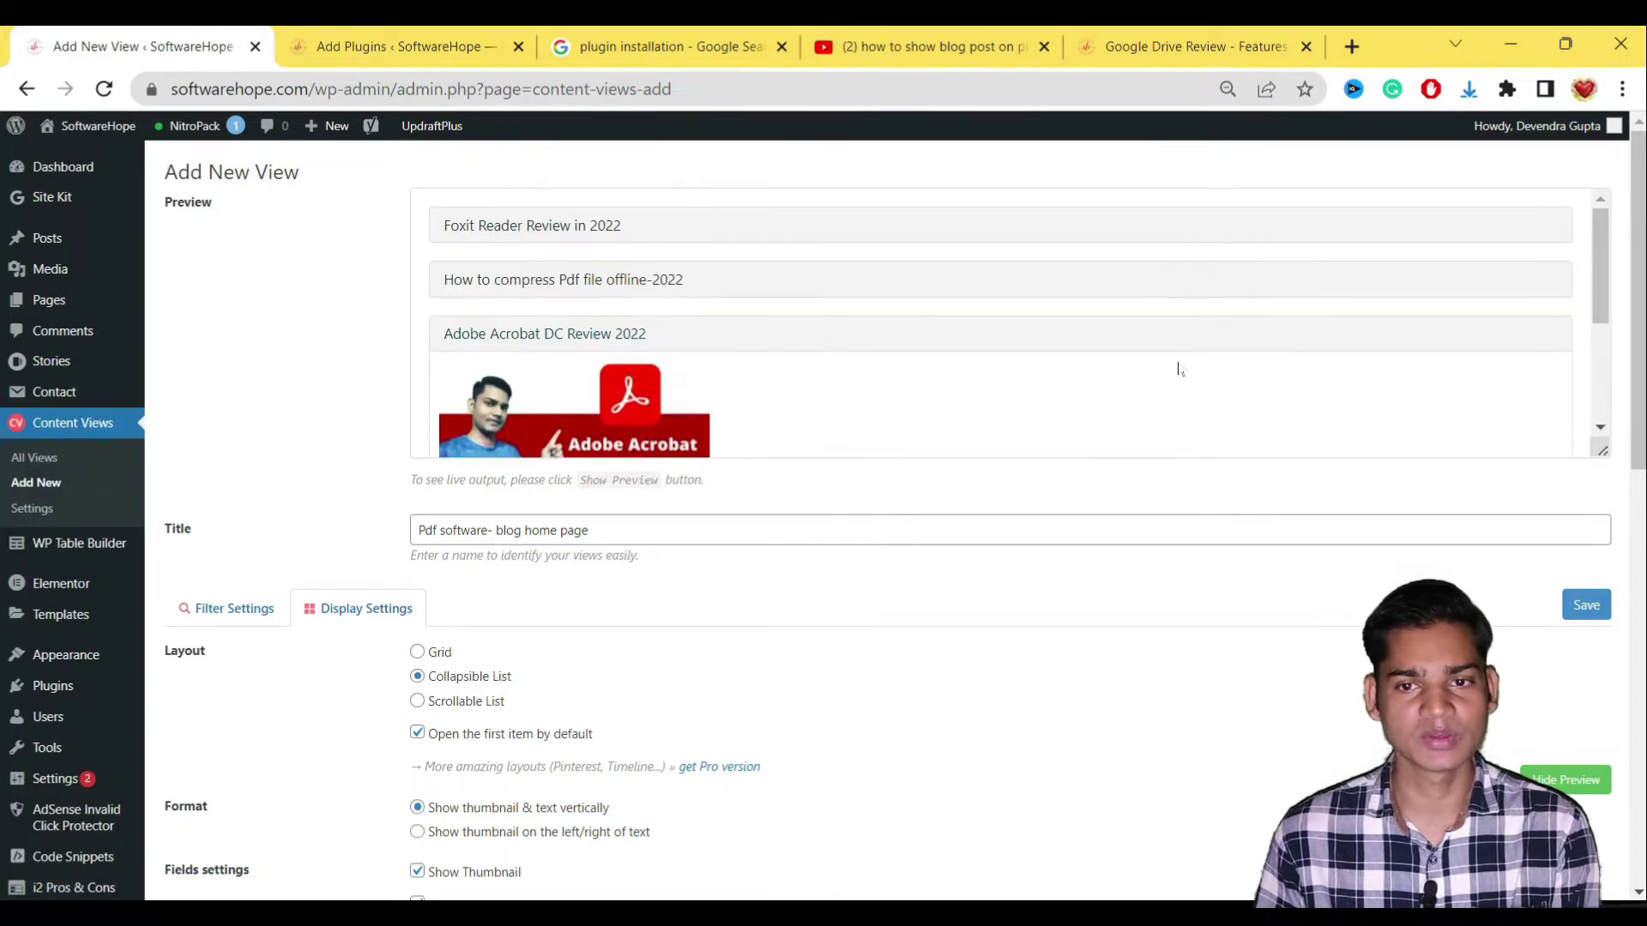
{"action": "left_click", "coordinate": [1150, 283]}
{"action": "left_click", "coordinate": [1150, 283]}
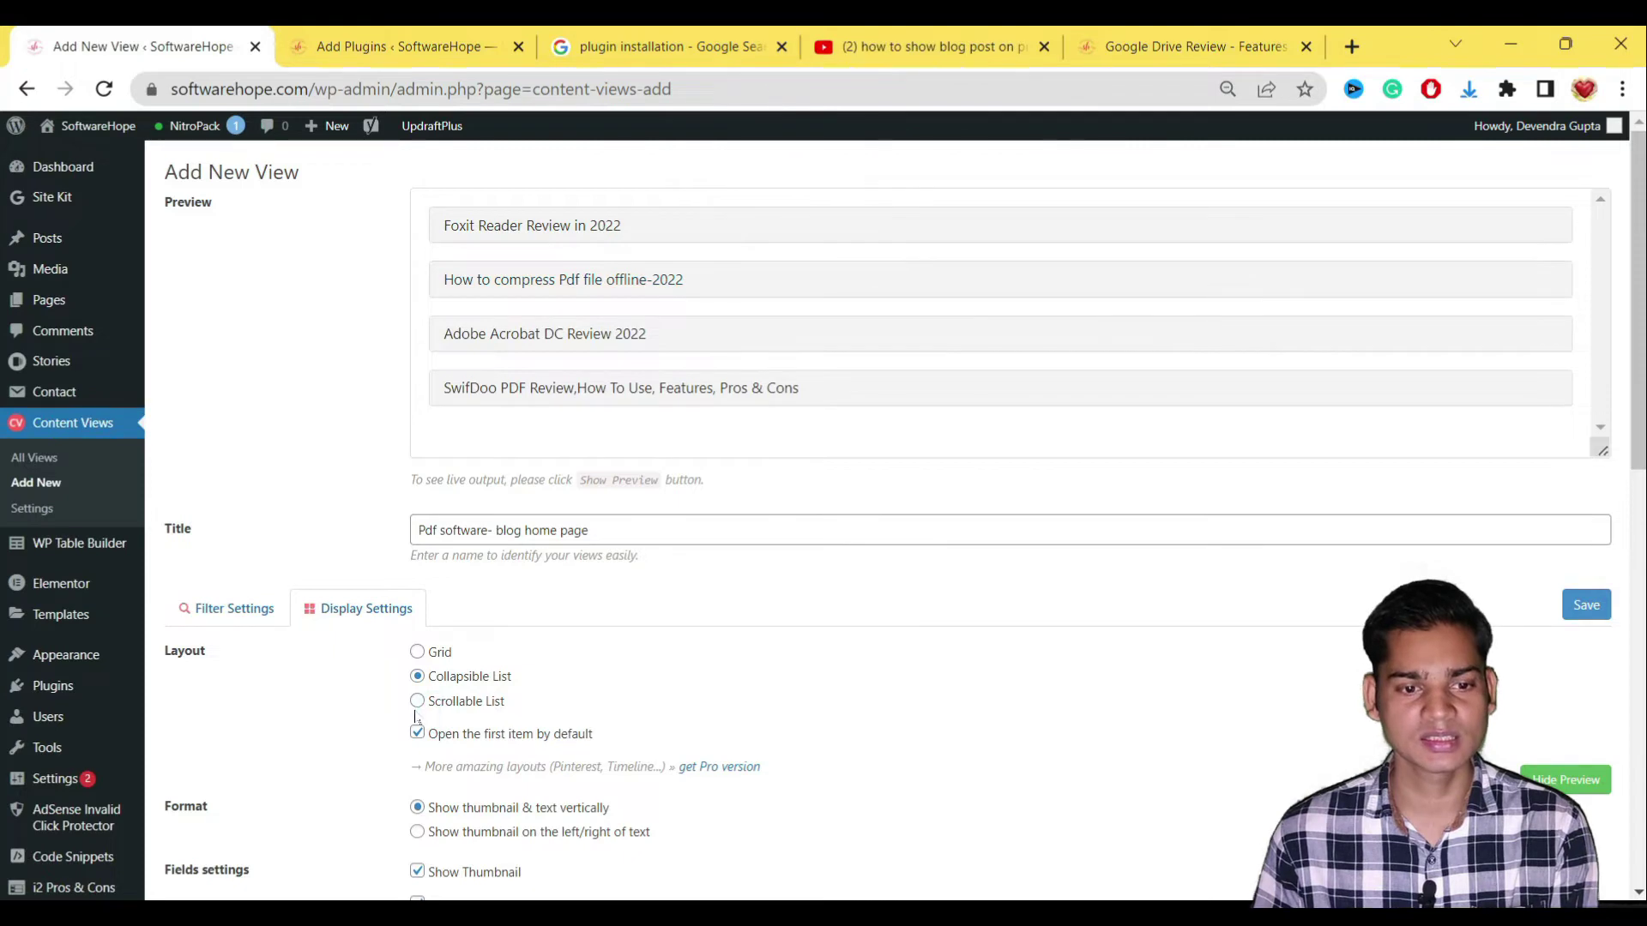
Step: Switch the view's layout to Scrollable List and update the preview
{"action": "left_click", "coordinate": [417, 701]}
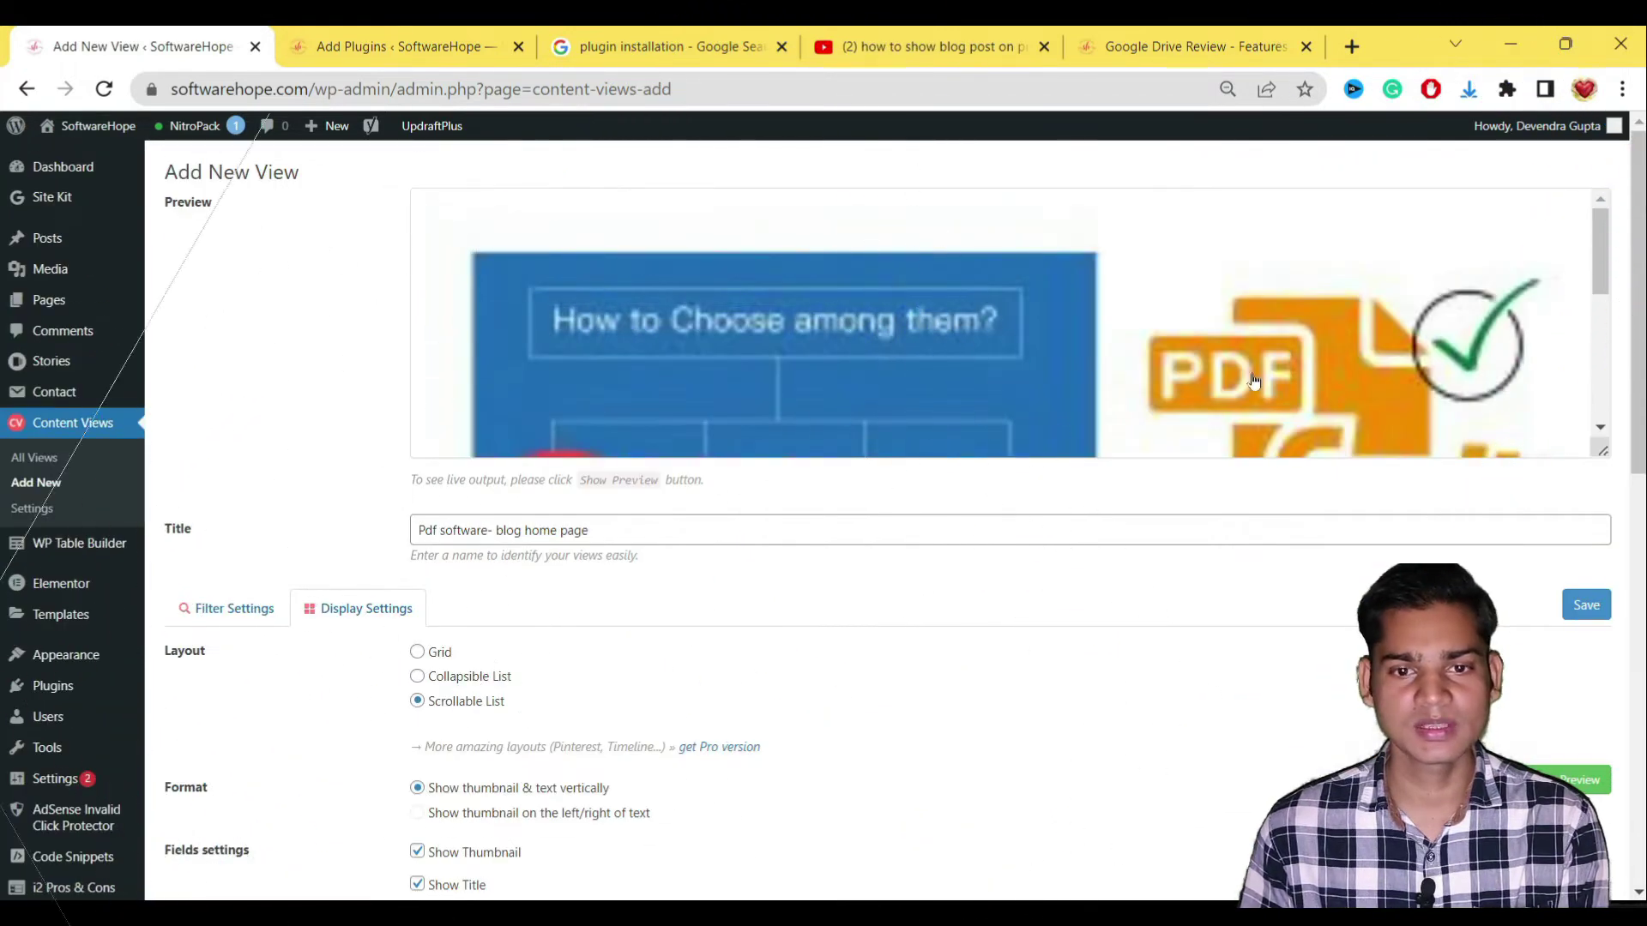
{"action": "scroll", "coordinate": [1057, 340], "scroll_direction": "down", "scroll_amount": 5}
{"action": "scroll", "coordinate": [1155, 358], "scroll_direction": "up", "scroll_amount": 5}
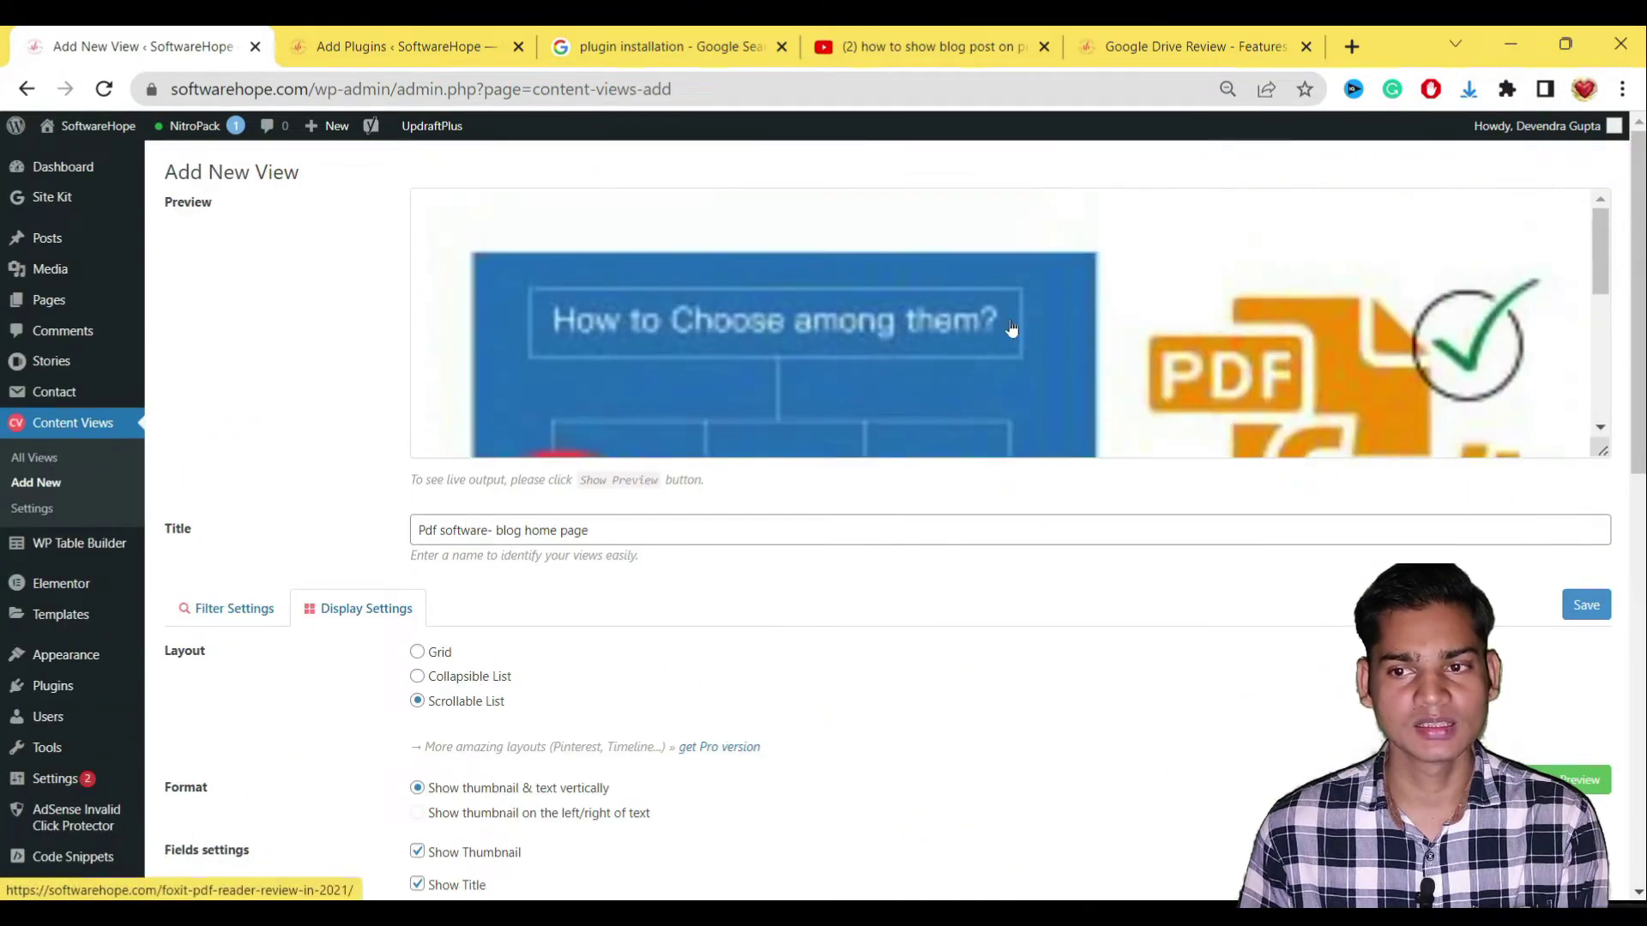
{"action": "scroll", "coordinate": [1072, 403], "scroll_direction": "down", "scroll_amount": 5}
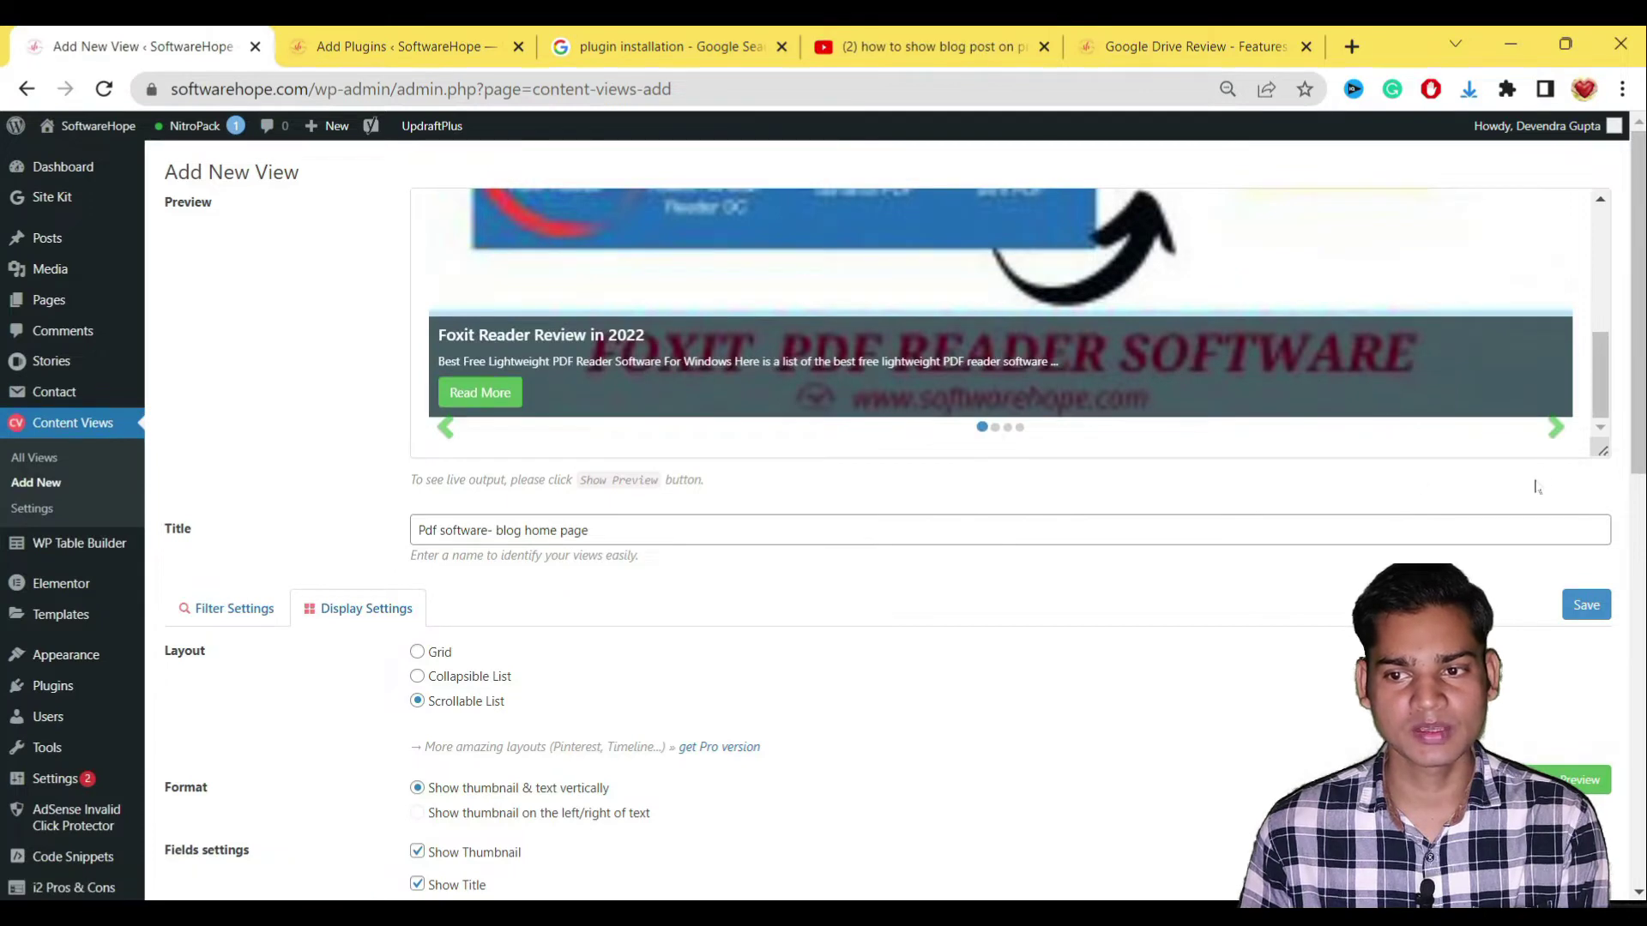
Step: Advance through the slides in the preview to examine how the scrollable layout presents each post
{"action": "left_click", "coordinate": [1555, 429]}
{"action": "scroll", "coordinate": [1368, 455], "scroll_direction": "up", "scroll_amount": 5}
{"action": "scroll", "coordinate": [911, 426], "scroll_direction": "down", "scroll_amount": 5}
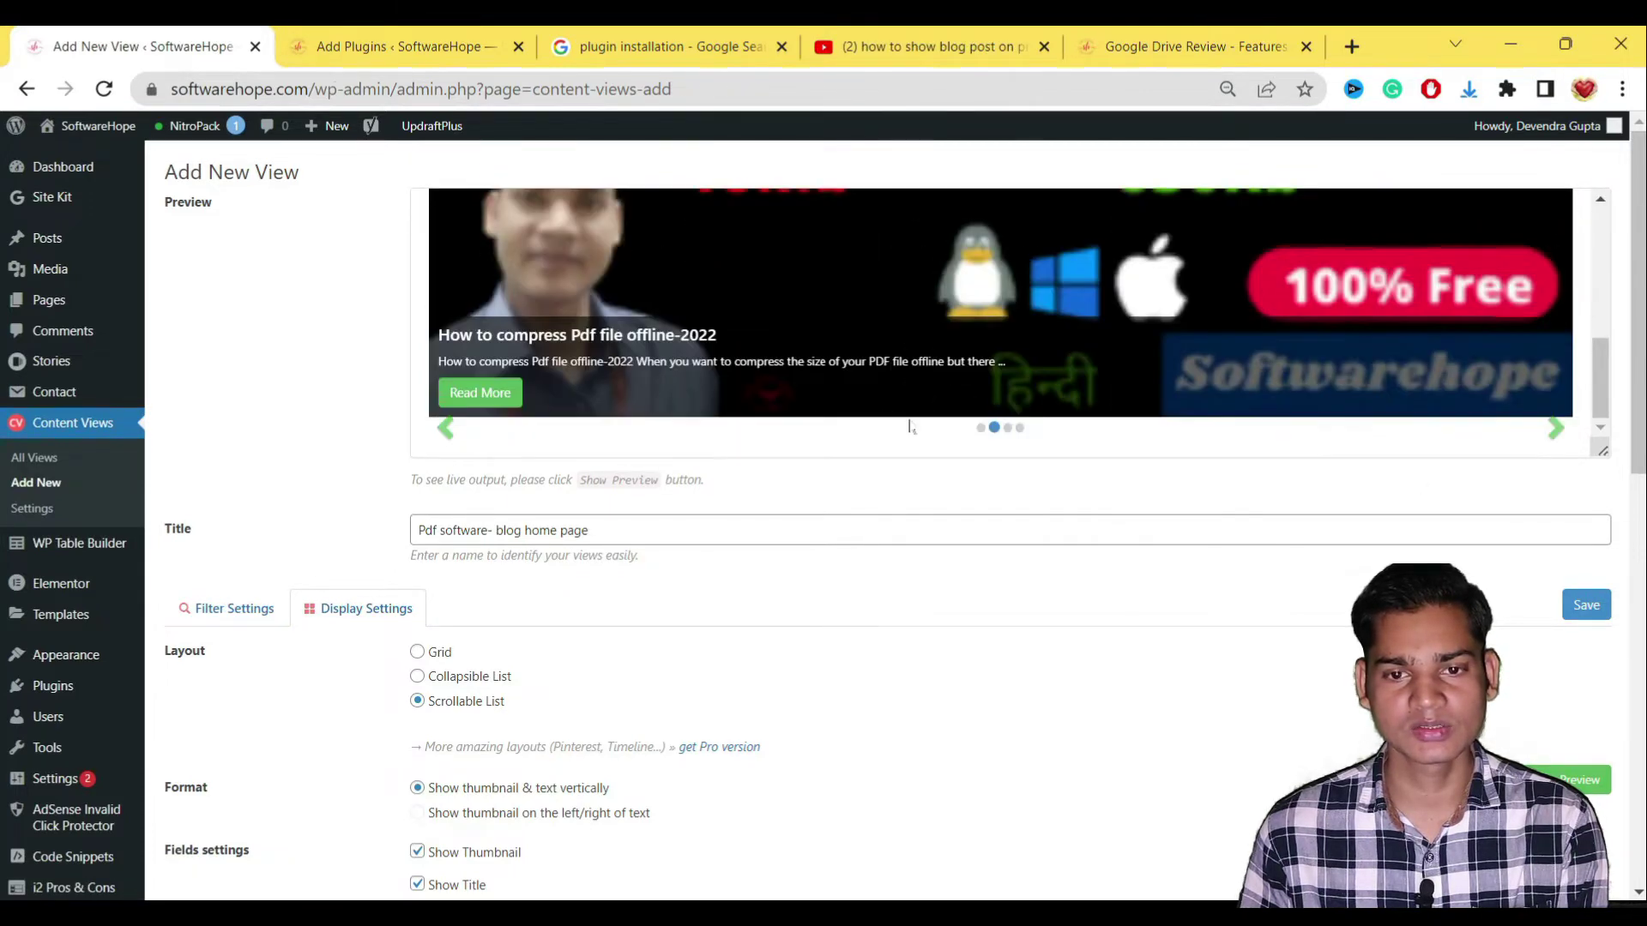
{"action": "left_click", "coordinate": [1553, 438]}
{"action": "left_click", "coordinate": [1553, 437]}
{"action": "scroll", "coordinate": [1570, 442], "scroll_direction": "up", "scroll_amount": 5}
{"action": "scroll", "coordinate": [1561, 463], "scroll_direction": "down", "scroll_amount": 6}
{"action": "scroll", "coordinate": [1536, 433], "scroll_direction": "up", "scroll_amount": 7}
{"action": "scroll", "coordinate": [1048, 639], "scroll_direction": "down", "scroll_amount": 3}
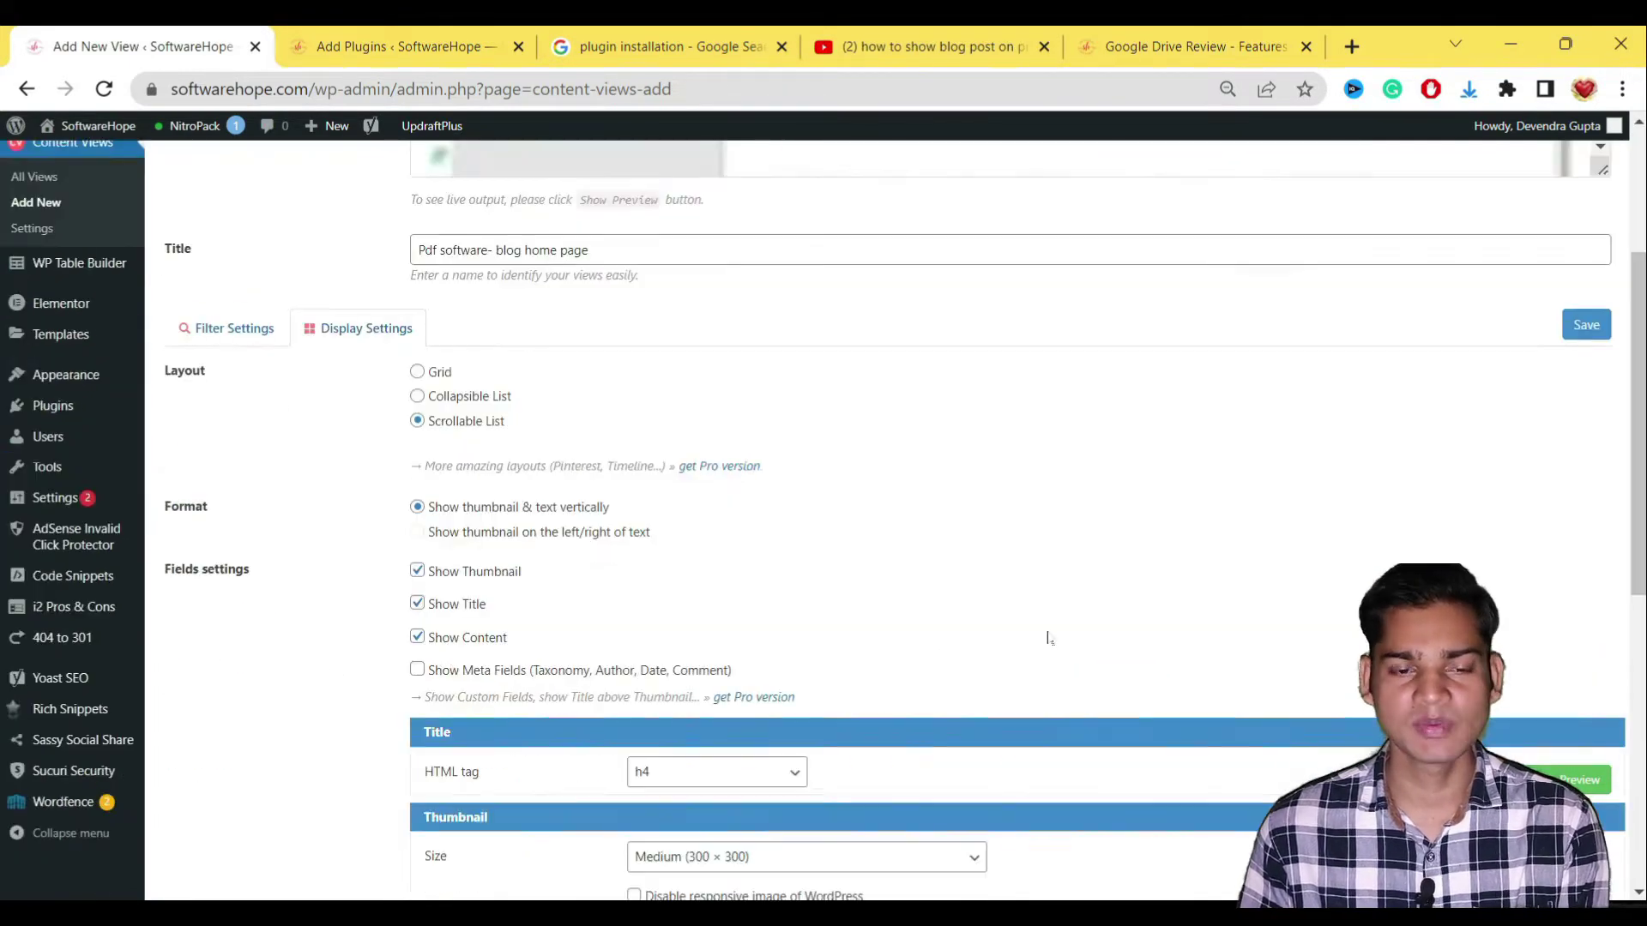
Step: Return the view's layout to Grid and update the preview
{"action": "left_click", "coordinate": [417, 372]}
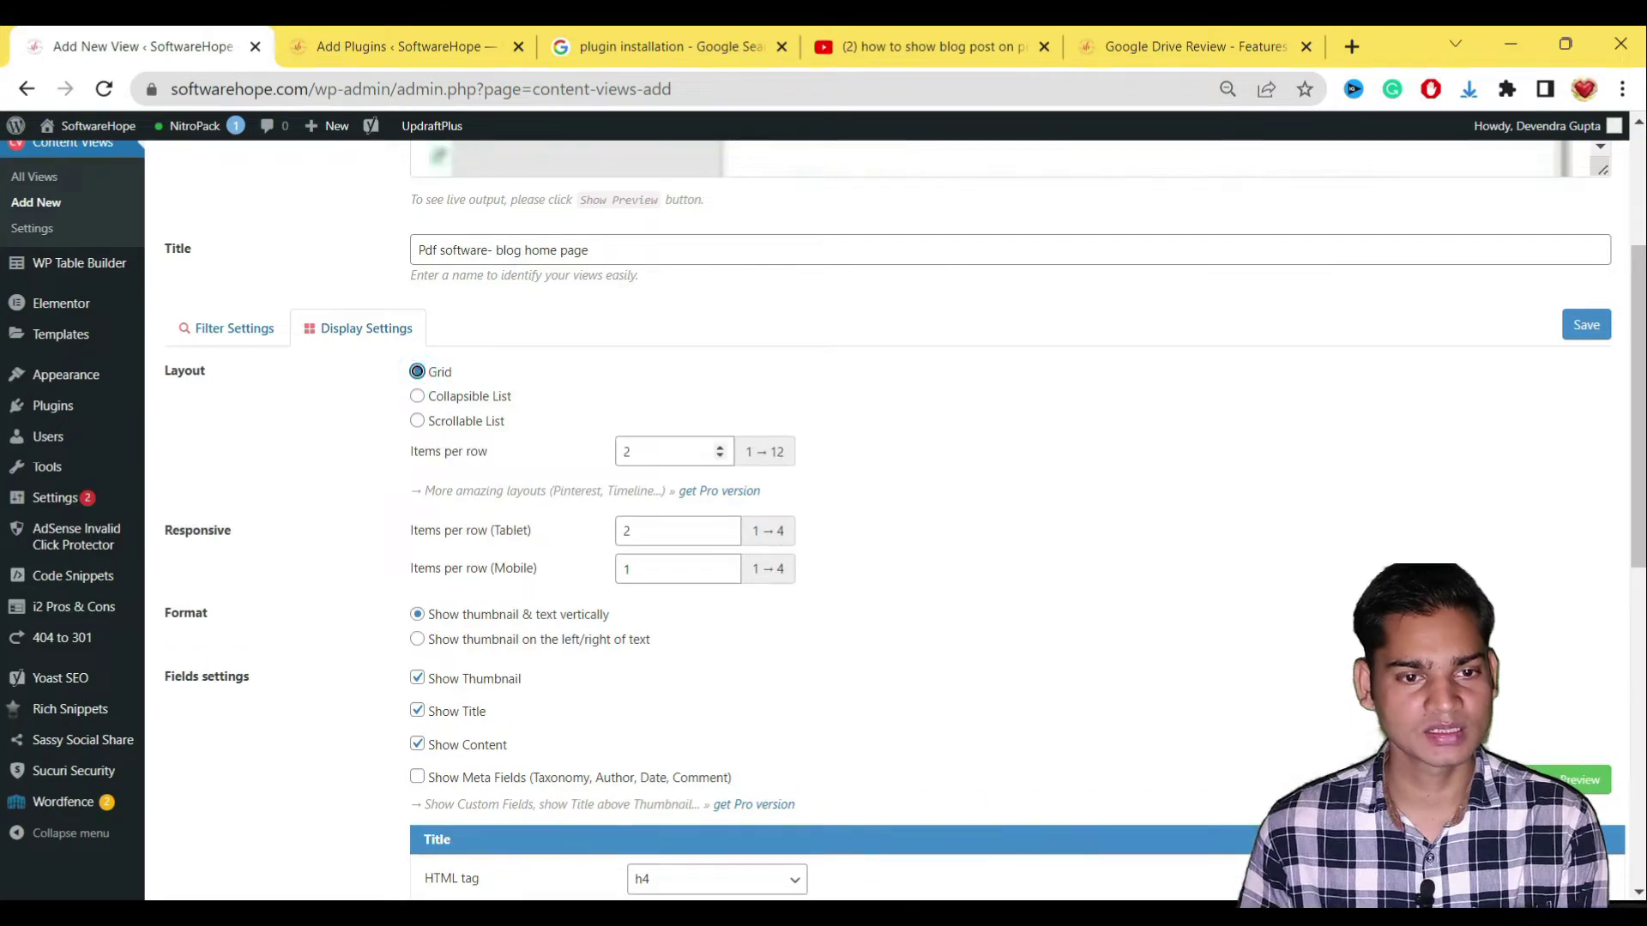
{"action": "scroll", "coordinate": [881, 553], "scroll_direction": "up", "scroll_amount": 3}
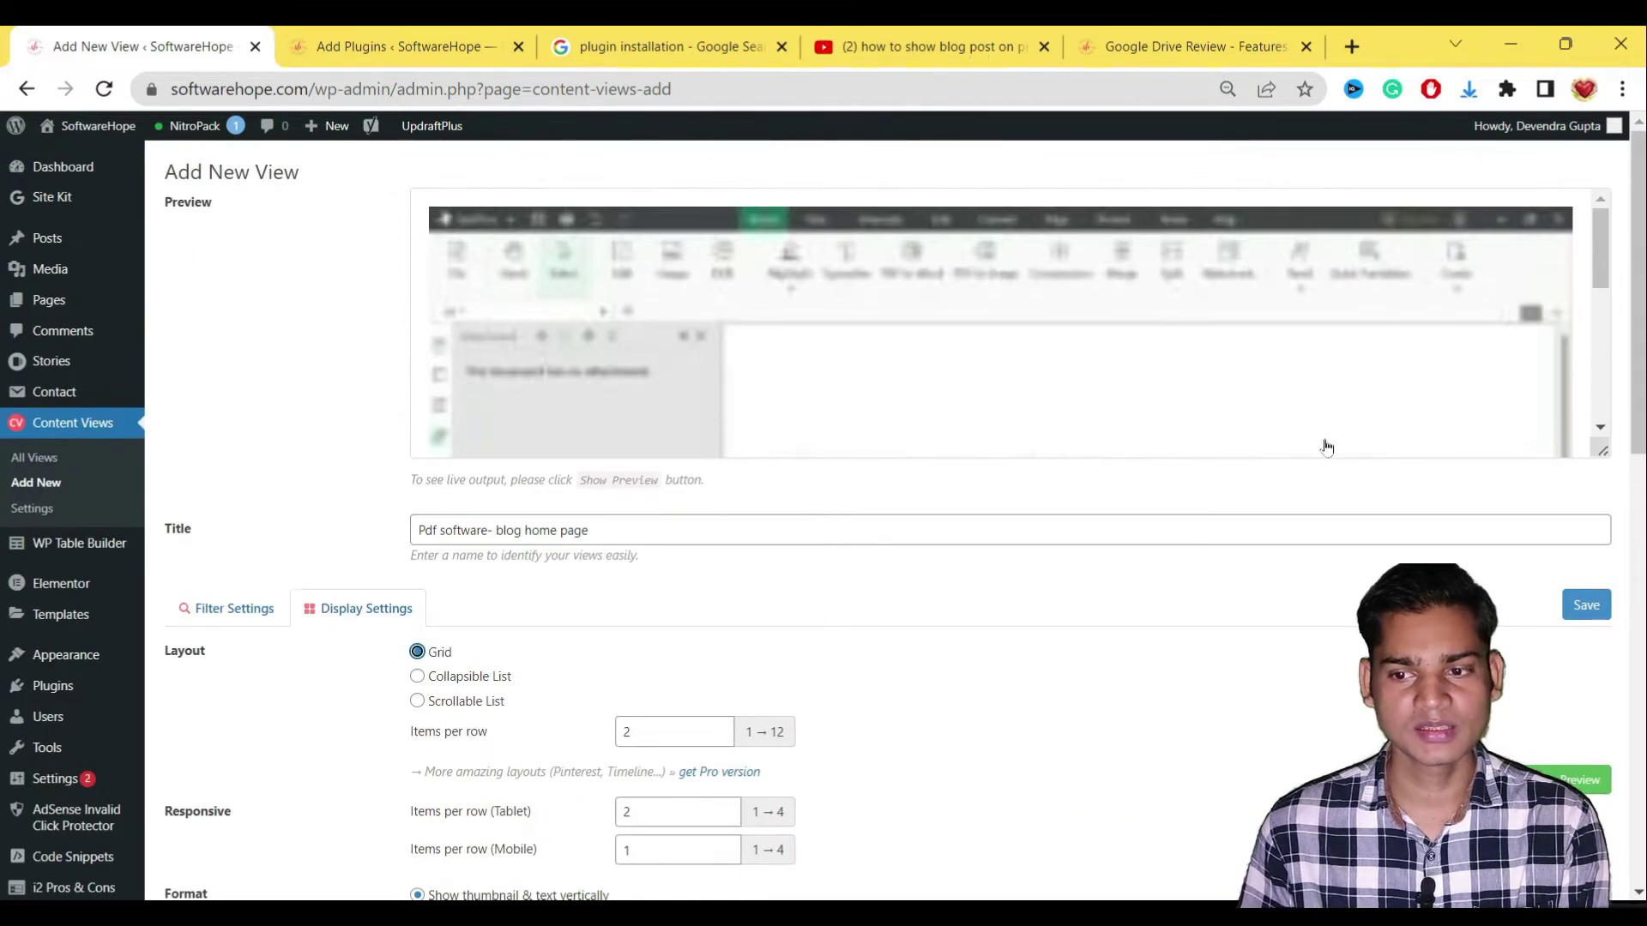
{"action": "scroll", "coordinate": [1301, 432], "scroll_direction": "down", "scroll_amount": 3}
{"action": "scroll", "coordinate": [1077, 597], "scroll_direction": "up", "scroll_amount": 3}
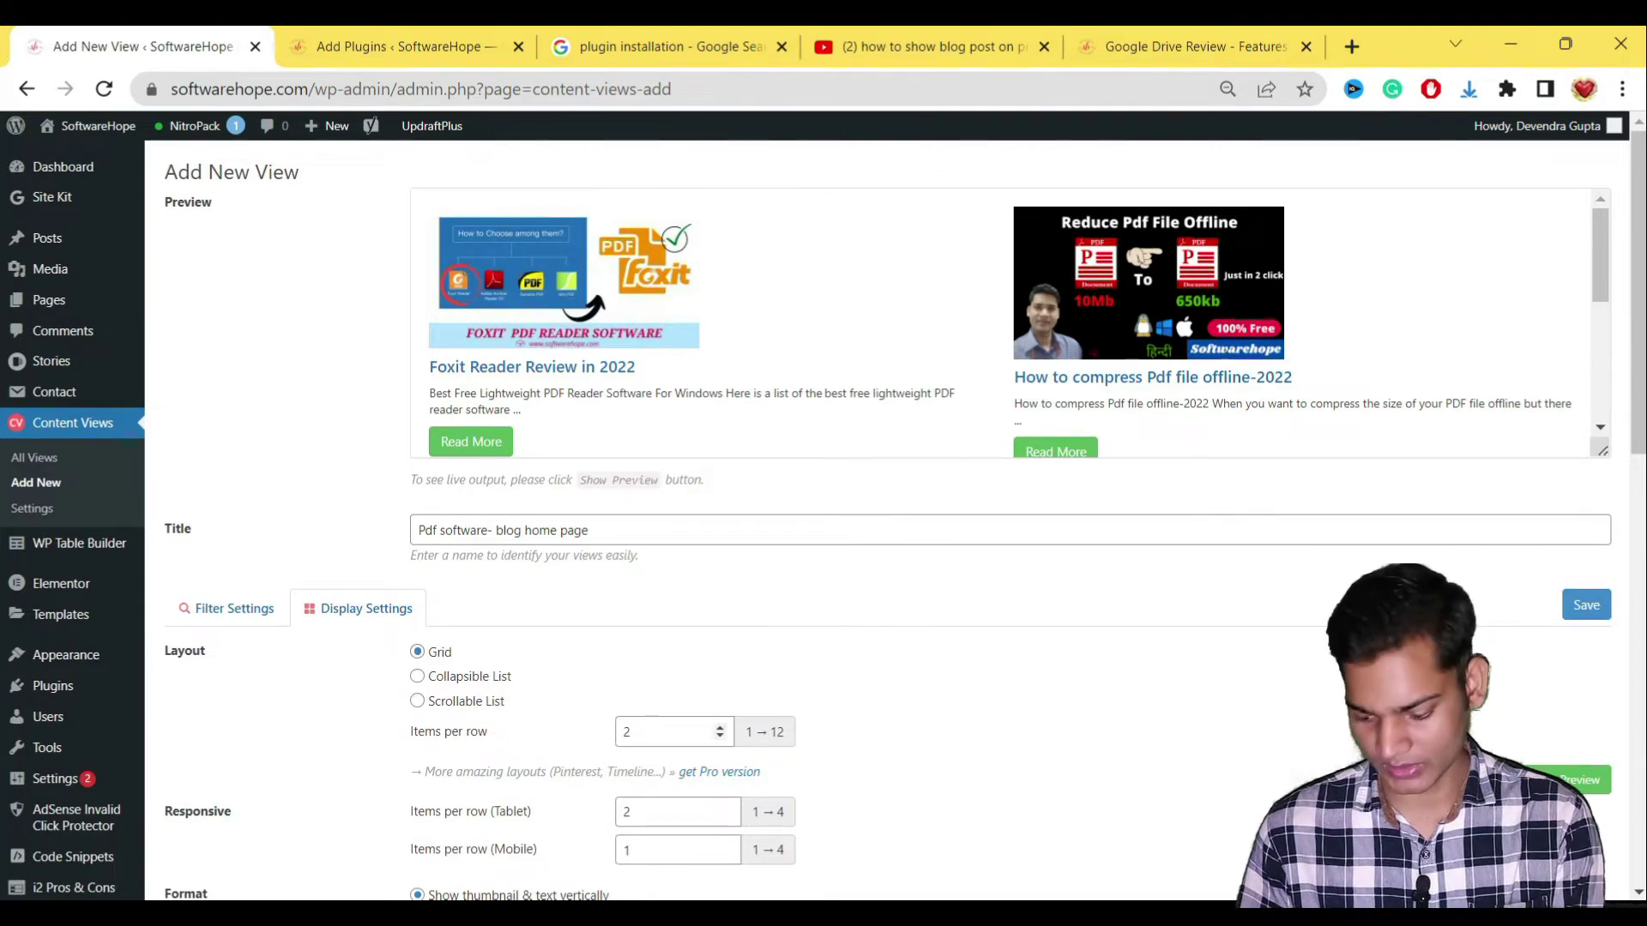
Step: Set the grid layout's items per row to 3
{"action": "left_click_drag", "start_coordinate": [643, 732], "coordinate": [582, 748]}
{"action": "type", "text": "3"}
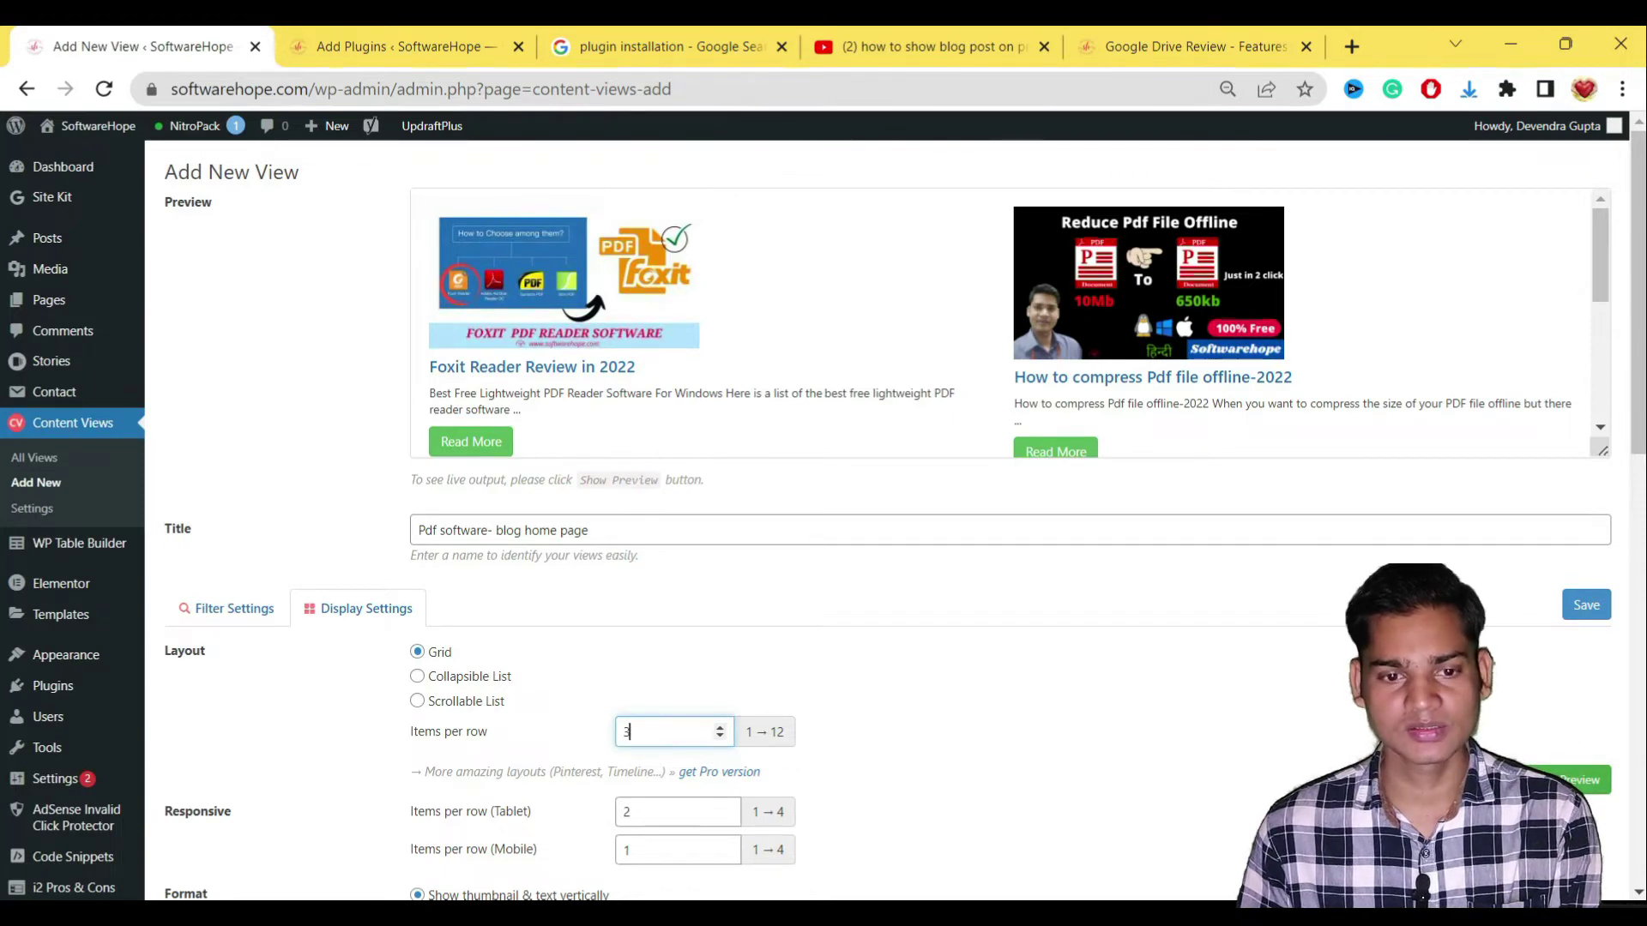
Step: Update the preview and look through the grid of posts with 3 items per row
{"action": "left_click", "coordinate": [1267, 752]}
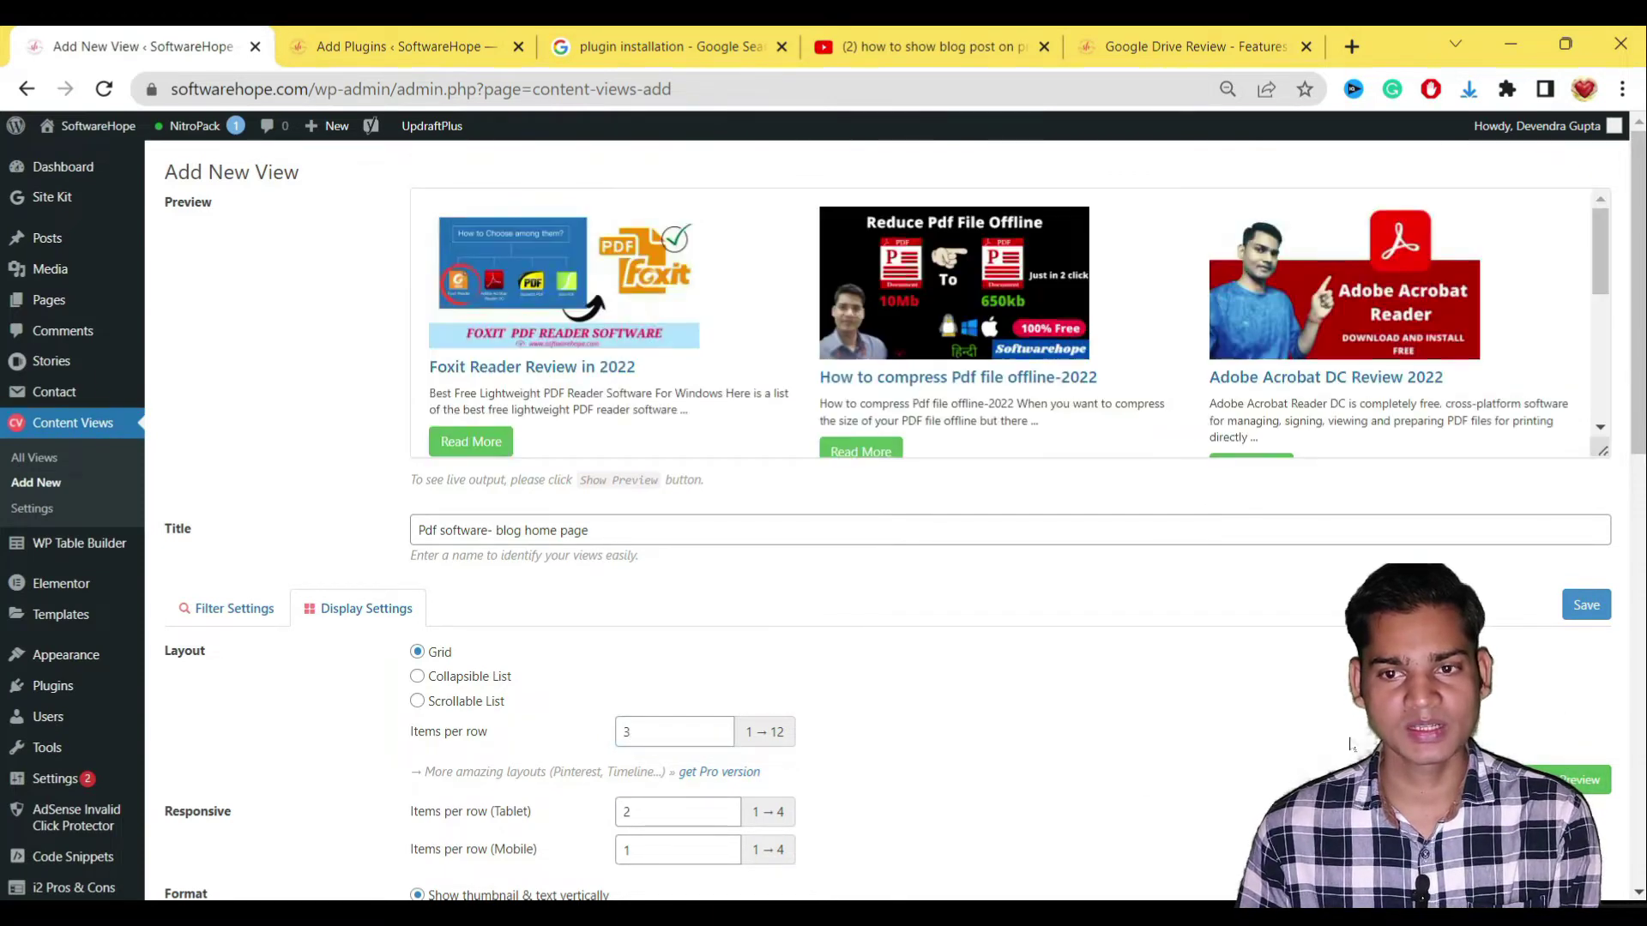
{"action": "scroll", "coordinate": [1201, 325], "scroll_direction": "down", "scroll_amount": 3}
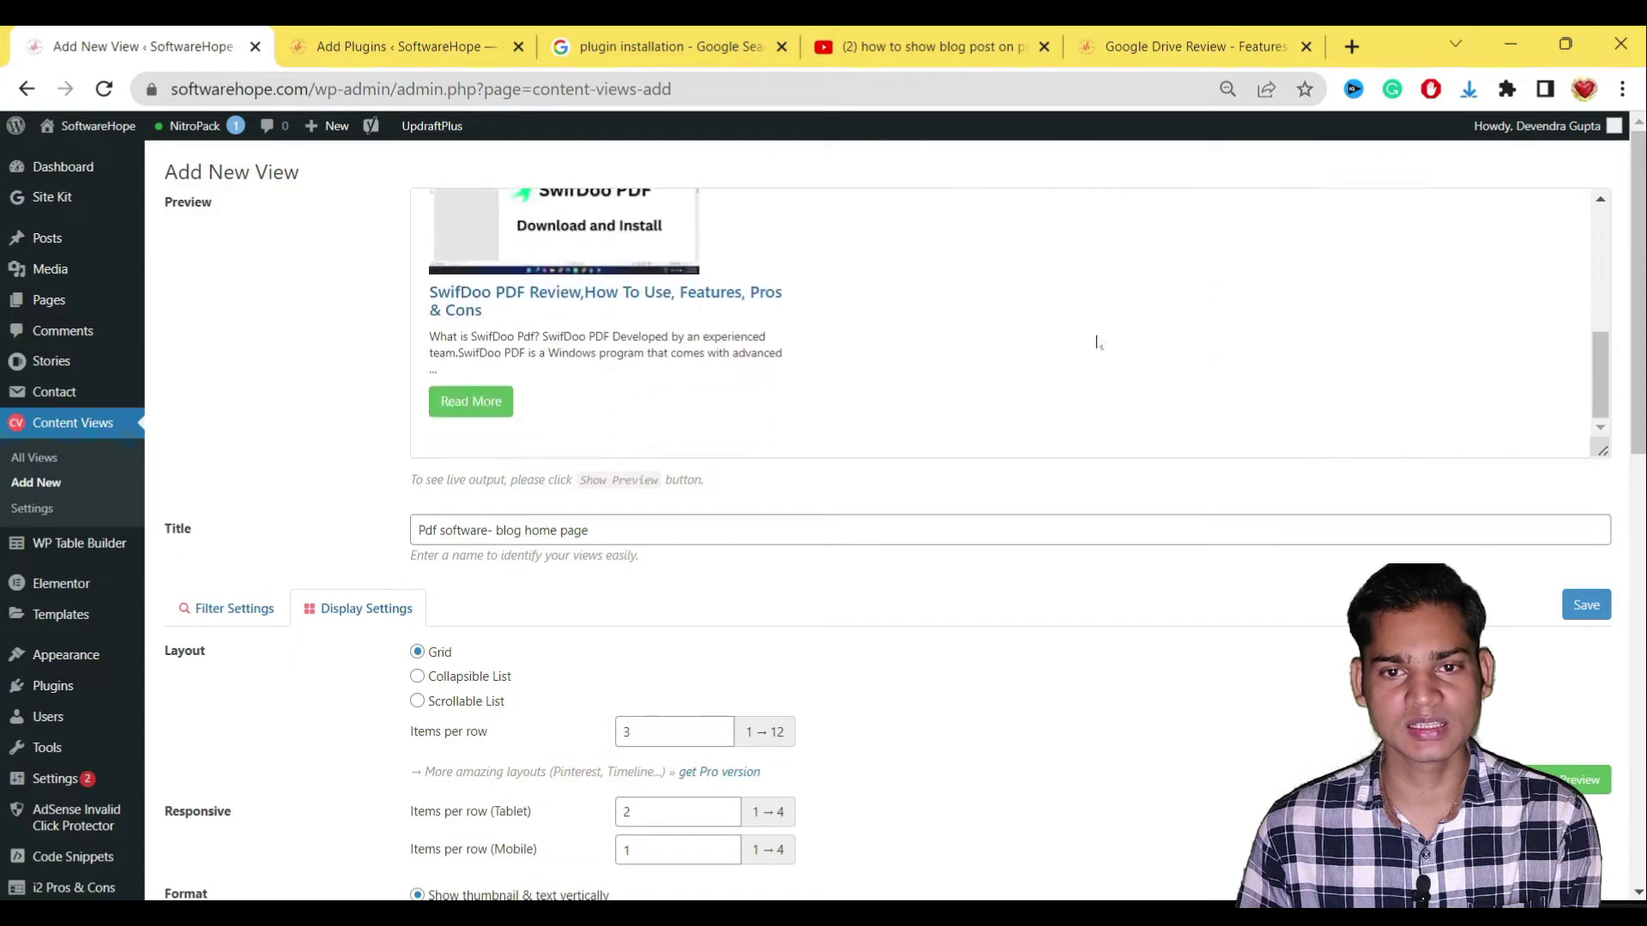
{"action": "scroll", "coordinate": [693, 306], "scroll_direction": "up", "scroll_amount": 3}
Step: Preview the grid with 4 items per row and return the value to 3
{"action": "double_click", "coordinate": [627, 732]}
{"action": "type", "text": "4"}
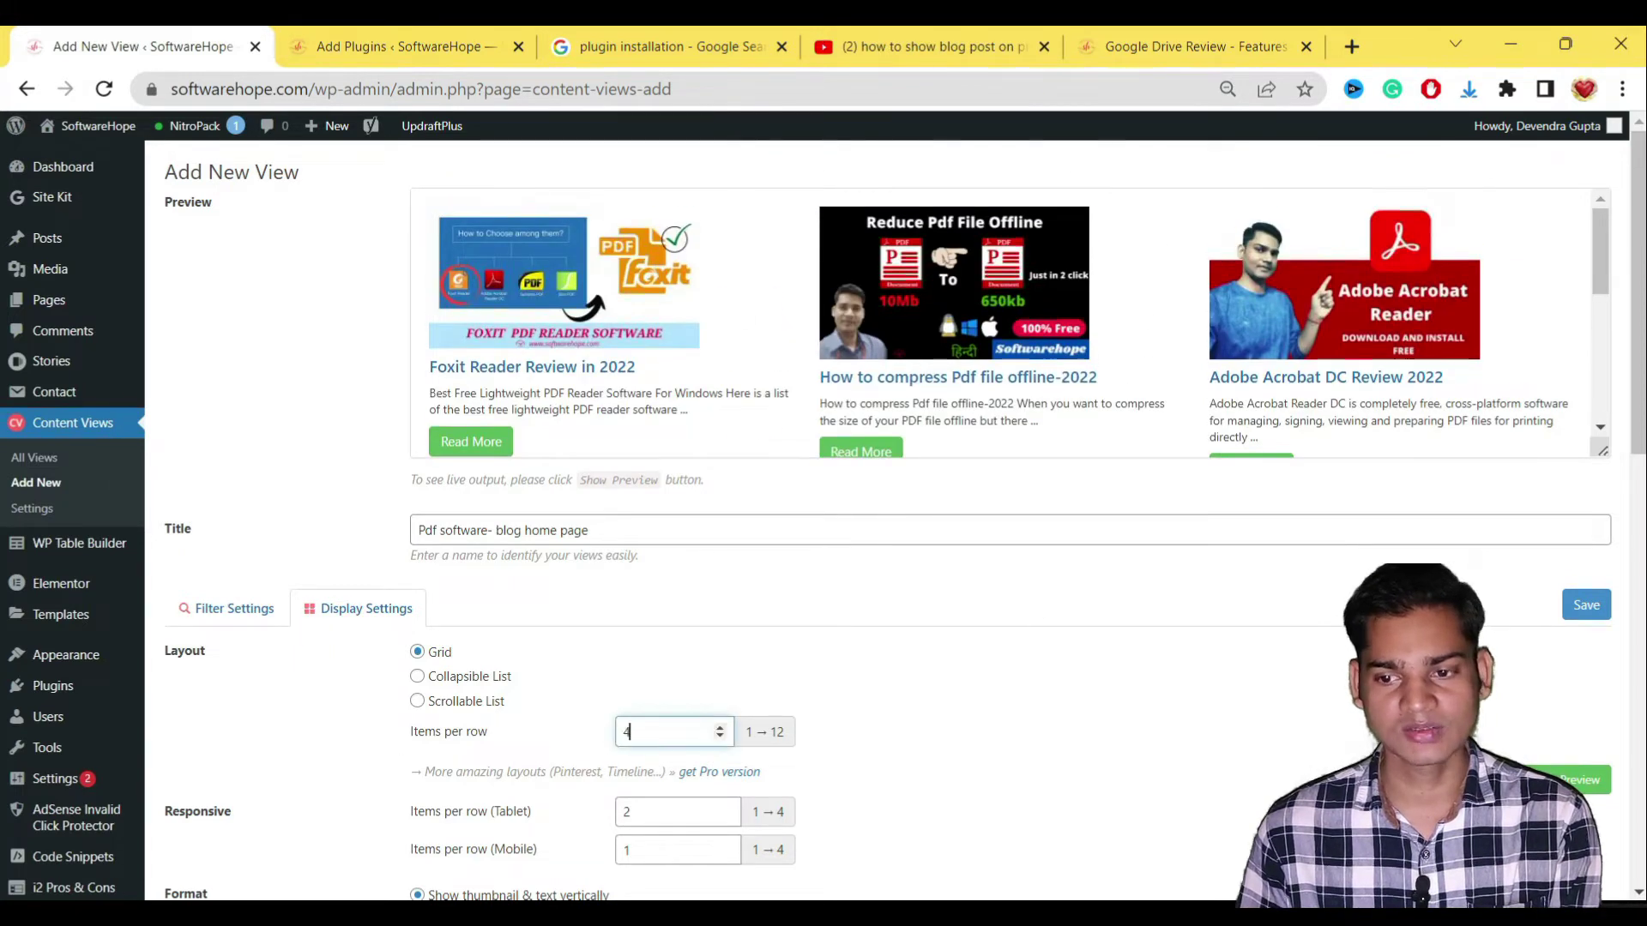
{"action": "left_click", "coordinate": [1139, 489]}
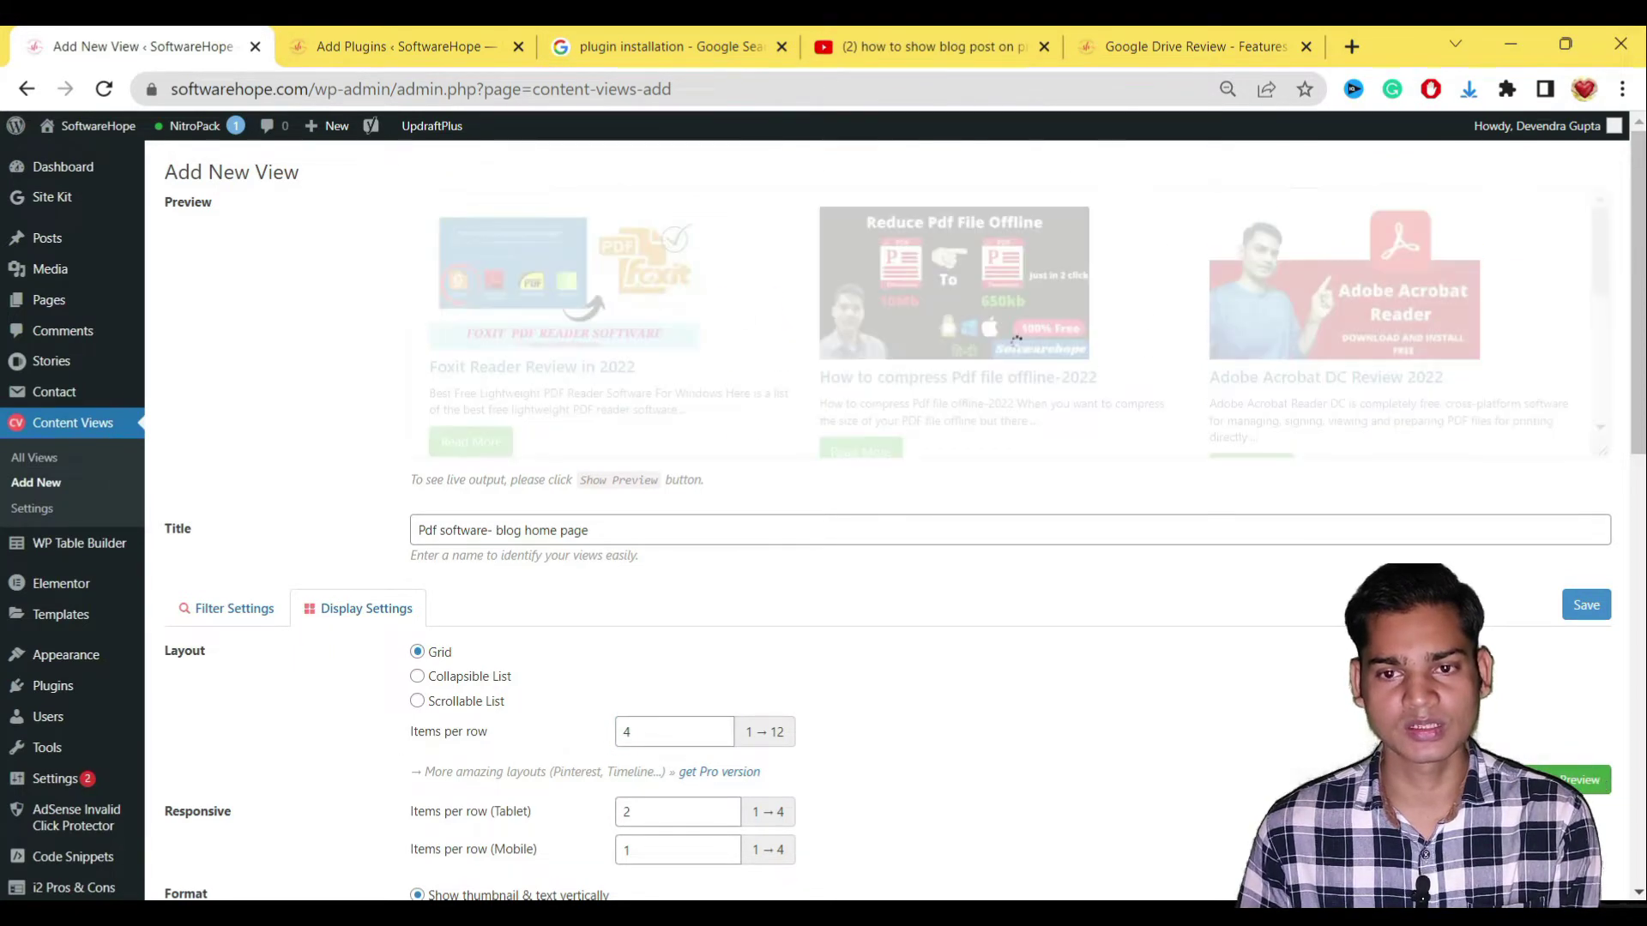
{"action": "double_click", "coordinate": [704, 732]}
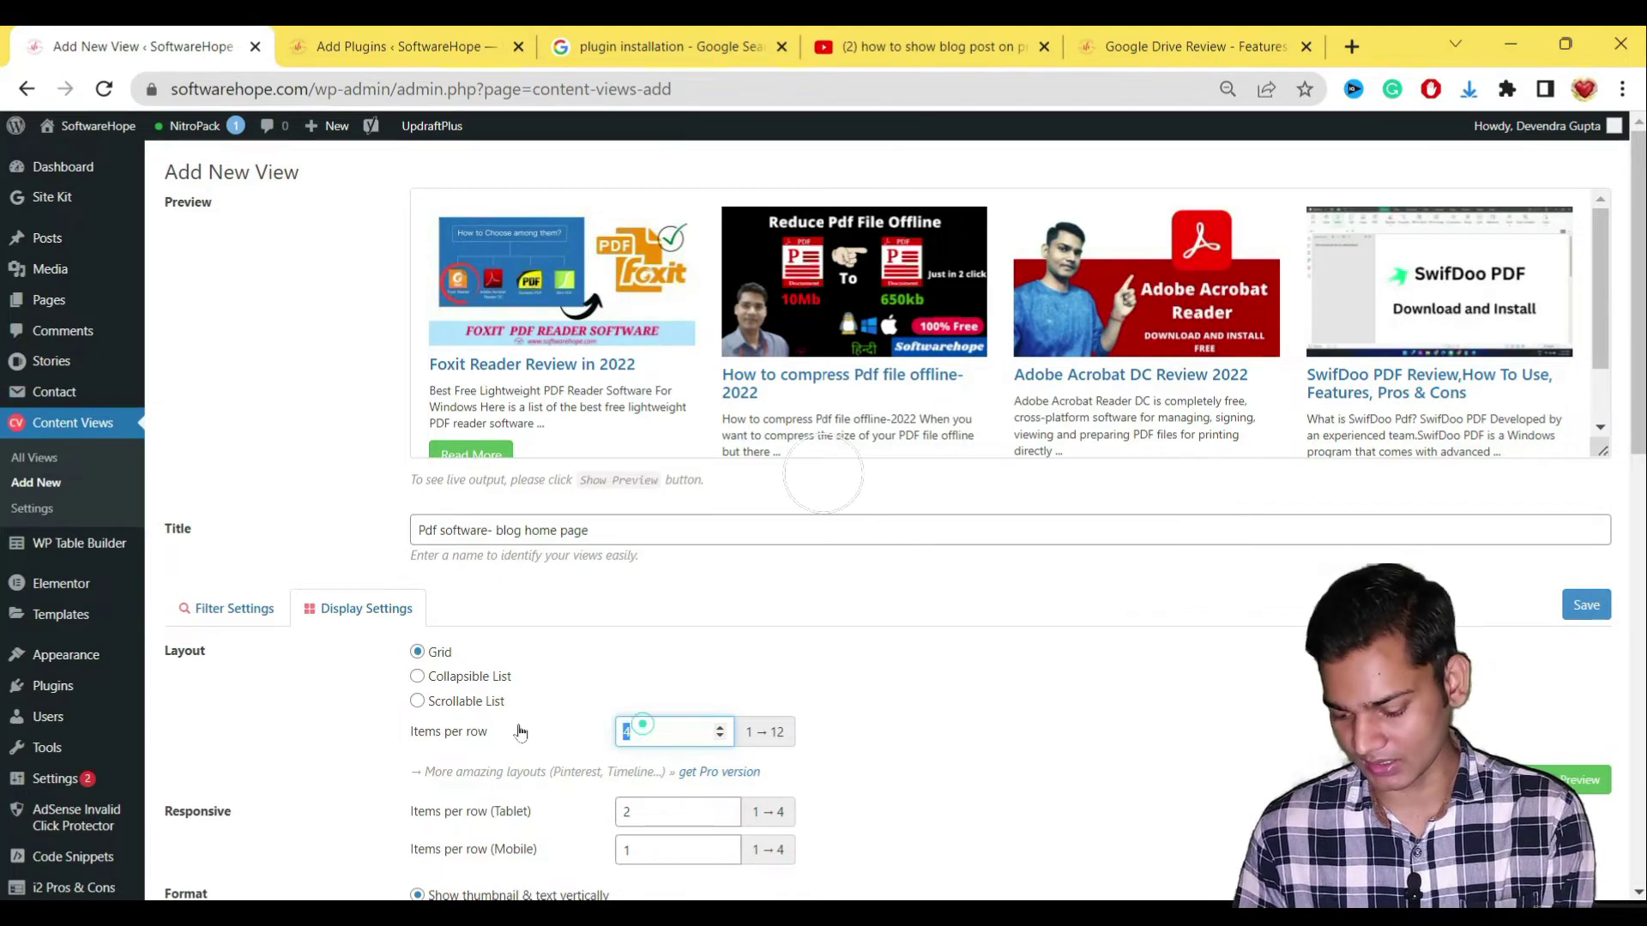
{"action": "key", "text": "BackSpace"}
{"action": "type", "text": "3"}
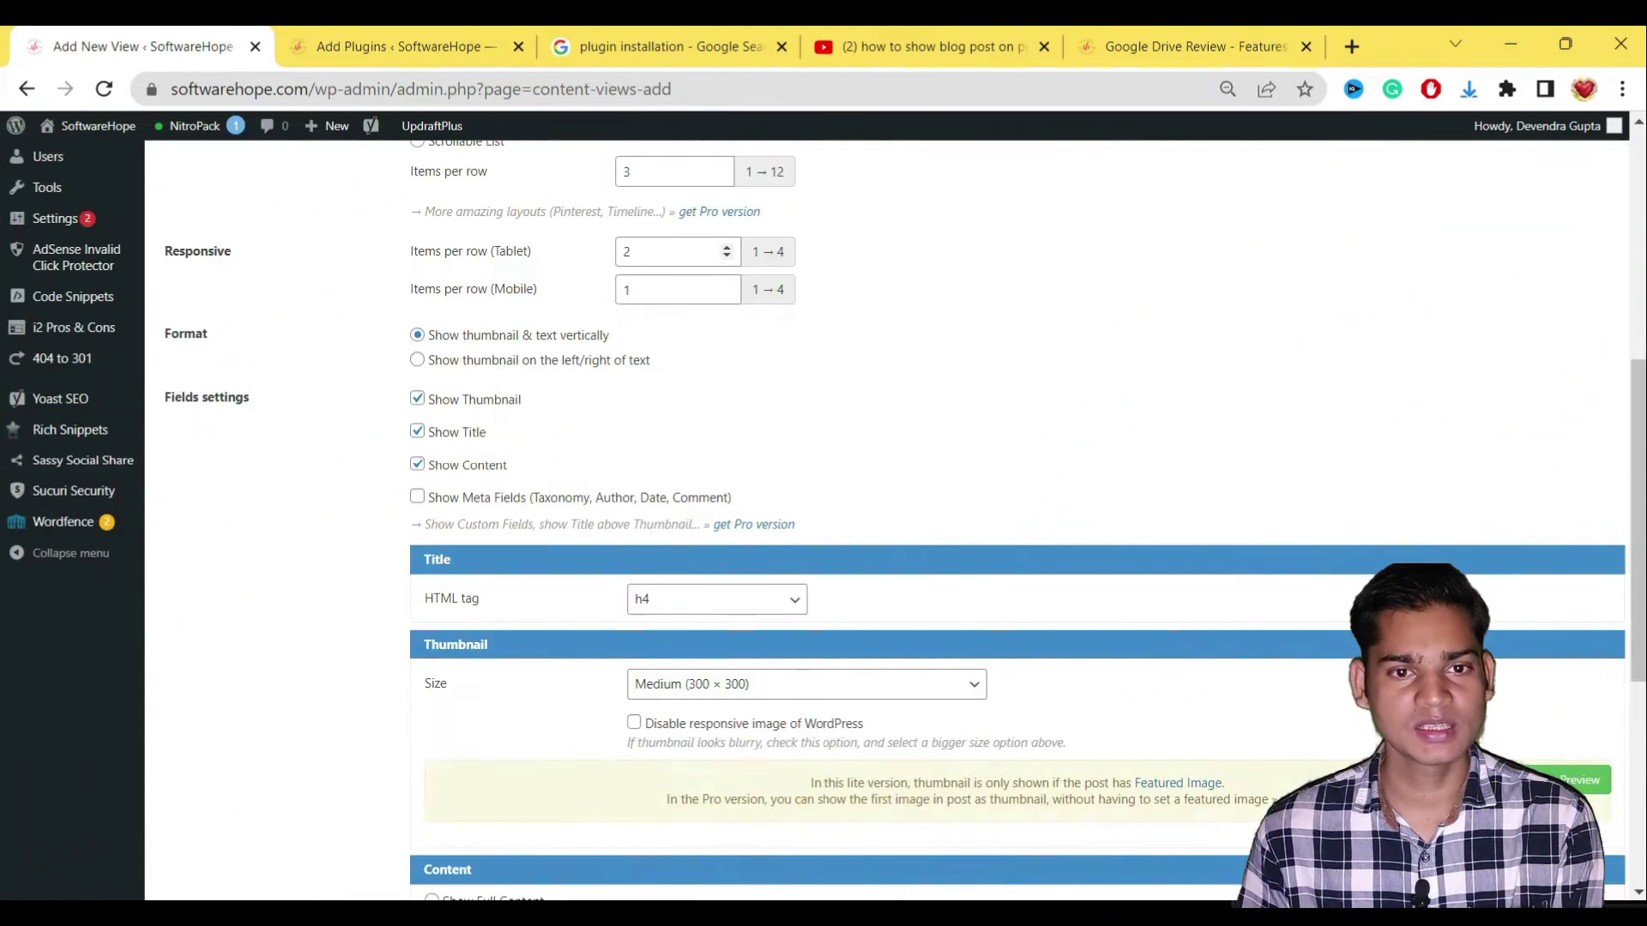
Step: Set the responsive items per row for tablet to 3 and update the preview
{"action": "double_click", "coordinate": [643, 248]}
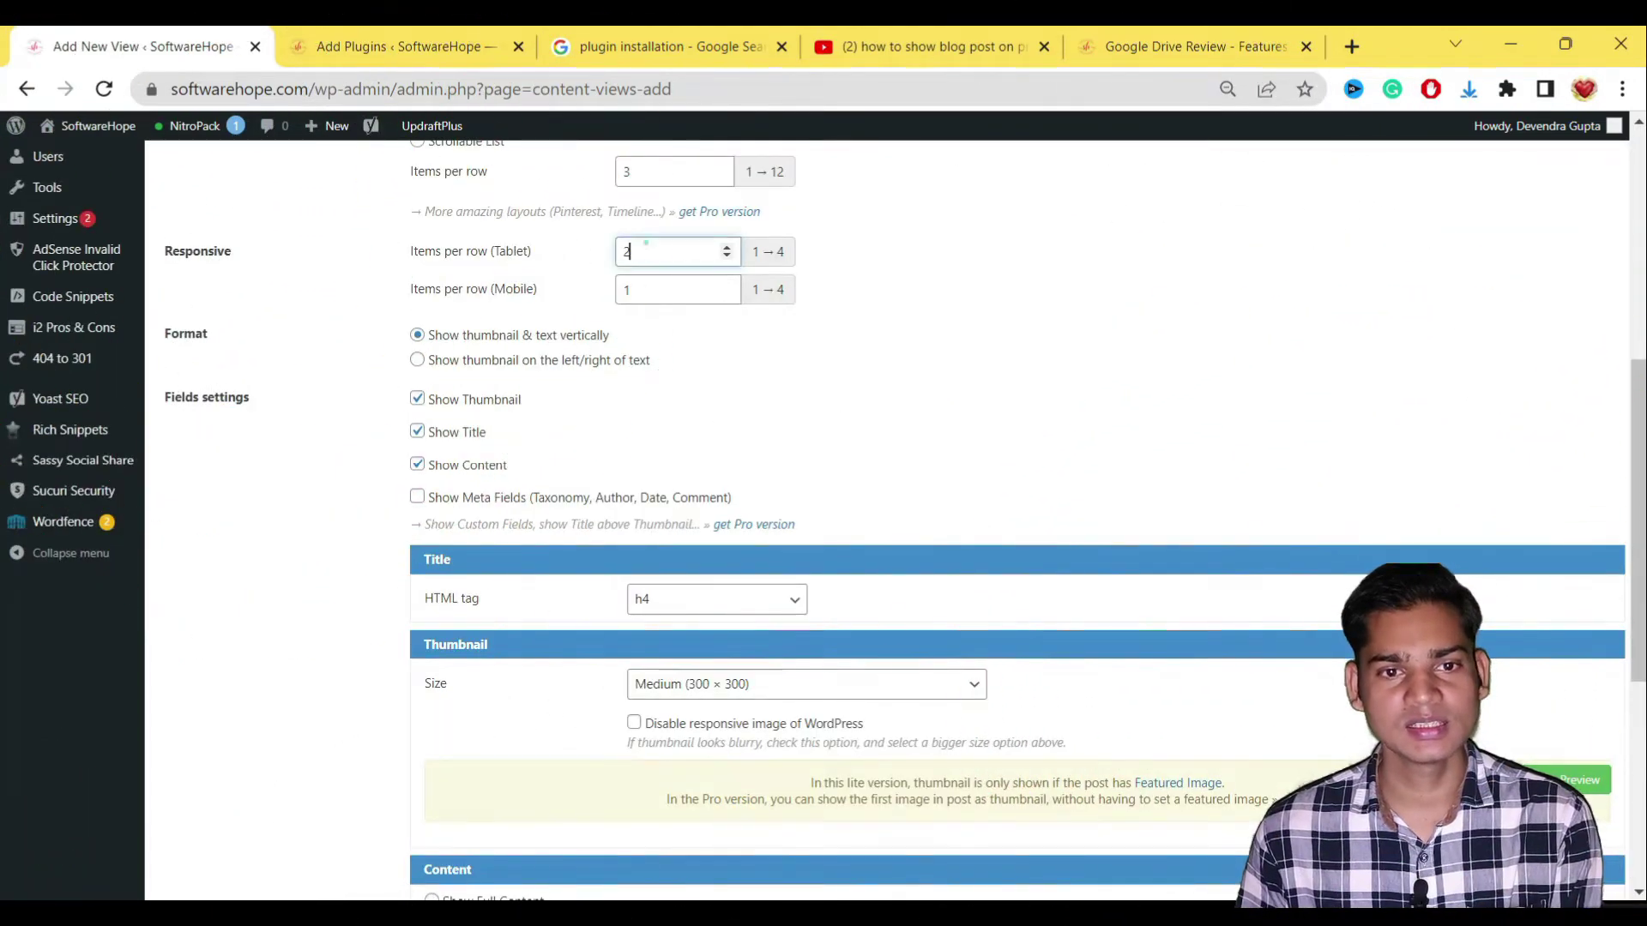
{"action": "type", "text": "3"}
{"action": "left_click", "coordinate": [894, 374]}
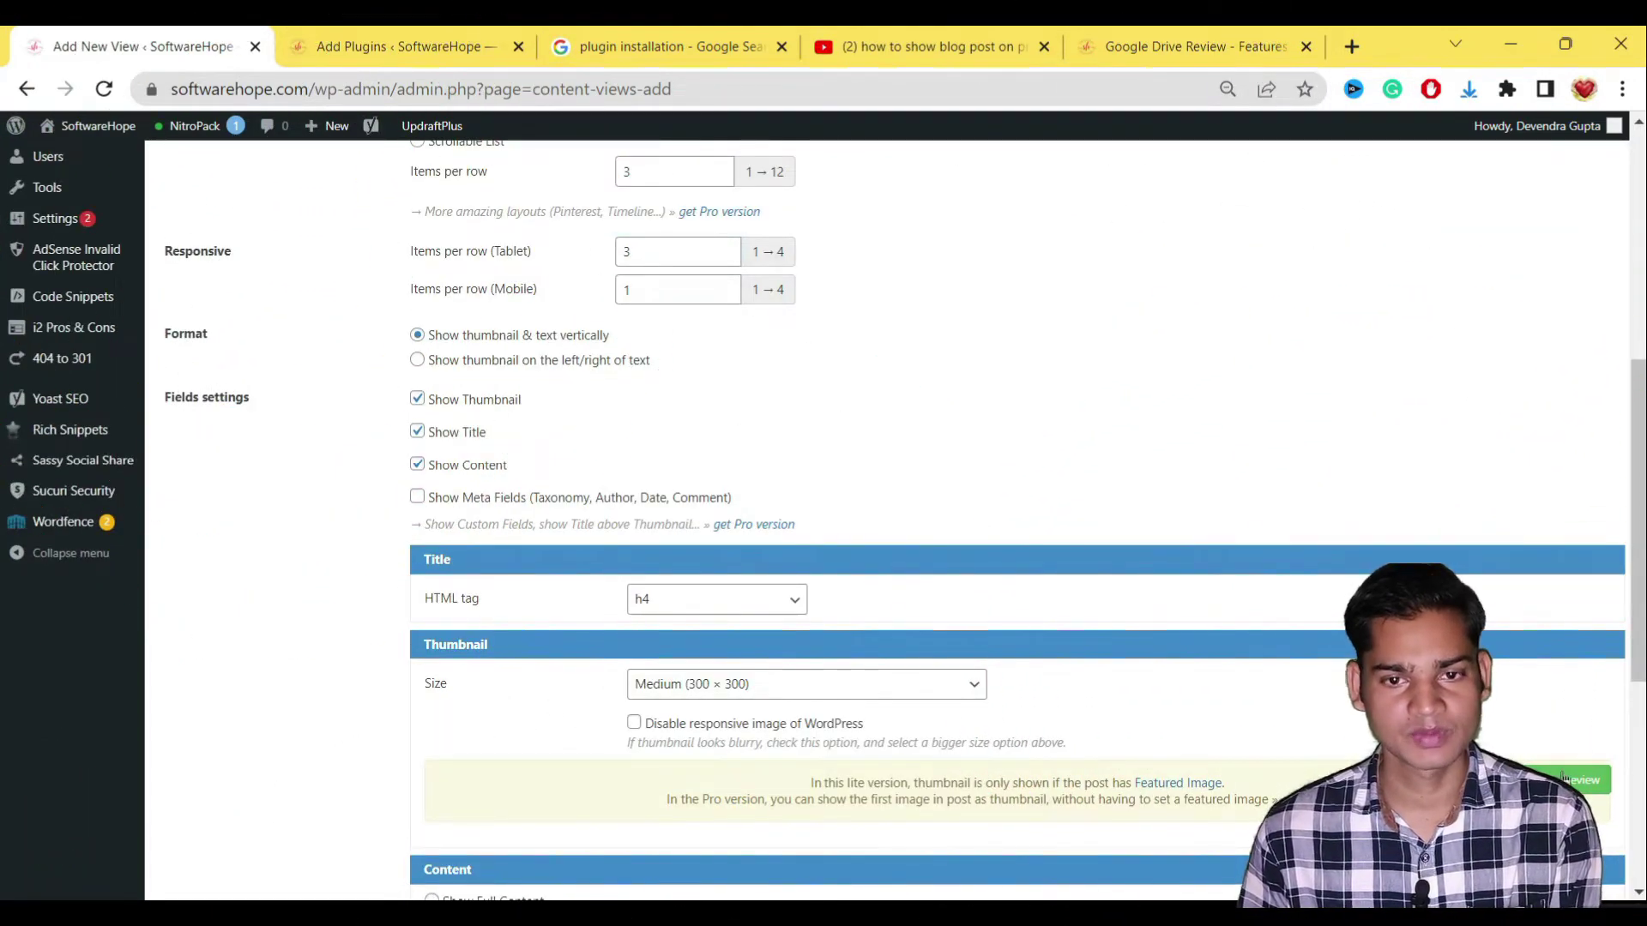
{"action": "scroll", "coordinate": [1107, 515], "scroll_direction": "up", "scroll_amount": 7}
{"action": "scroll", "coordinate": [1120, 519], "scroll_direction": "down", "scroll_amount": 7}
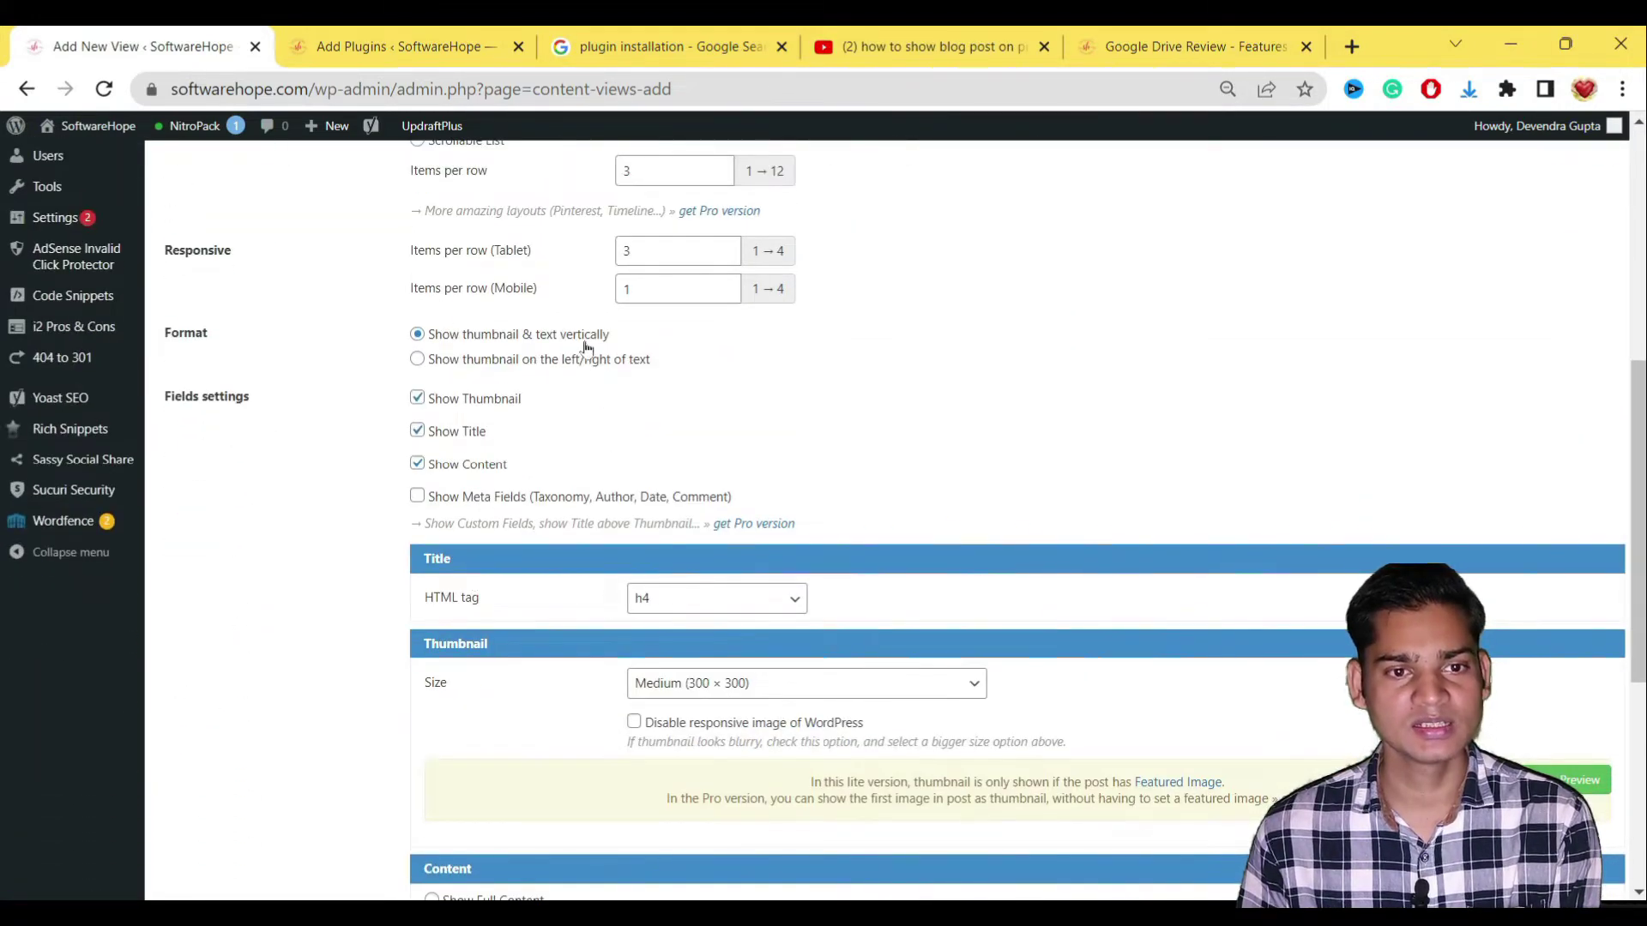
{"action": "scroll", "coordinate": [264, 358], "scroll_direction": "up", "scroll_amount": 7}
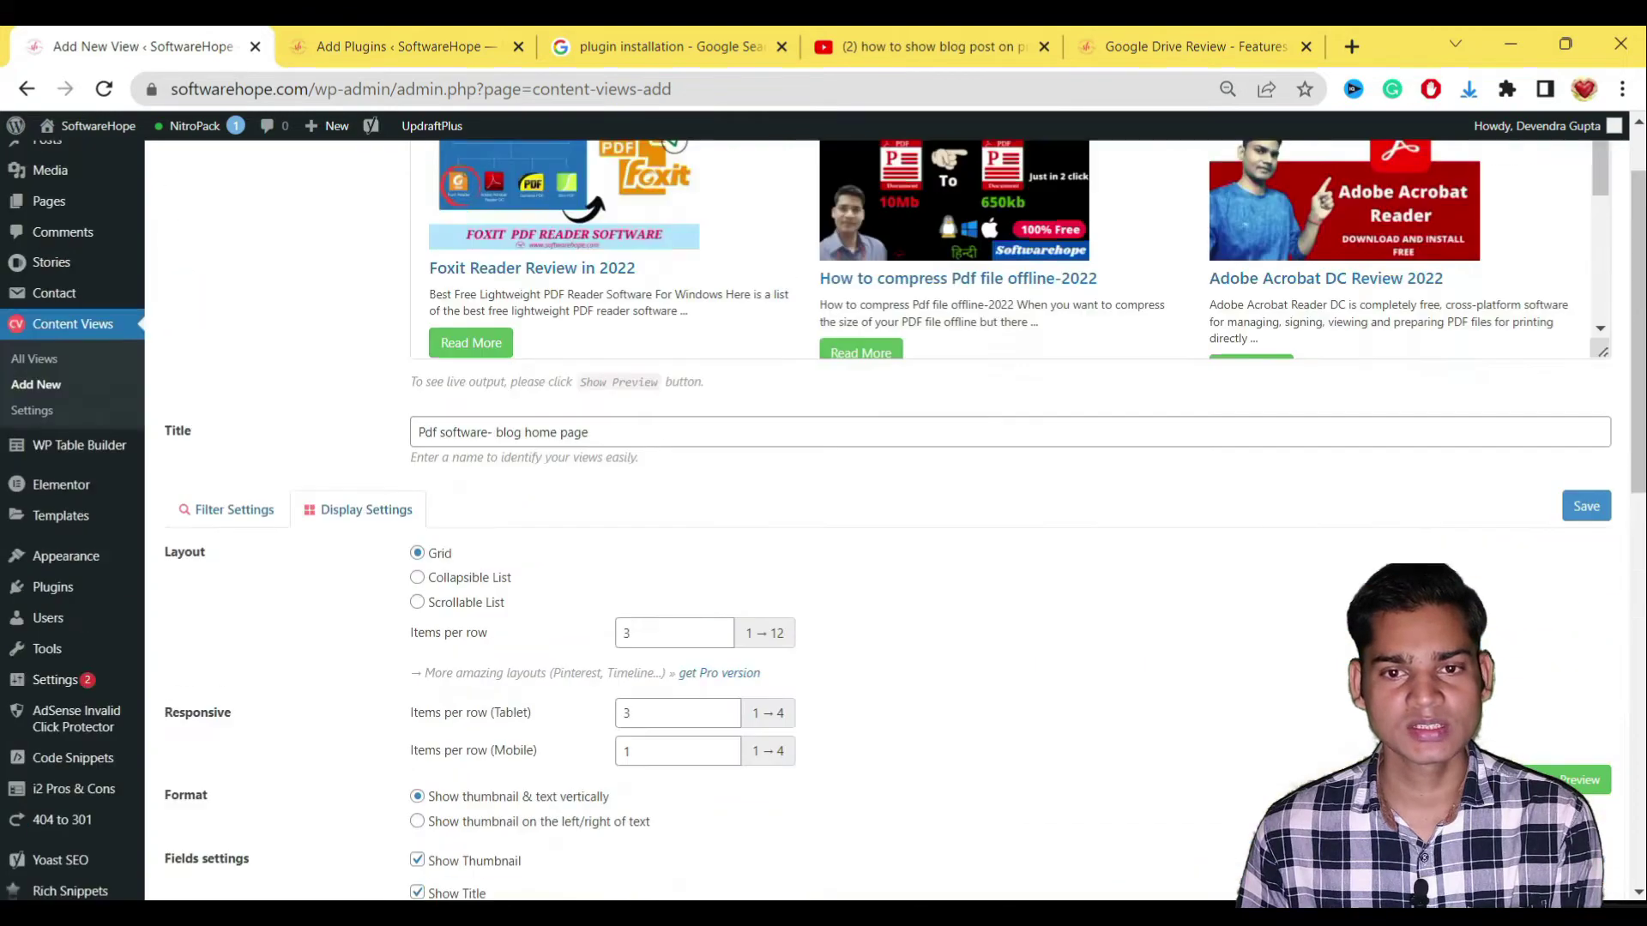
Step: Switch the format to Show thumbnail on the left/right of text and update the preview
{"action": "scroll", "coordinate": [611, 642], "scroll_direction": "down", "scroll_amount": 3}
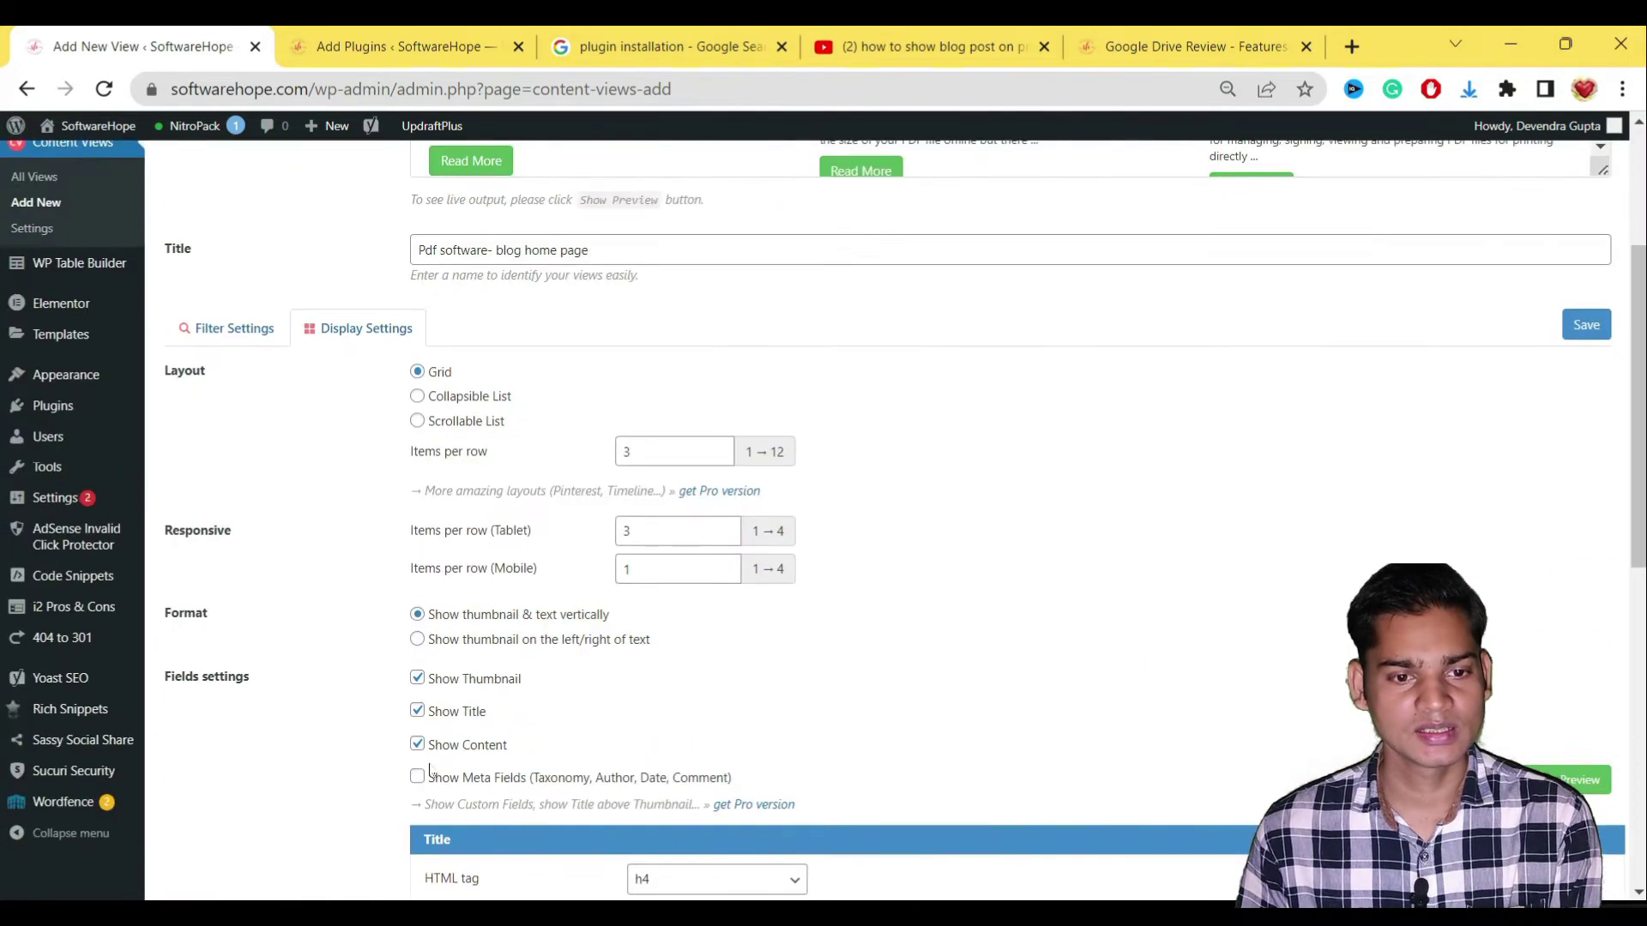
{"action": "left_click", "coordinate": [525, 649]}
{"action": "scroll", "coordinate": [525, 649], "scroll_direction": "down", "scroll_amount": 3}
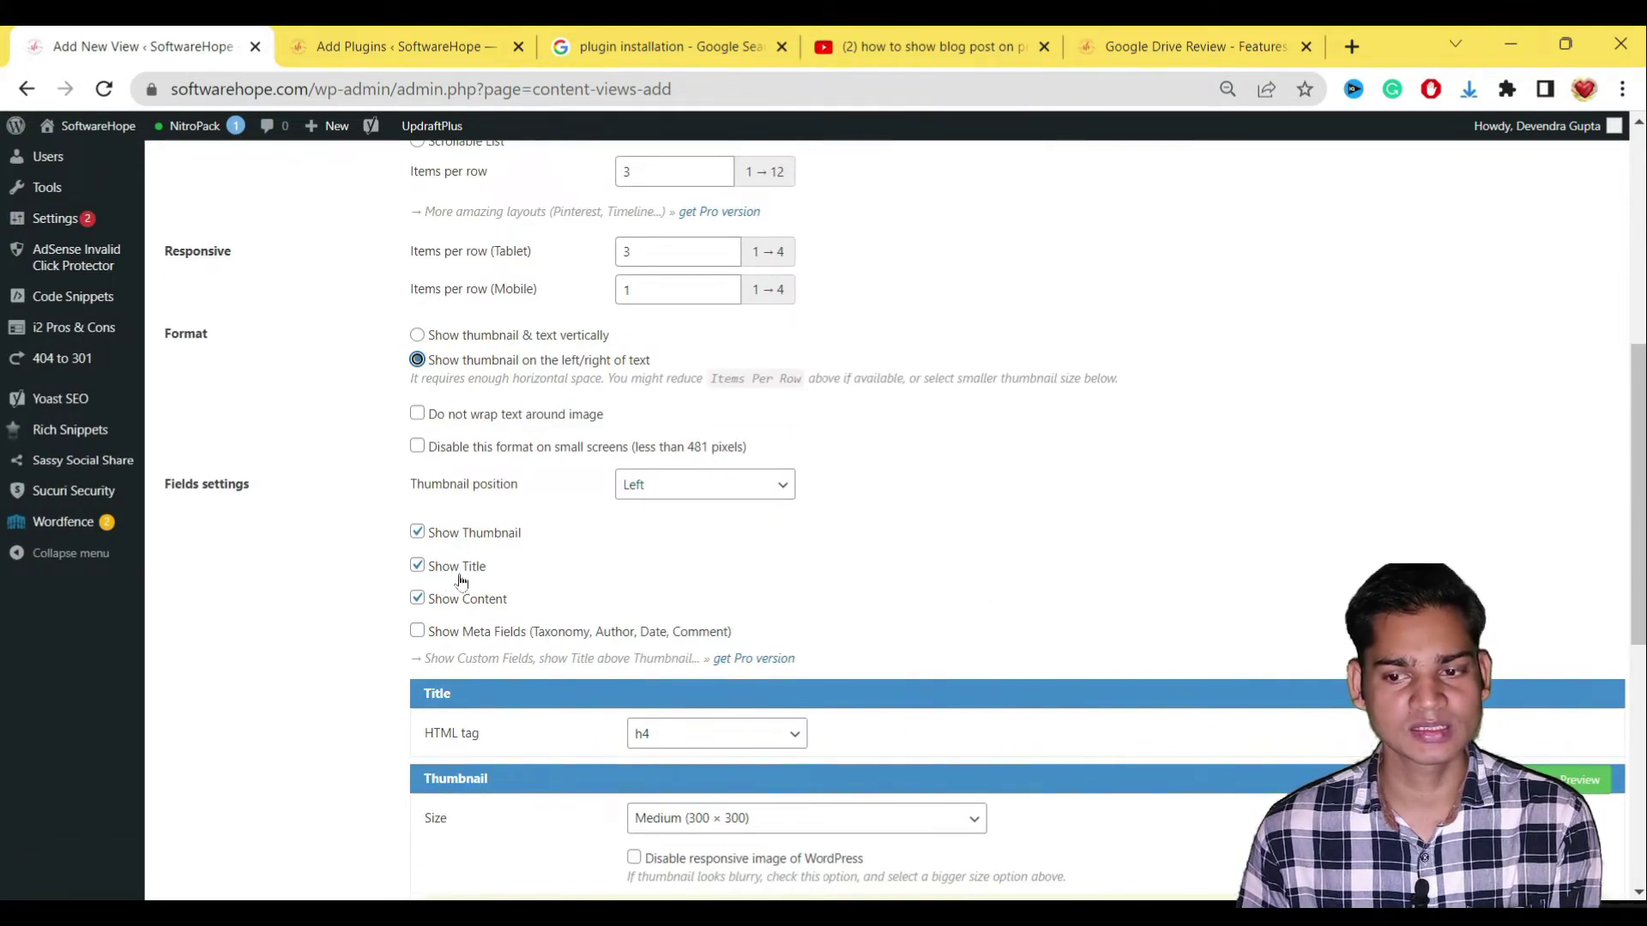
{"action": "left_click", "coordinate": [1583, 780]}
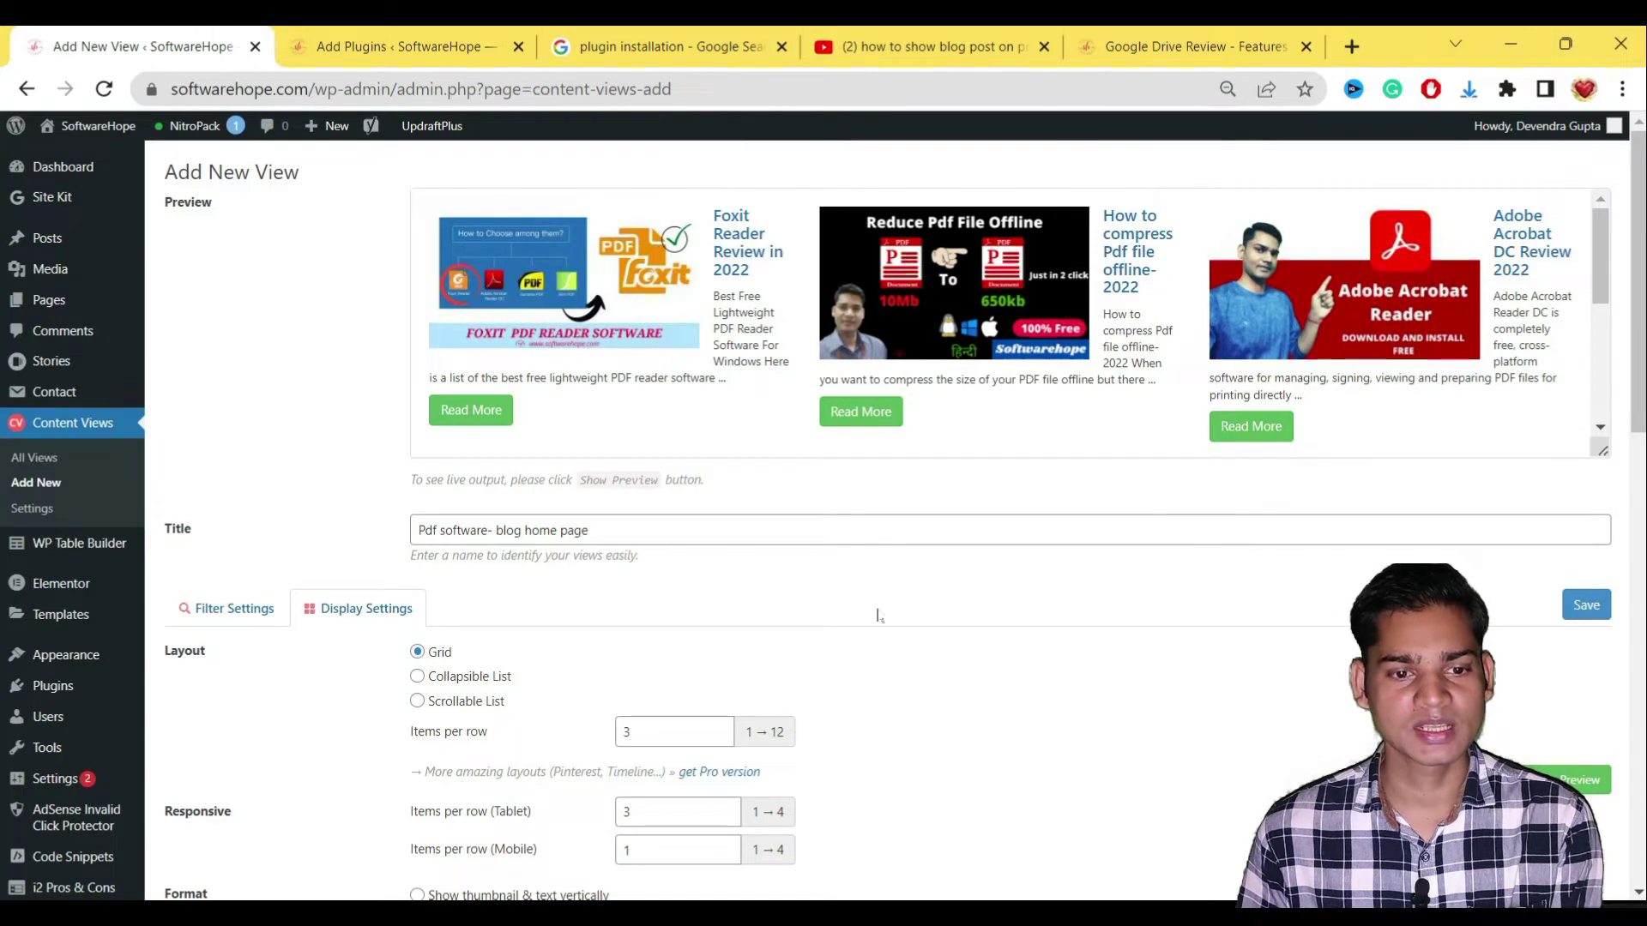
Step: Turn off Show Title in the fields settings and update the preview
{"action": "scroll", "coordinate": [871, 606], "scroll_direction": "down", "scroll_amount": 3}
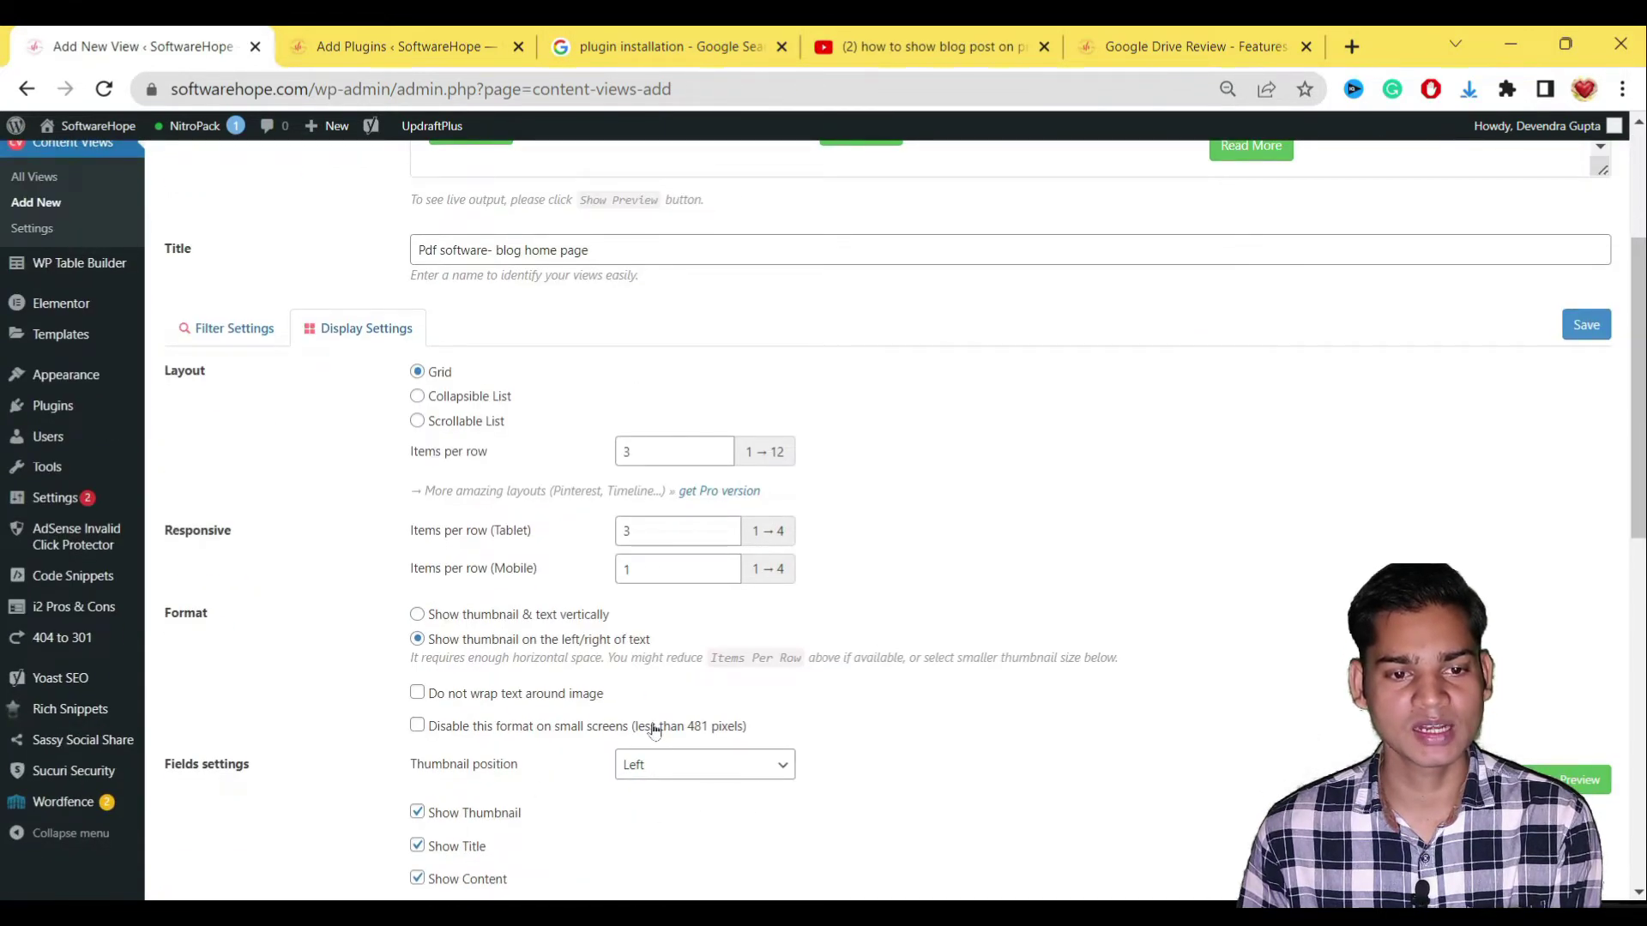
{"action": "scroll", "coordinate": [569, 689], "scroll_direction": "down", "scroll_amount": 3}
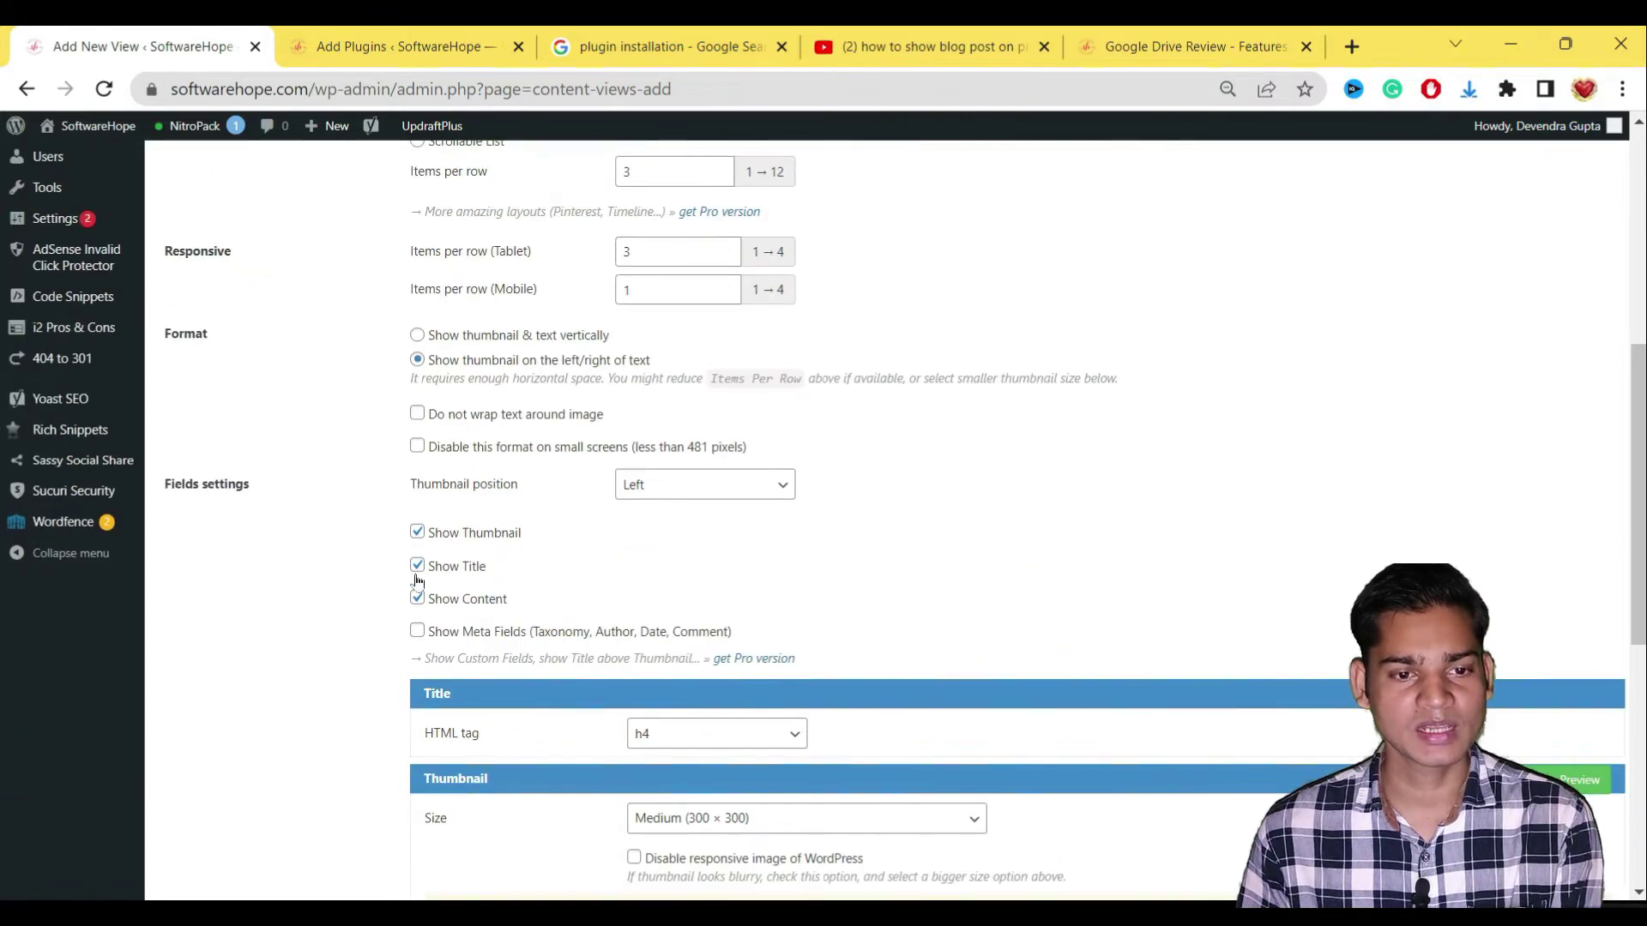
{"action": "left_click", "coordinate": [417, 567]}
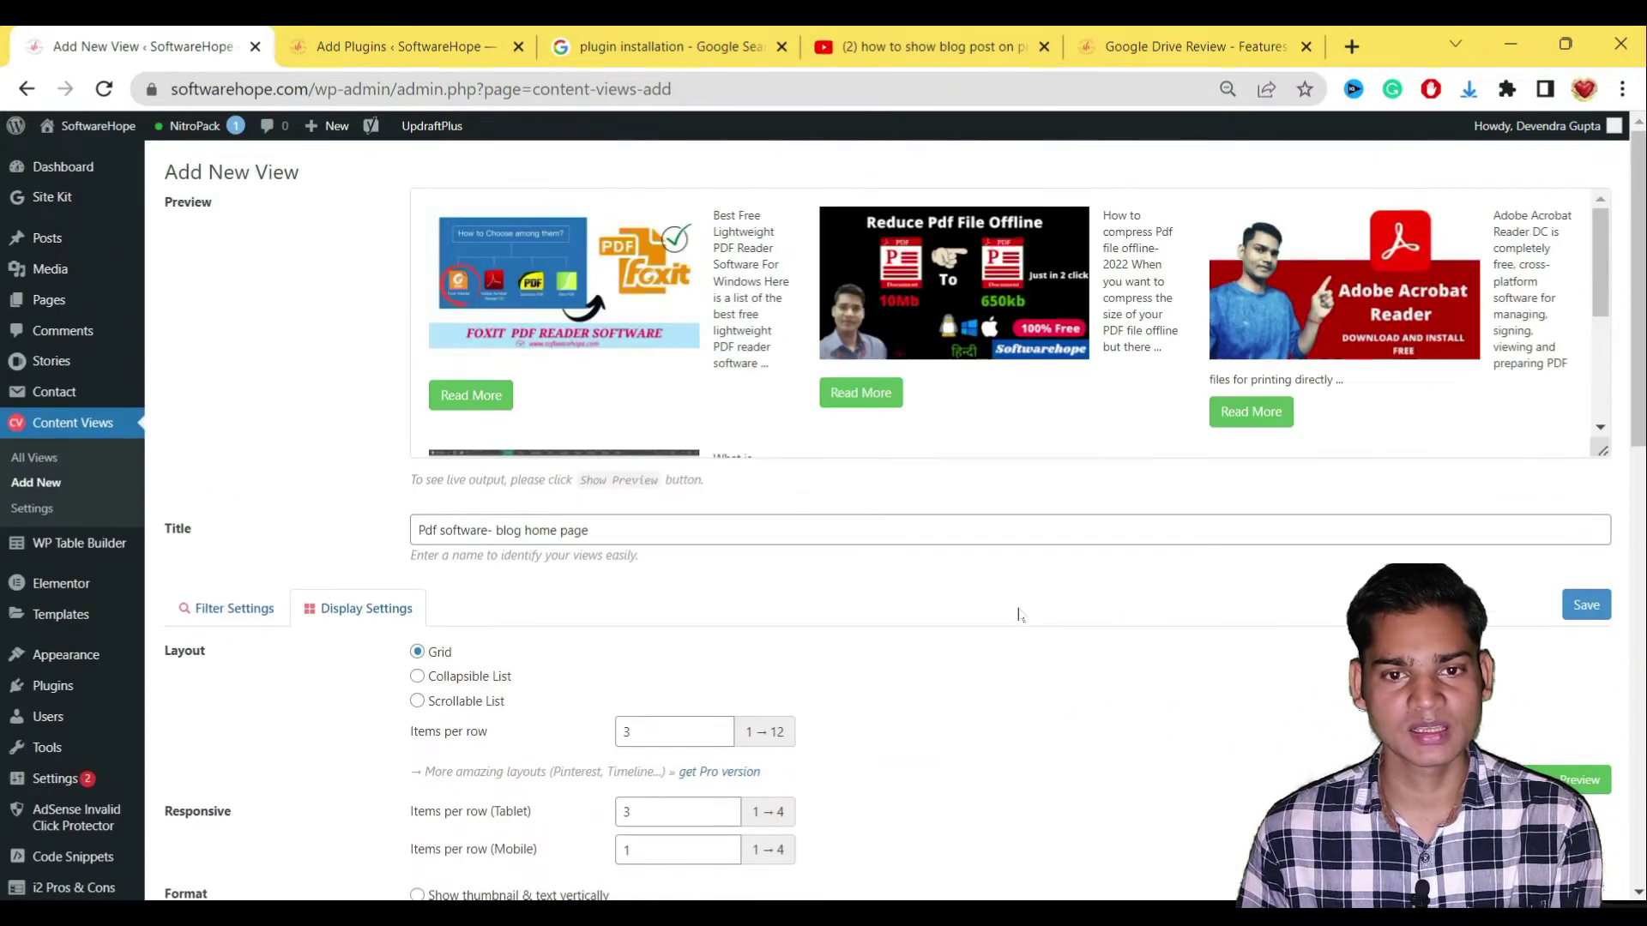
Step: Turn off Show Content, turn Show Title back on, and update the preview
{"action": "scroll", "coordinate": [479, 478], "scroll_direction": "down", "scroll_amount": 9}
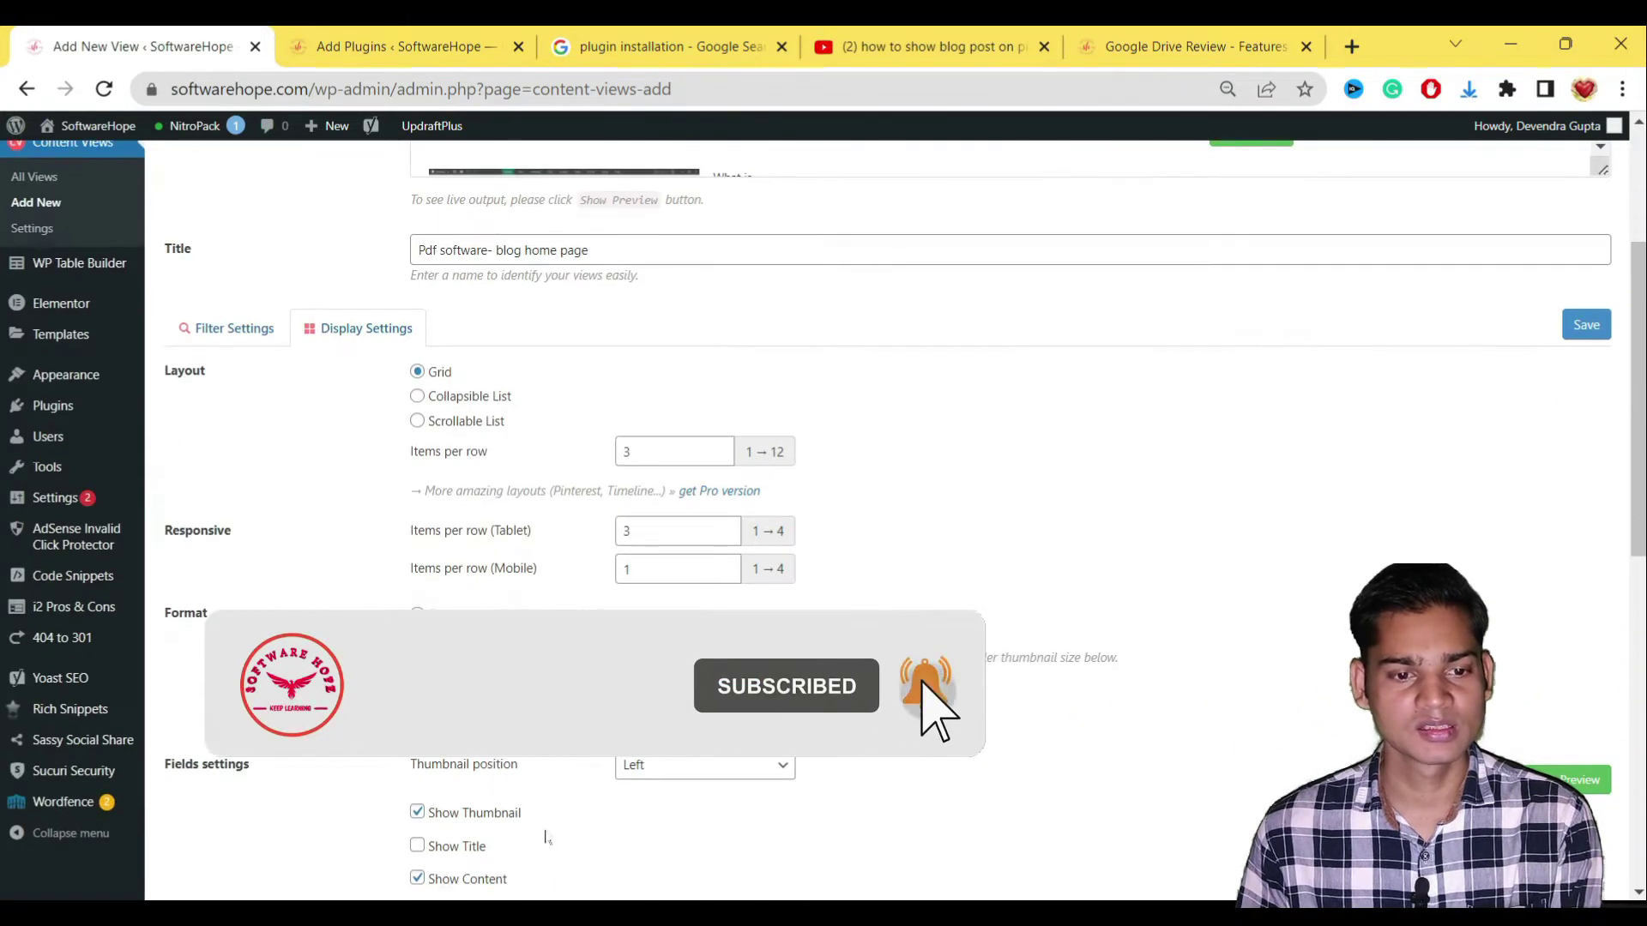
{"action": "left_click", "coordinate": [417, 318]}
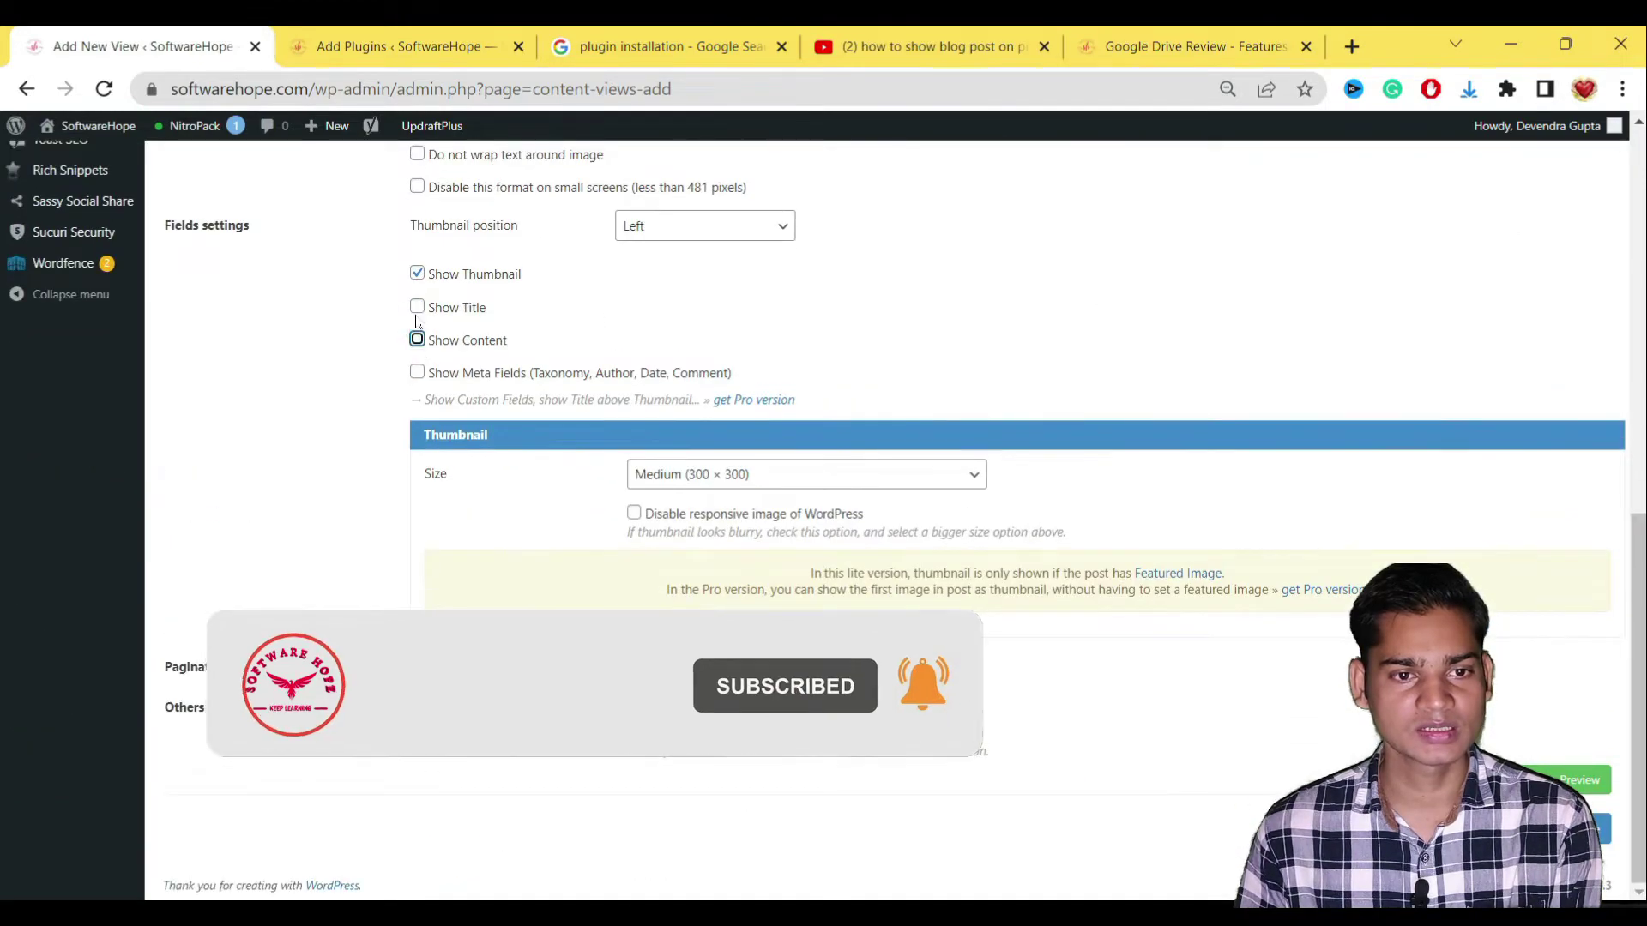
{"action": "left_click", "coordinate": [417, 309]}
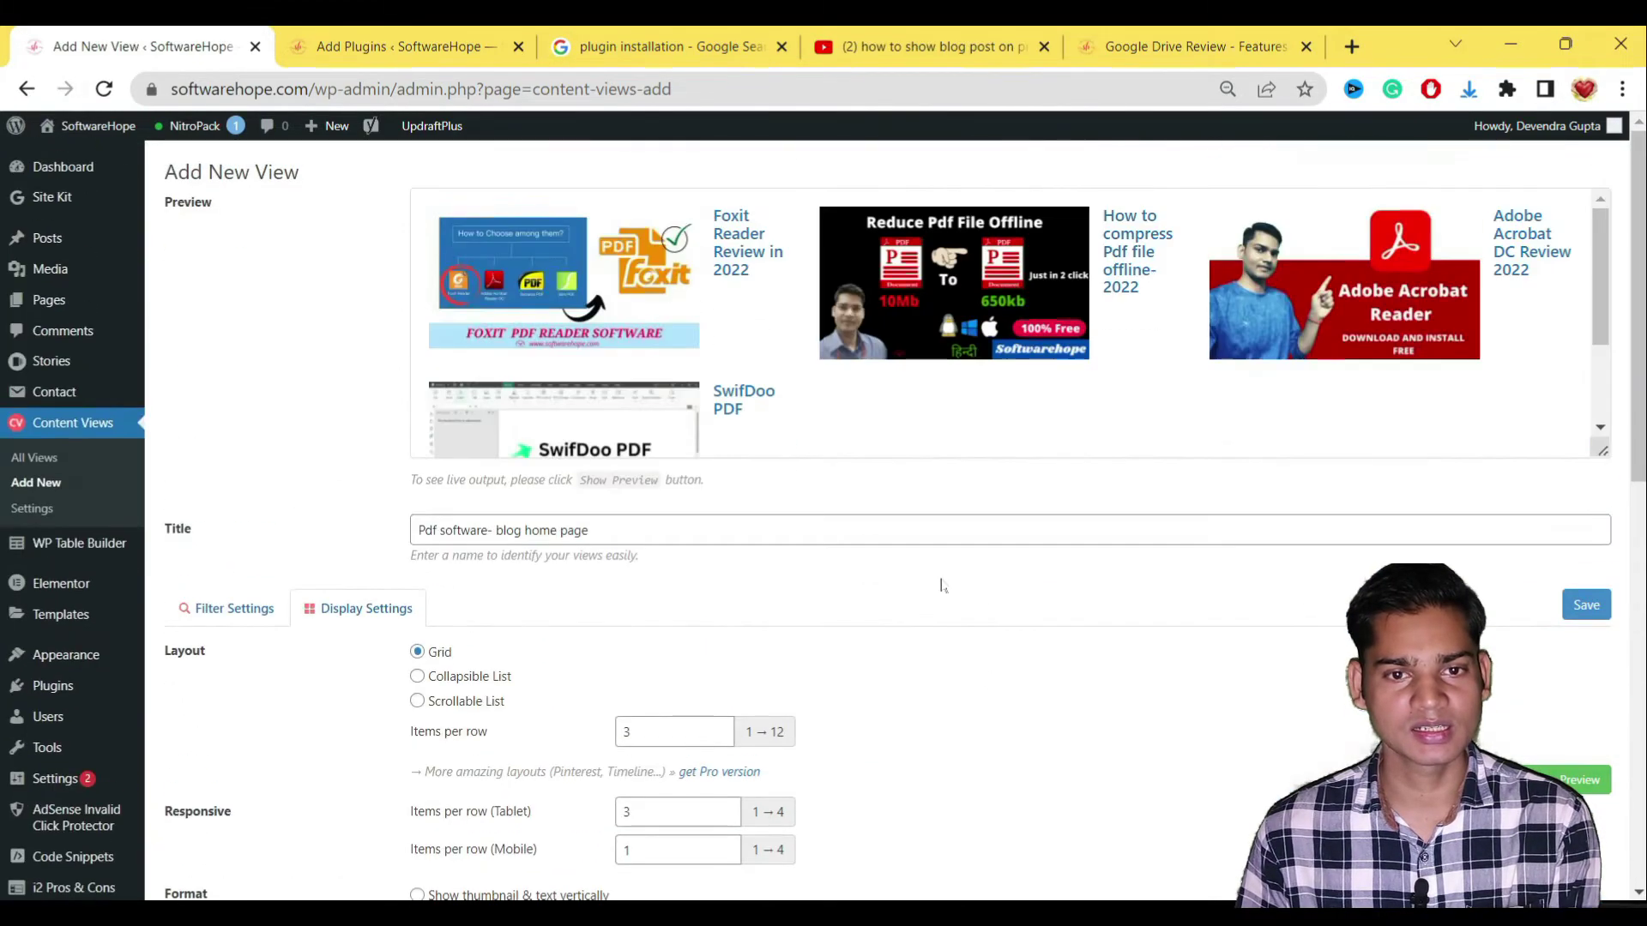
Step: Enable Show Meta Fields (Taxonomy, Author, Date, Comment) and update the preview
{"action": "scroll", "coordinate": [730, 332], "scroll_direction": "down", "scroll_amount": 6}
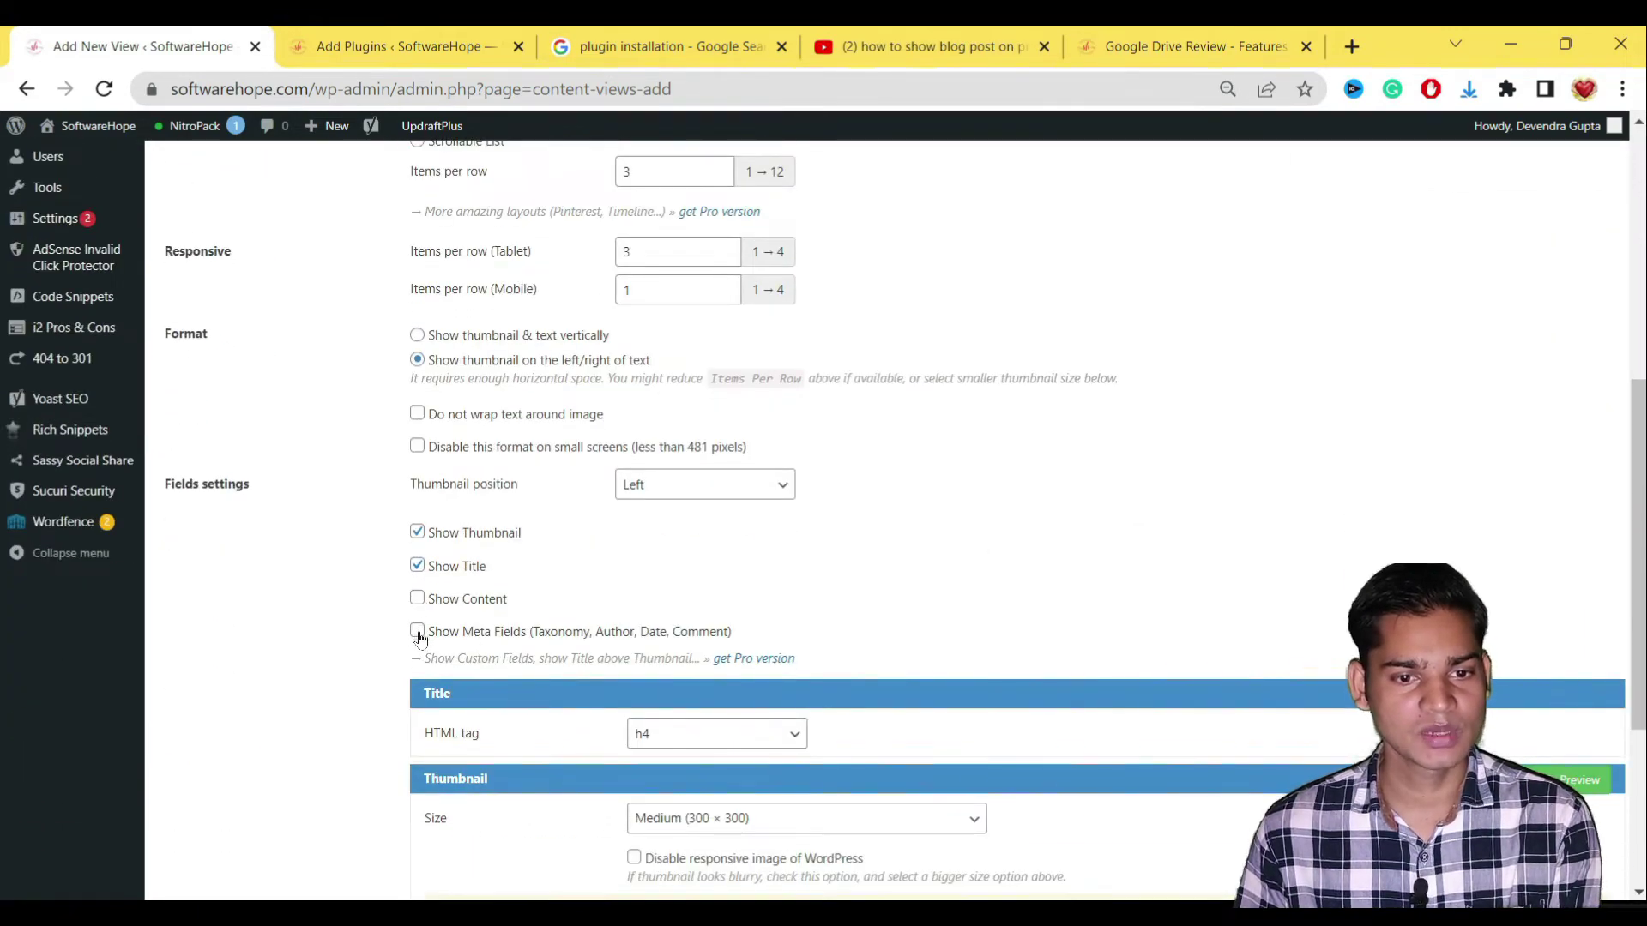
{"action": "left_click", "coordinate": [418, 634]}
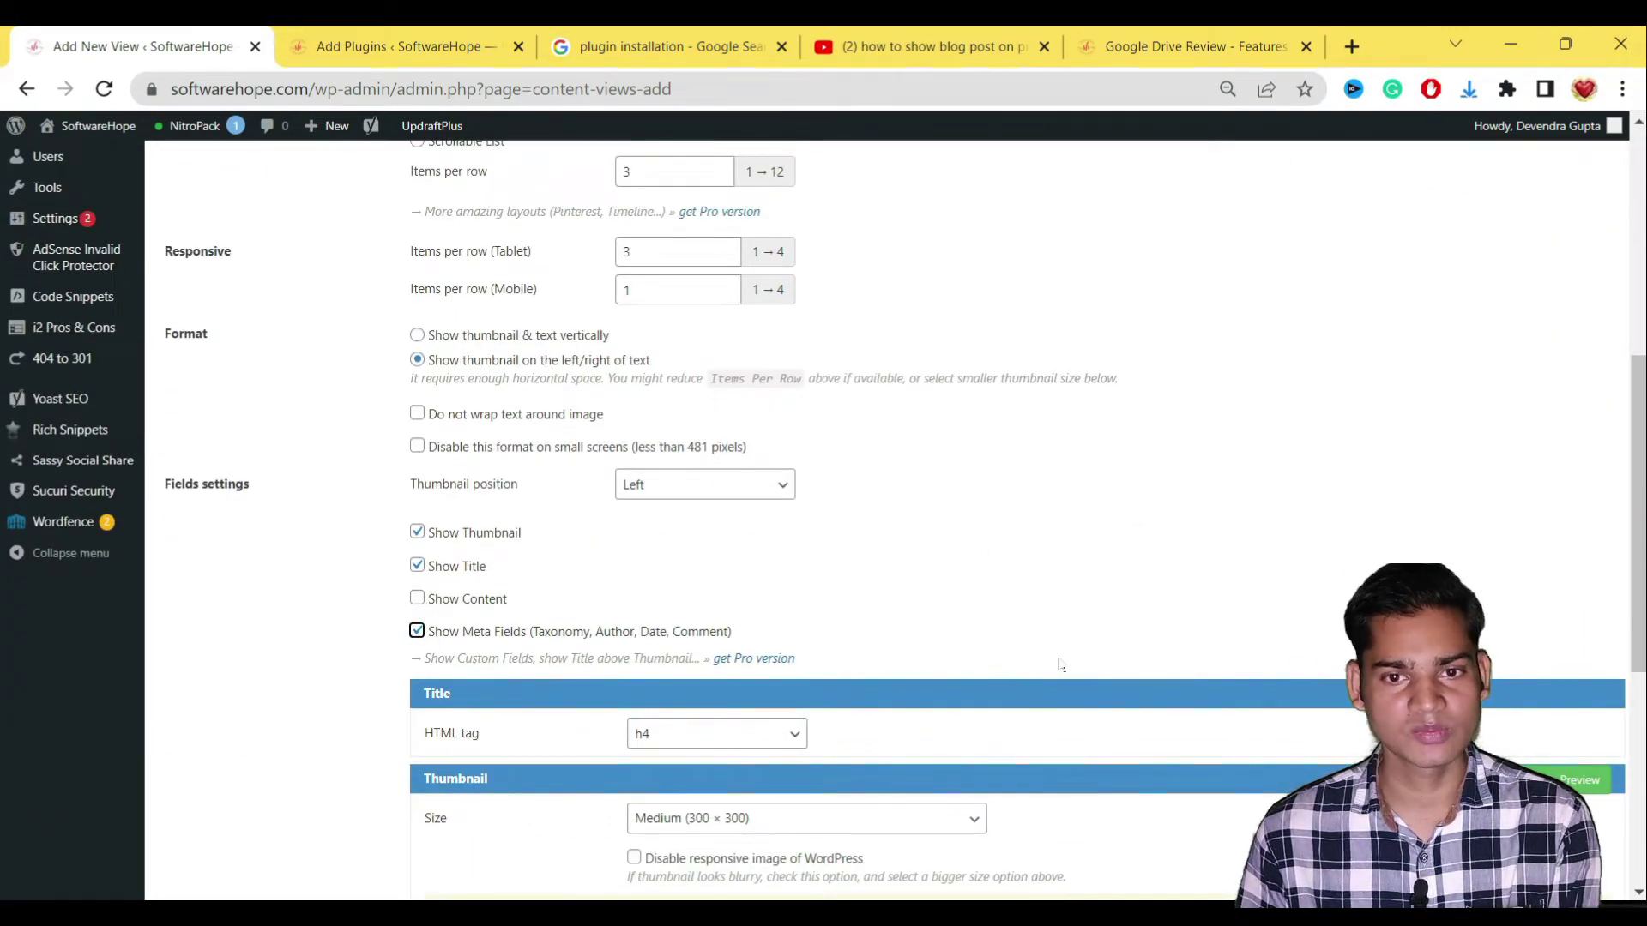
{"action": "scroll", "coordinate": [986, 515], "scroll_direction": "up", "scroll_amount": 6}
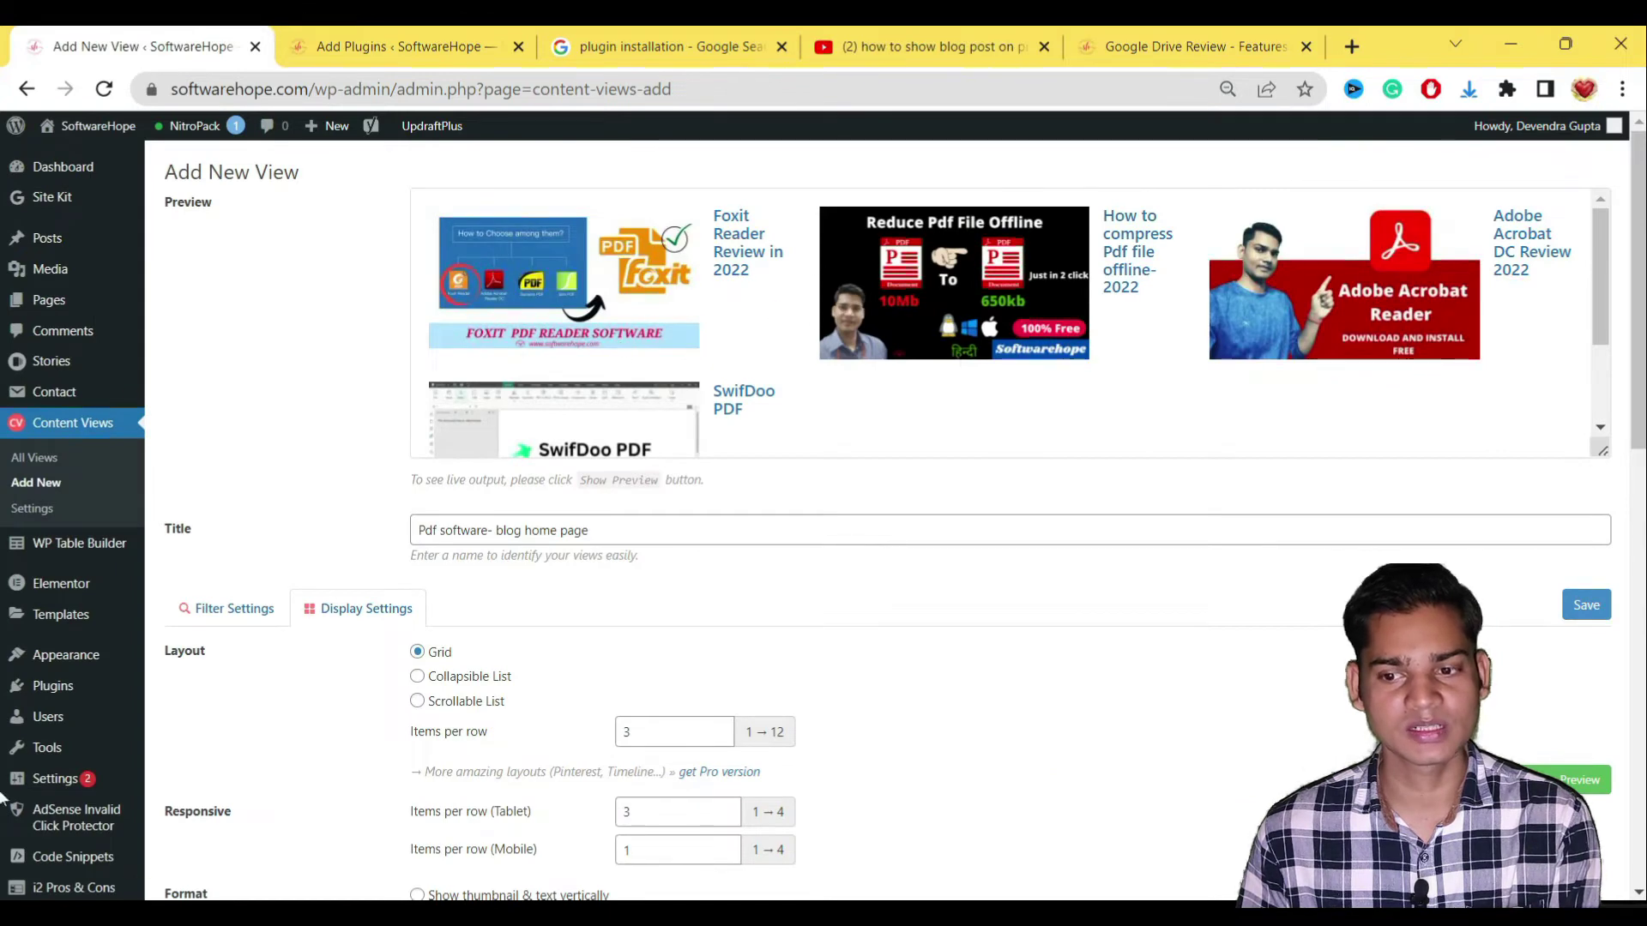
{"action": "scroll", "coordinate": [1083, 600], "scroll_direction": "down", "scroll_amount": 3}
{"action": "left_click", "coordinate": [1581, 779]}
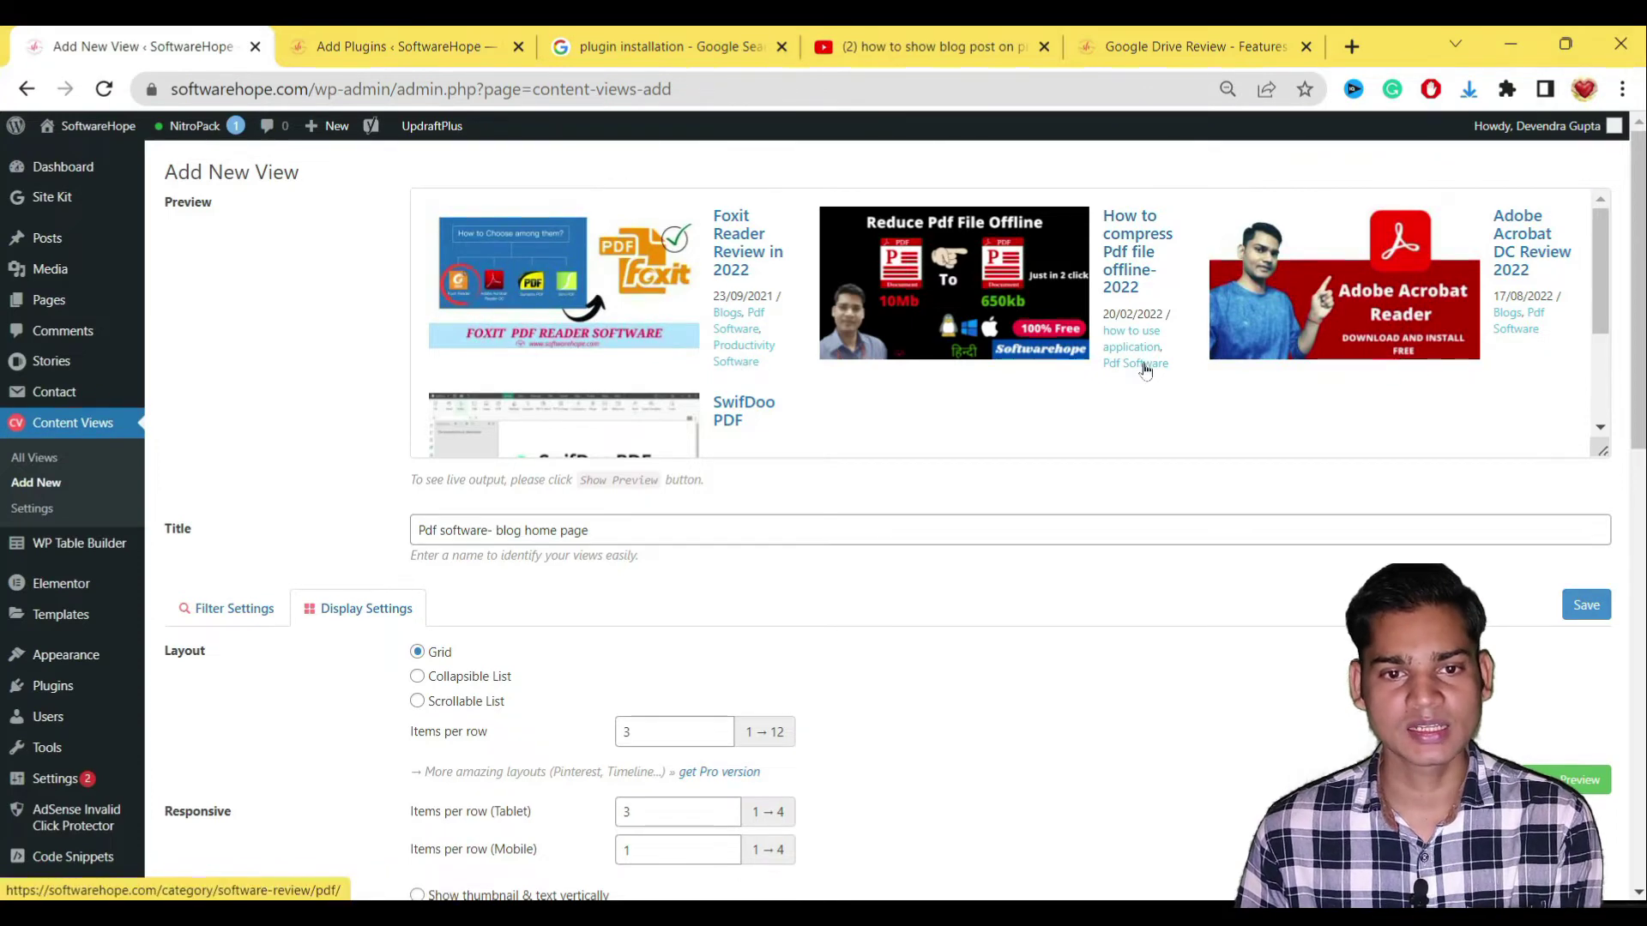
Step: Turn off the meta fields, title and thumbnail, set the format to Show thumbnail & text vertically, and update the preview
{"action": "scroll", "coordinate": [746, 562], "scroll_direction": "down", "scroll_amount": 6}
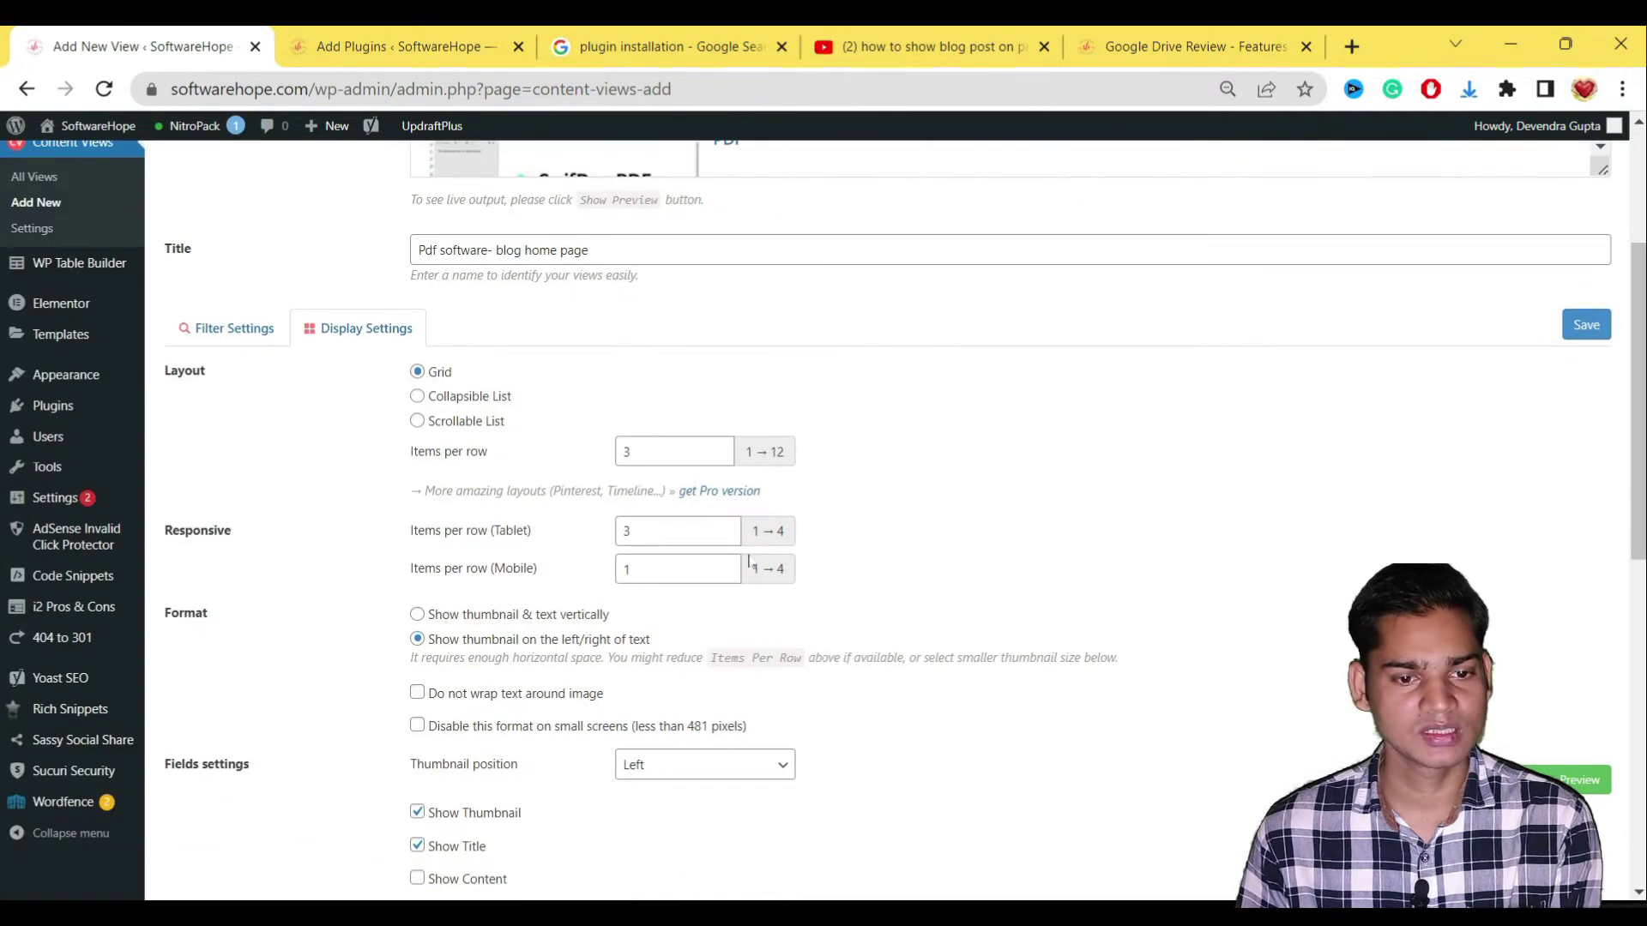
{"action": "left_click", "coordinate": [418, 631]}
{"action": "left_click", "coordinate": [418, 565]}
{"action": "left_click", "coordinate": [471, 535]}
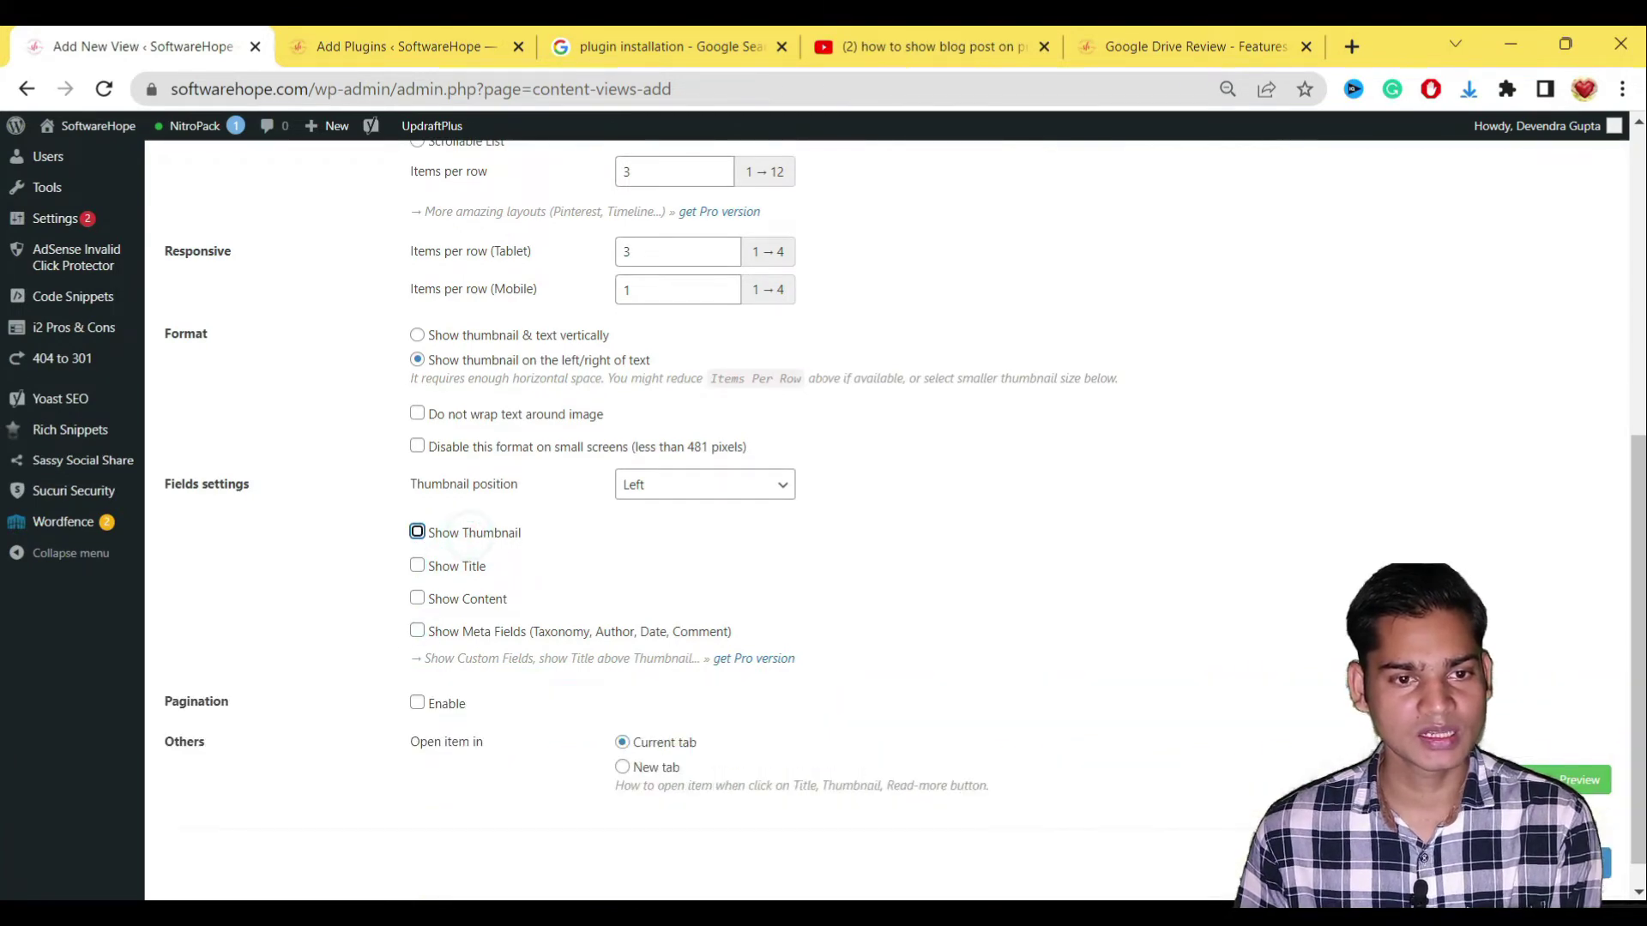
{"action": "left_click", "coordinate": [419, 335]}
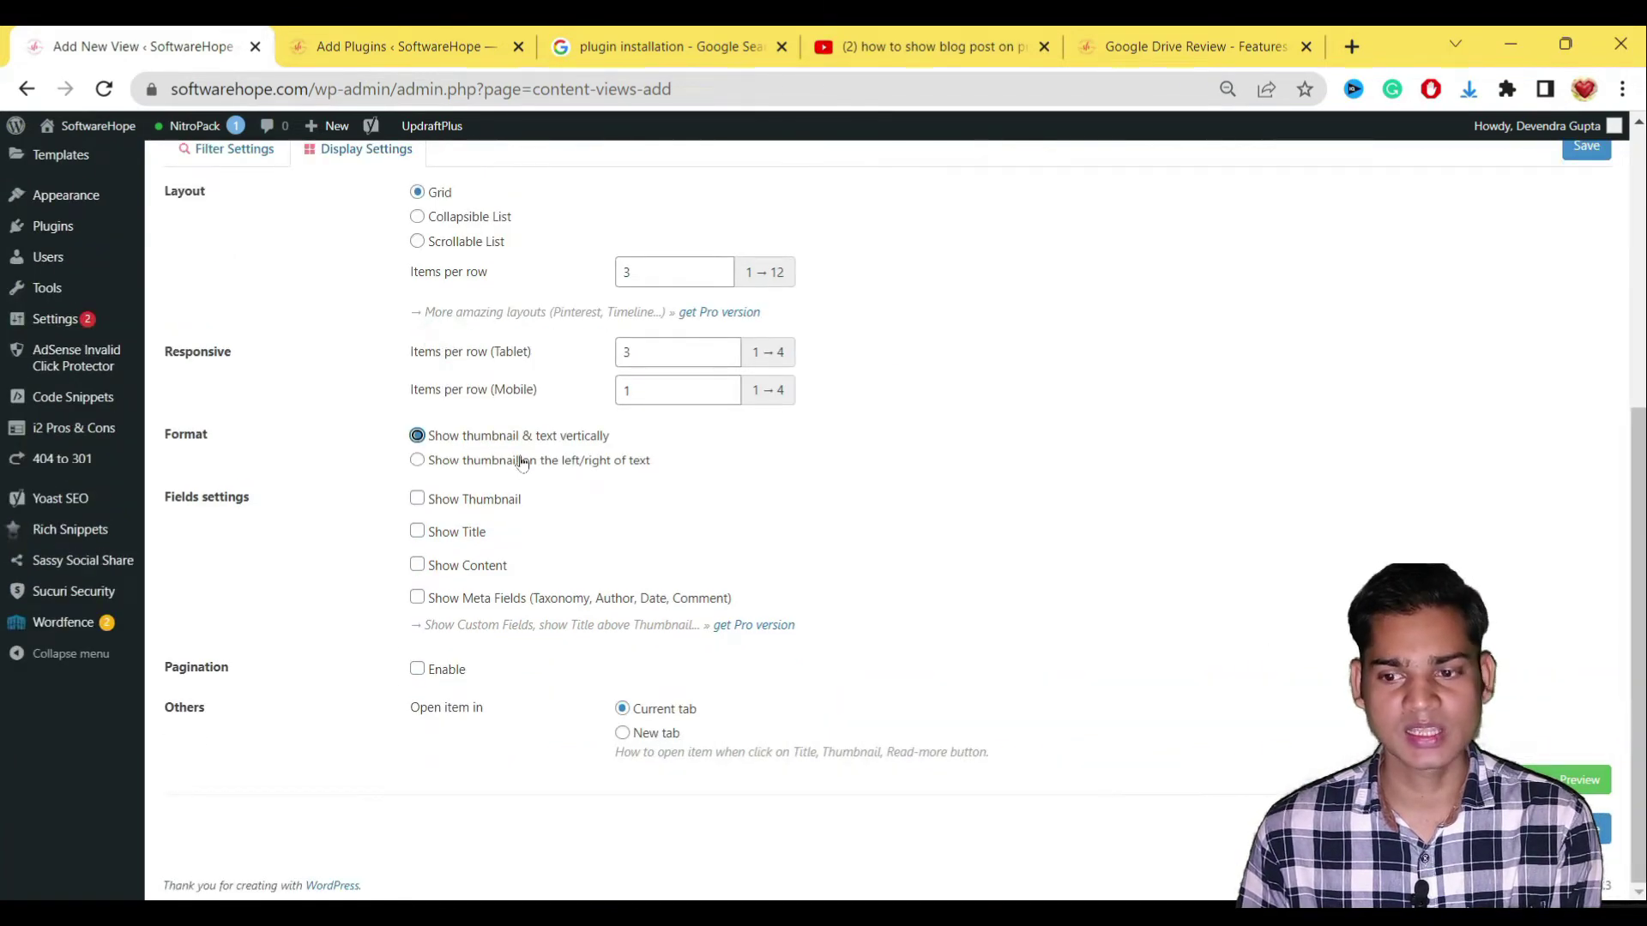
{"action": "scroll", "coordinate": [1050, 614], "scroll_direction": "up", "scroll_amount": 5}
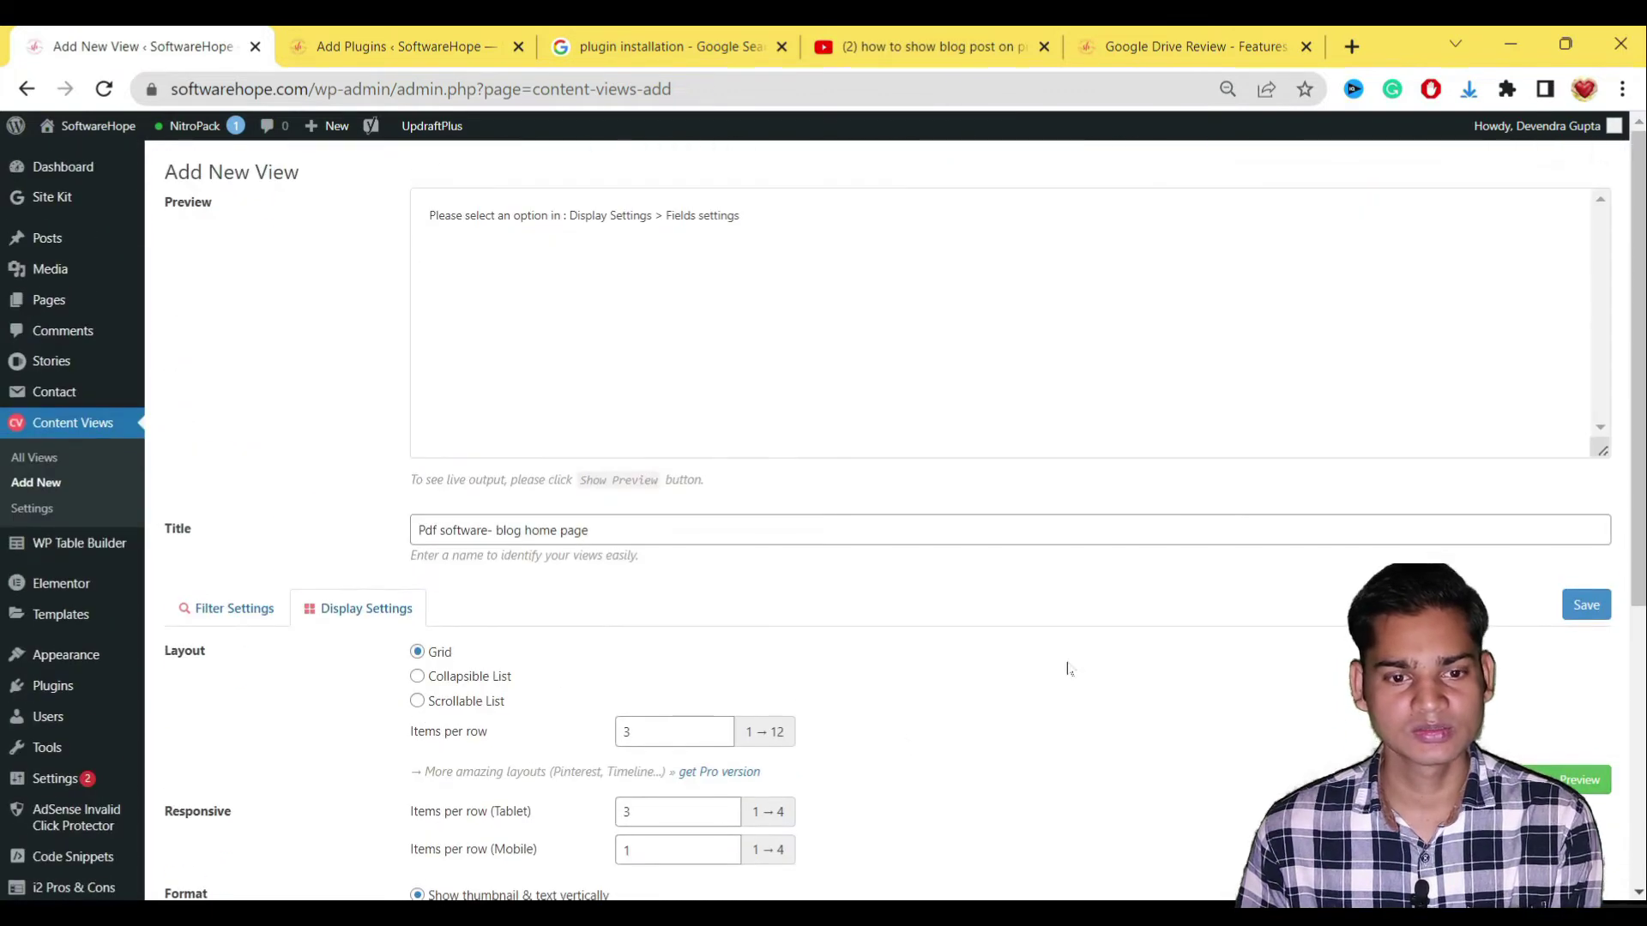
Step: Re-enable Show Thumbnail, Show Title and Show Content, and check the posts in the updated preview
{"action": "scroll", "coordinate": [745, 725], "scroll_direction": "down", "scroll_amount": 3}
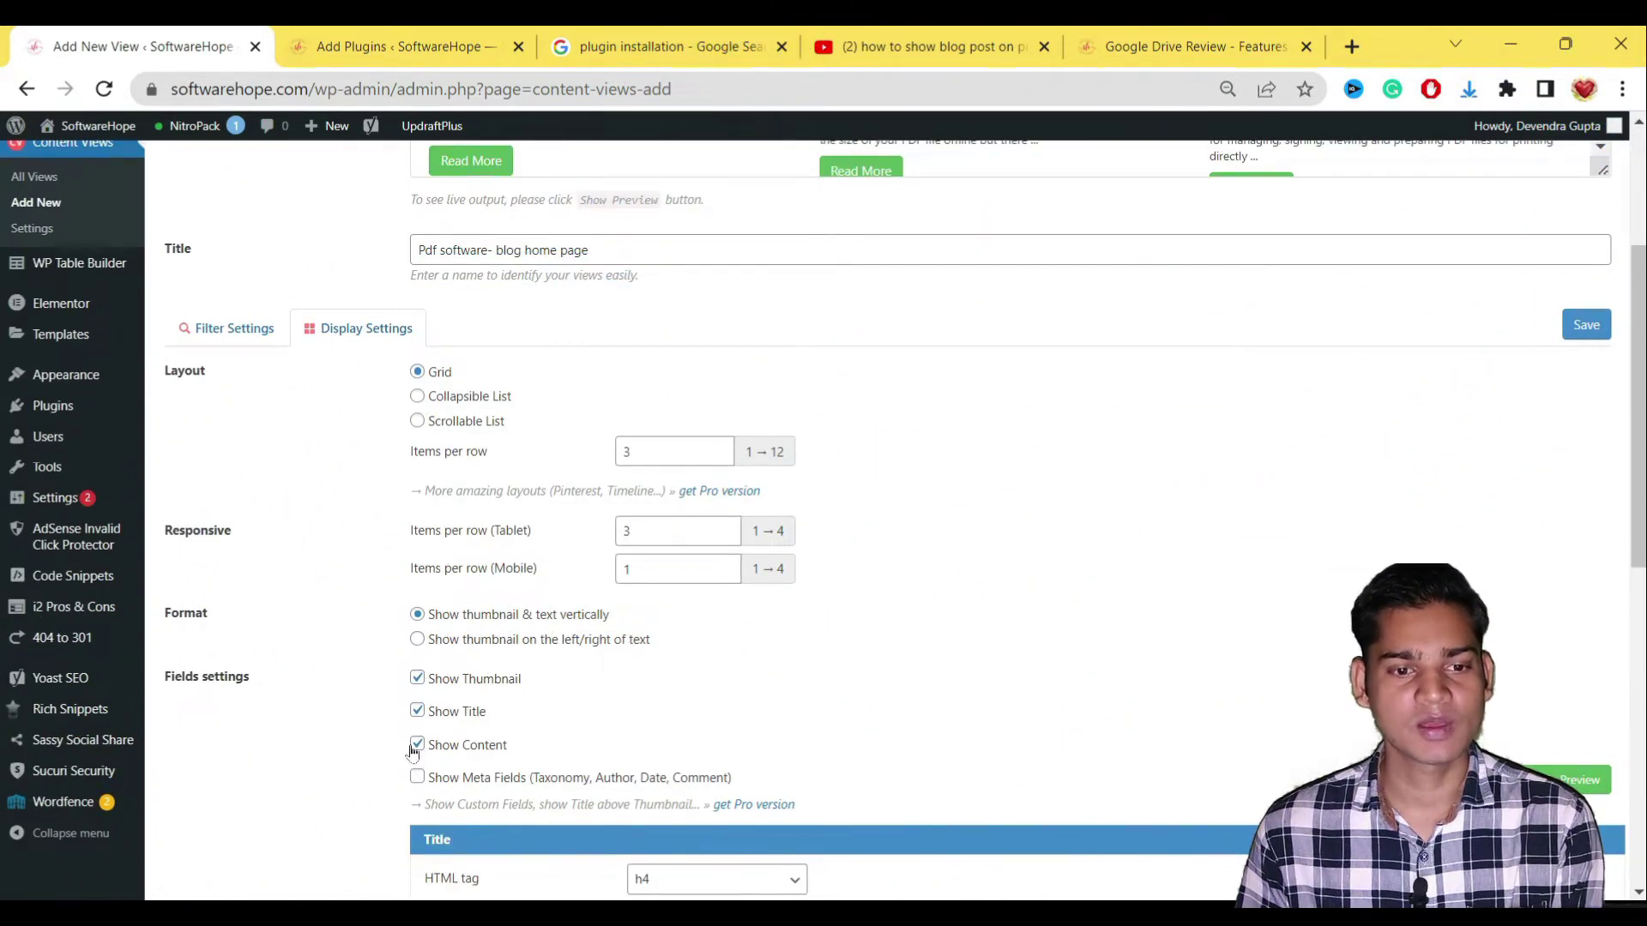
{"action": "scroll", "coordinate": [1013, 624], "scroll_direction": "up", "scroll_amount": 3}
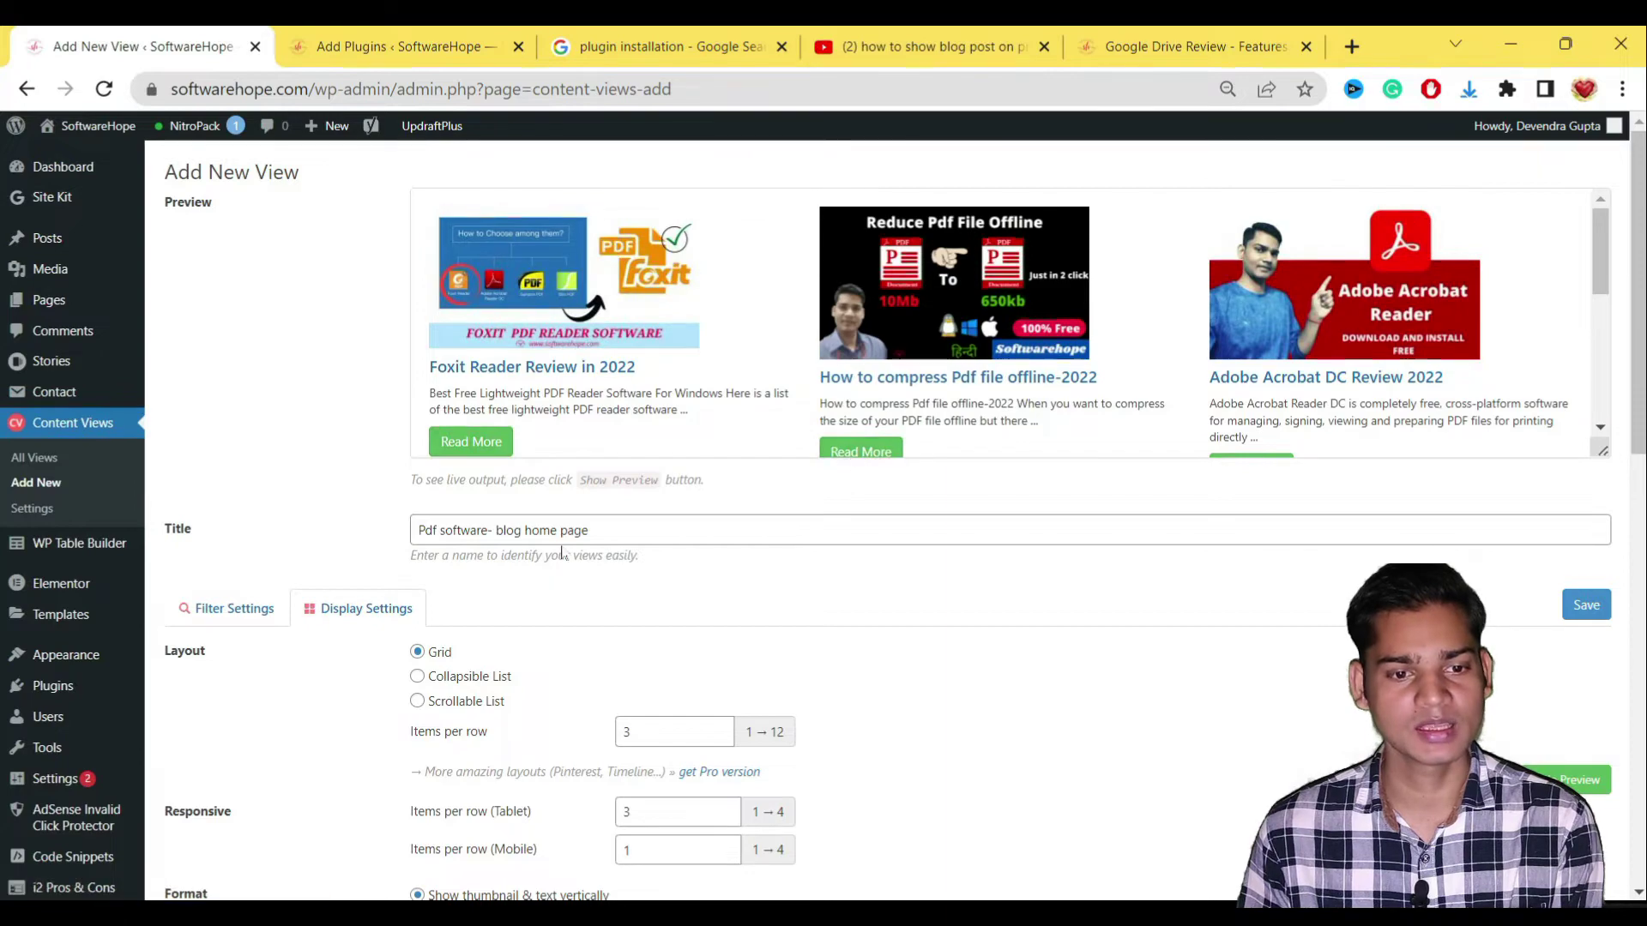
{"action": "scroll", "coordinate": [734, 450], "scroll_direction": "down", "scroll_amount": 10}
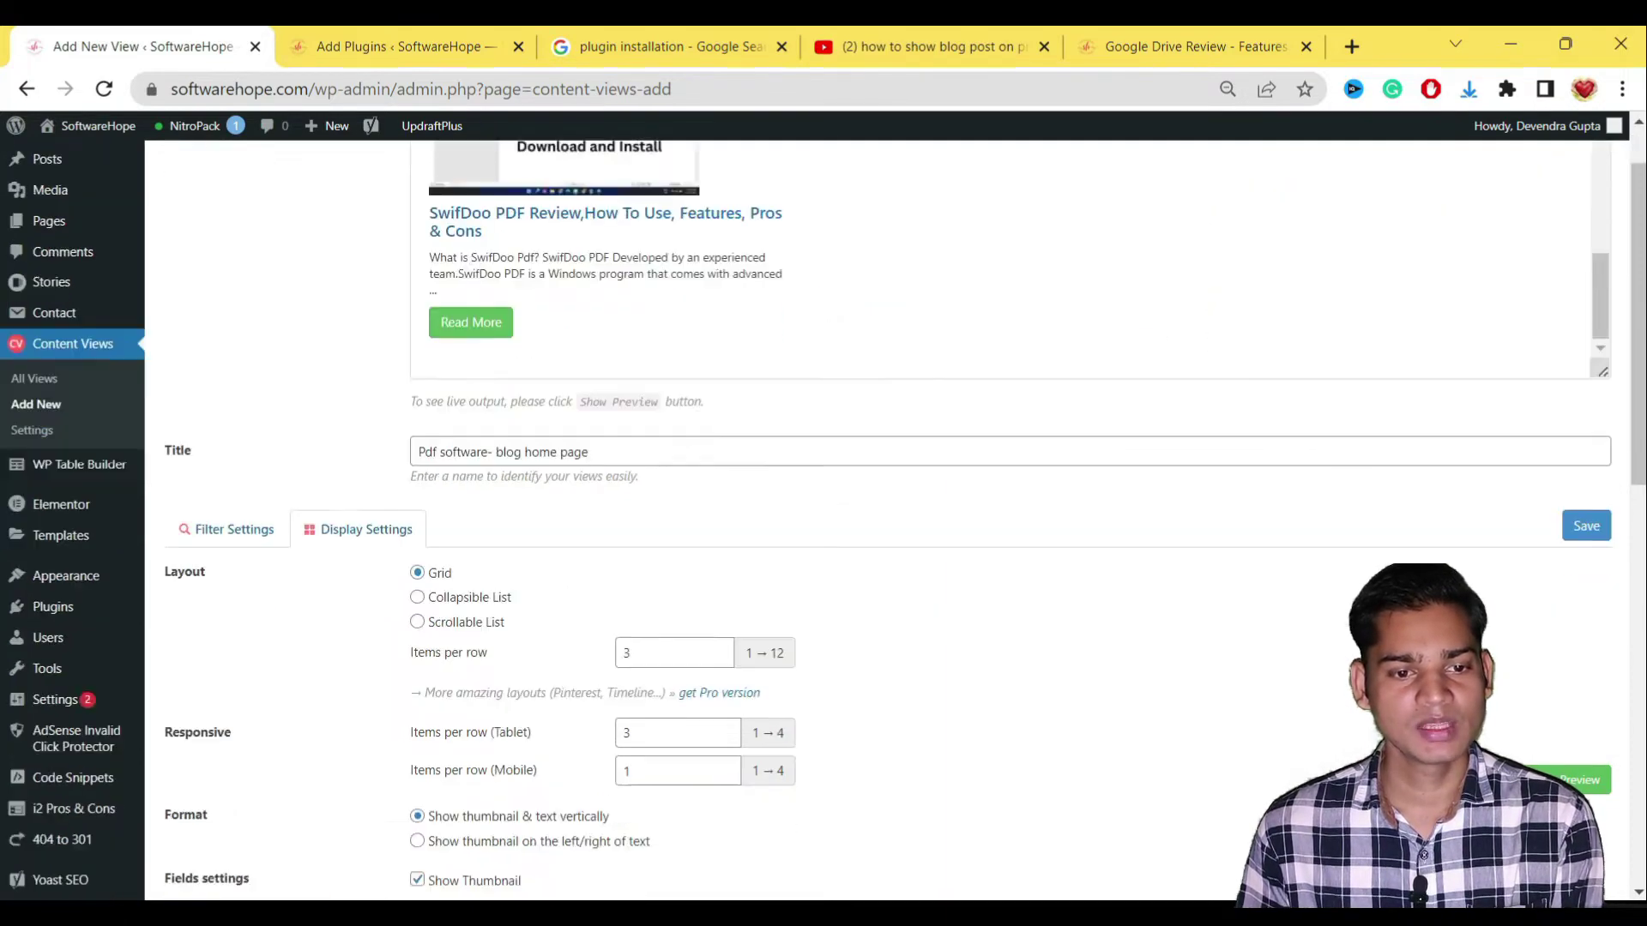
{"action": "scroll", "coordinate": [596, 618], "scroll_direction": "up", "scroll_amount": 4}
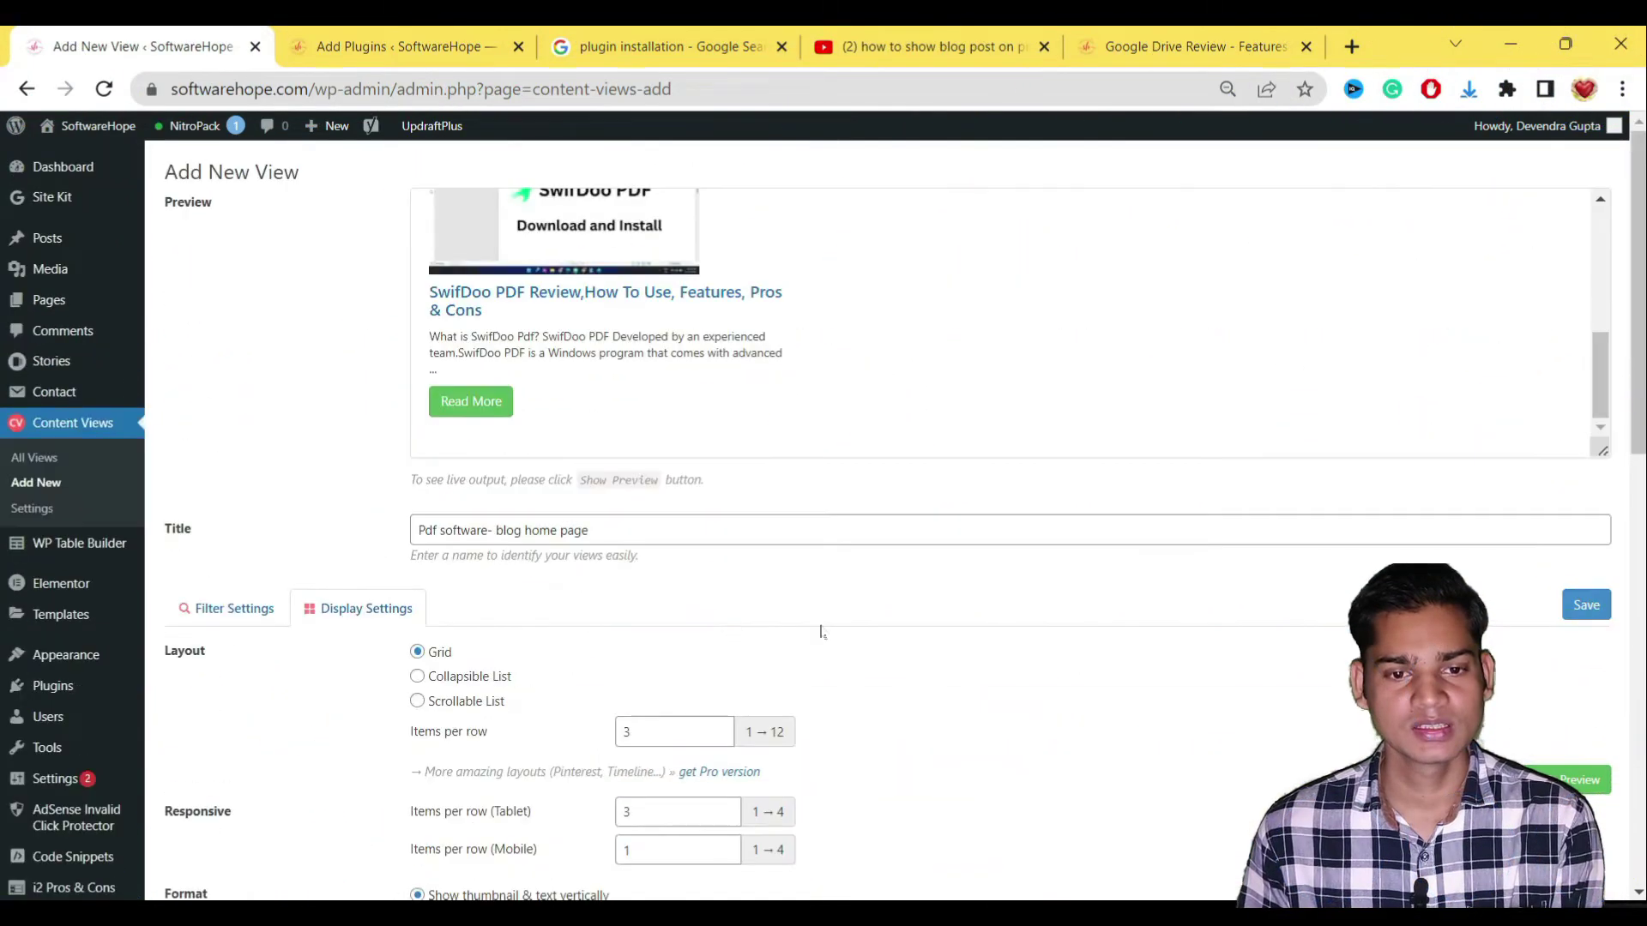
Step: Set the HTML tag of the post titles to h3 and check the preview
{"action": "scroll", "coordinate": [821, 632], "scroll_direction": "down", "scroll_amount": 10}
{"action": "left_click", "coordinate": [747, 325]}
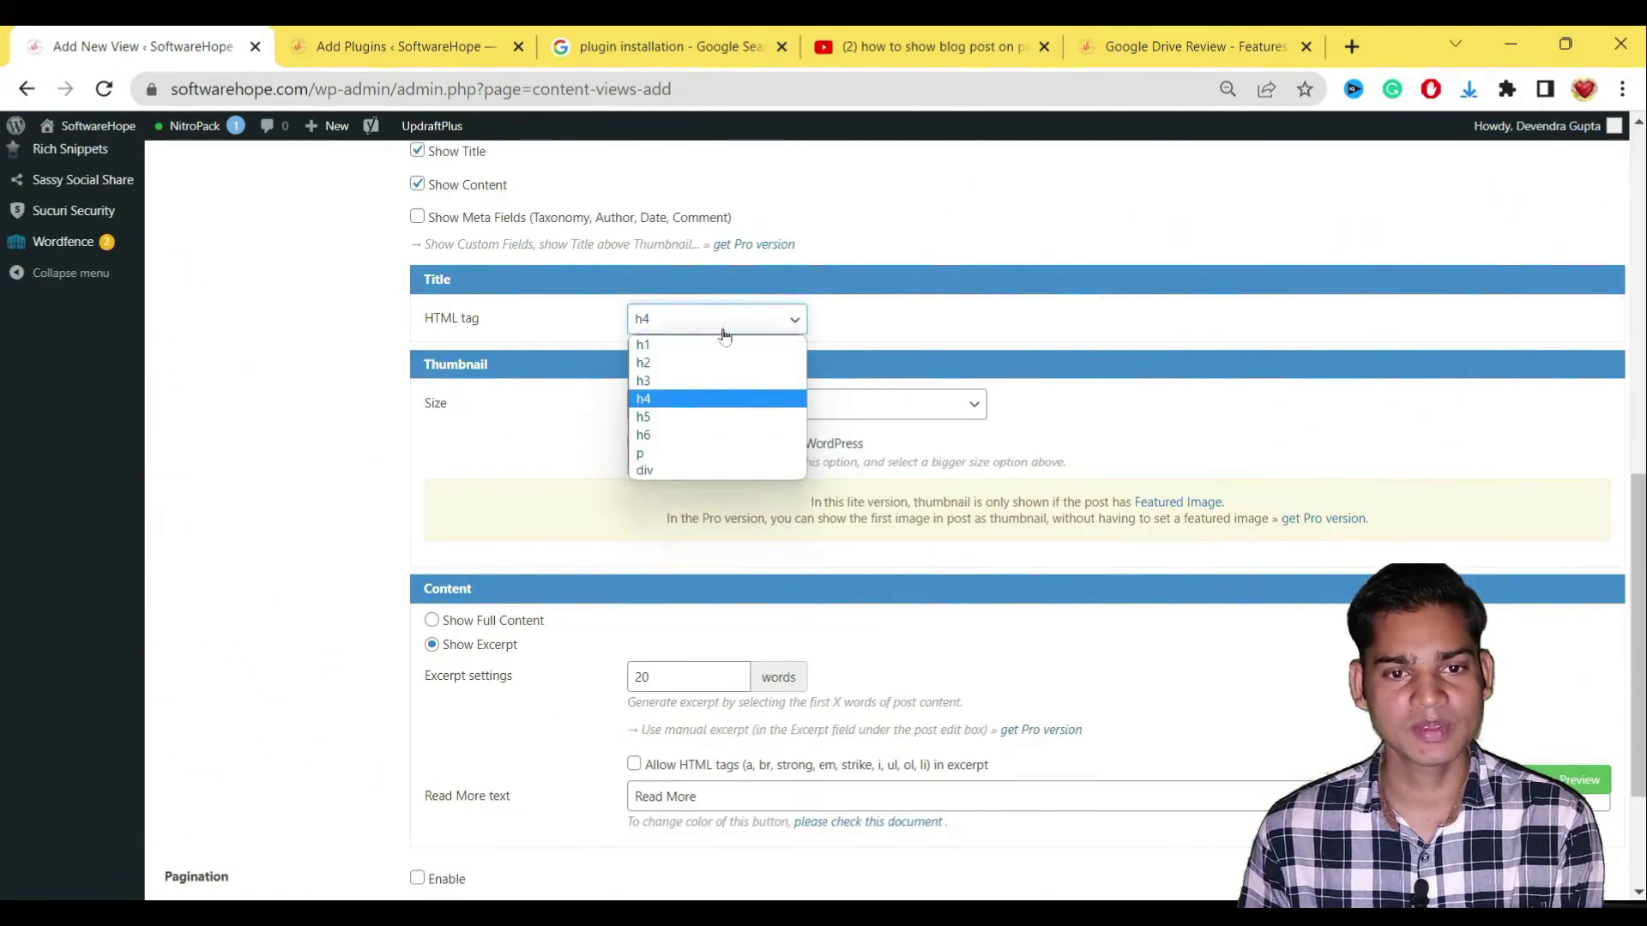
{"action": "left_click", "coordinate": [1011, 271]}
{"action": "scroll", "coordinate": [625, 644], "scroll_direction": "up", "scroll_amount": 15}
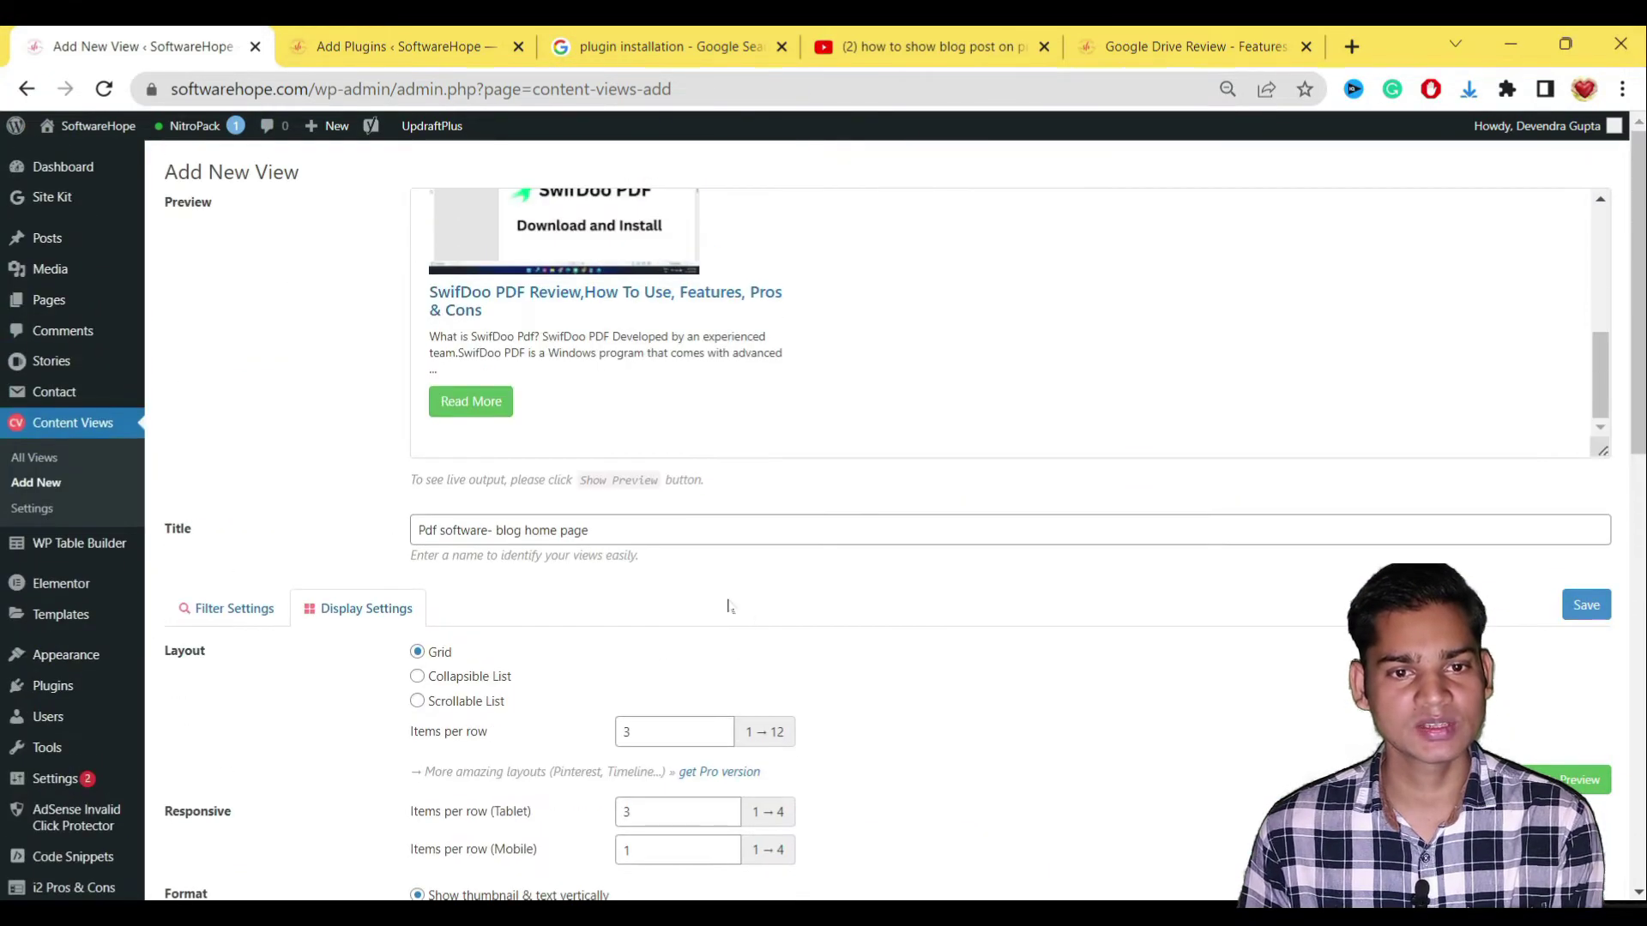
{"action": "scroll", "coordinate": [547, 375], "scroll_direction": "down", "scroll_amount": 10}
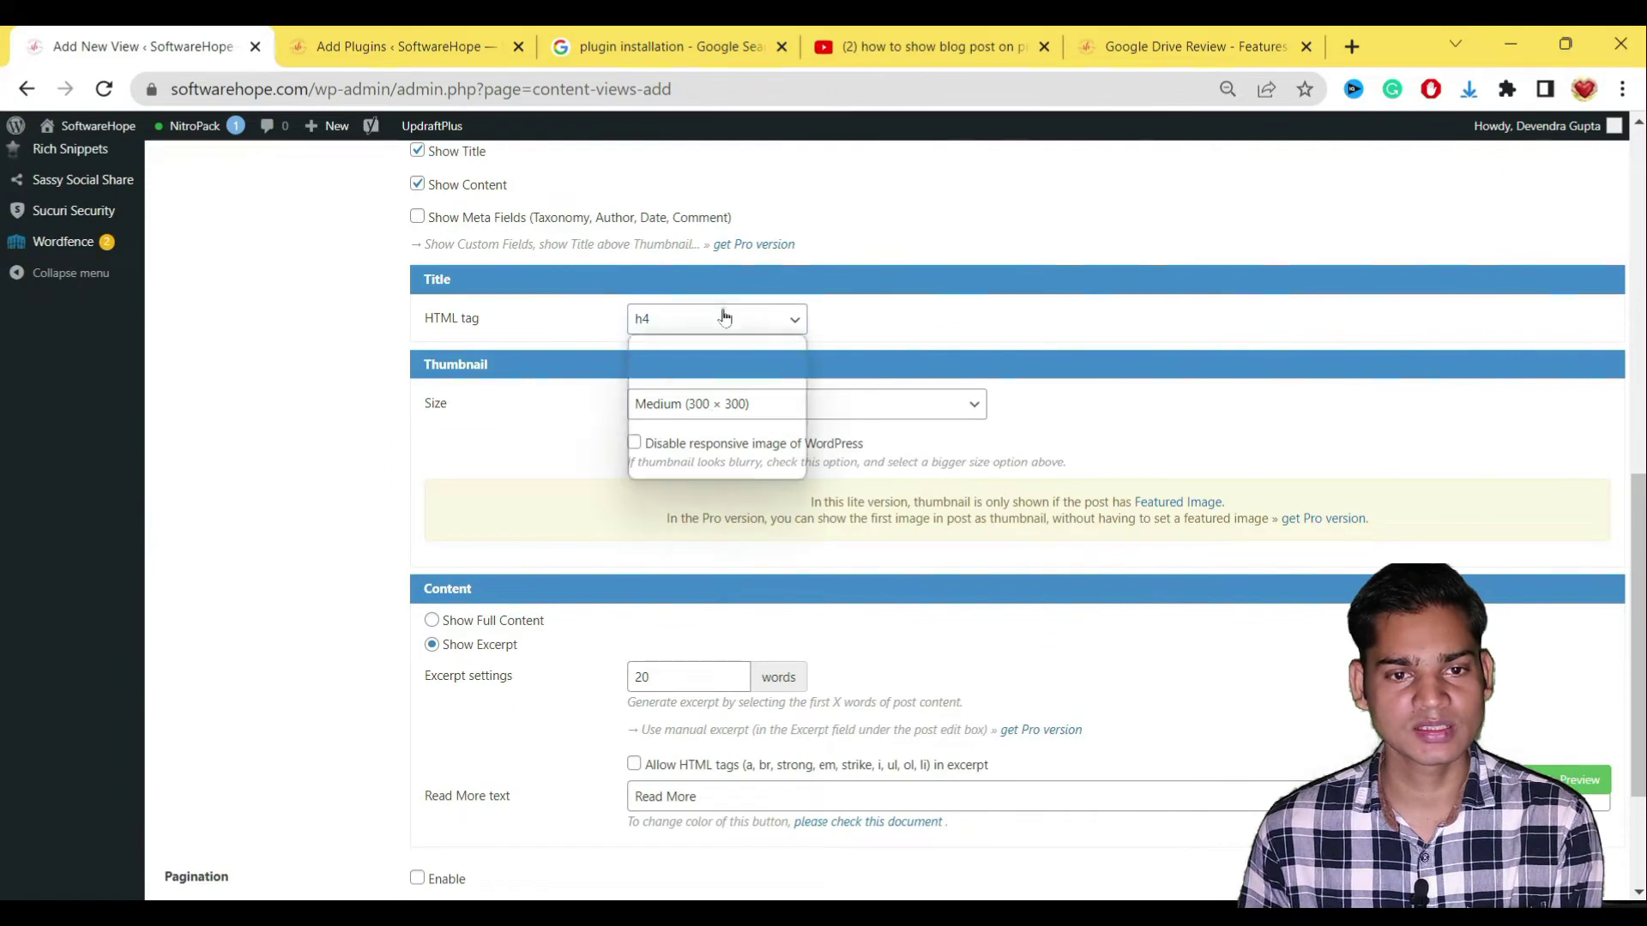
{"action": "left_click", "coordinate": [723, 321]}
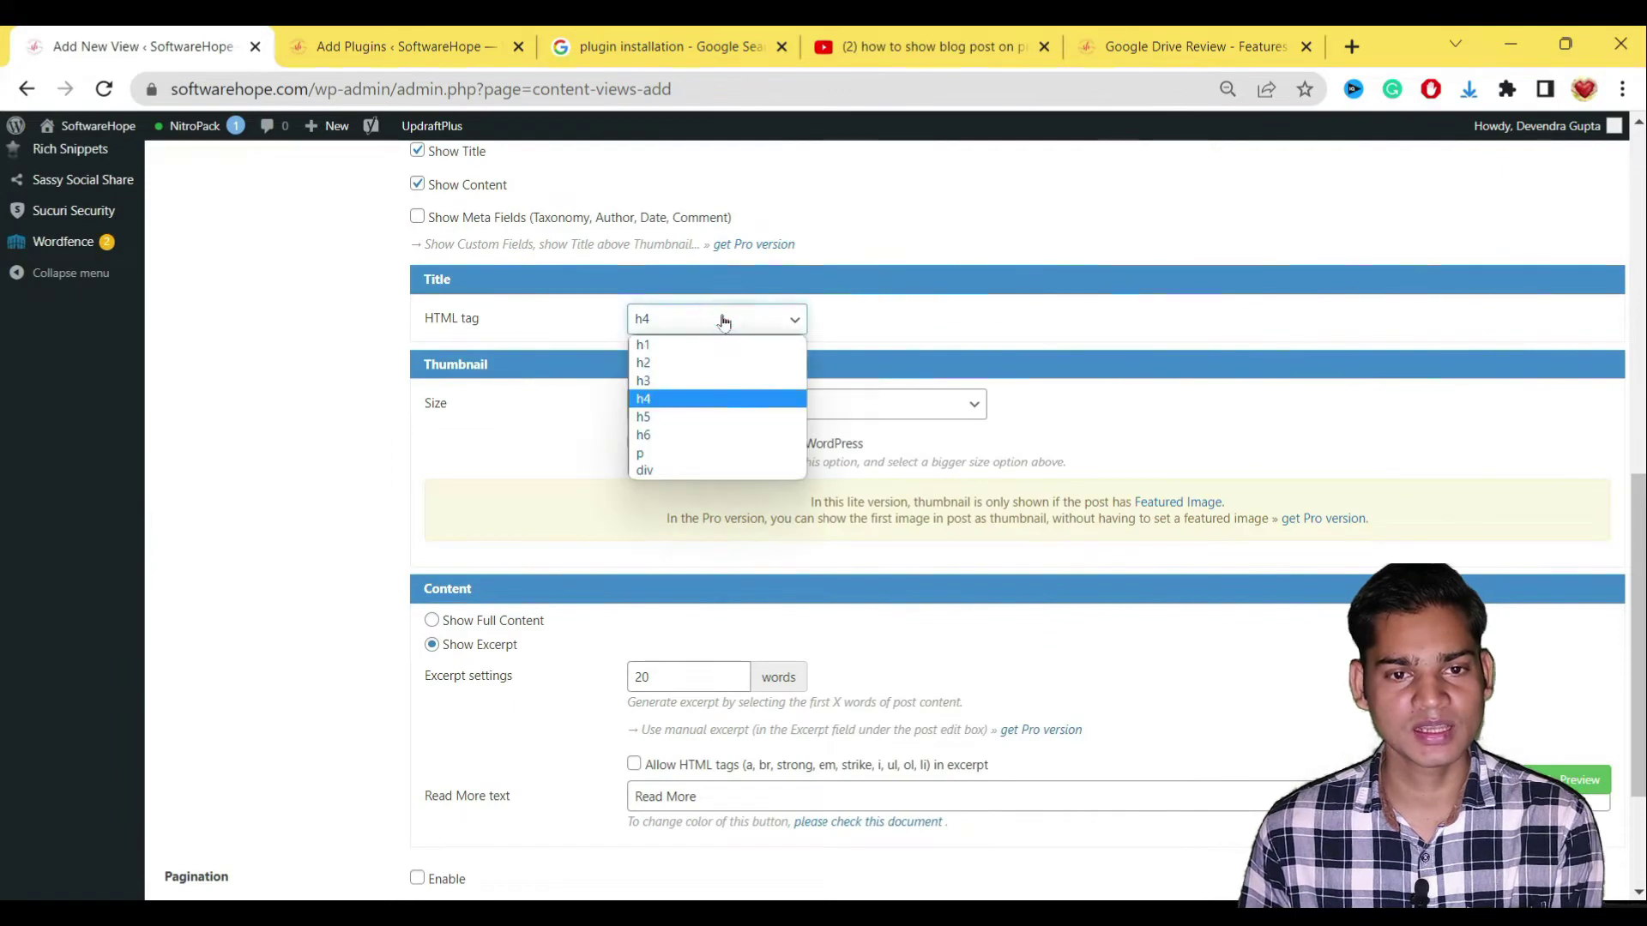
{"action": "left_click", "coordinate": [673, 380]}
{"action": "scroll", "coordinate": [1037, 600], "scroll_direction": "up", "scroll_amount": 10}
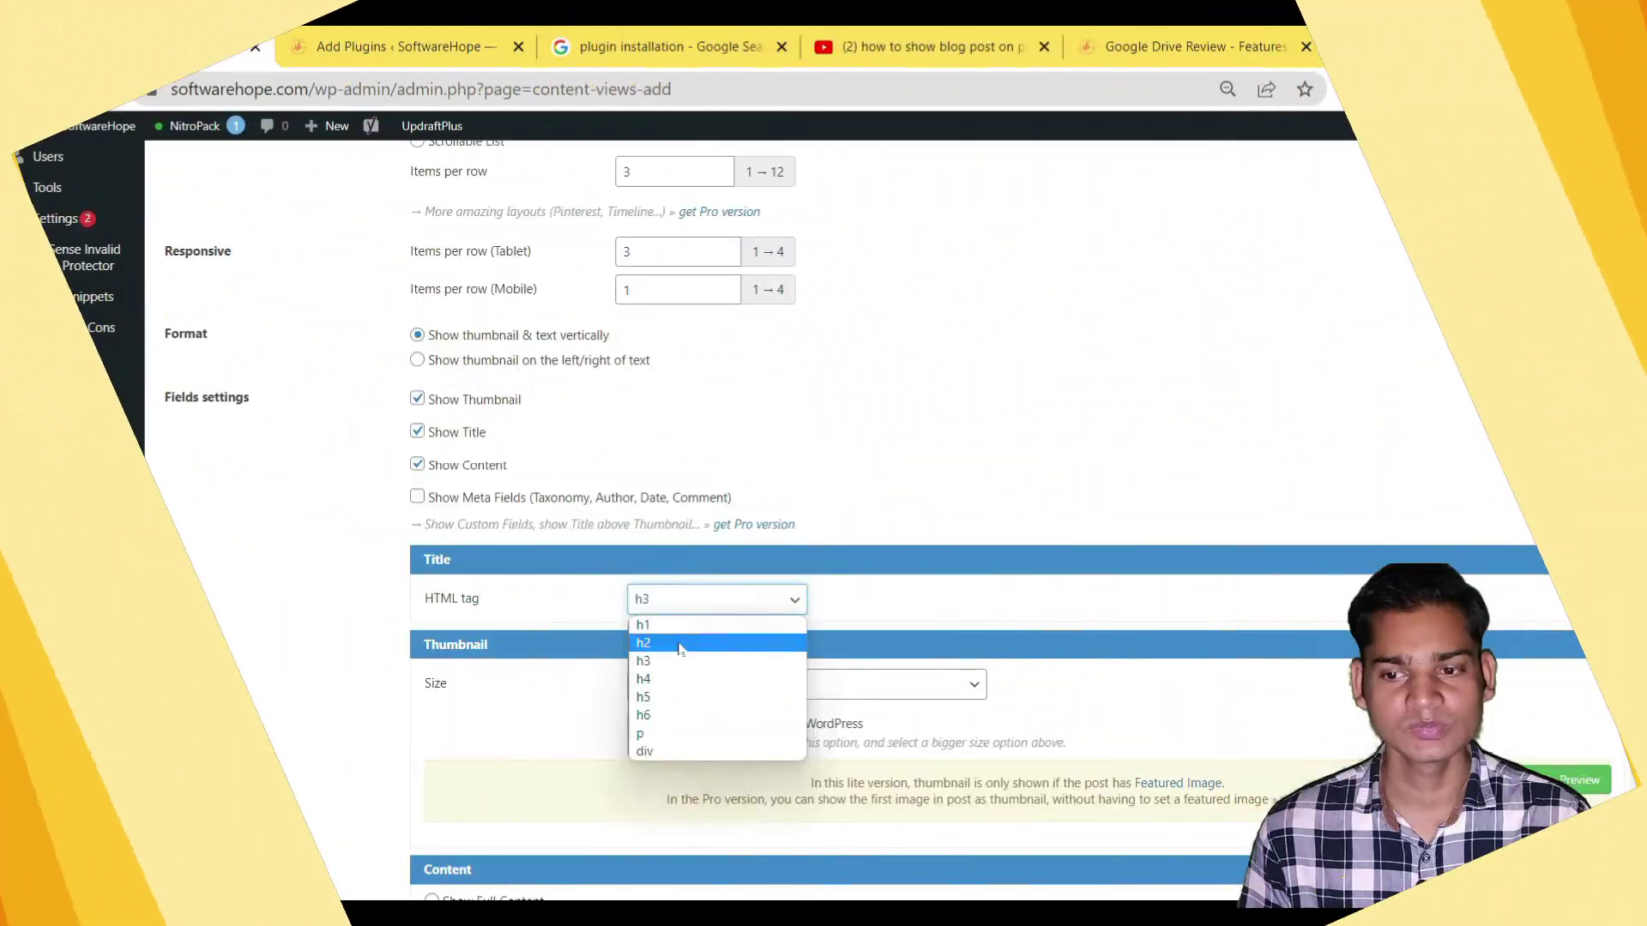
Step: Set the HTML tag of the post titles to h2 and check the titles in the preview
{"action": "left_click", "coordinate": [665, 647]}
{"action": "scroll", "coordinate": [965, 484], "scroll_direction": "up", "scroll_amount": 10}
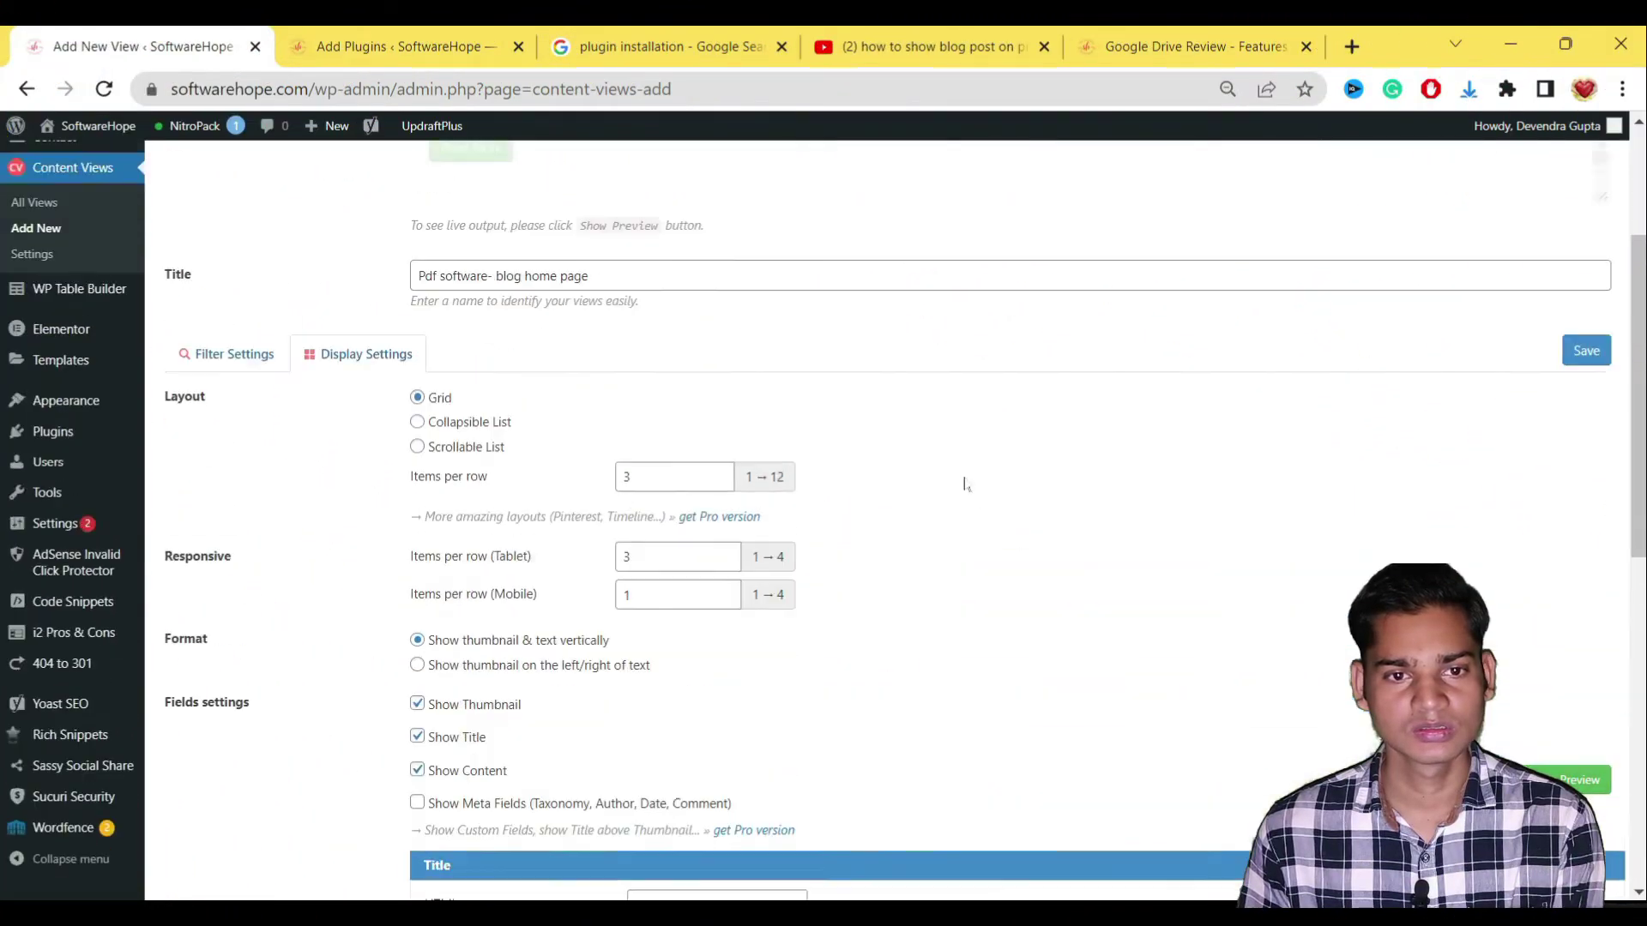
{"action": "scroll", "coordinate": [691, 347], "scroll_direction": "up", "scroll_amount": 4}
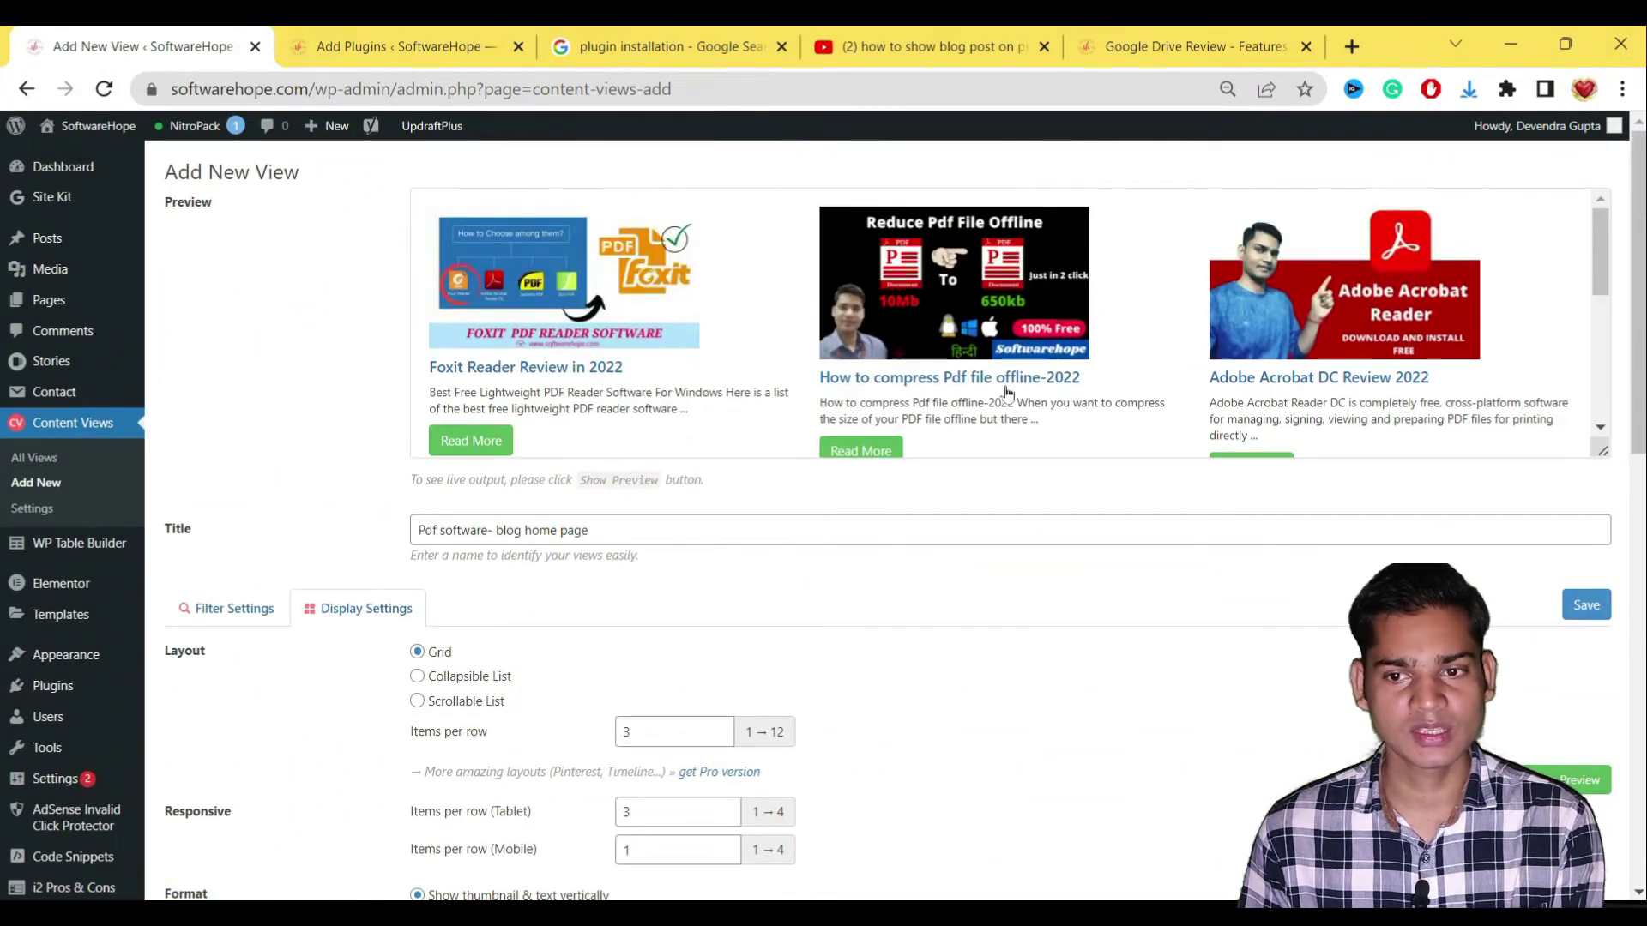
{"action": "scroll", "coordinate": [1004, 394], "scroll_direction": "down", "scroll_amount": 3}
{"action": "scroll", "coordinate": [550, 620], "scroll_direction": "down", "scroll_amount": 10}
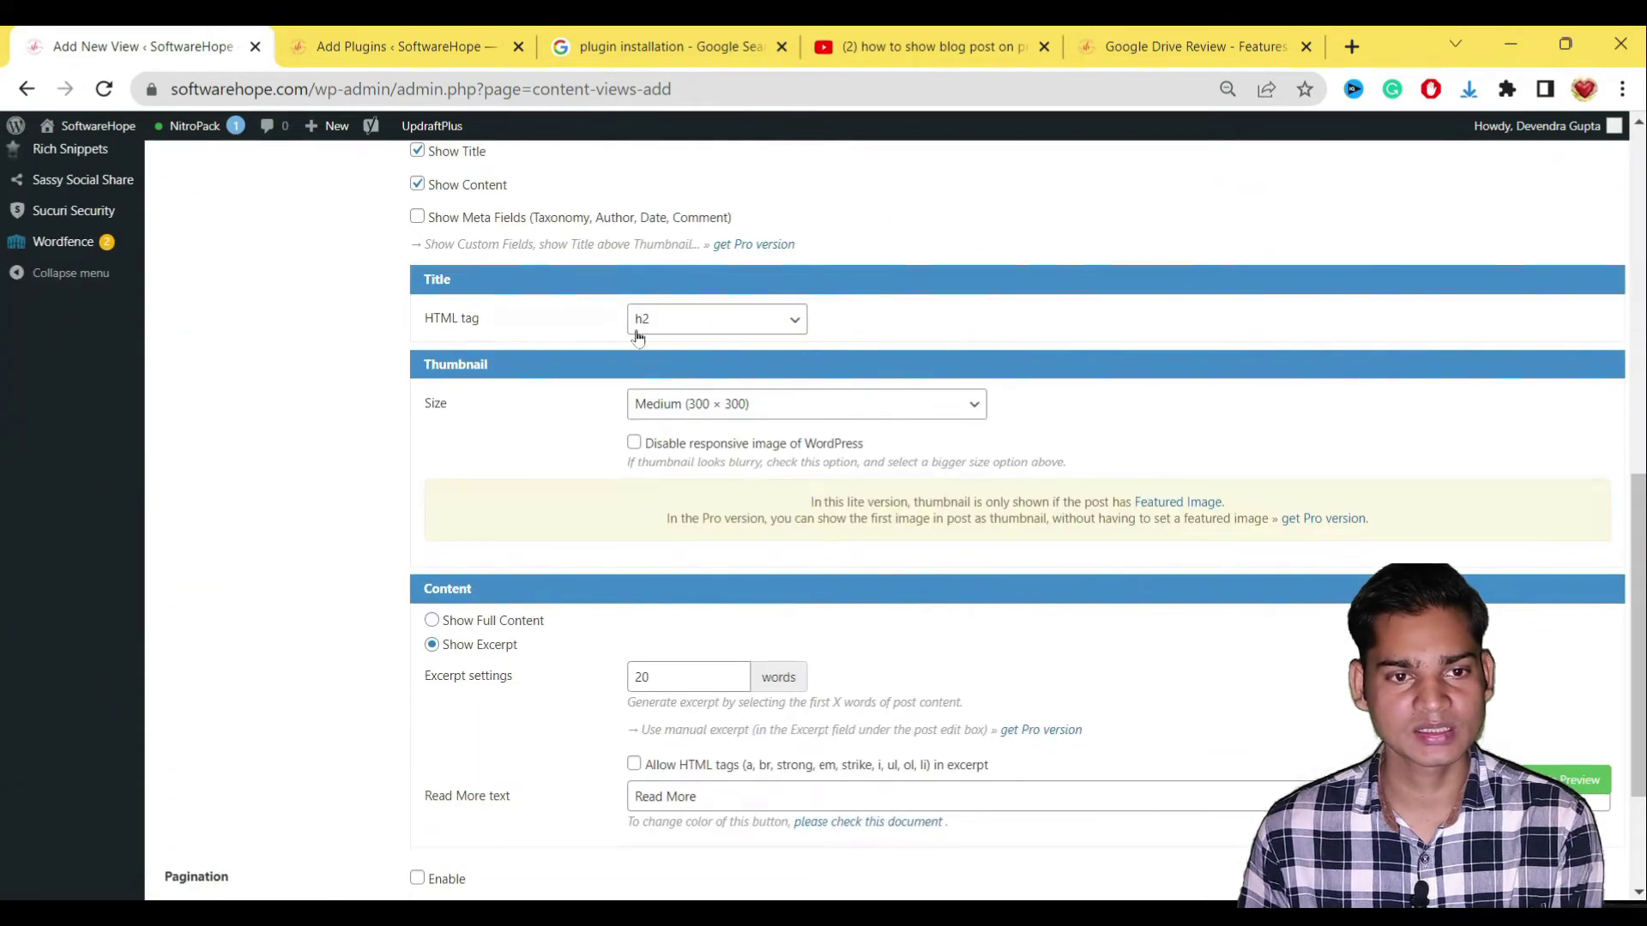
Step: Set the thumbnail size to Large (1024 × 1024), update the preview and check the post images
{"action": "scroll", "coordinate": [669, 401], "scroll_direction": "up", "scroll_amount": 3}
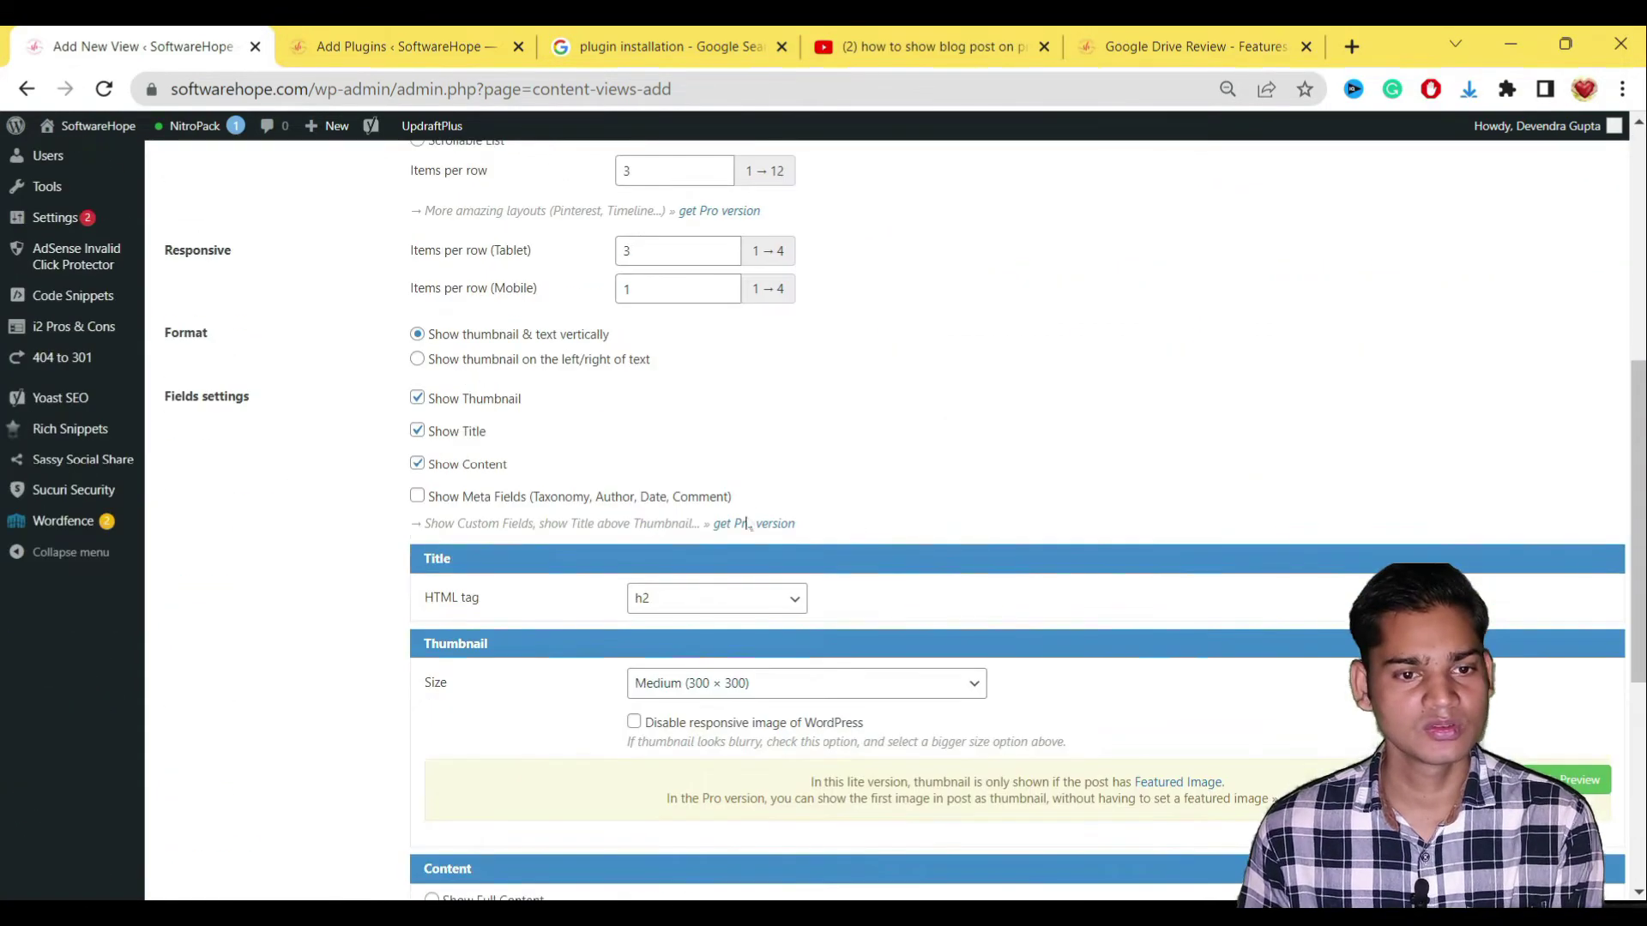
{"action": "scroll", "coordinate": [600, 566], "scroll_direction": "down", "scroll_amount": 3}
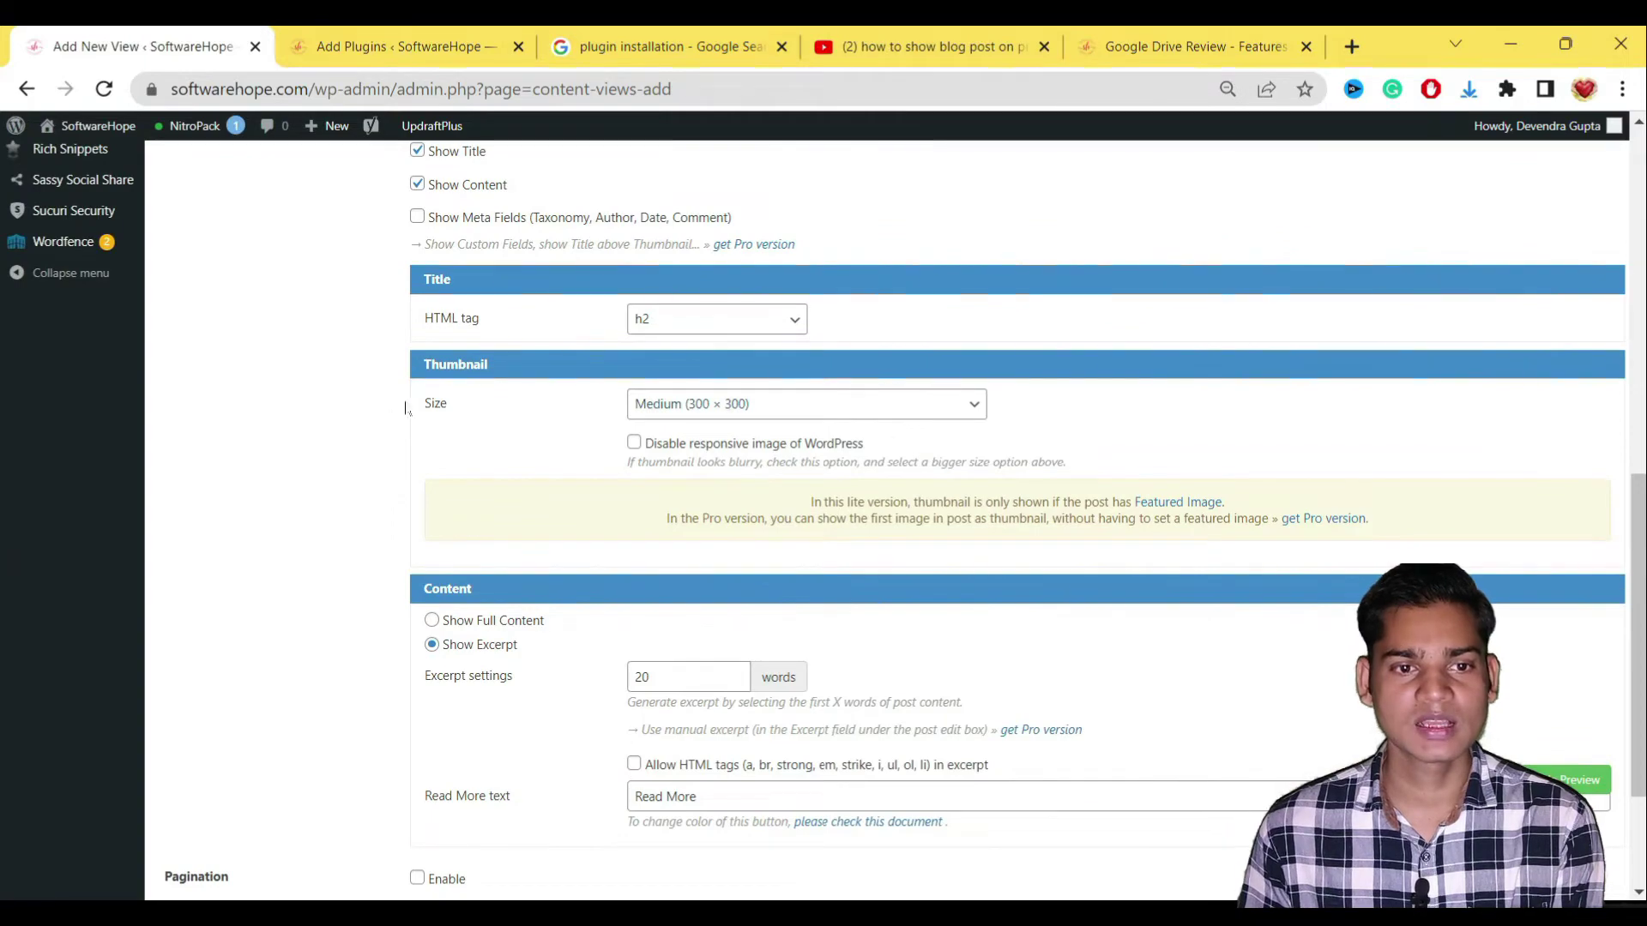
{"action": "left_click", "coordinate": [769, 404]}
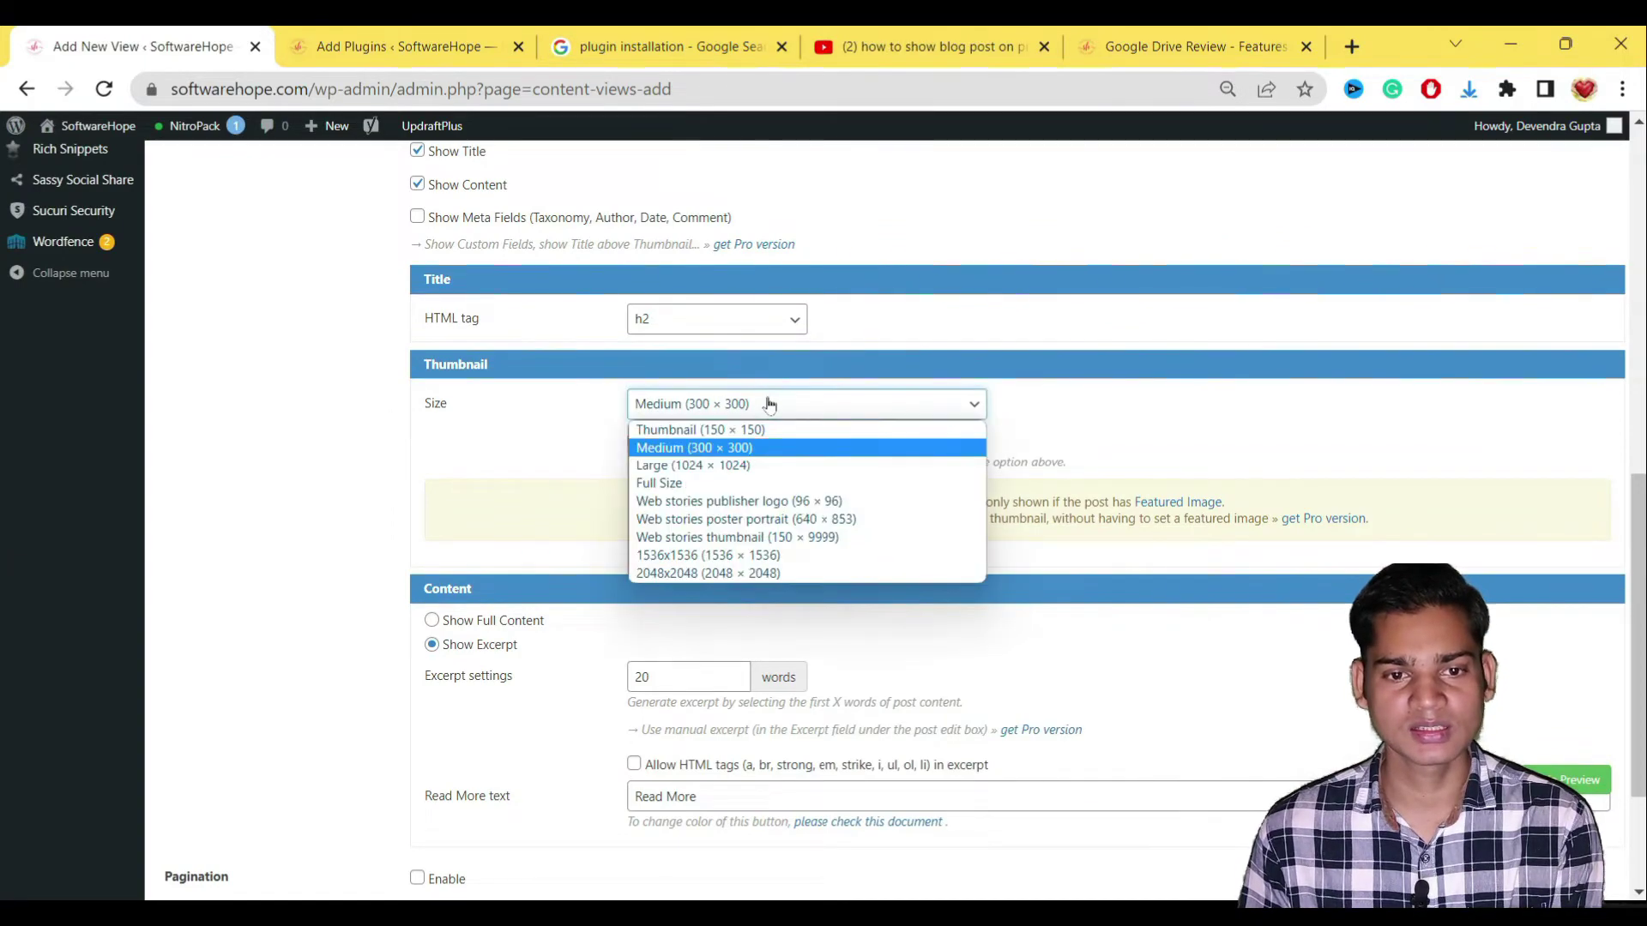
{"action": "left_click", "coordinate": [762, 464]}
{"action": "scroll", "coordinate": [762, 412], "scroll_direction": "up", "scroll_amount": 9}
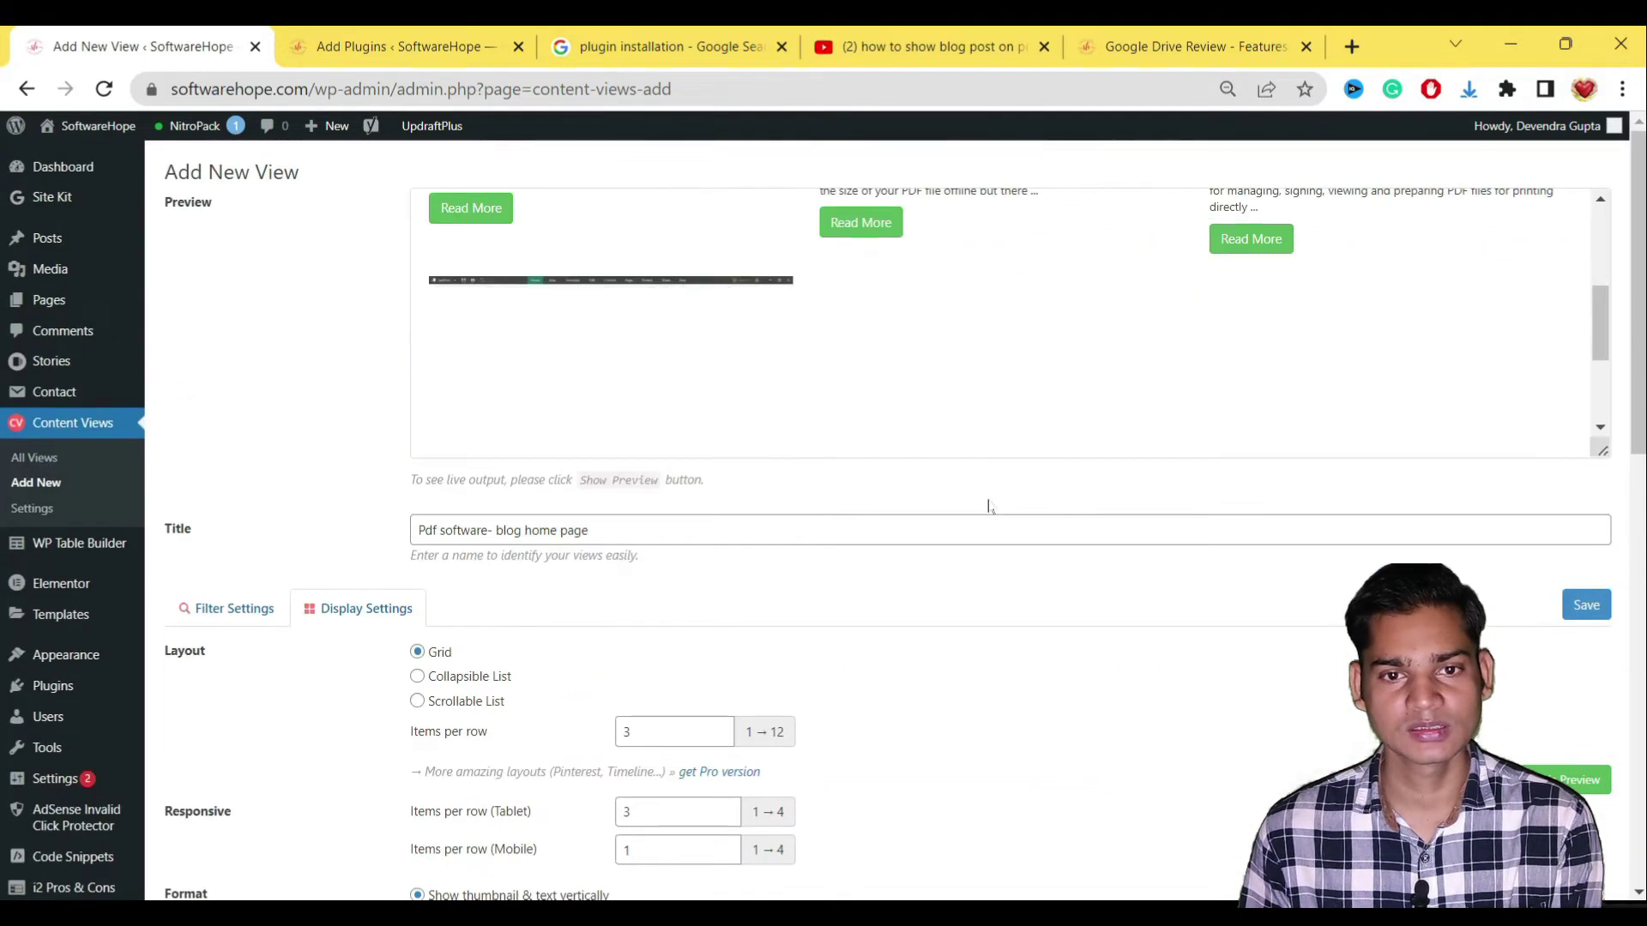
{"action": "scroll", "coordinate": [762, 412], "scroll_direction": "up", "scroll_amount": 5}
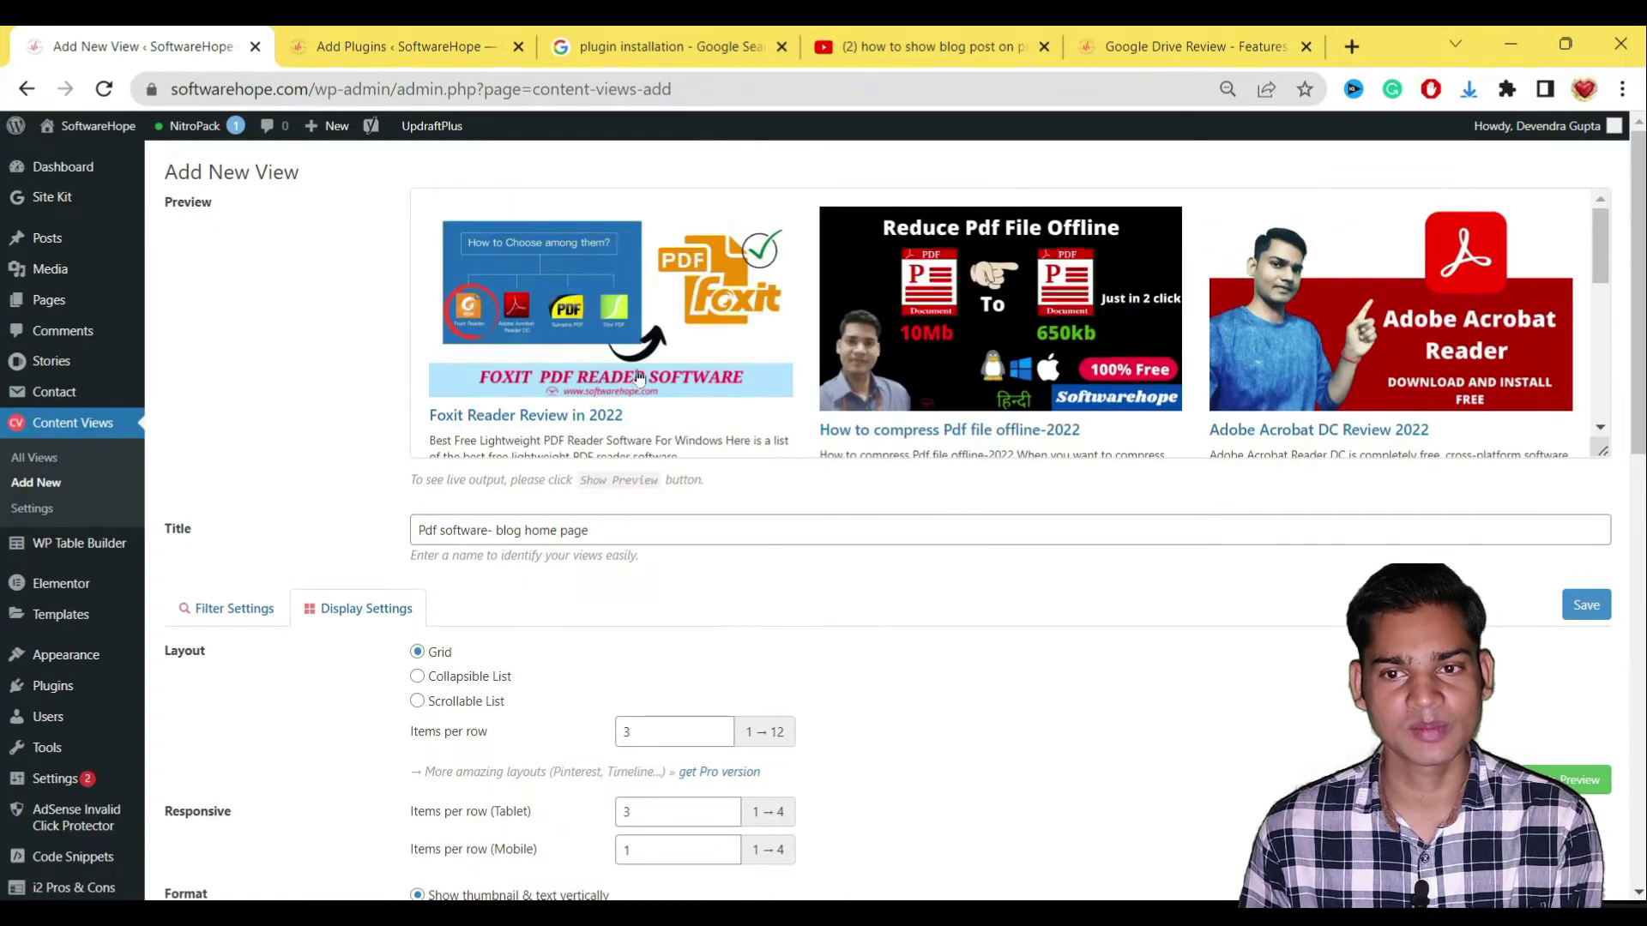
Step: Set the thumbnail size back to Medium (300 × 300) and update the preview
{"action": "scroll", "coordinate": [762, 412], "scroll_direction": "down", "scroll_amount": 10}
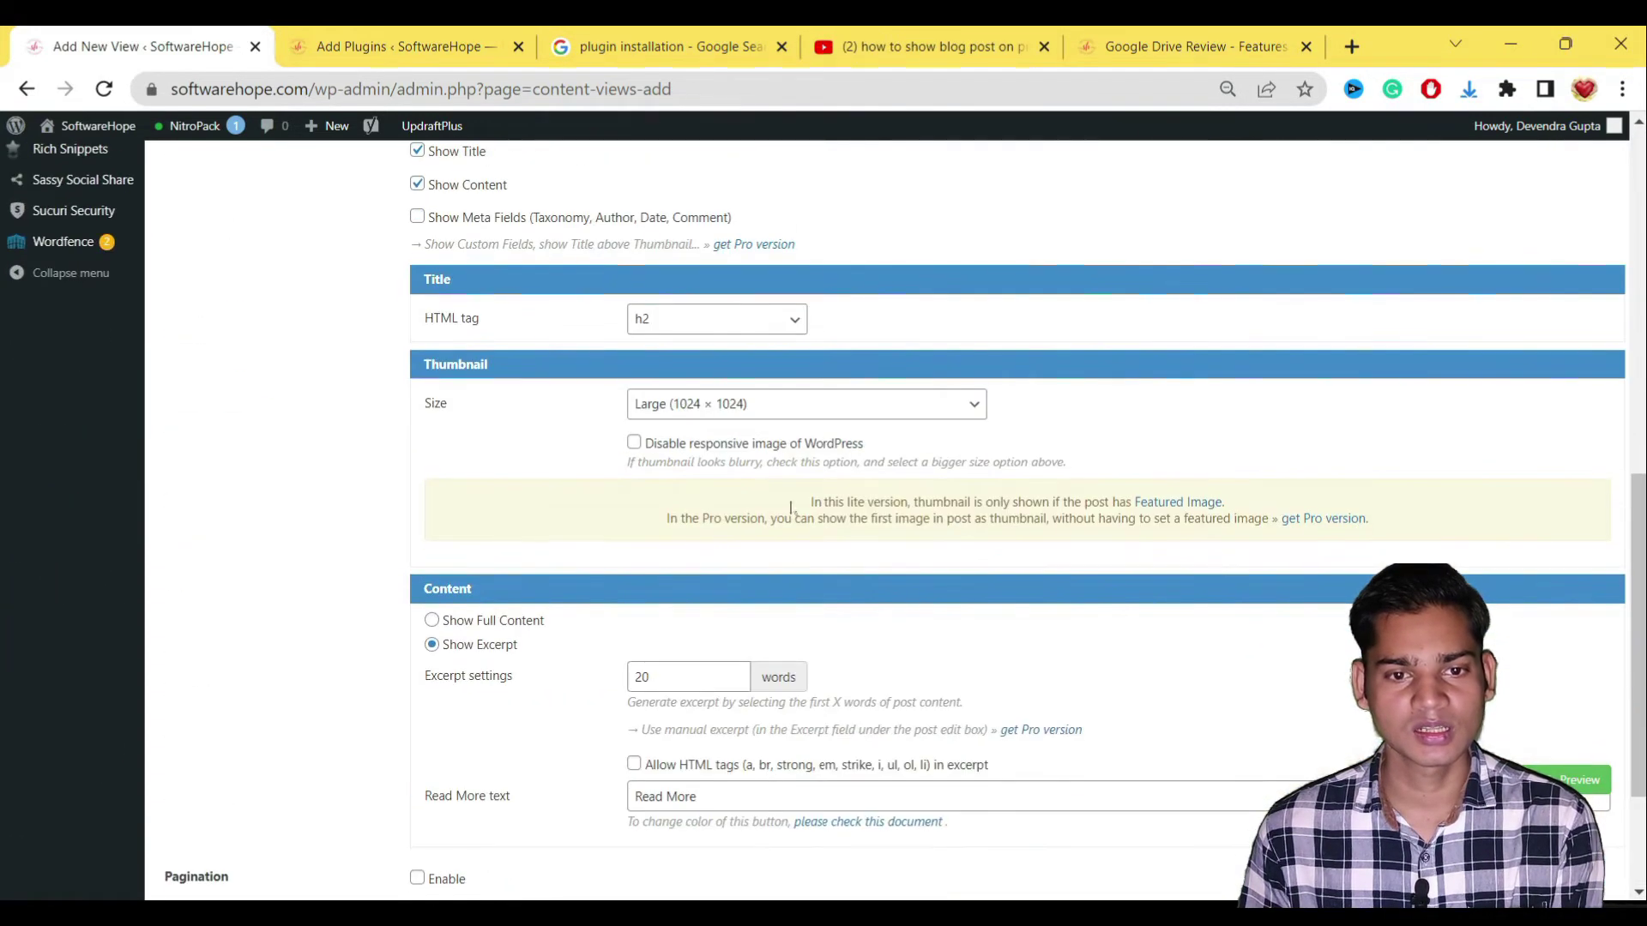
{"action": "left_click", "coordinate": [762, 404]}
{"action": "left_click", "coordinate": [724, 447]}
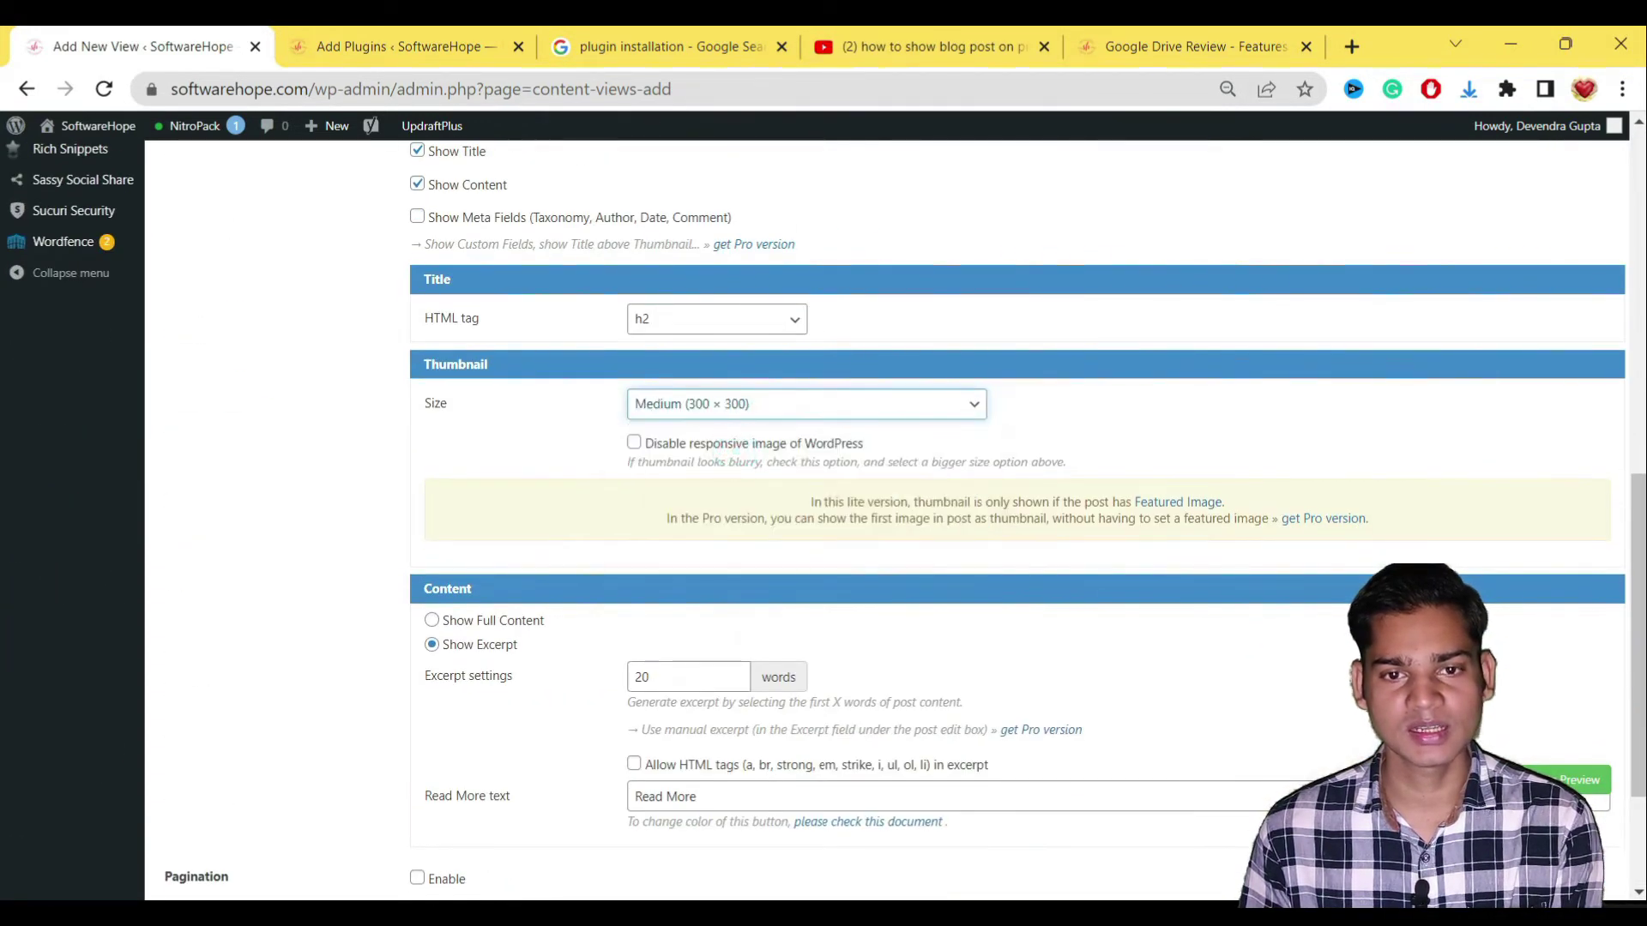
{"action": "scroll", "coordinate": [1129, 644], "scroll_direction": "up", "scroll_amount": 10}
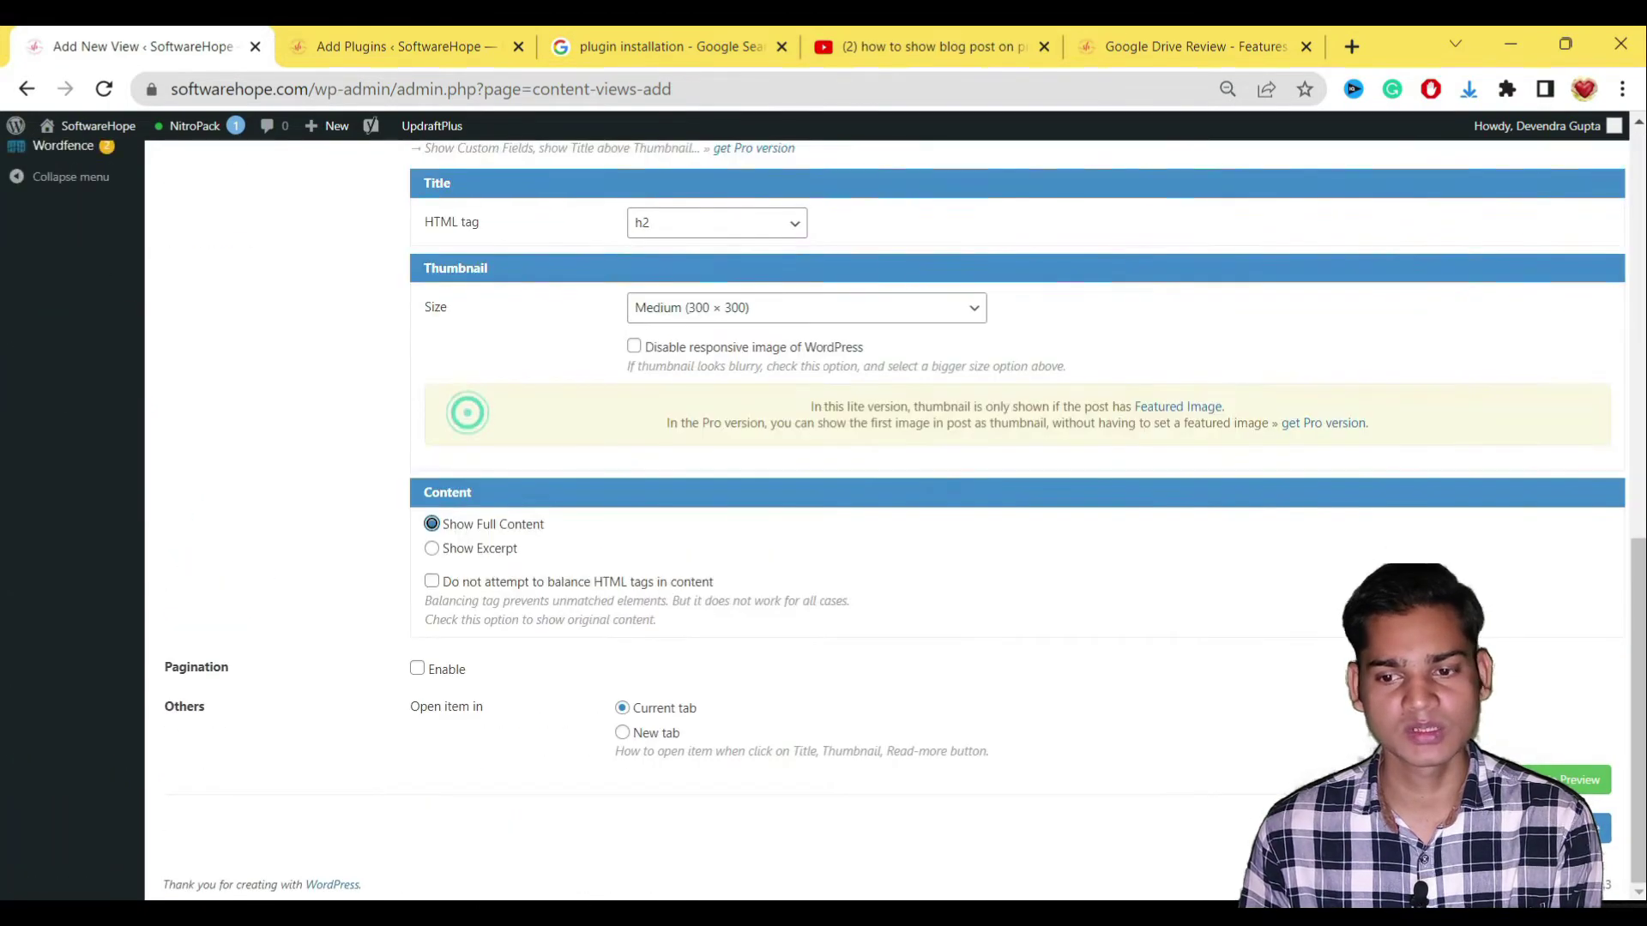
Step: Switch the content setting to Show Full Content, update the preview and look through the full text of the posts
{"action": "scroll", "coordinate": [1168, 571], "scroll_direction": "up", "scroll_amount": 1}
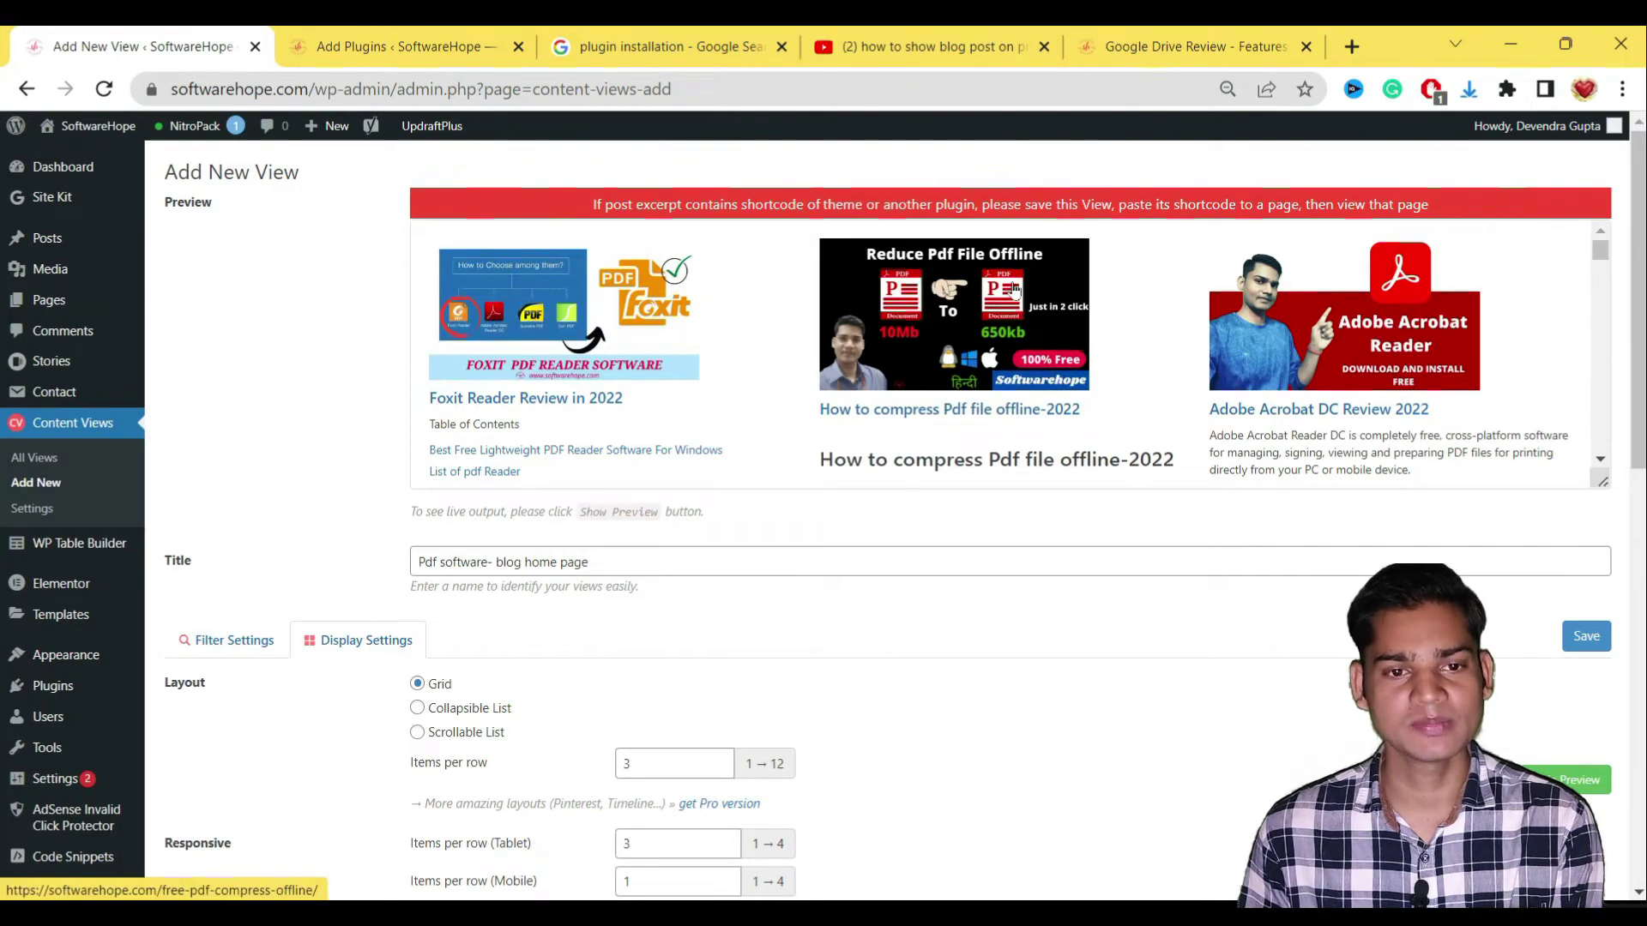
{"action": "scroll", "coordinate": [588, 378], "scroll_direction": "down", "scroll_amount": 10}
{"action": "scroll", "coordinate": [589, 379], "scroll_direction": "down", "scroll_amount": 10}
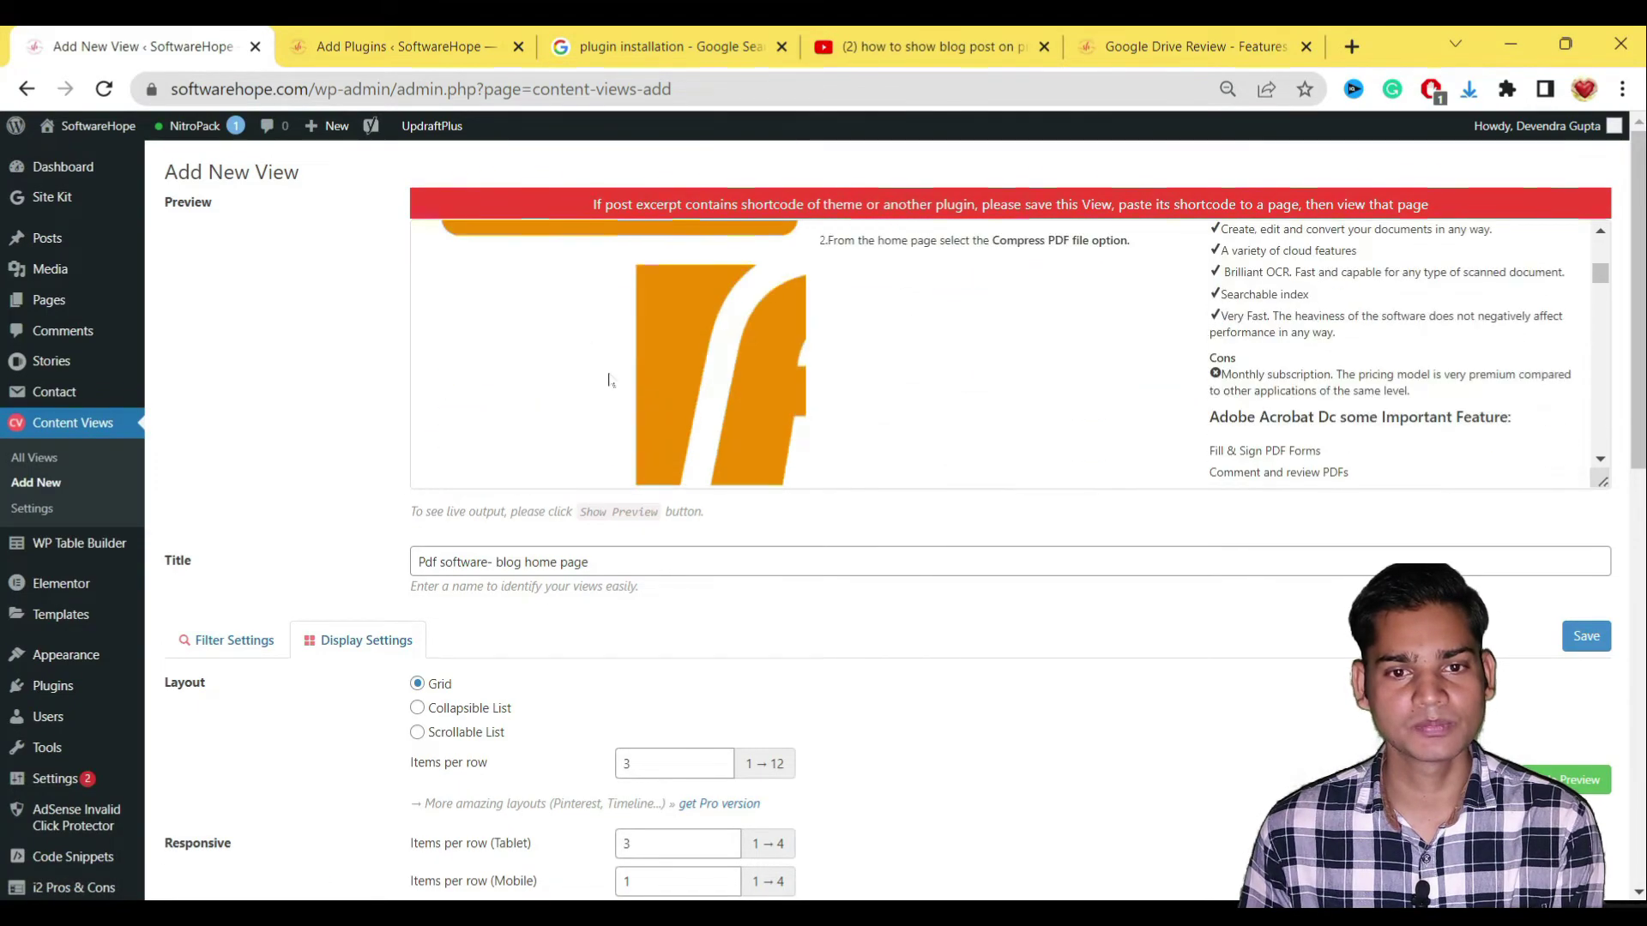
{"action": "scroll", "coordinate": [1381, 414], "scroll_direction": "up", "scroll_amount": 6}
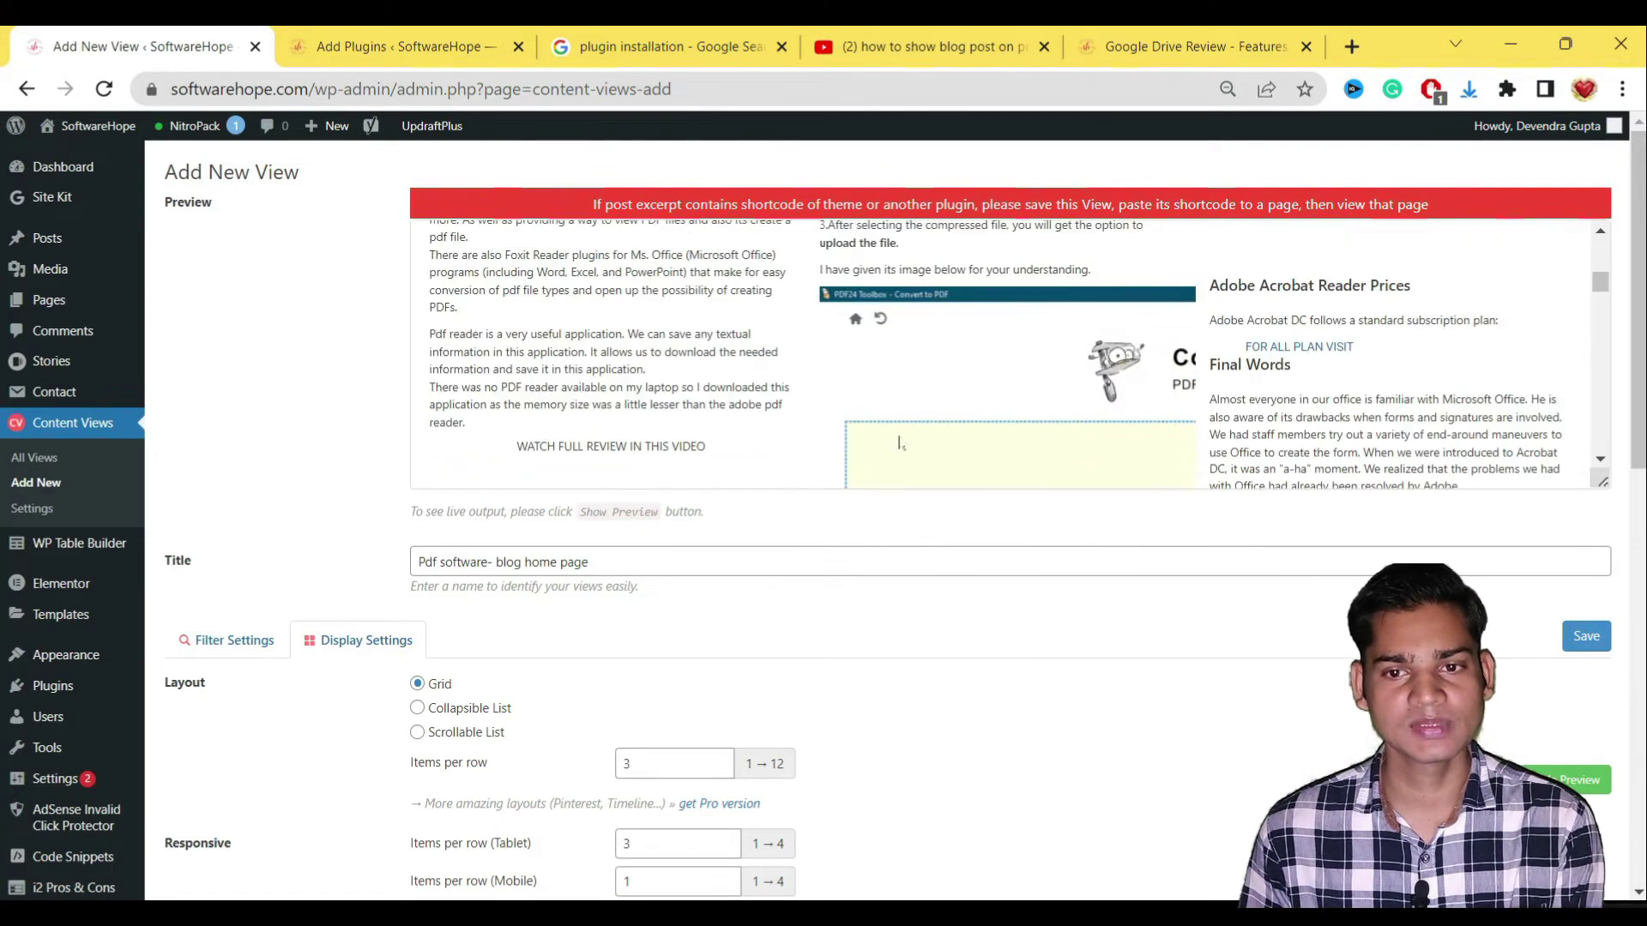
{"action": "scroll", "coordinate": [1380, 414], "scroll_direction": "down", "scroll_amount": 3}
{"action": "scroll", "coordinate": [1380, 413], "scroll_direction": "up", "scroll_amount": 8}
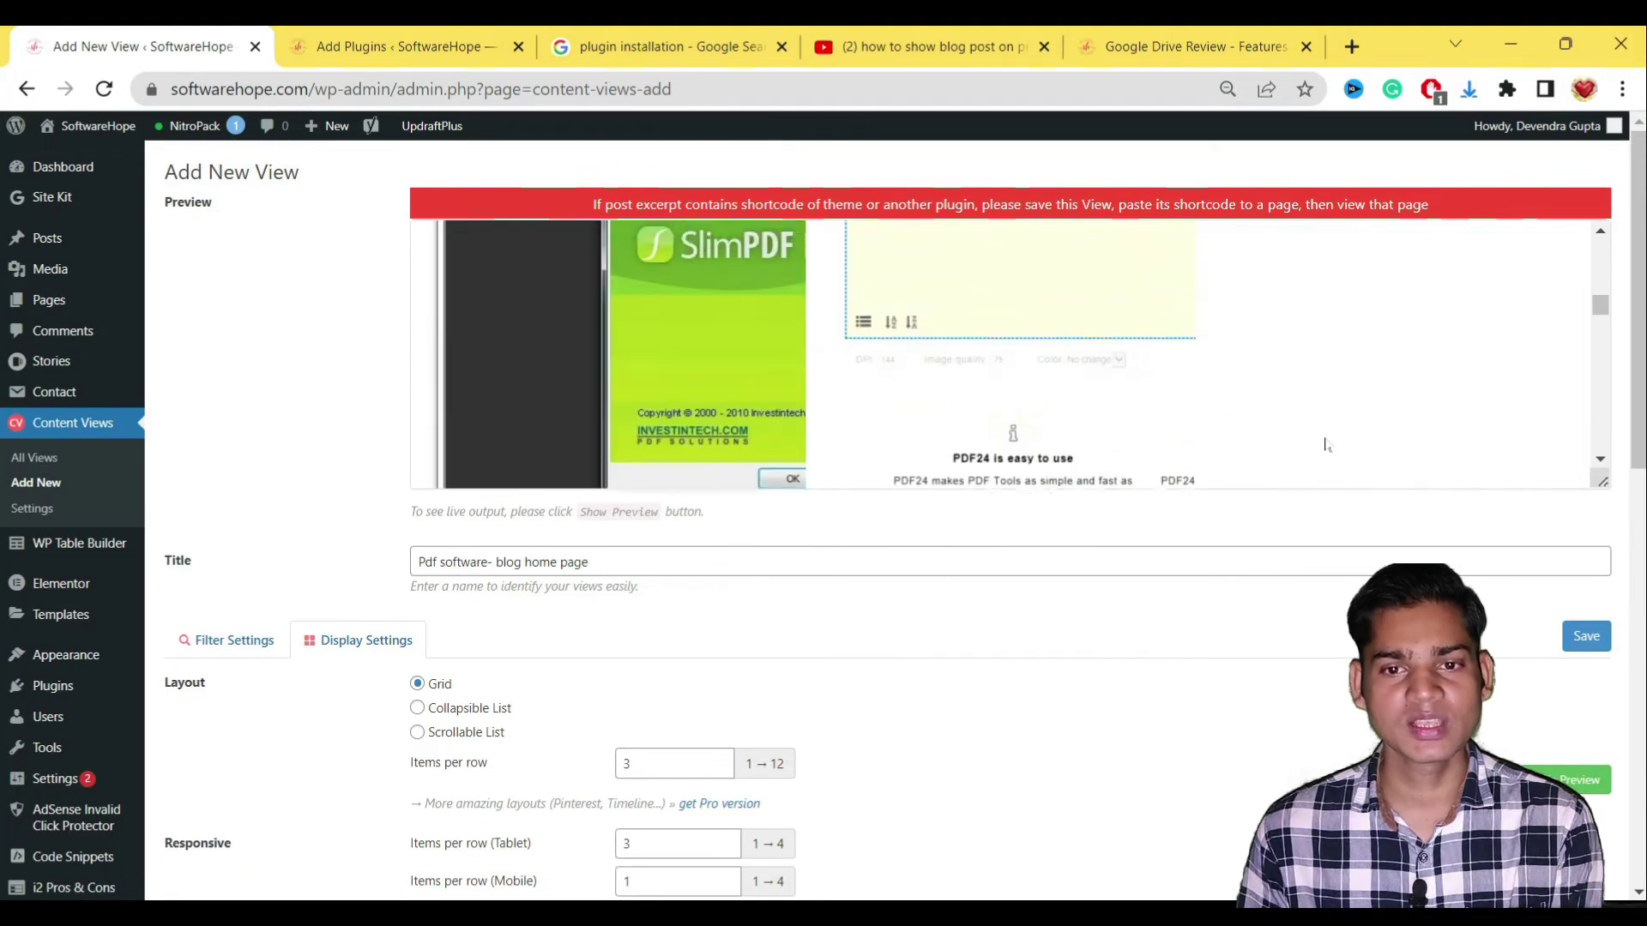
{"action": "scroll", "coordinate": [744, 375], "scroll_direction": "down", "scroll_amount": 6}
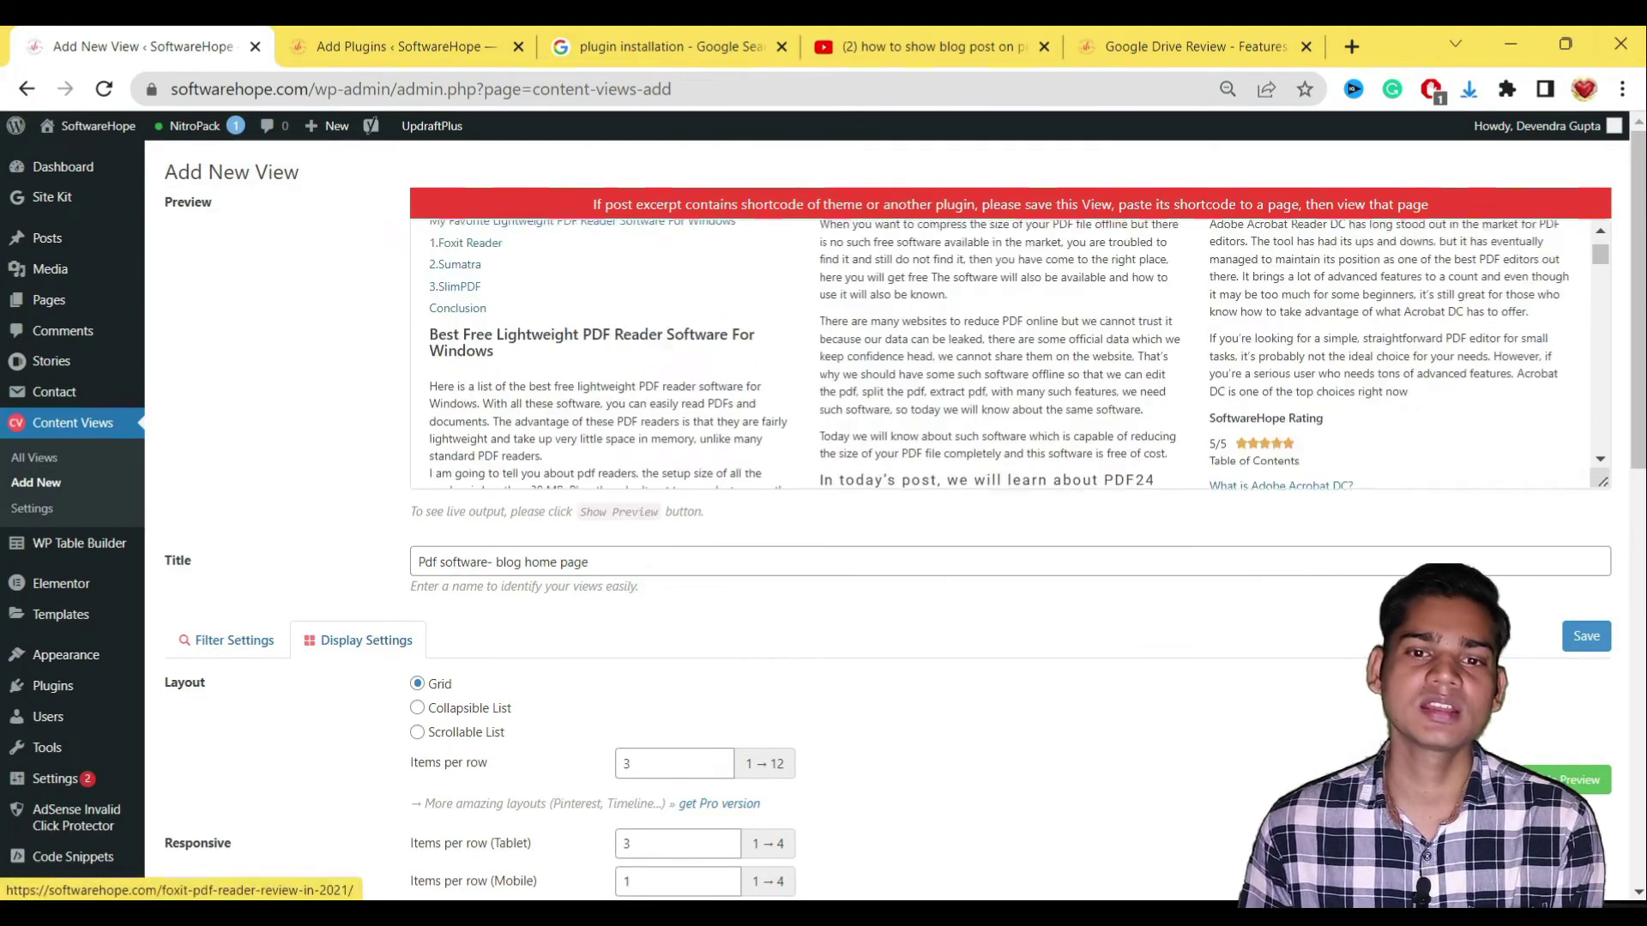
{"action": "scroll", "coordinate": [486, 413], "scroll_direction": "up", "scroll_amount": 6}
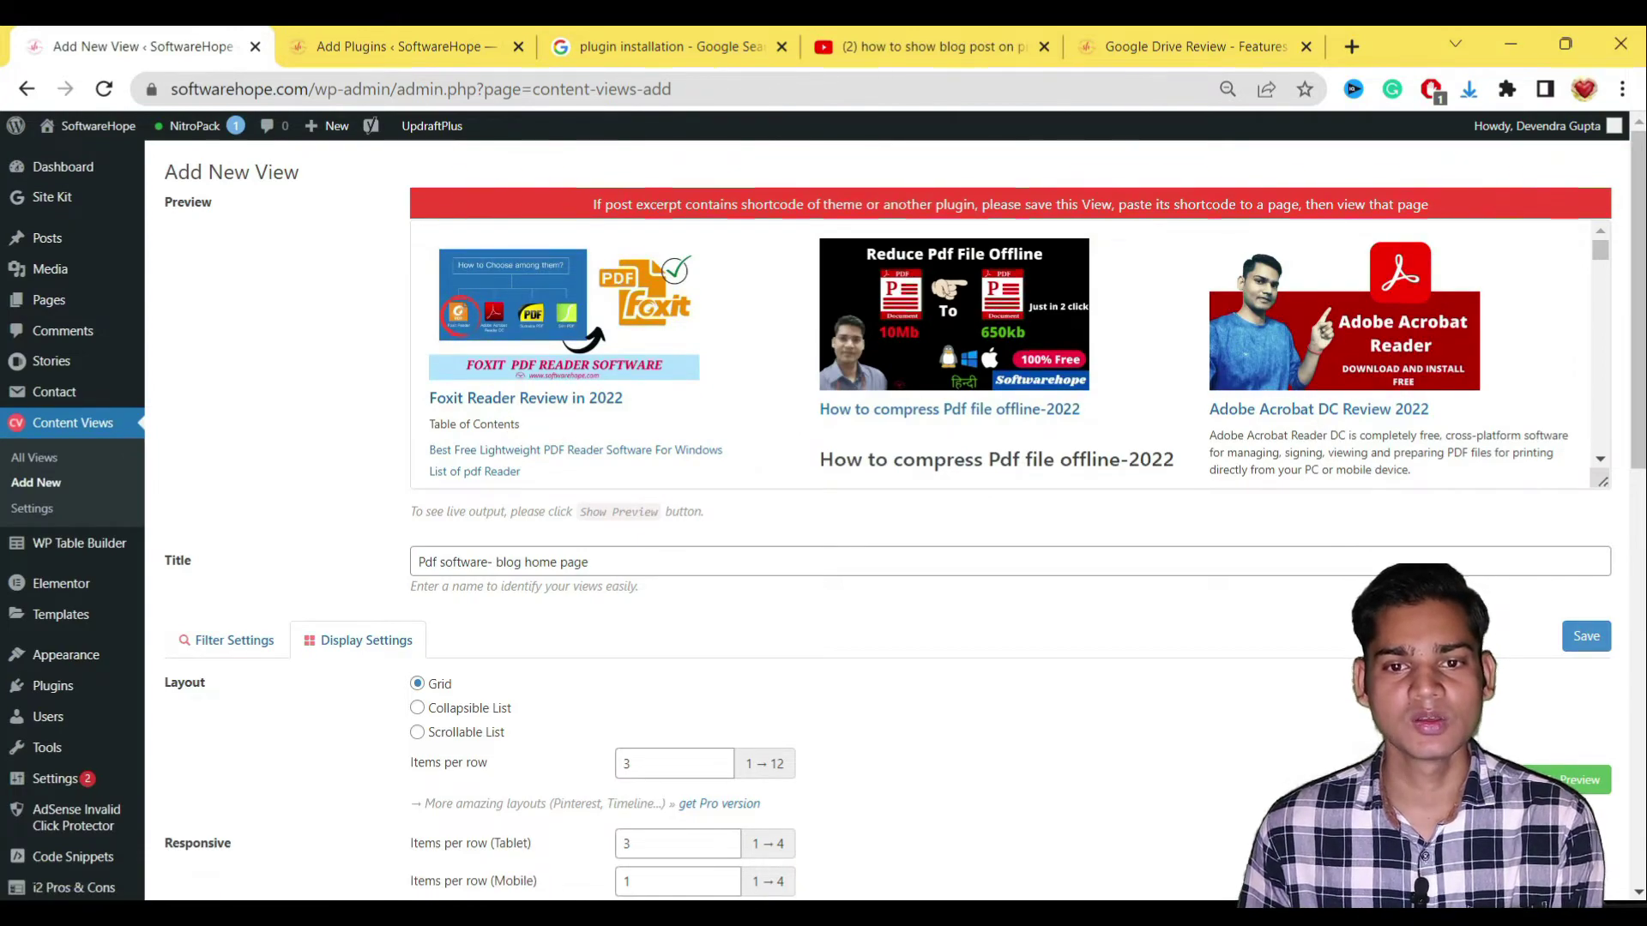
{"action": "scroll", "coordinate": [1317, 427], "scroll_direction": "down", "scroll_amount": 5}
{"action": "scroll", "coordinate": [957, 420], "scroll_direction": "down", "scroll_amount": 4}
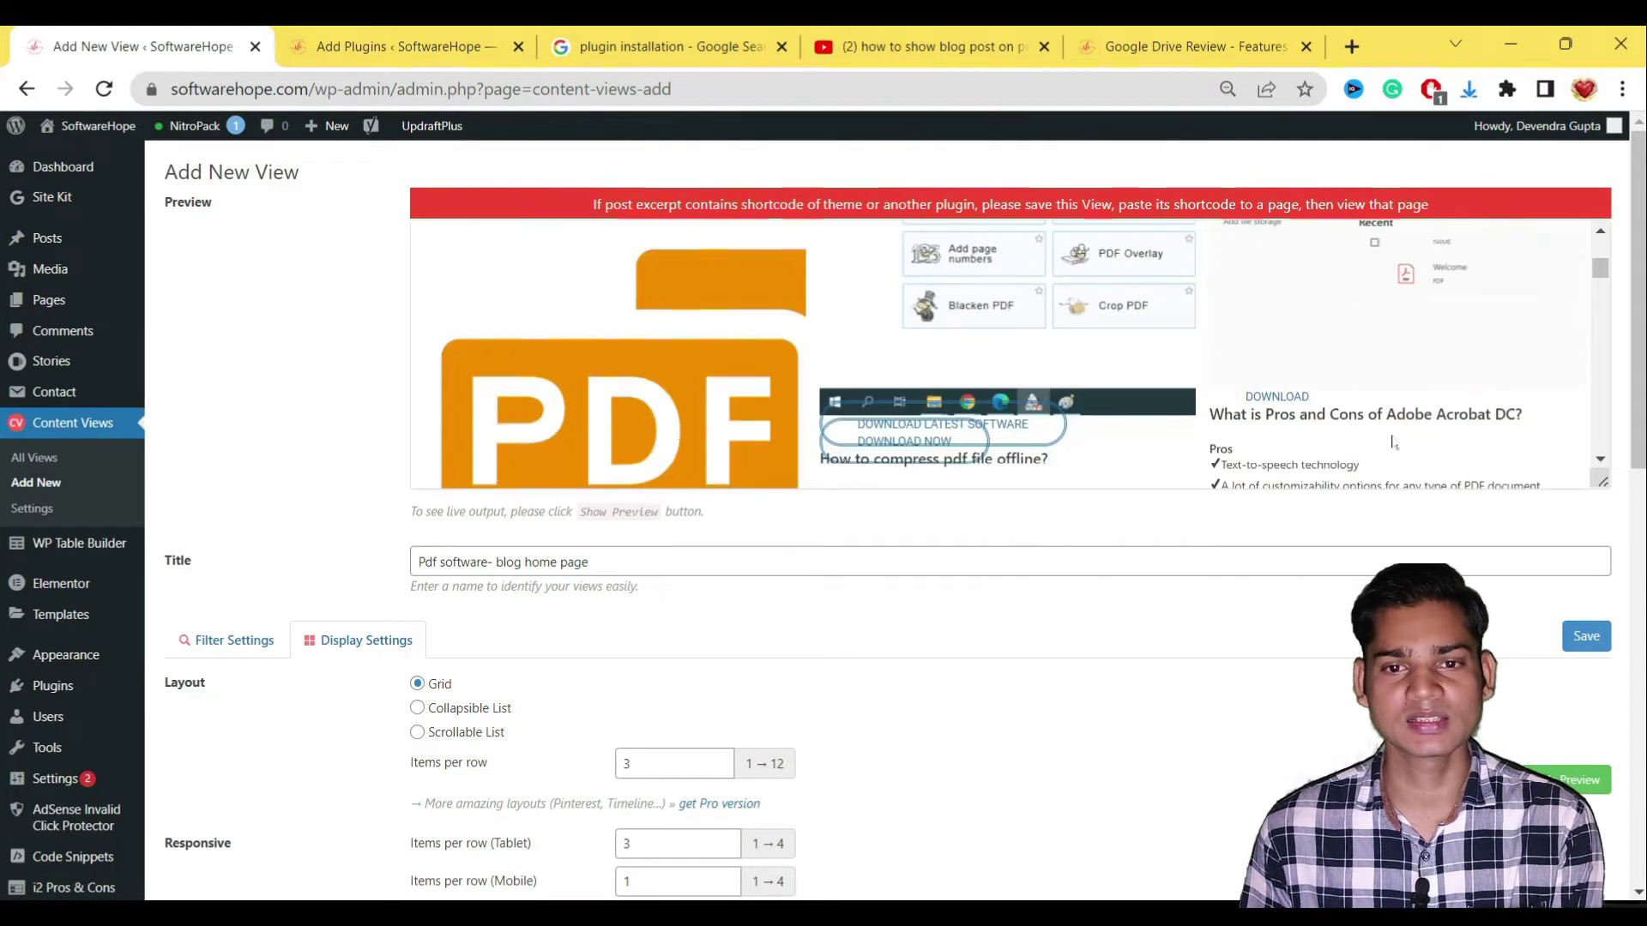
{"action": "scroll", "coordinate": [957, 420], "scroll_direction": "down", "scroll_amount": 3}
{"action": "scroll", "coordinate": [588, 535], "scroll_direction": "down", "scroll_amount": 10}
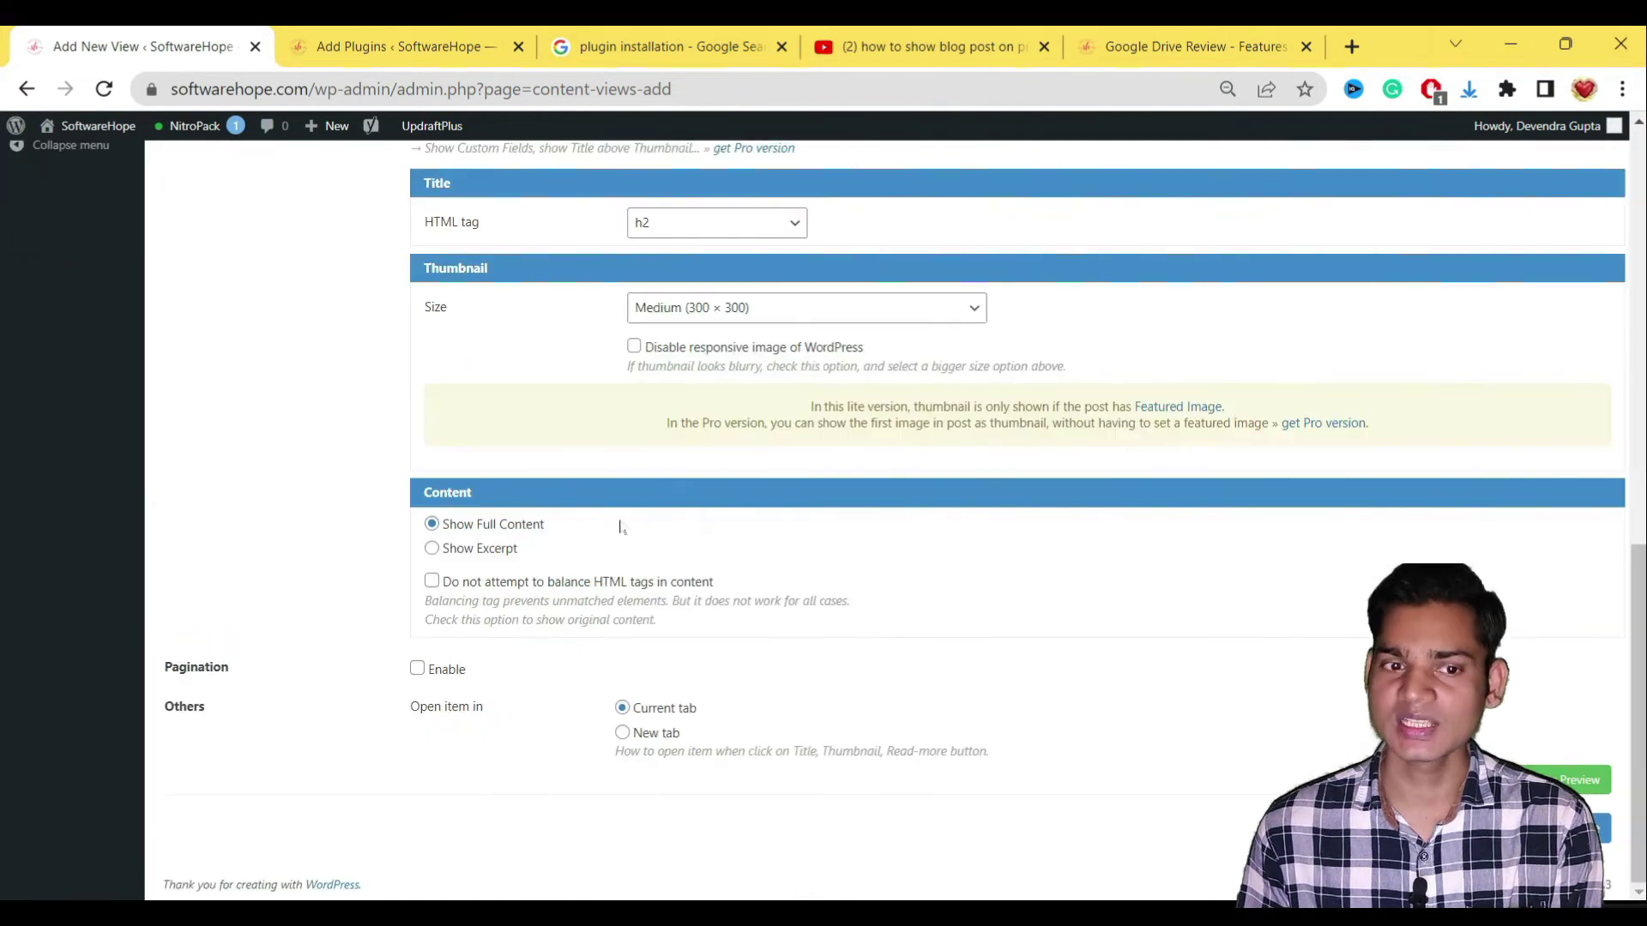
Step: Switch the content setting back to Show Excerpt and check the excerpt text in the updated preview
{"action": "left_click", "coordinate": [479, 549]}
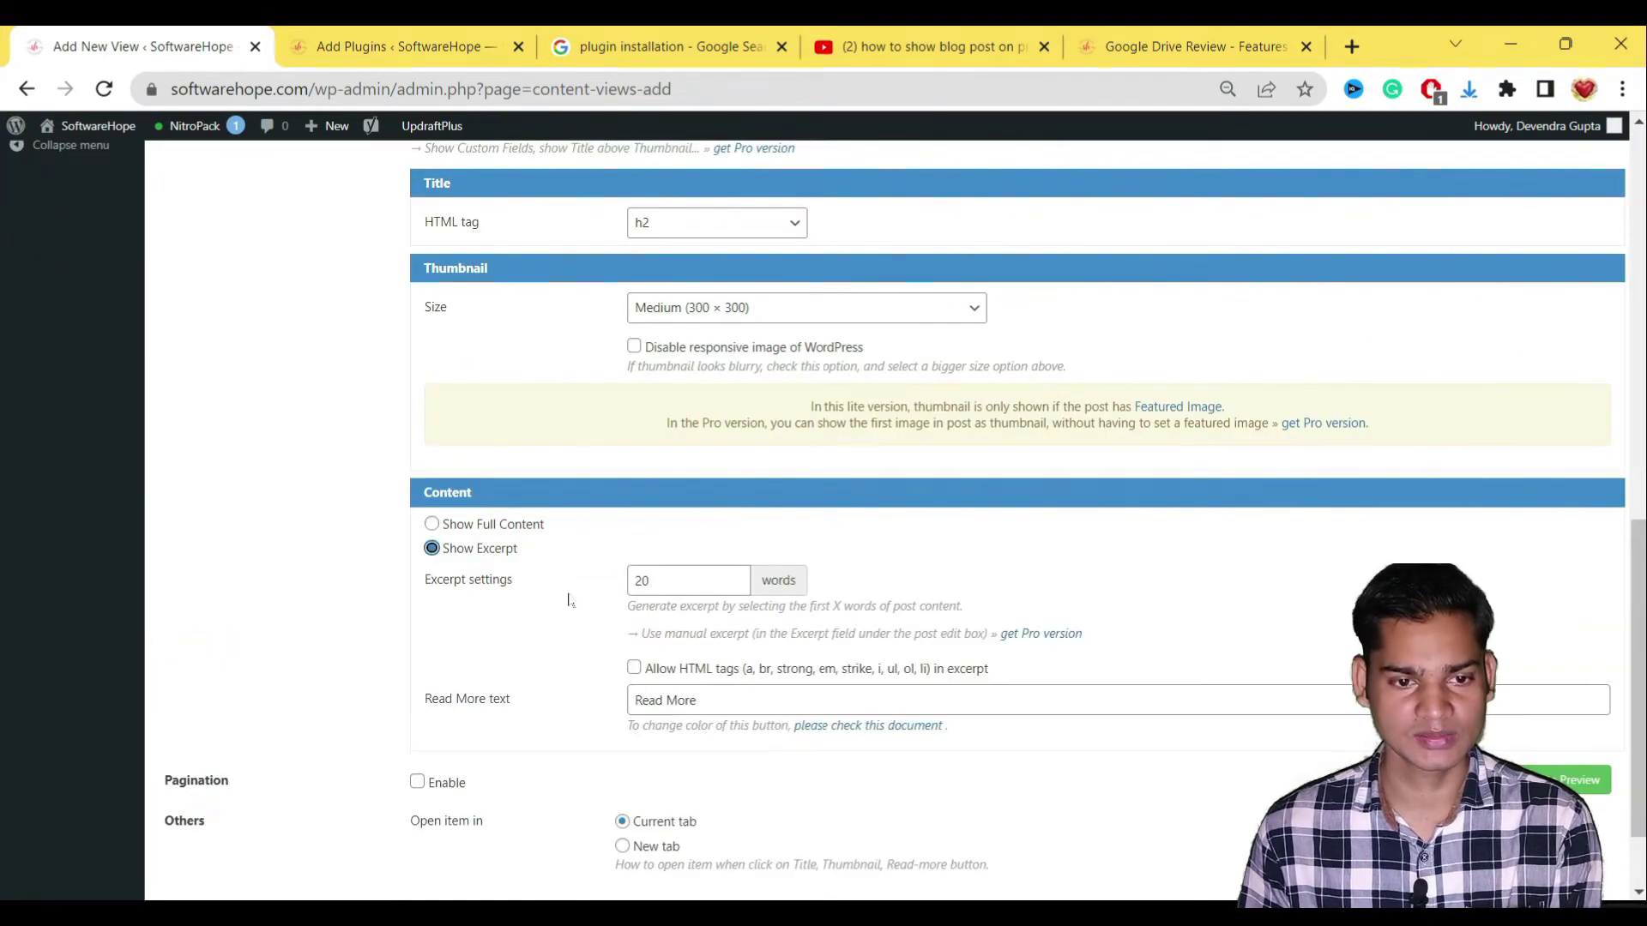
{"action": "scroll", "coordinate": [569, 601], "scroll_direction": "up", "scroll_amount": 10}
{"action": "triple_click", "coordinate": [423, 345]}
{"action": "left_click", "coordinate": [905, 380]}
Step: Set the excerpt length to 50 words, update the preview and check the excerpt of the SwifDoo PDF post
{"action": "scroll", "coordinate": [532, 656], "scroll_direction": "down", "scroll_amount": 10}
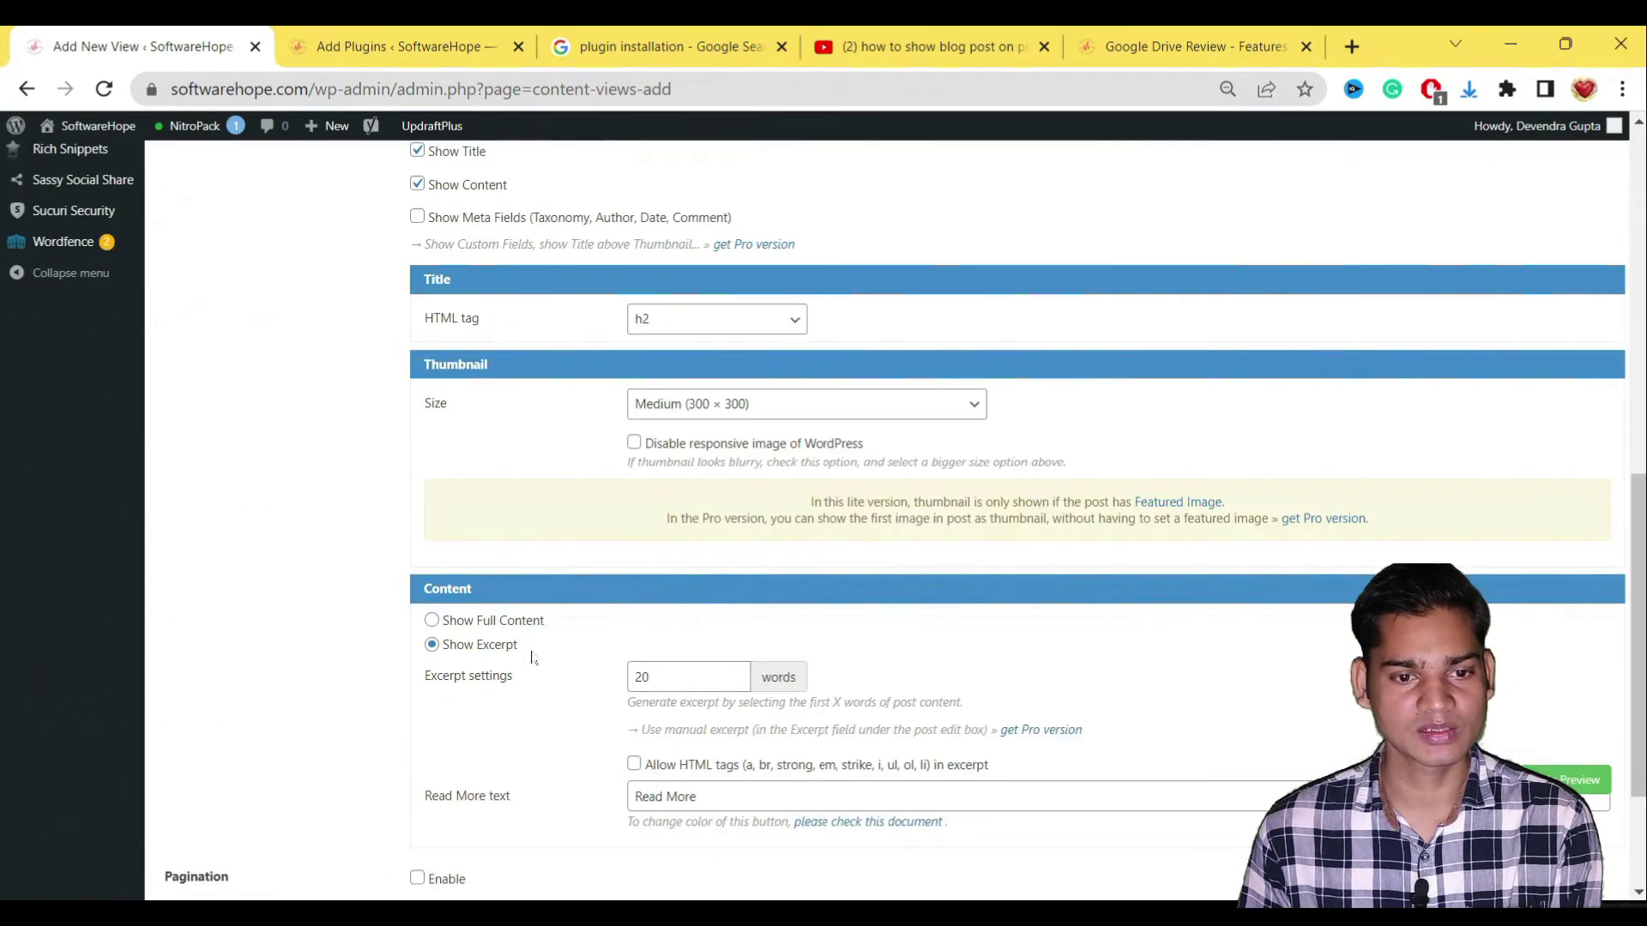
{"action": "double_click", "coordinate": [717, 677]}
{"action": "type", "text": "50"}
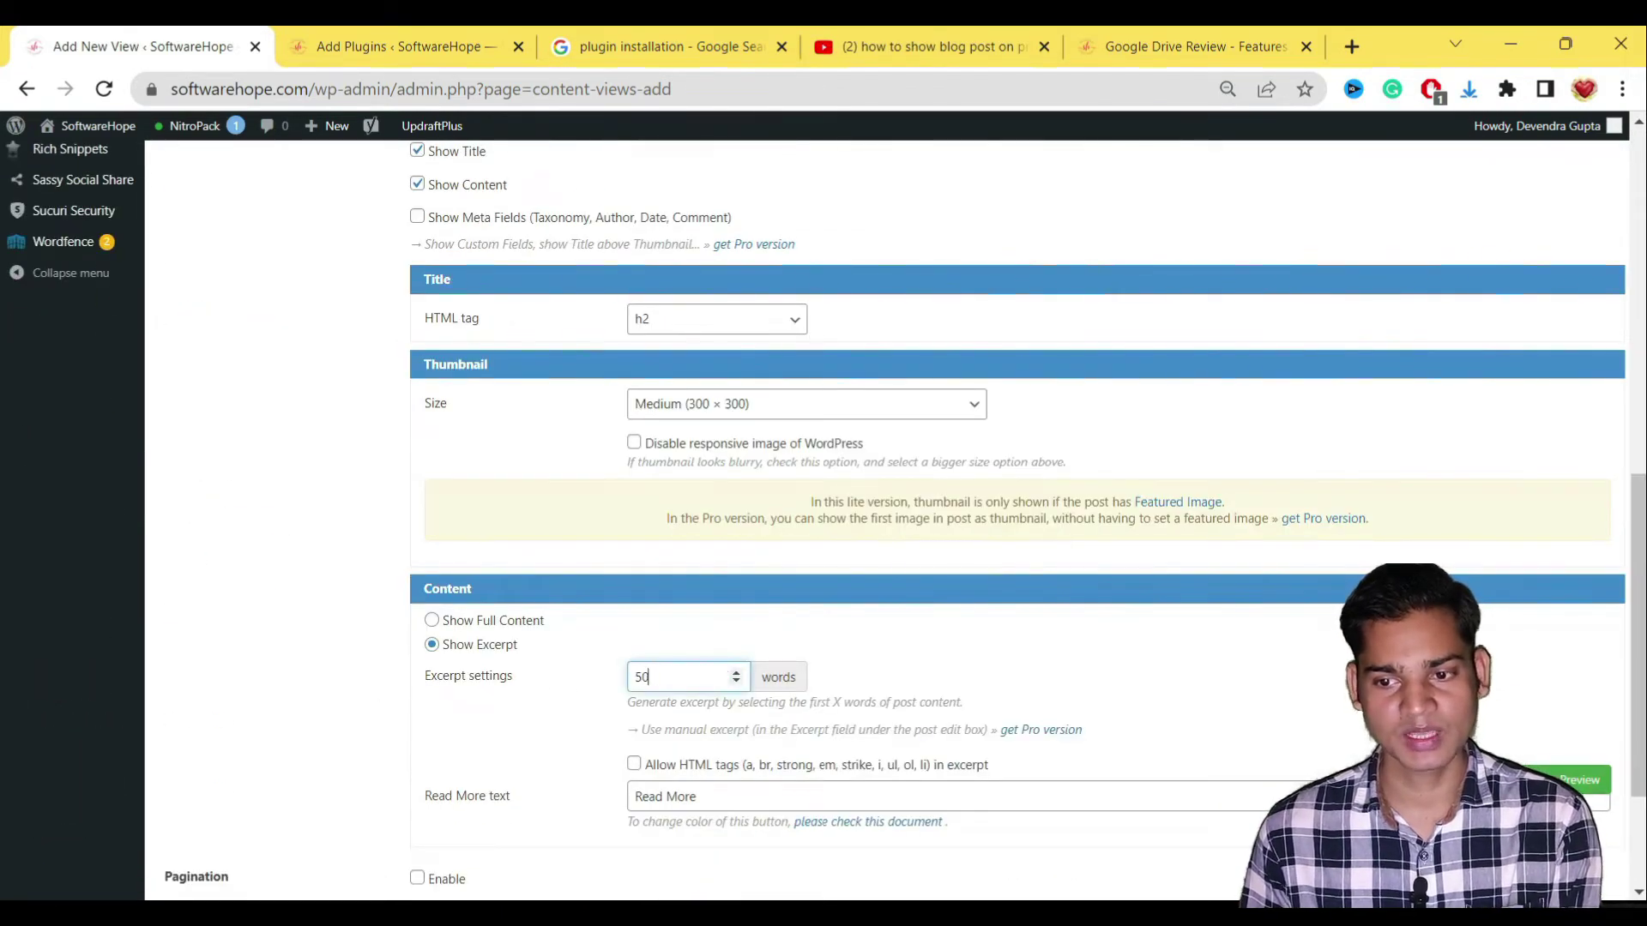
{"action": "scroll", "coordinate": [1279, 666], "scroll_direction": "up", "scroll_amount": 10}
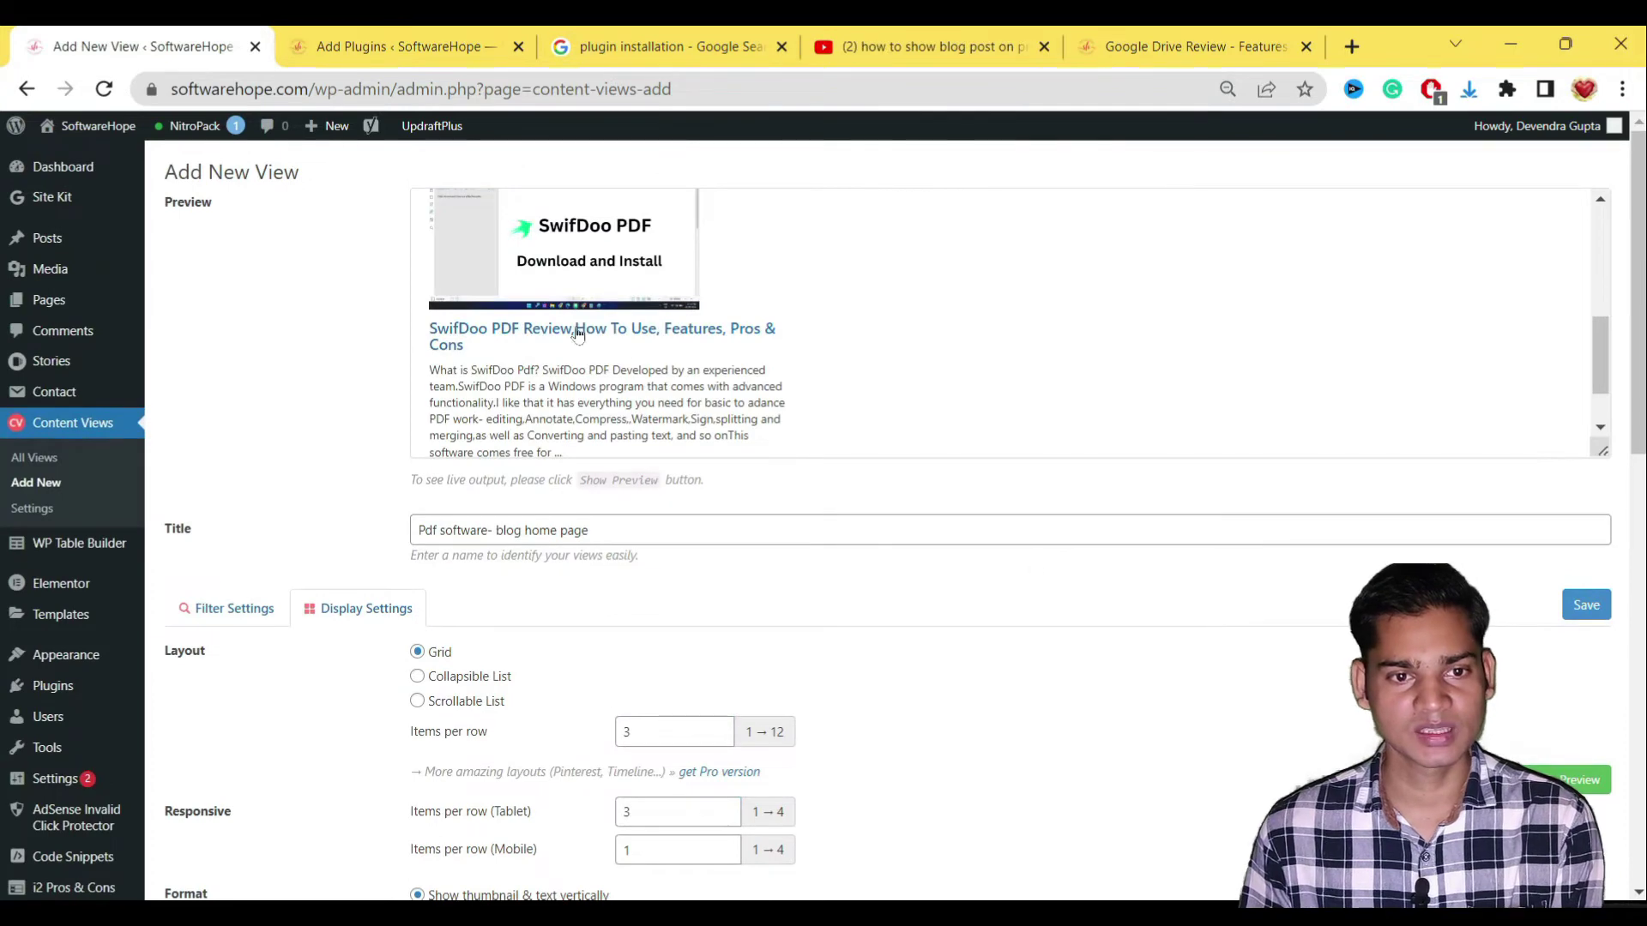
{"action": "scroll", "coordinate": [578, 335], "scroll_direction": "down", "scroll_amount": 1}
{"action": "left_click_drag", "start_coordinate": [427, 287], "coordinate": [566, 380]}
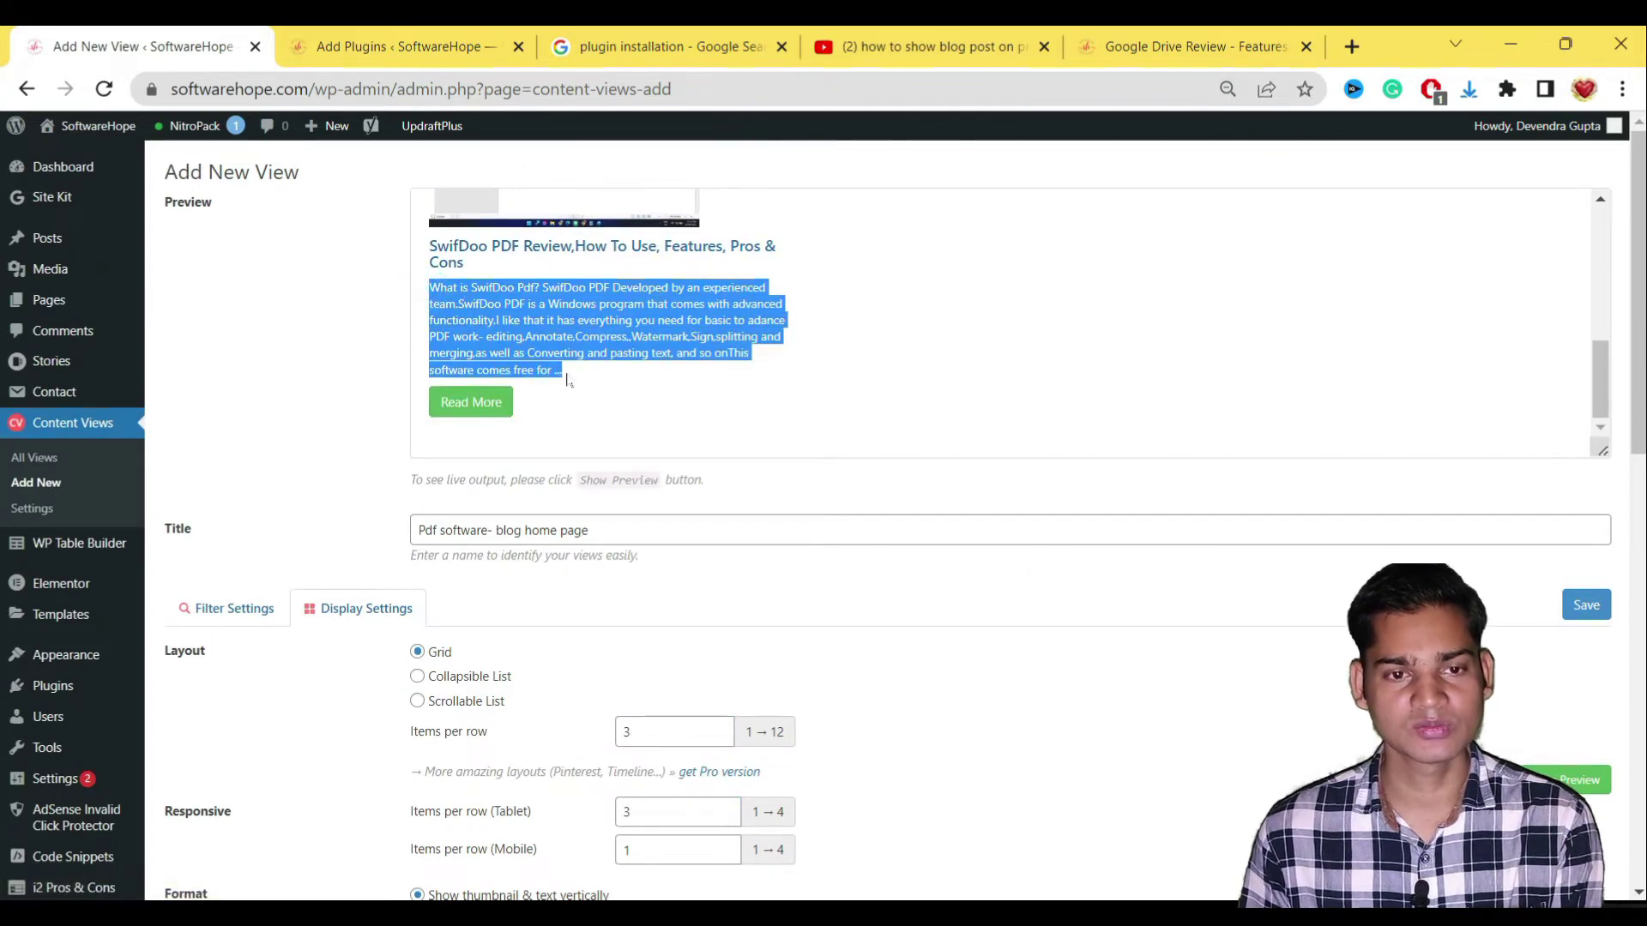
Step: Set the excerpt length back to 20 words and check the posts in the updated preview
{"action": "key", "text": "ctrl+z"}
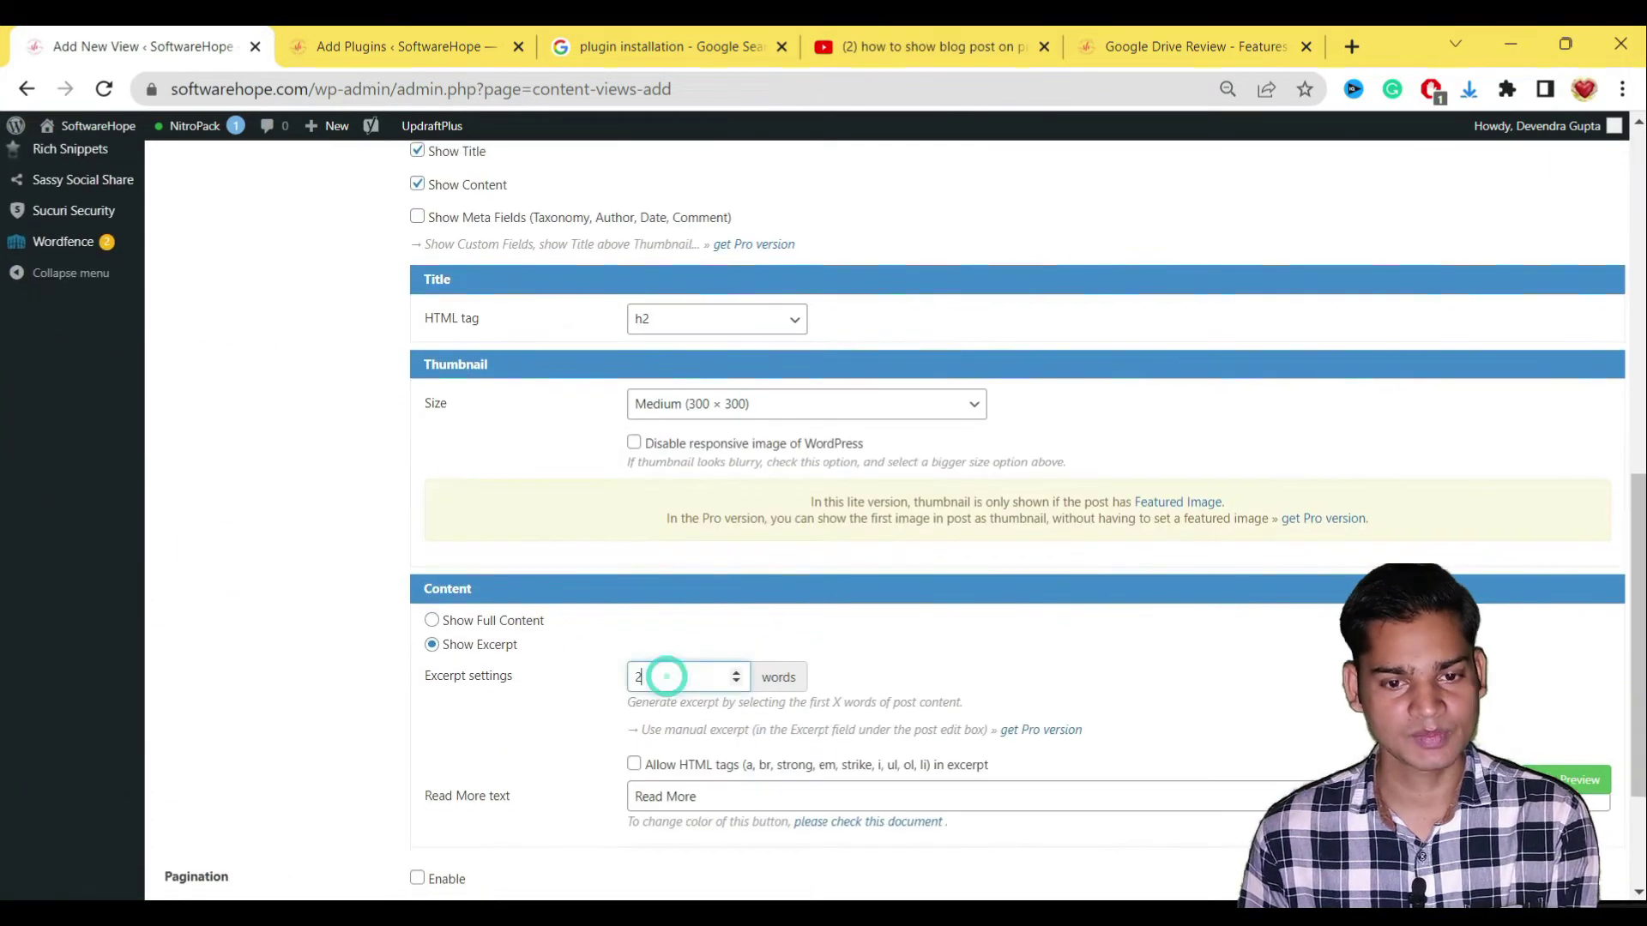
{"action": "left_click", "coordinate": [1607, 797]}
{"action": "scroll", "coordinate": [1191, 647], "scroll_direction": "down", "scroll_amount": 10}
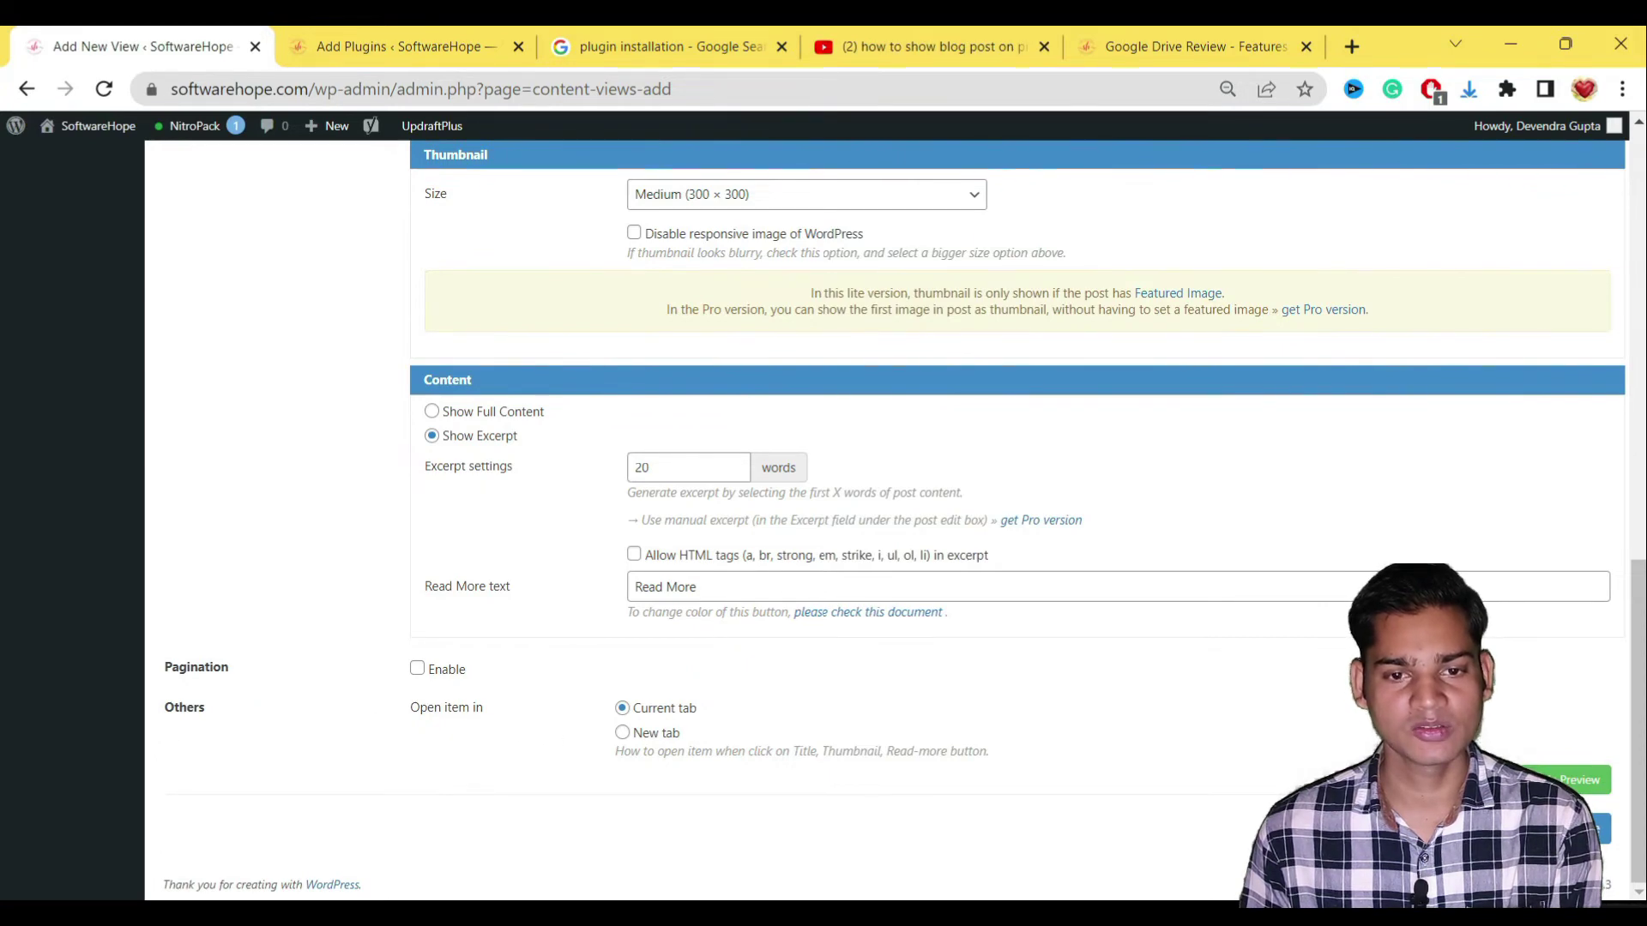
{"action": "scroll", "coordinate": [956, 757], "scroll_direction": "up", "scroll_amount": 10}
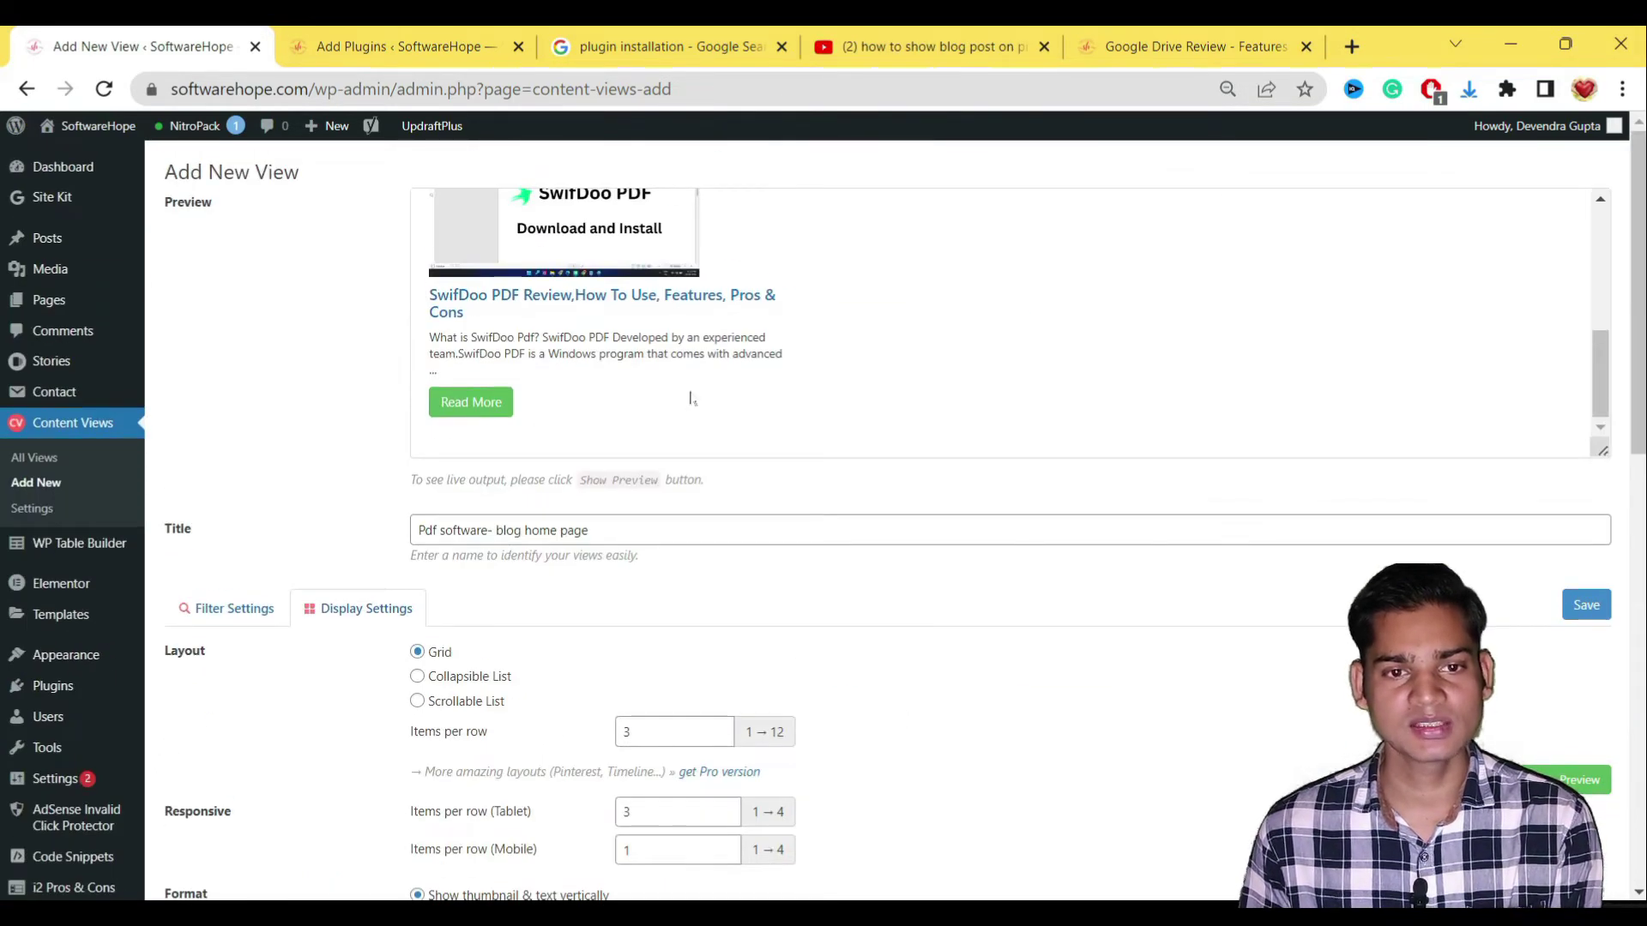
Step: Review the Current tab and New tab choices for opening items, alongside the posts in the preview
{"action": "scroll", "coordinate": [693, 399], "scroll_direction": "up", "scroll_amount": 5}
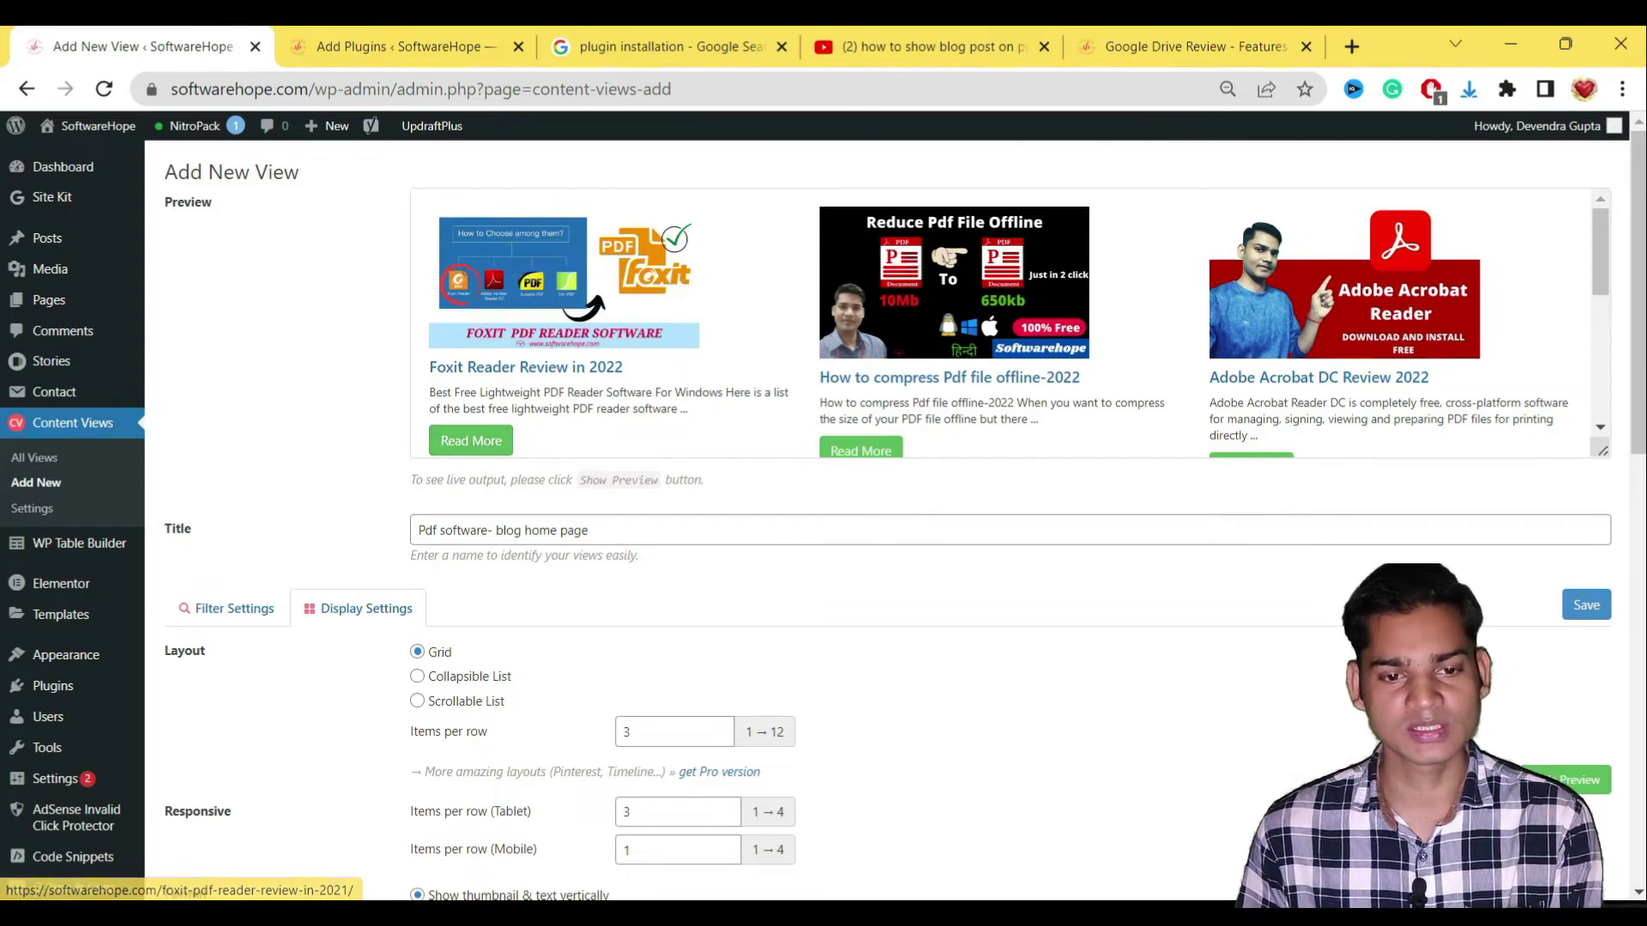
{"action": "scroll", "coordinate": [680, 369], "scroll_direction": "down", "scroll_amount": 5}
{"action": "scroll", "coordinate": [592, 721], "scroll_direction": "down", "scroll_amount": 10}
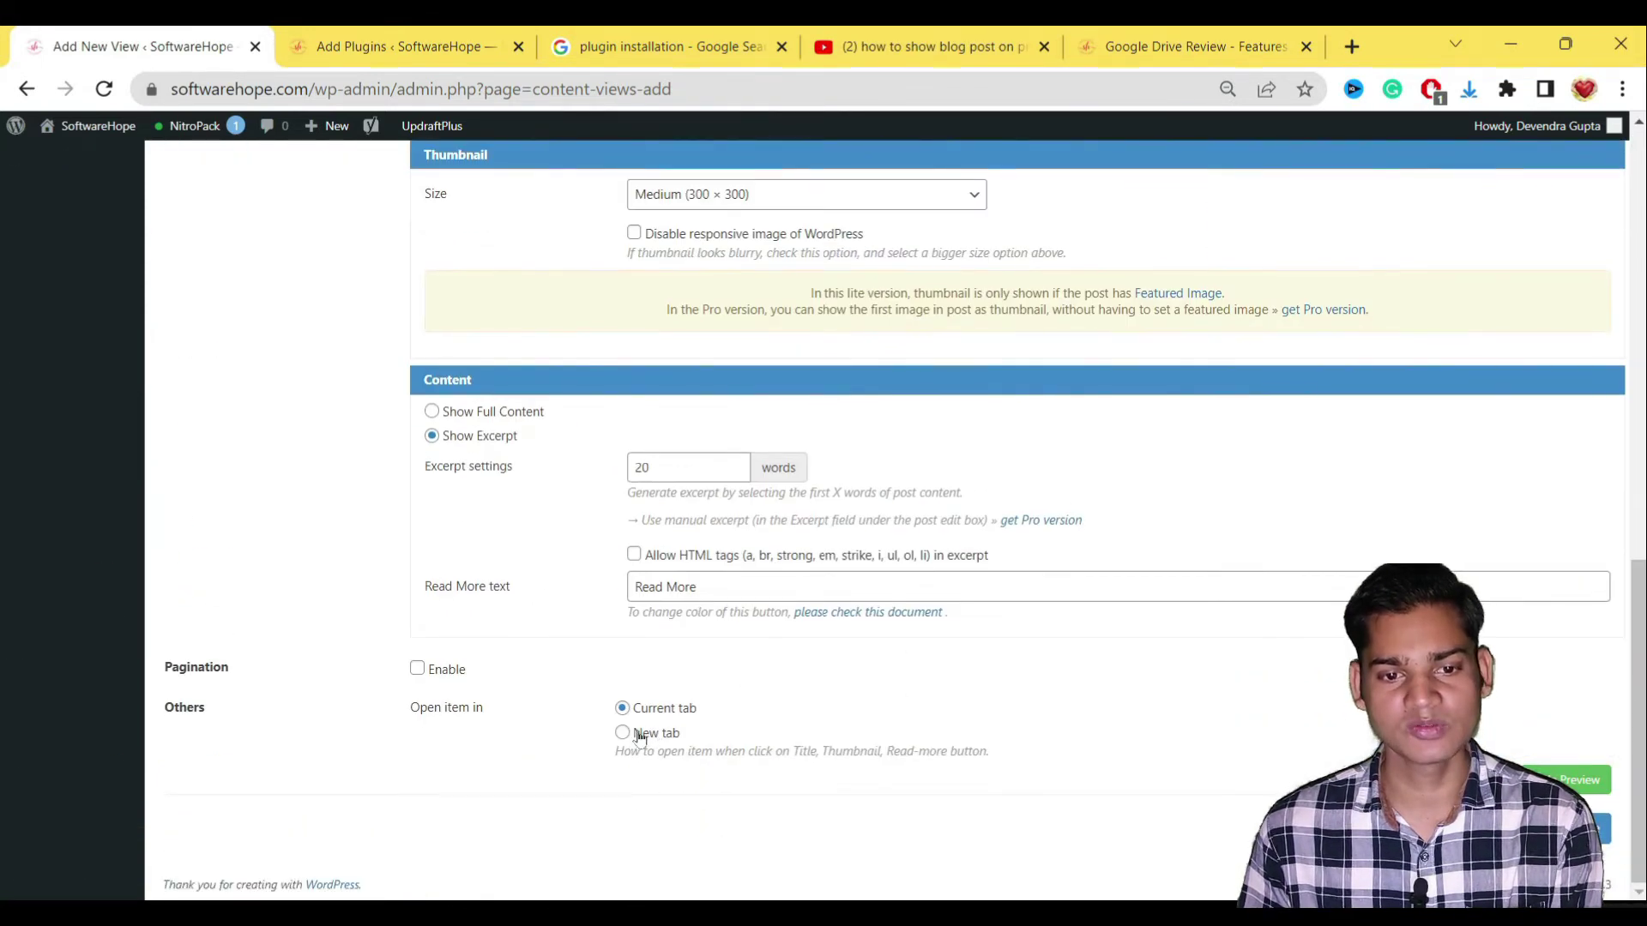
{"action": "scroll", "coordinate": [909, 714], "scroll_direction": "up", "scroll_amount": 10}
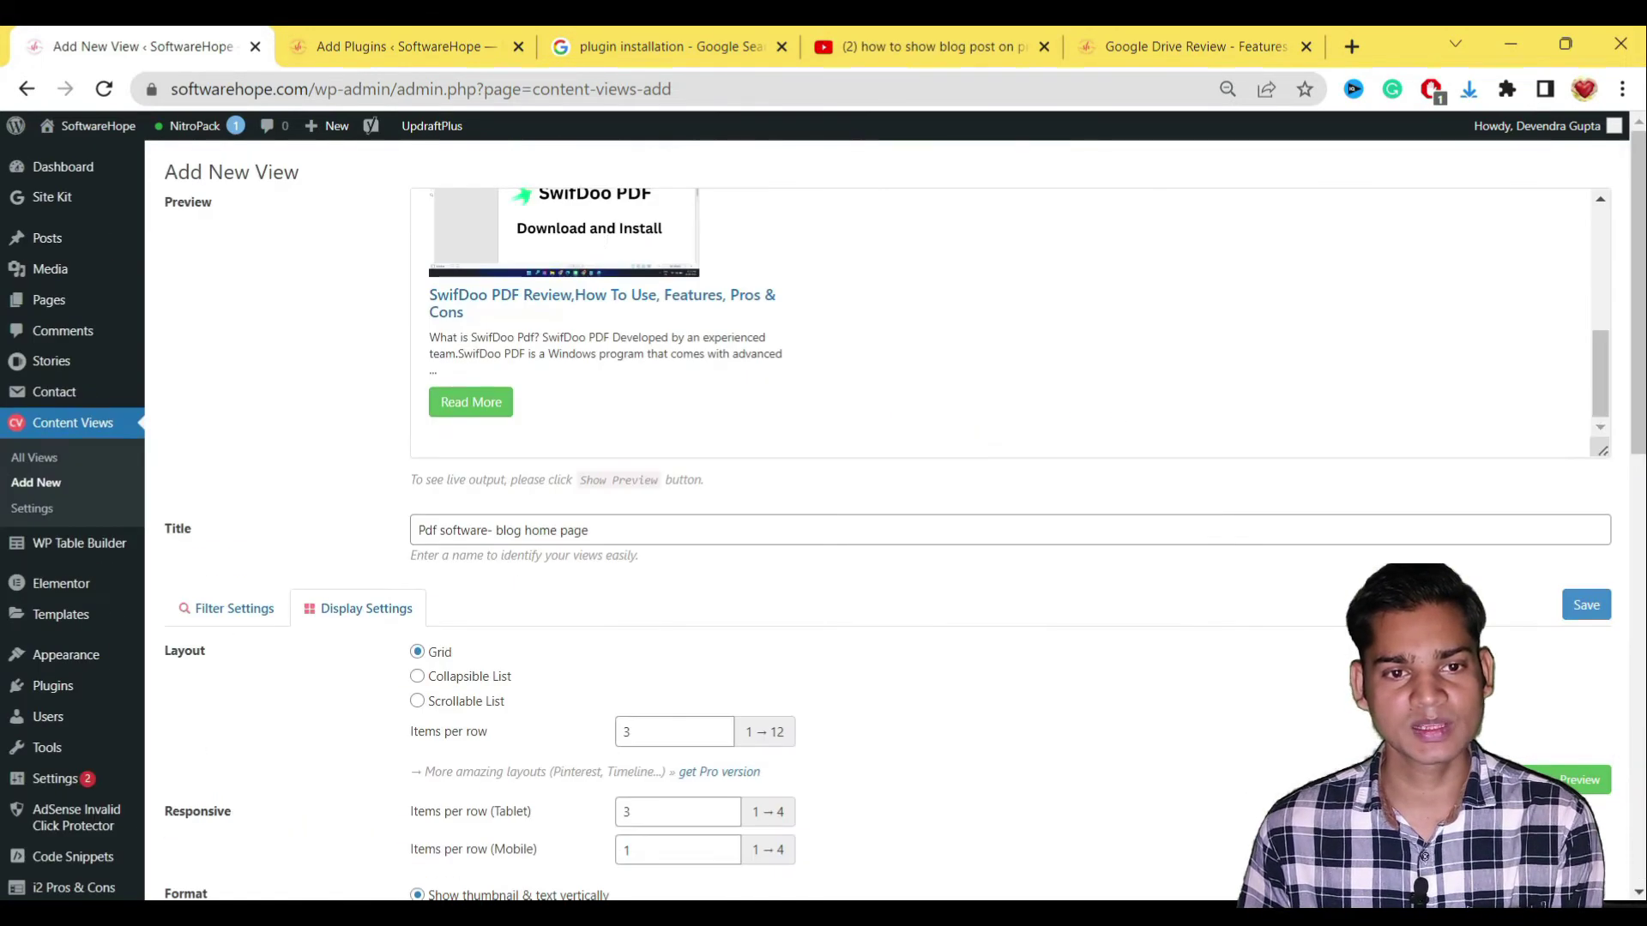
Step: Set the view's items to open in the current tab and save the view
{"action": "scroll", "coordinate": [532, 403], "scroll_direction": "up", "scroll_amount": 5}
{"action": "scroll", "coordinate": [636, 695], "scroll_direction": "down", "scroll_amount": 10}
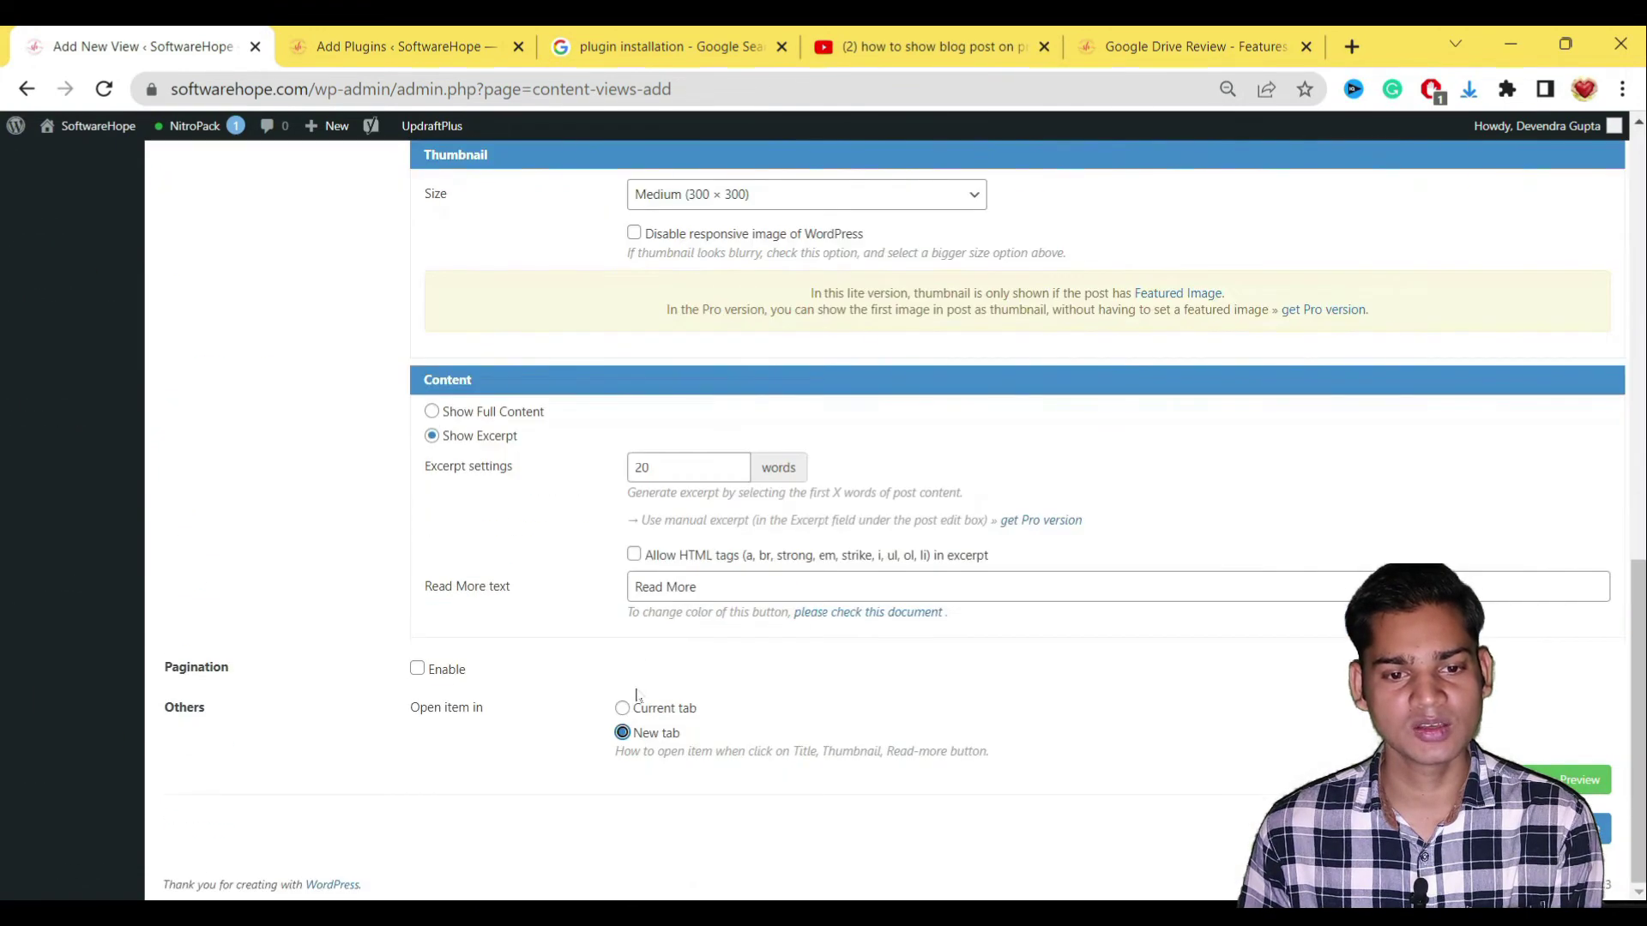
{"action": "left_click", "coordinate": [622, 711]}
{"action": "scroll", "coordinate": [881, 717], "scroll_direction": "up", "scroll_amount": 10}
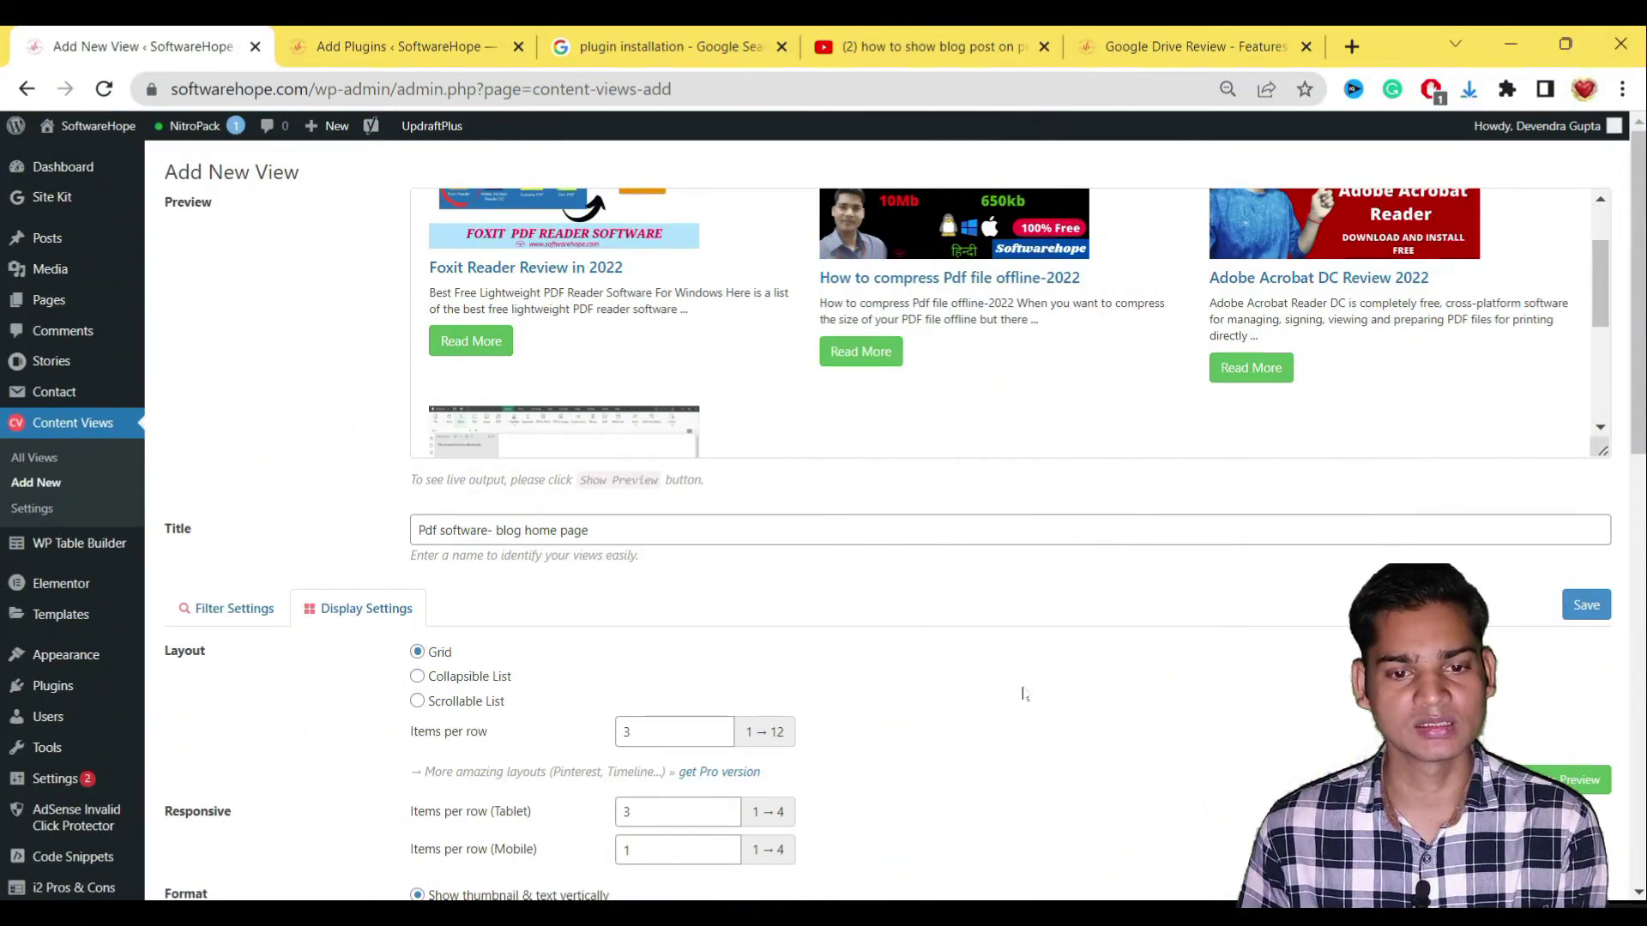
{"action": "scroll", "coordinate": [693, 739], "scroll_direction": "down", "scroll_amount": 10}
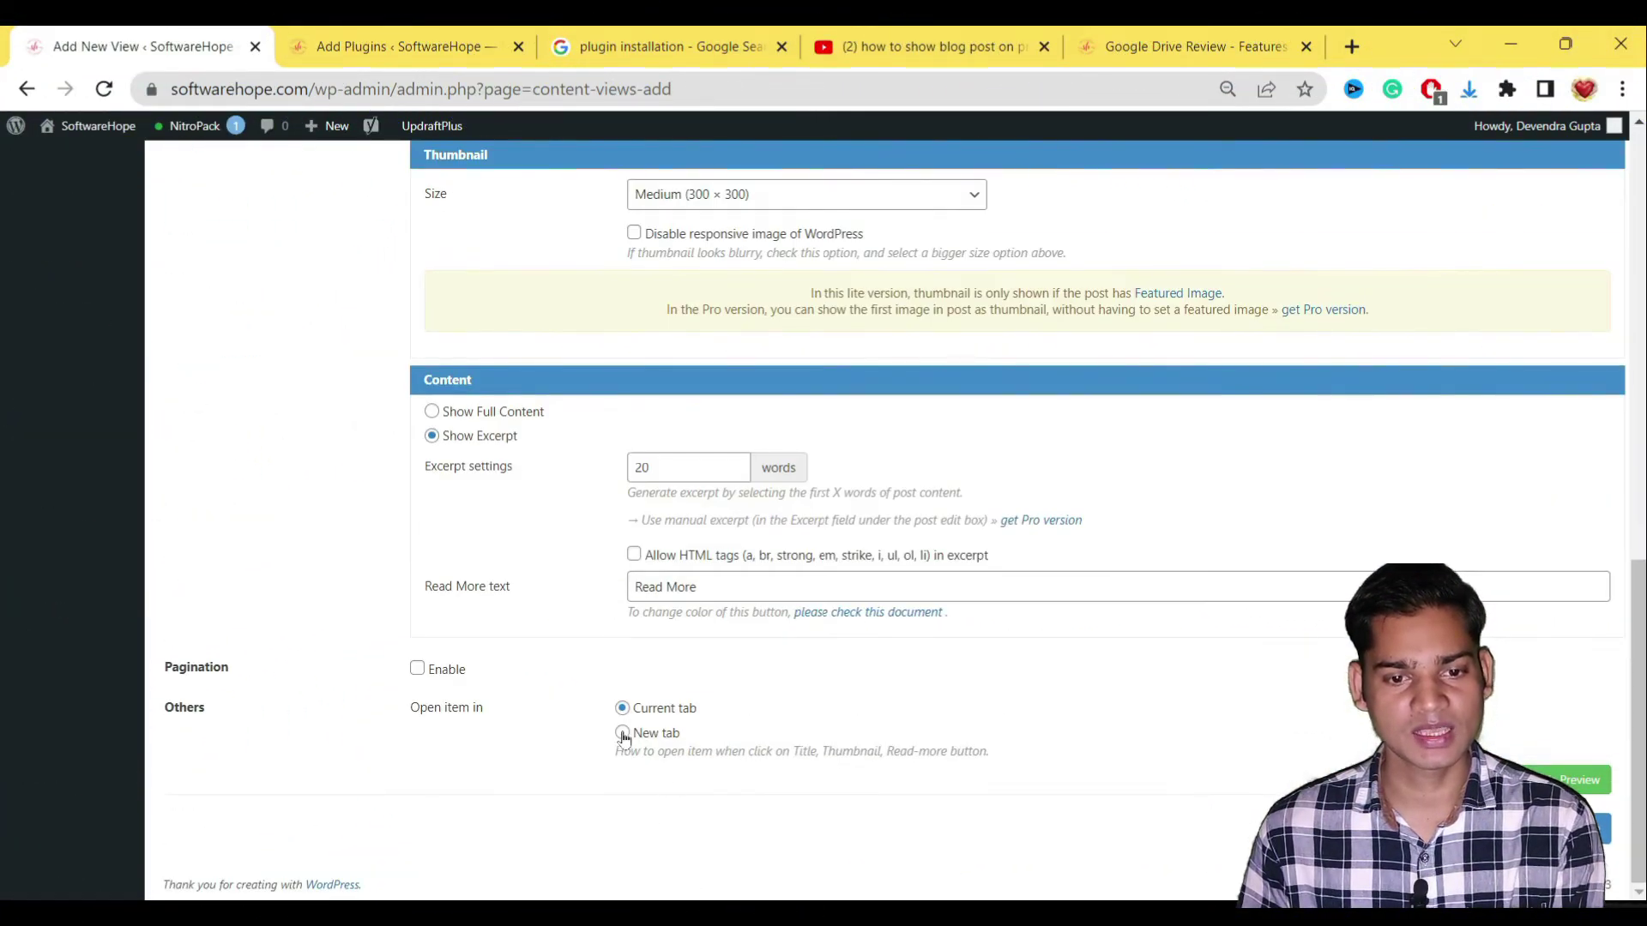
{"action": "scroll", "coordinate": [1074, 756], "scroll_direction": "up", "scroll_amount": 10}
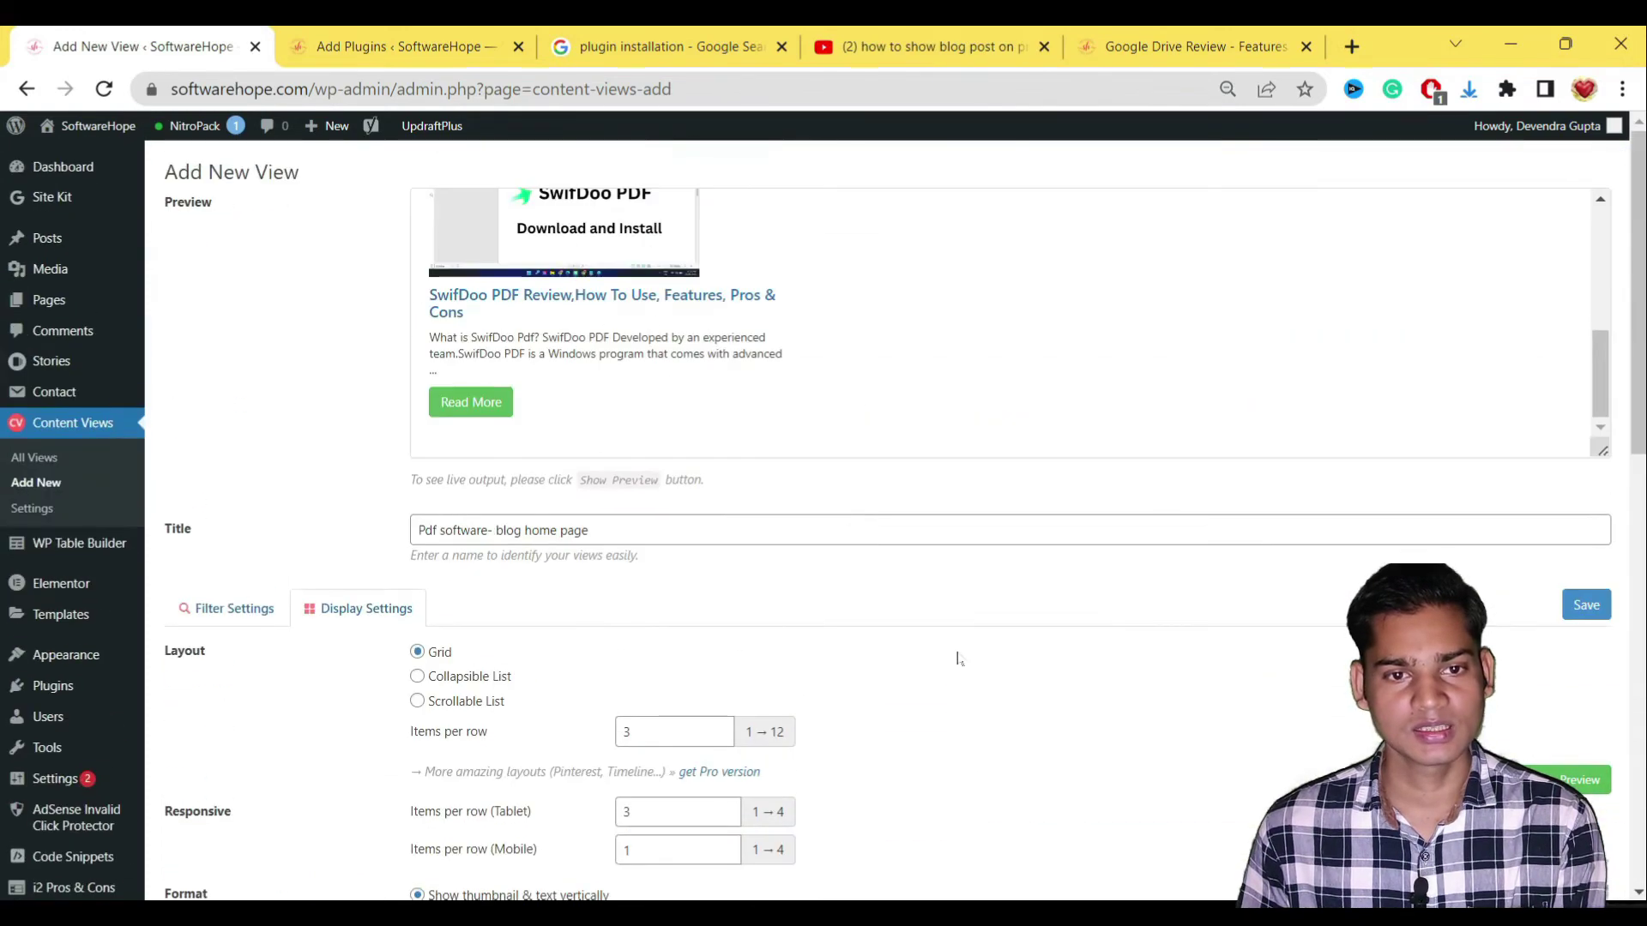
{"action": "scroll", "coordinate": [1030, 601], "scroll_direction": "down", "scroll_amount": 5}
{"action": "scroll", "coordinate": [1030, 601], "scroll_direction": "up", "scroll_amount": 5}
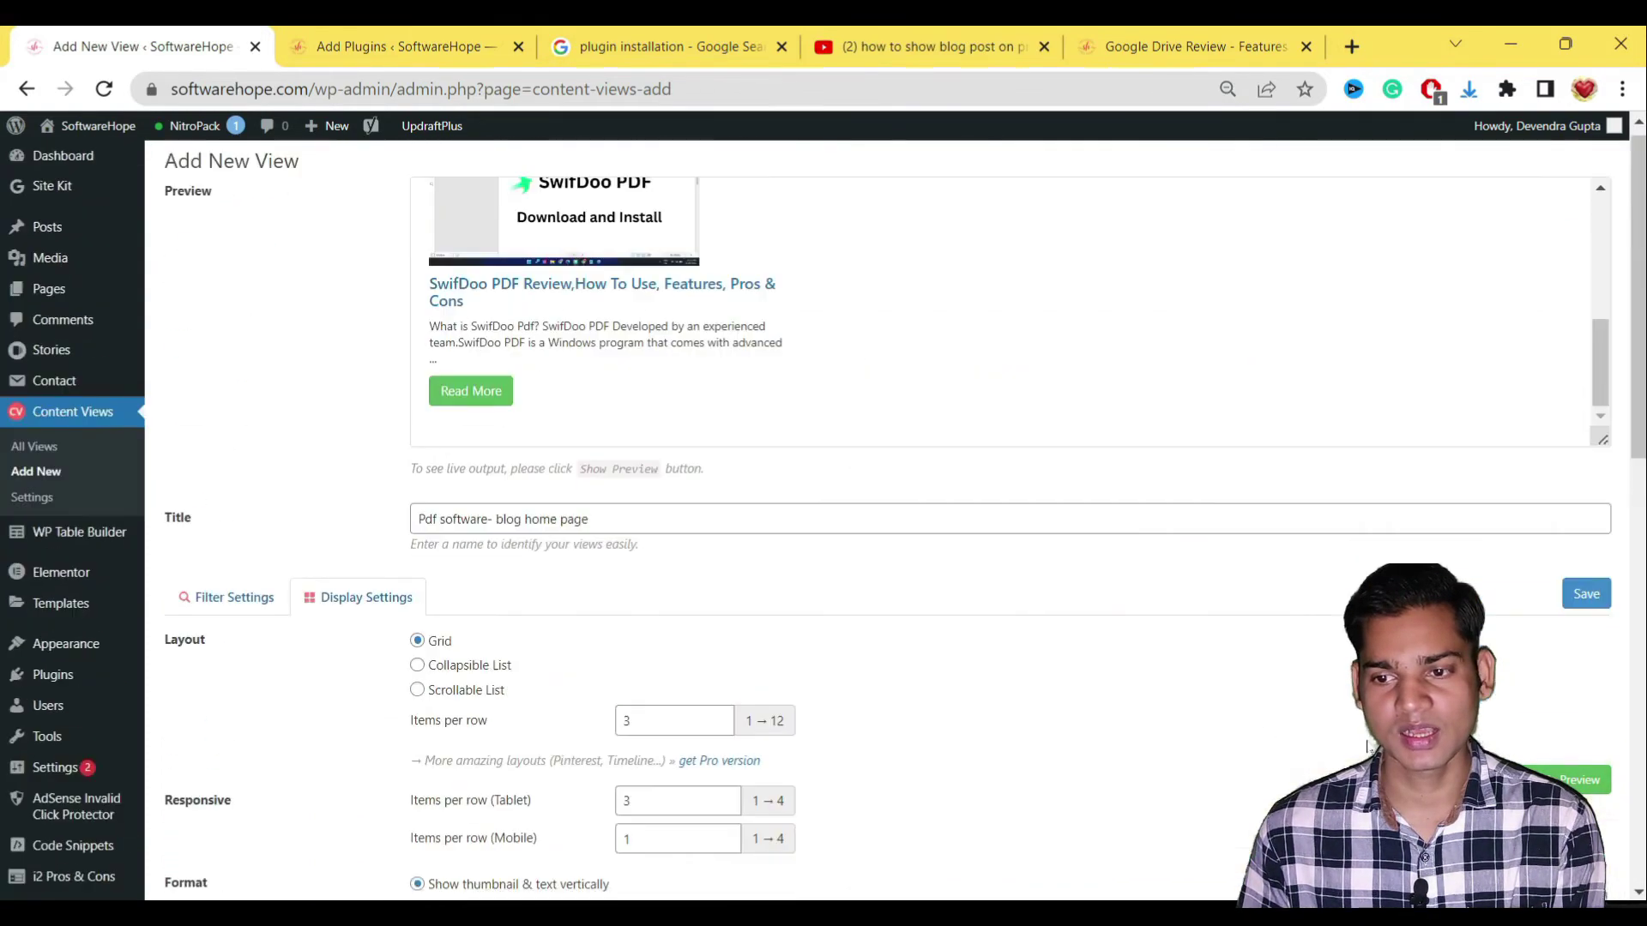
{"action": "left_click", "coordinate": [1585, 606]}
Step: Open the Software Reviews page from the site's page list for editing with Elementor
{"action": "left_click", "coordinate": [395, 47]}
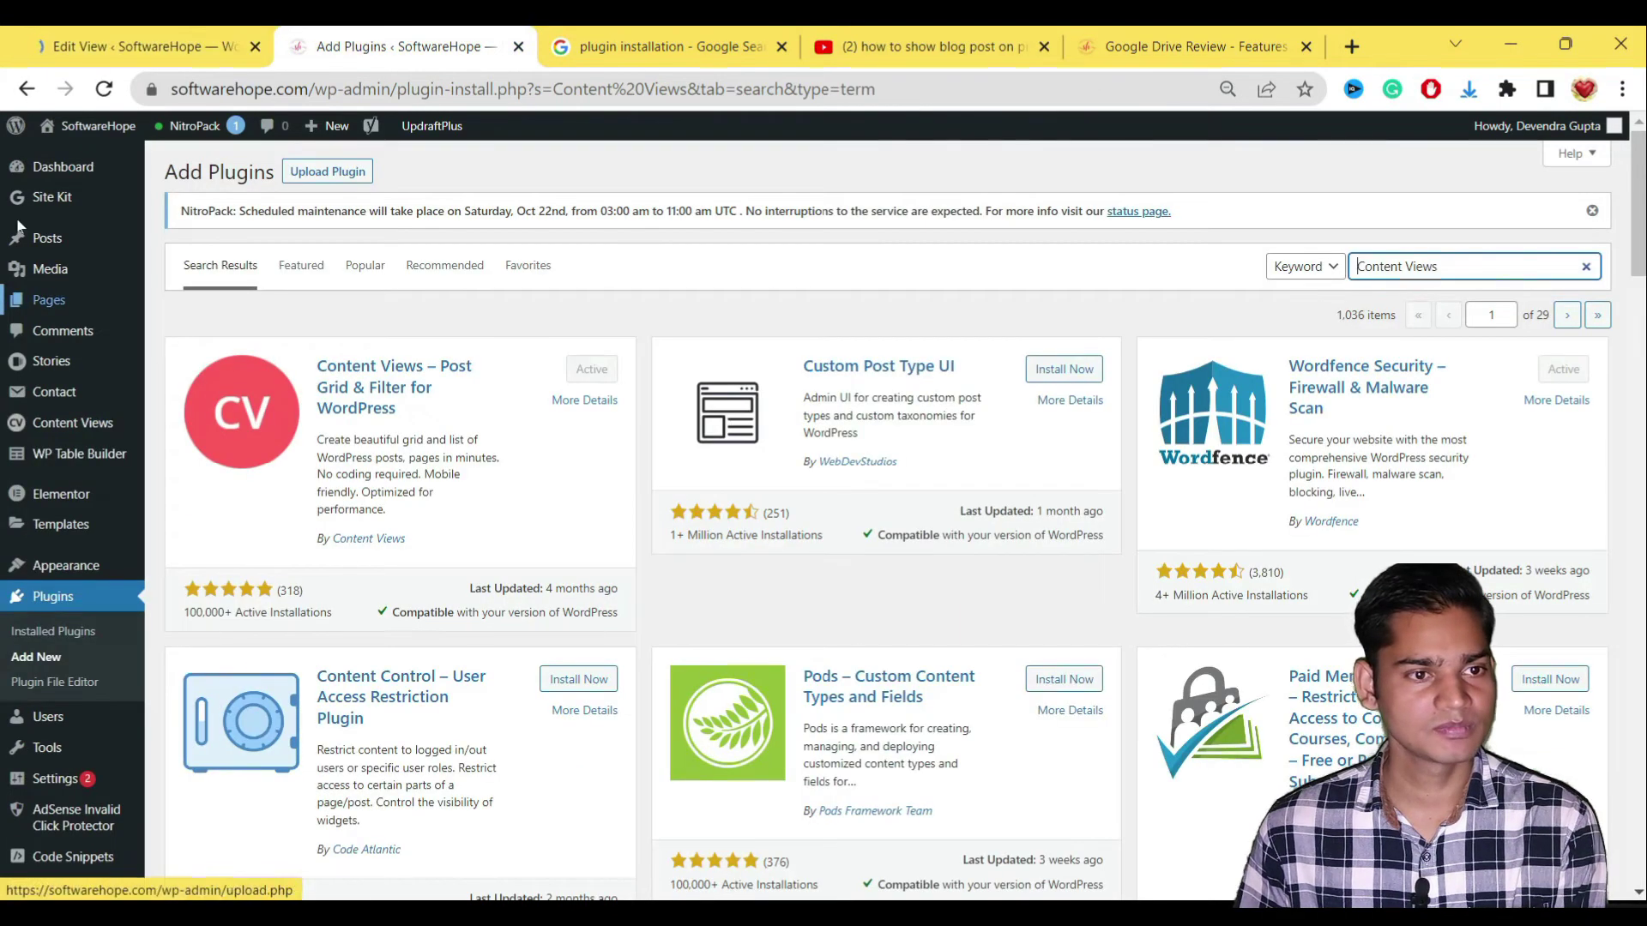
{"action": "left_click", "coordinate": [57, 170]}
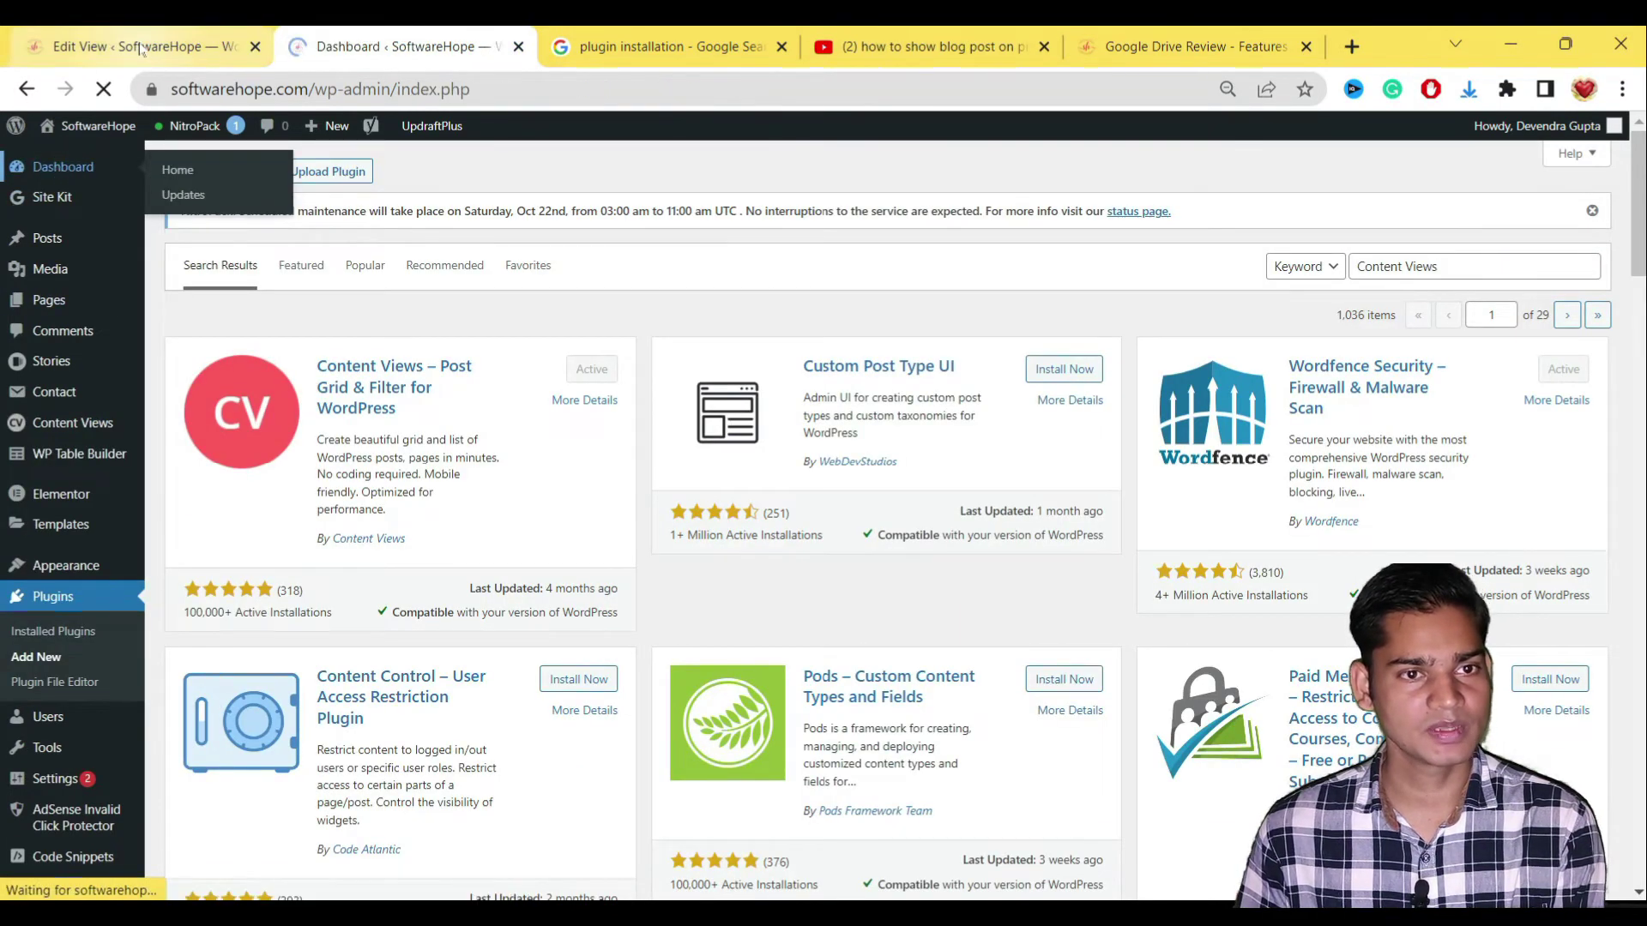
{"action": "key", "text": "ctrl+shift+Tab"}
{"action": "left_click", "coordinate": [420, 38]}
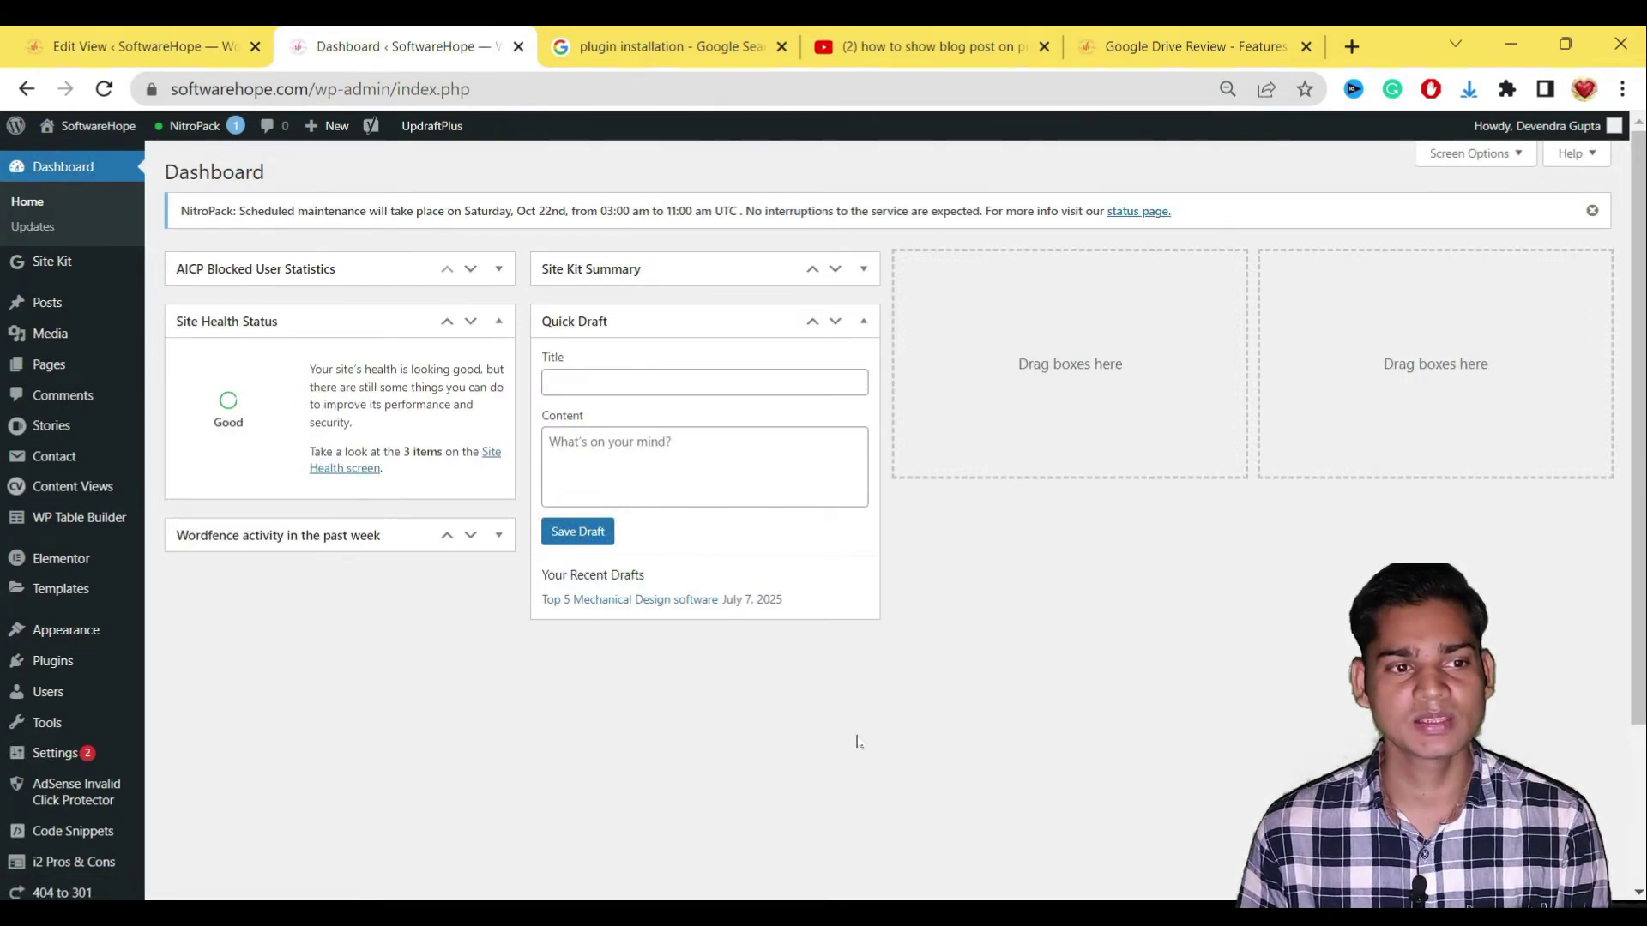
{"action": "mouse_move", "coordinate": [81, 378]}
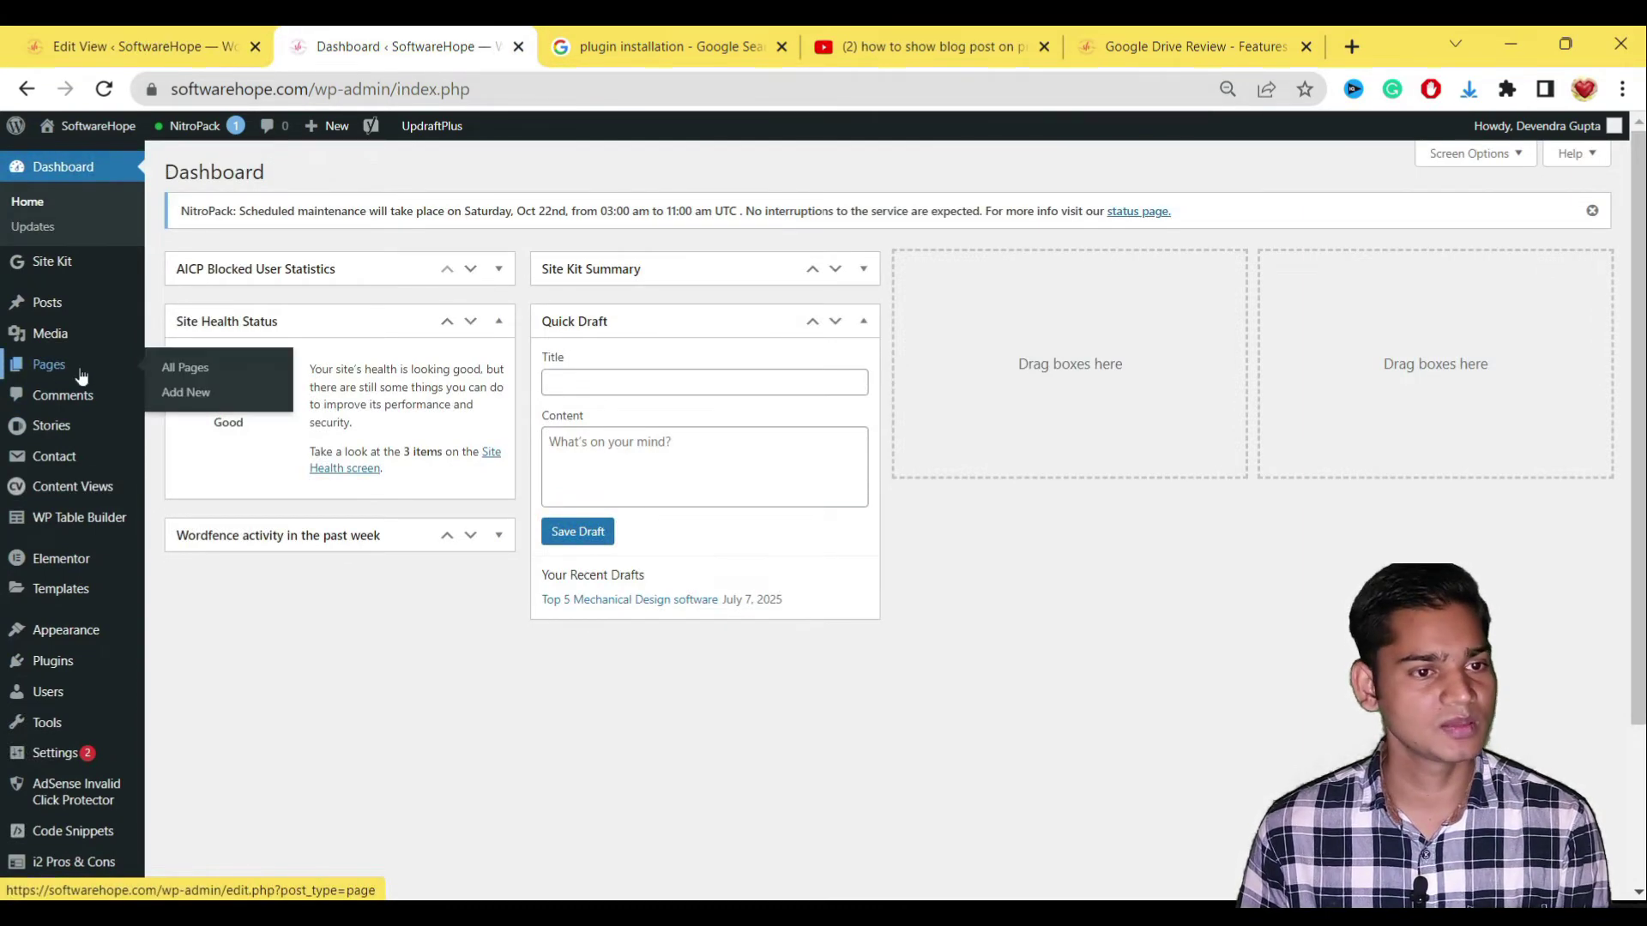
{"action": "left_click", "coordinate": [183, 369]}
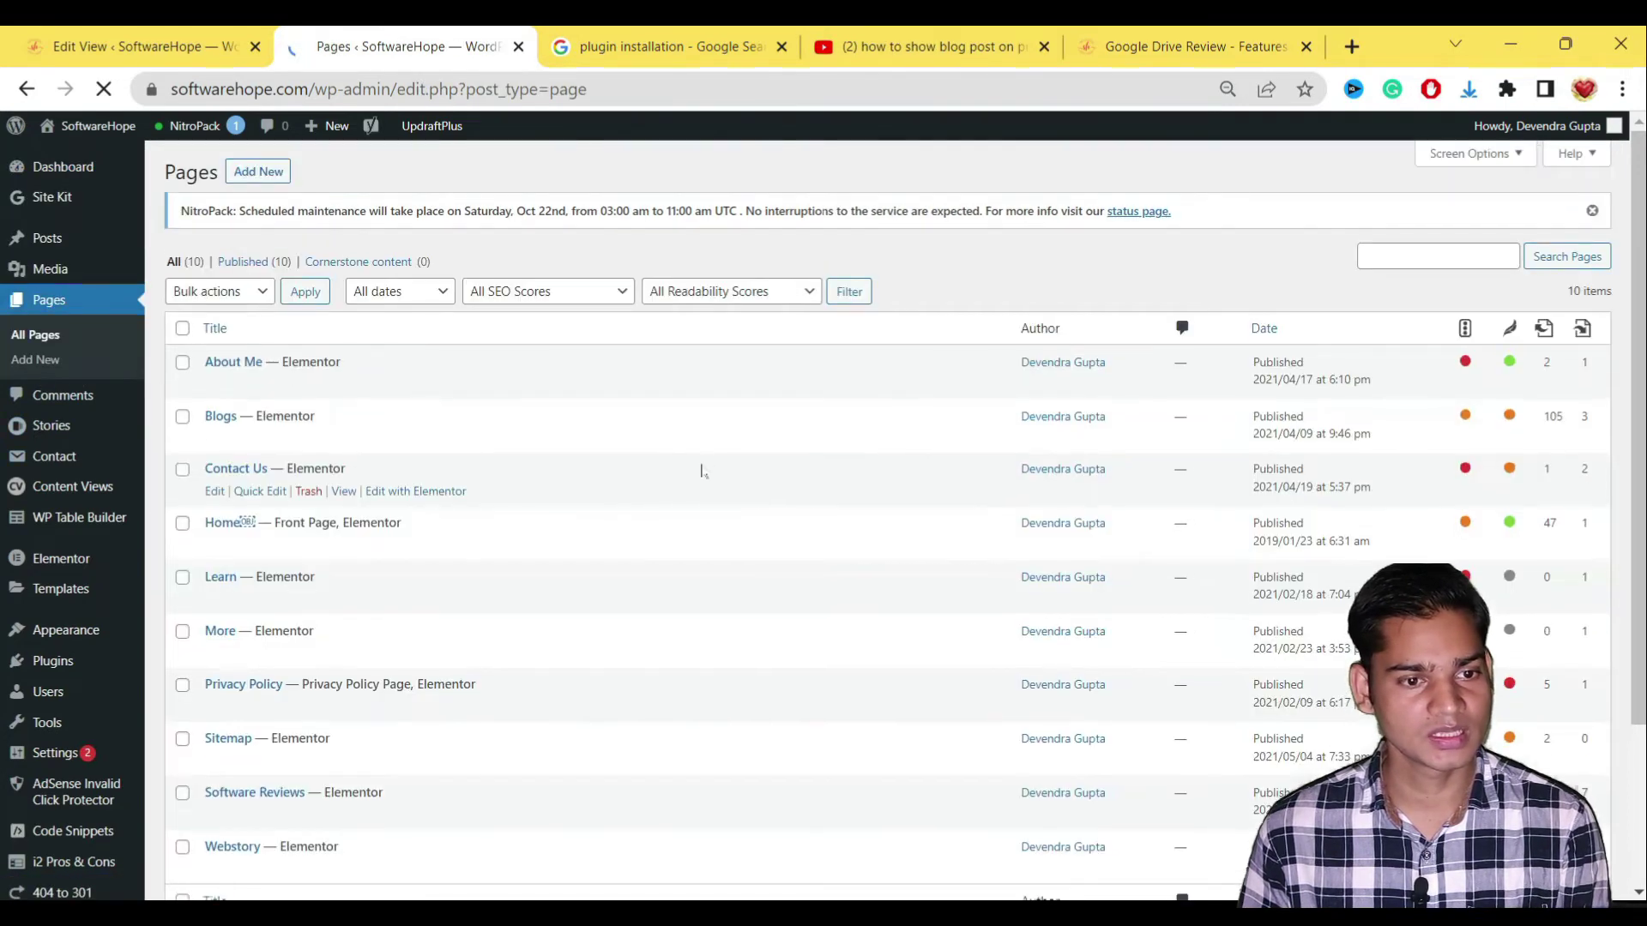
{"action": "scroll", "coordinate": [701, 471], "scroll_direction": "down", "scroll_amount": 3}
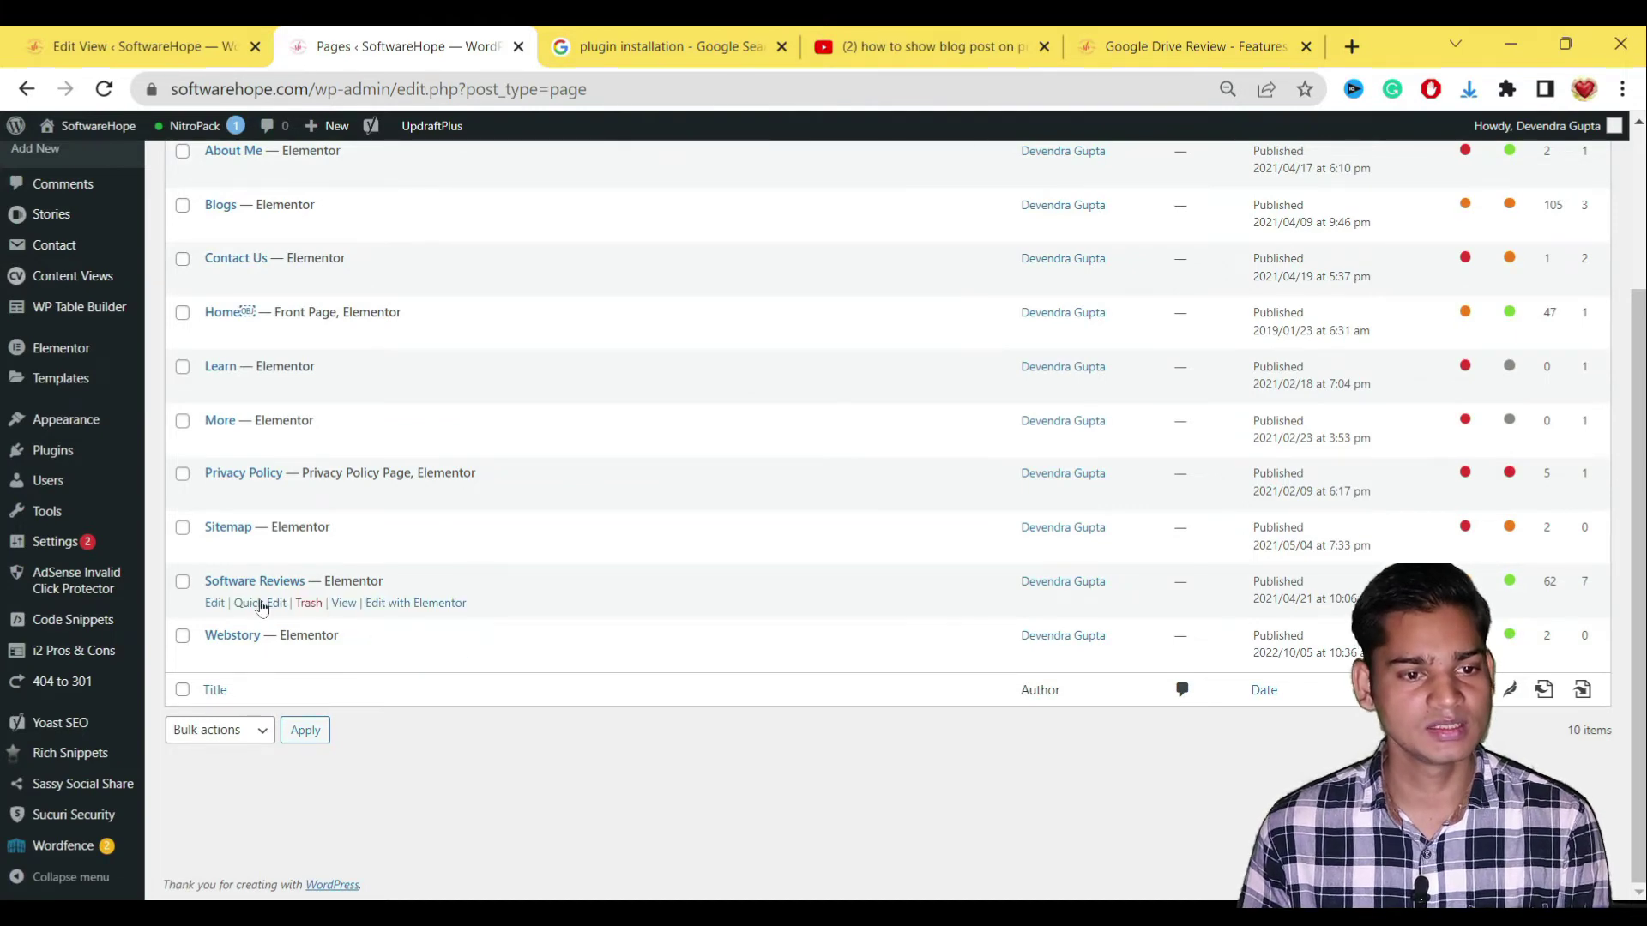
{"action": "left_click", "coordinate": [444, 604]}
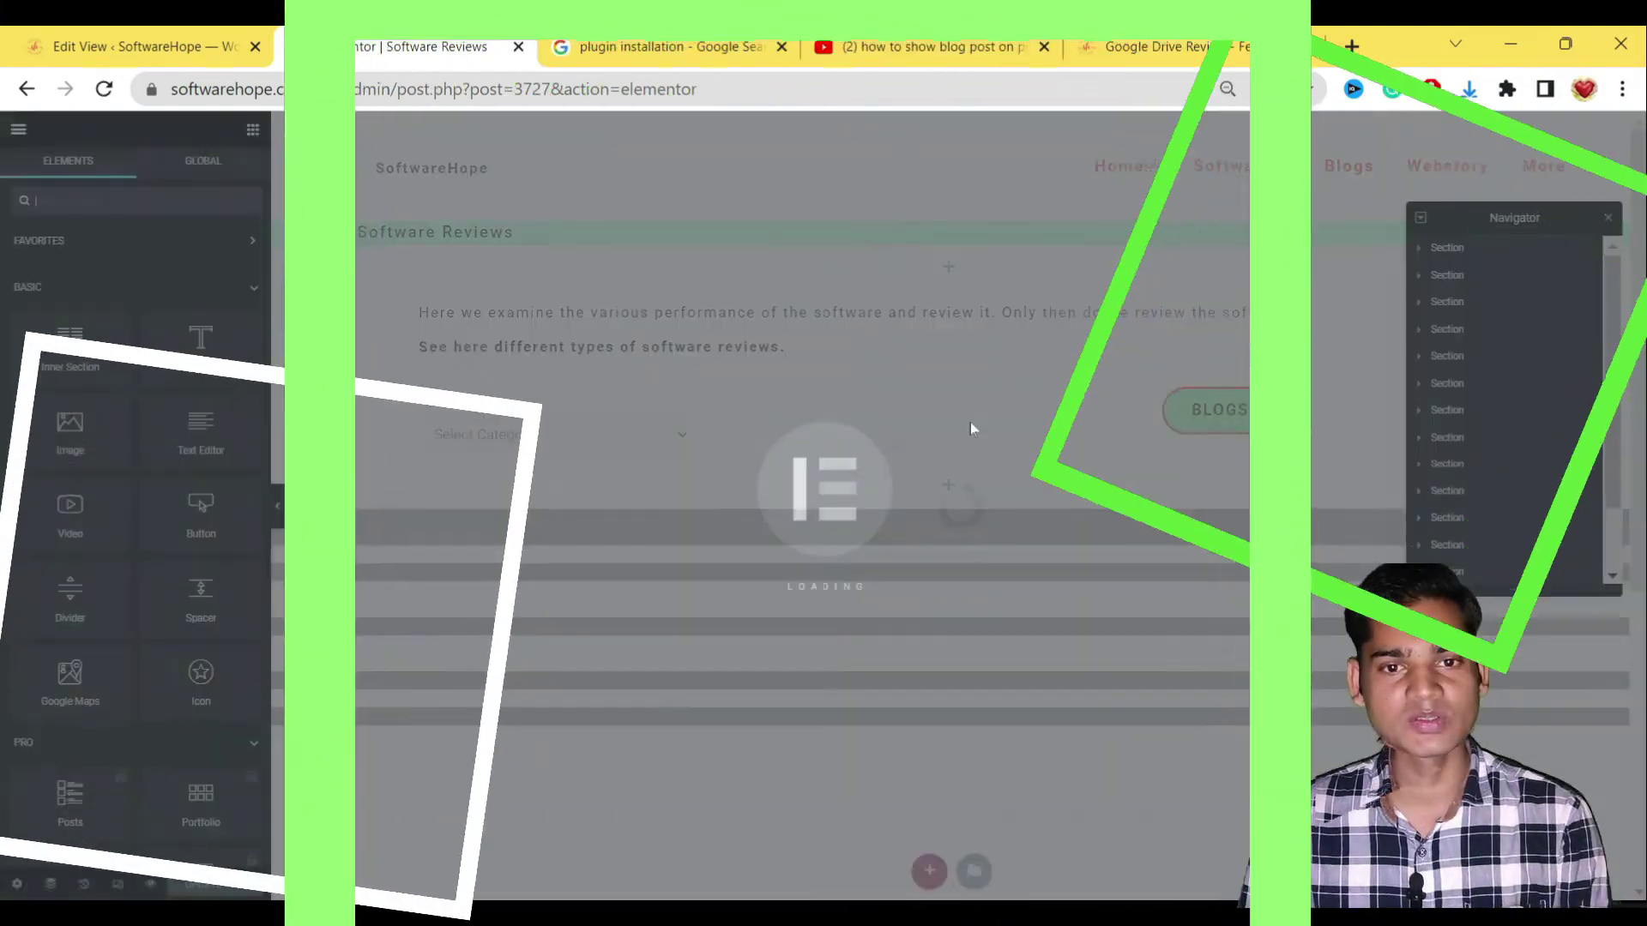
Step: Paste a ">PDF SOFTWARE" heading section at the end of the page, below the Descript review
{"action": "scroll", "coordinate": [1104, 552], "scroll_direction": "down", "scroll_amount": 5}
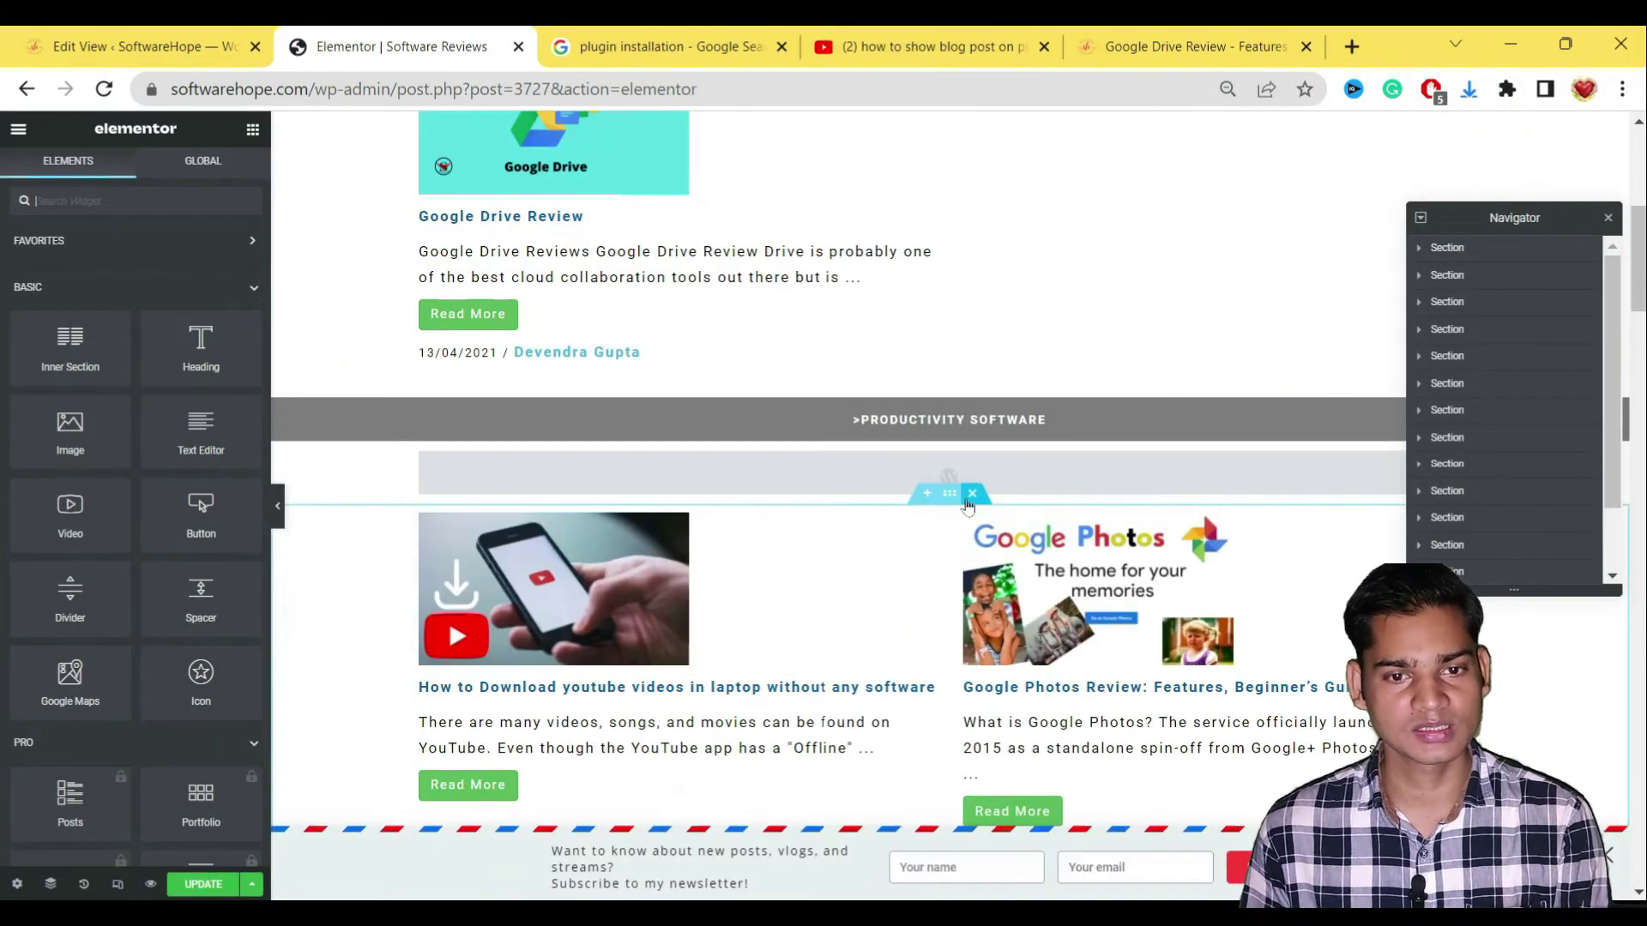
{"action": "left_click", "coordinate": [971, 493]}
{"action": "scroll", "coordinate": [931, 461], "scroll_direction": "down", "scroll_amount": 3}
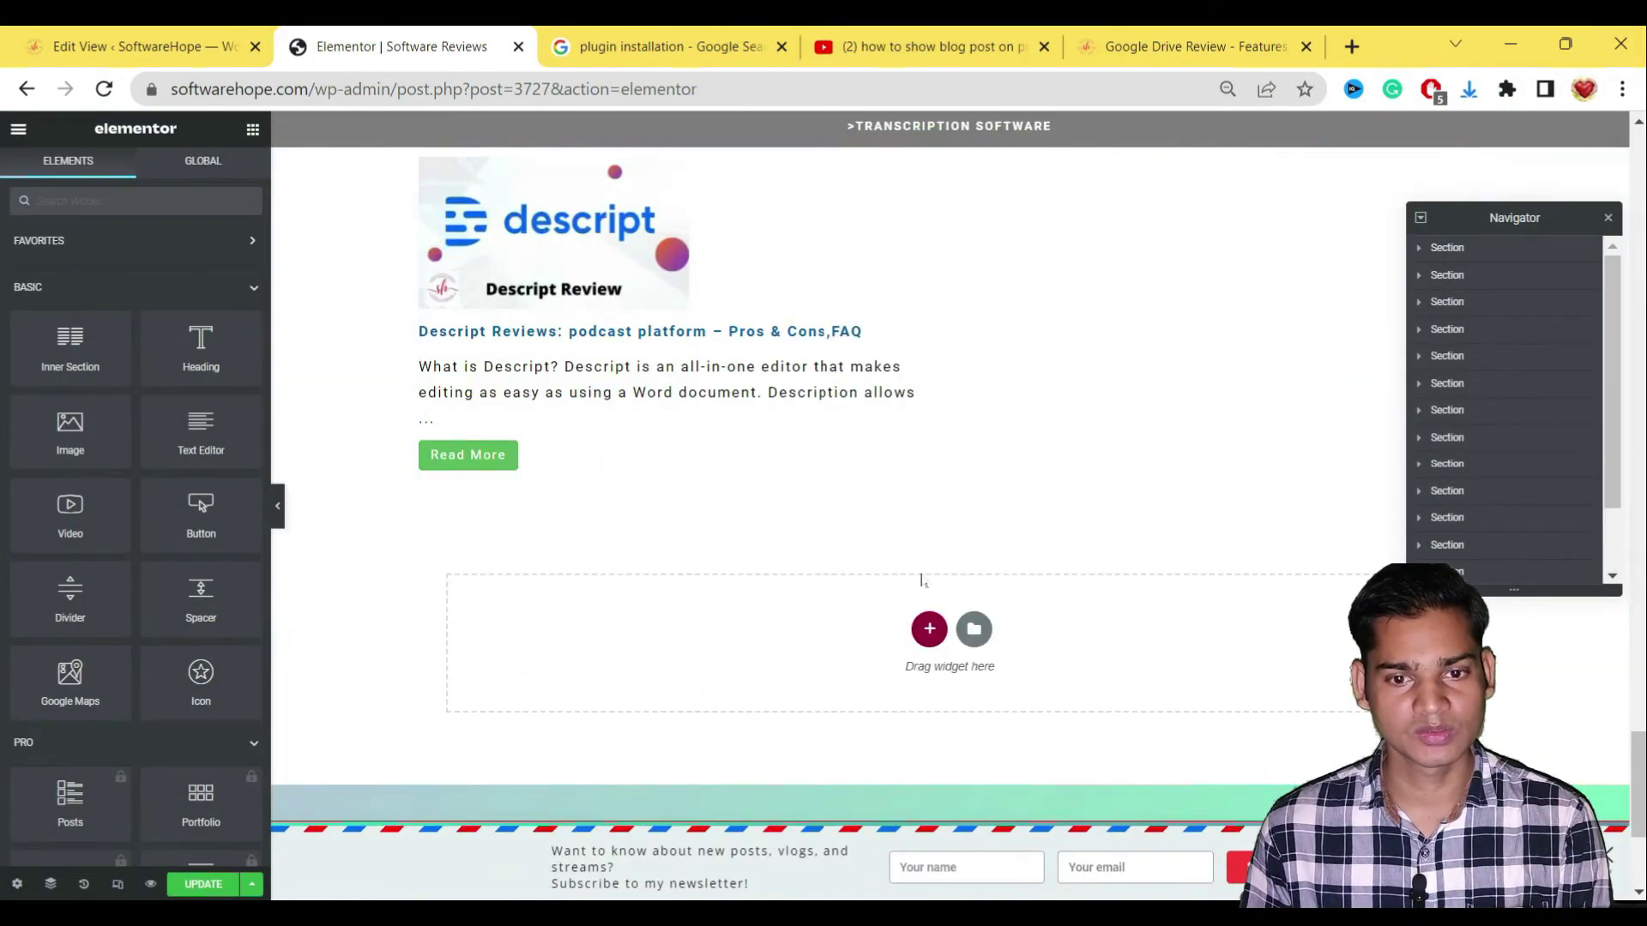
{"action": "right_click", "coordinate": [808, 623]}
{"action": "left_click", "coordinate": [870, 638]}
{"action": "left_click", "coordinate": [907, 524]}
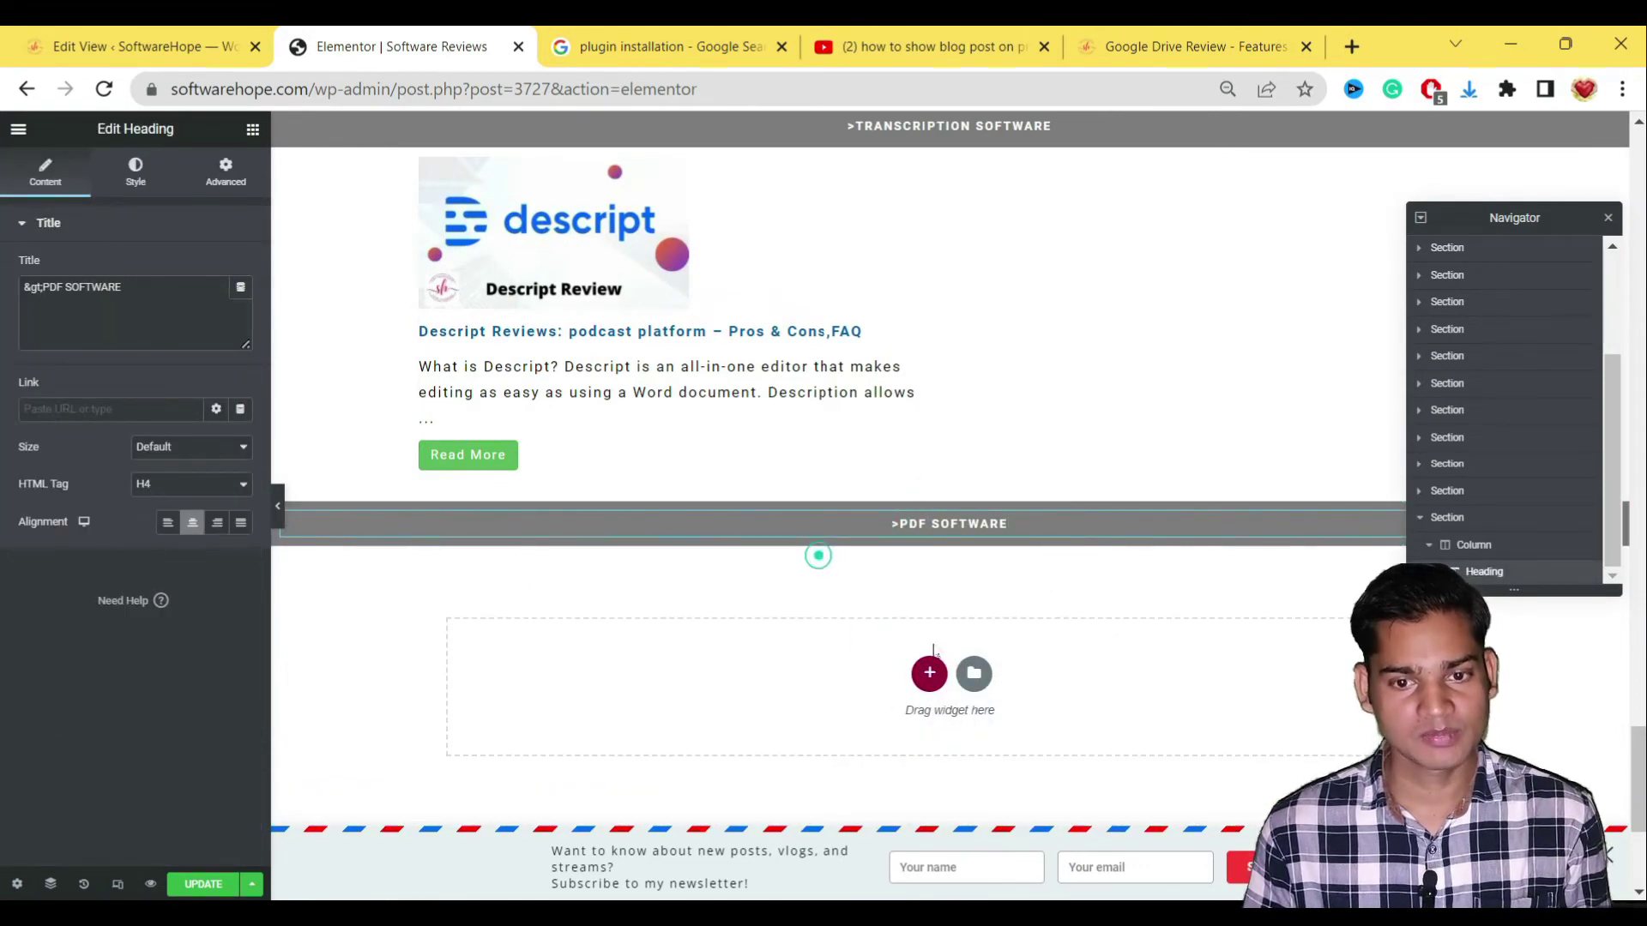
{"action": "left_click", "coordinate": [927, 674]}
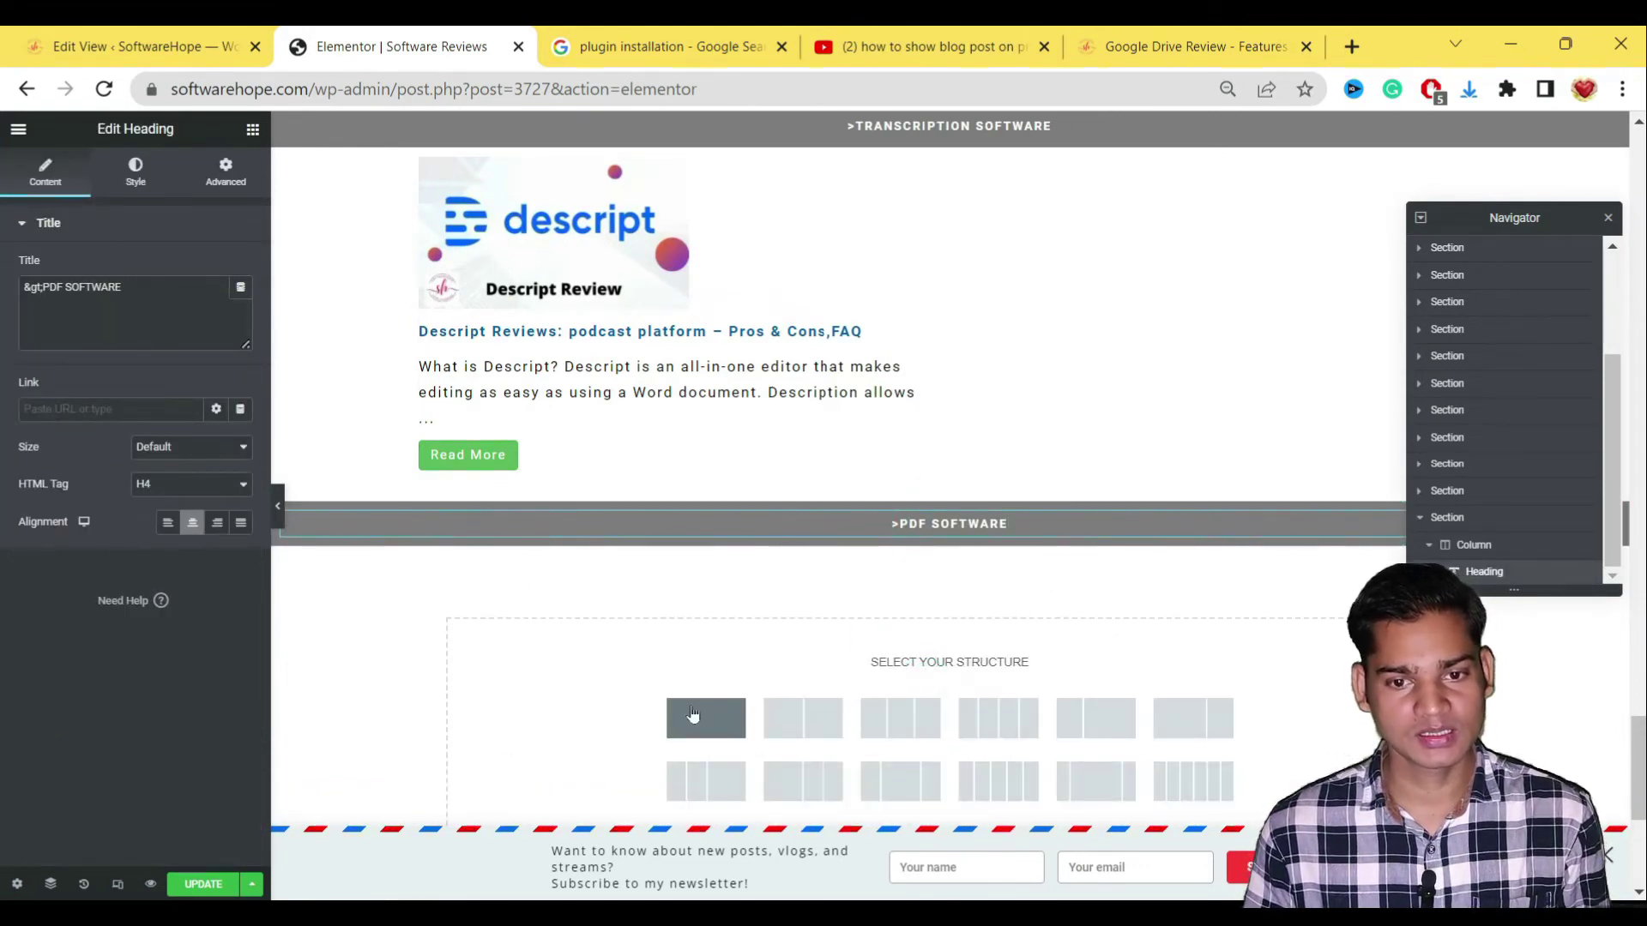
{"action": "left_click", "coordinate": [693, 714]}
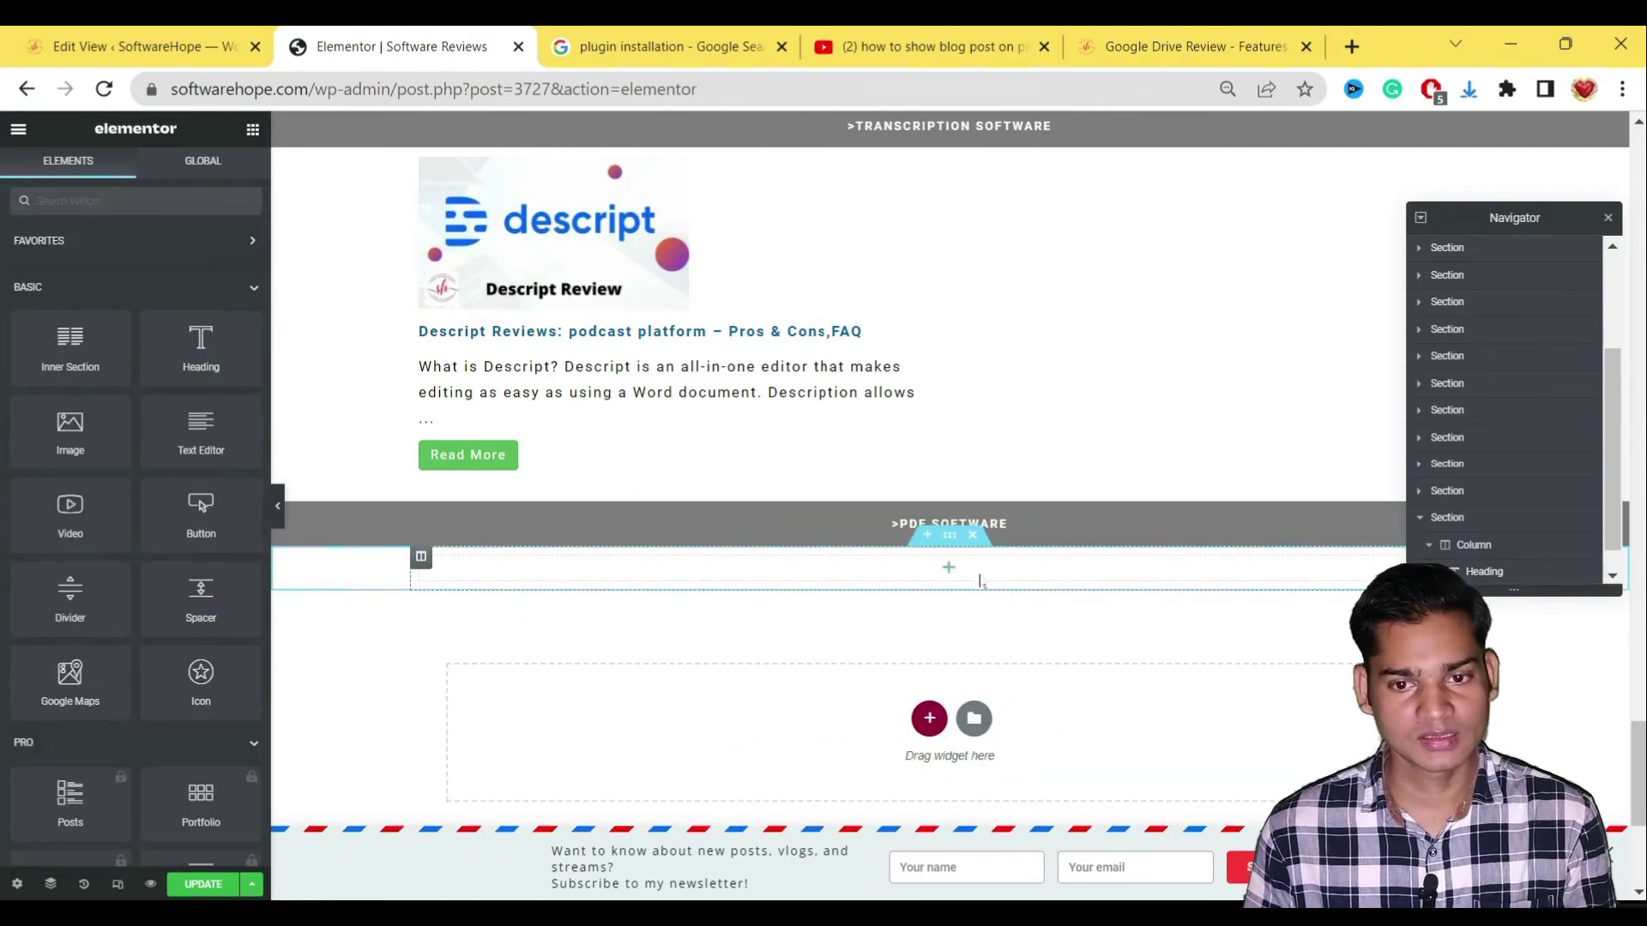
{"action": "key", "text": "Delete"}
{"action": "scroll", "coordinate": [980, 581], "scroll_direction": "down", "scroll_amount": 3}
{"action": "left_click", "coordinate": [929, 396]}
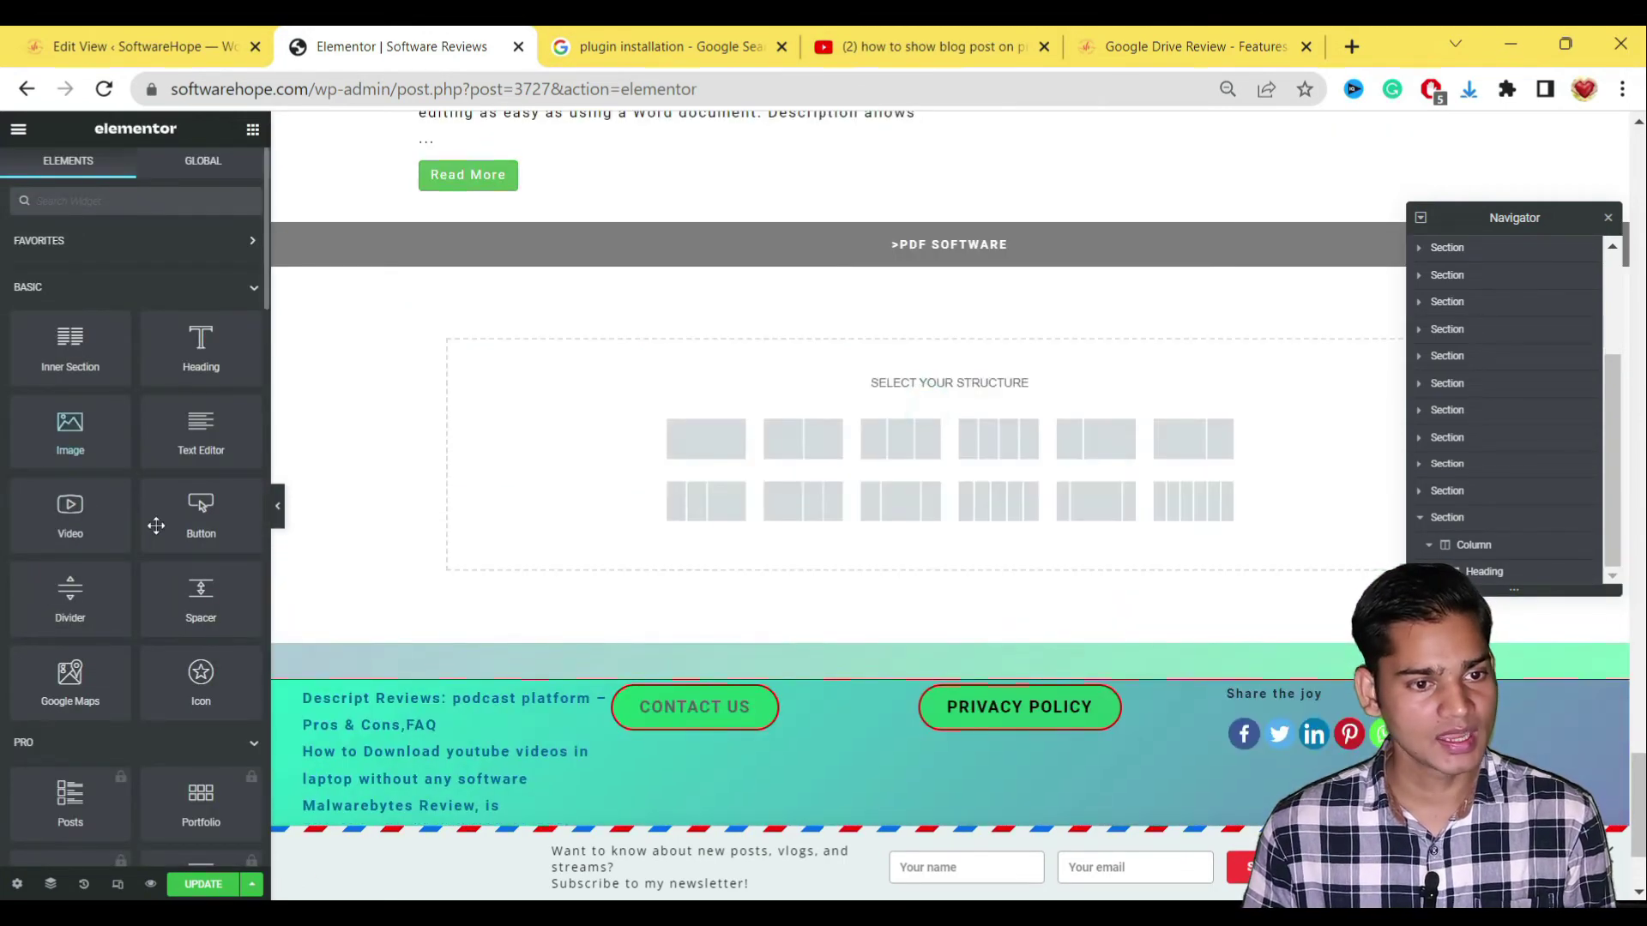
Step: Search the widgets for "SHO" and place a Shortcode widget in a new section directly below the PDF SOFTWARE heading
{"action": "scroll", "coordinate": [167, 656], "scroll_direction": "down", "scroll_amount": 3}
{"action": "left_click", "coordinate": [133, 170]}
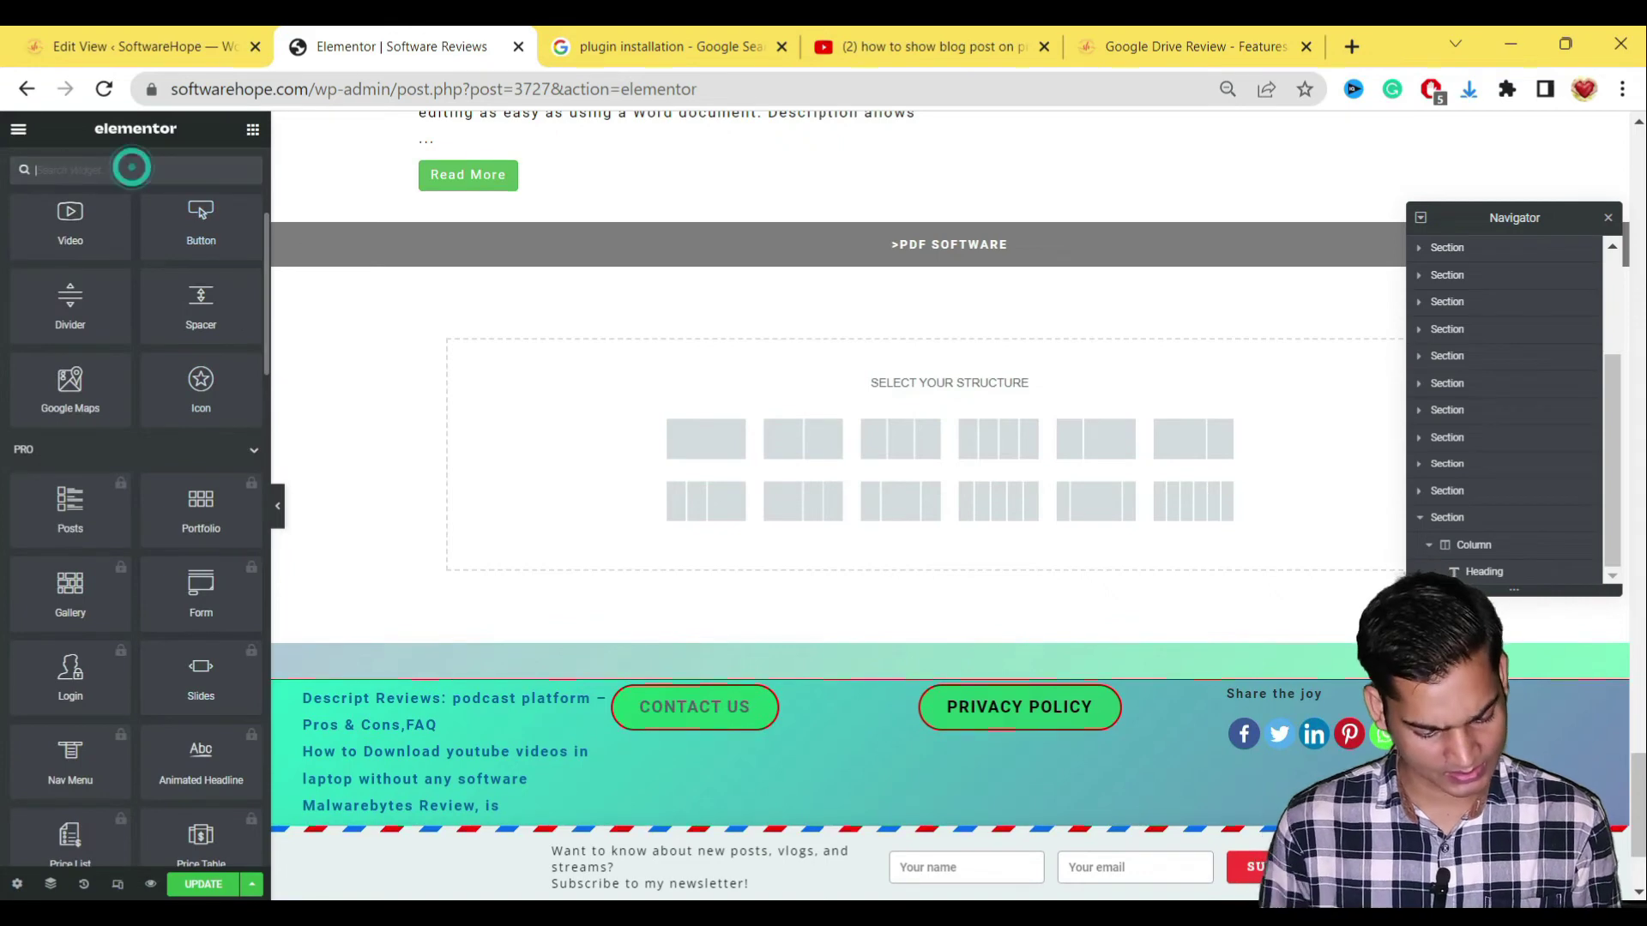
{"action": "type", "text": "SHO"}
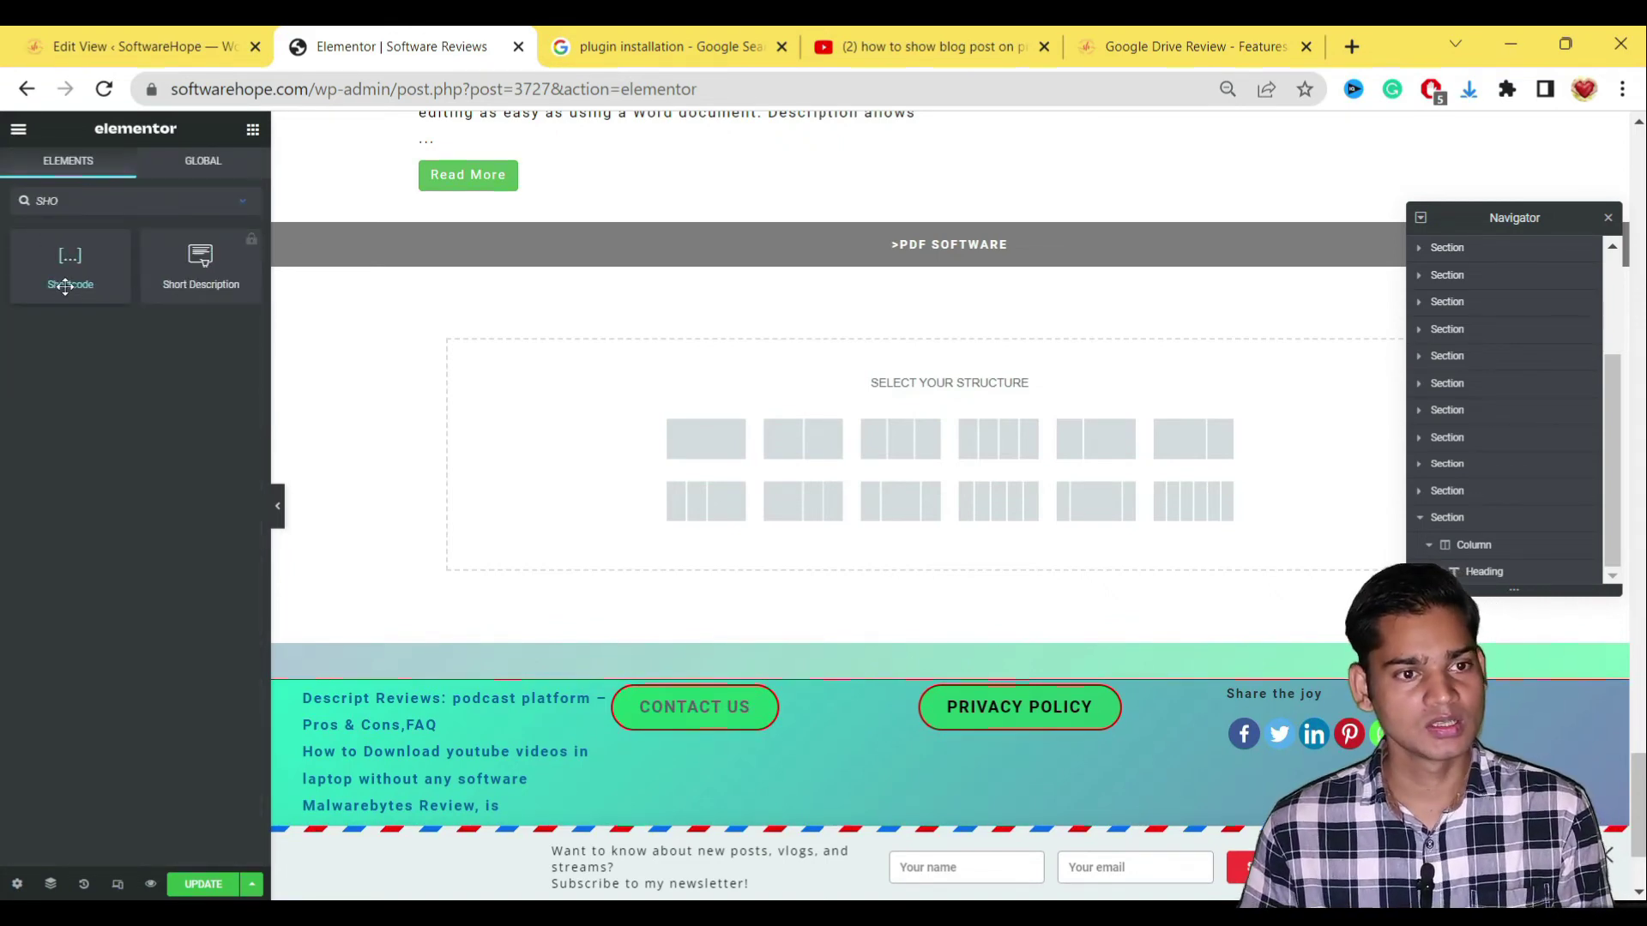
{"action": "left_click_drag", "start_coordinate": [57, 261], "coordinate": [790, 386]}
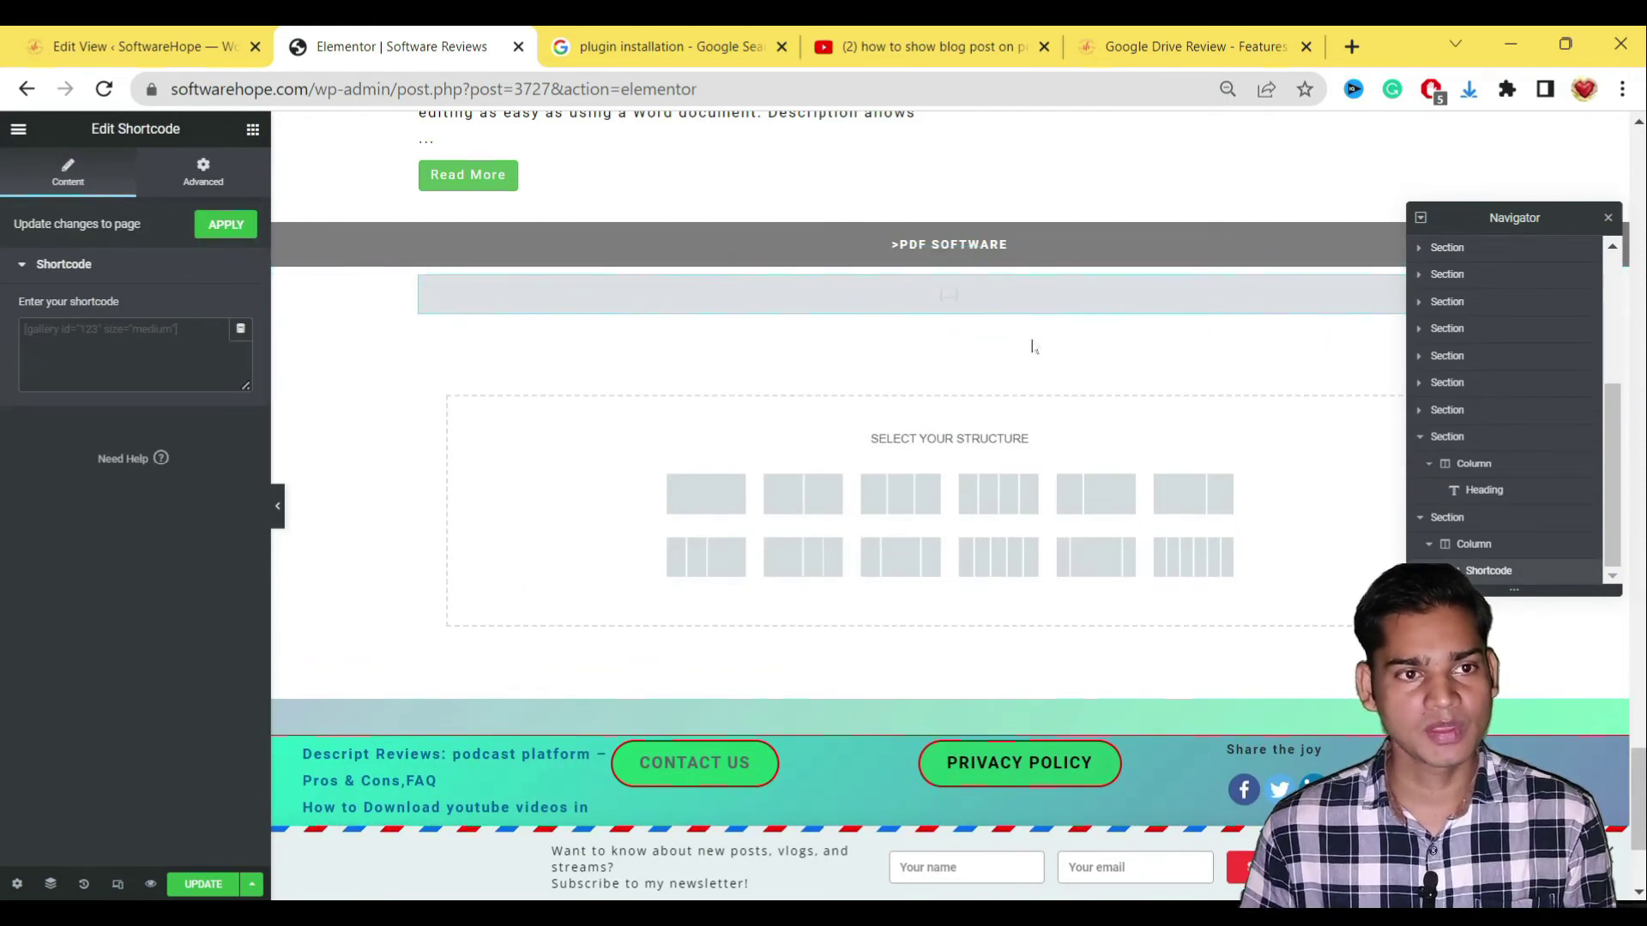
Step: Check the saved Content Views view and copy its shortcode for page content, [pt_view id="fb63b3a4fp"]
{"action": "key", "text": "ctrl+shift+Tab"}
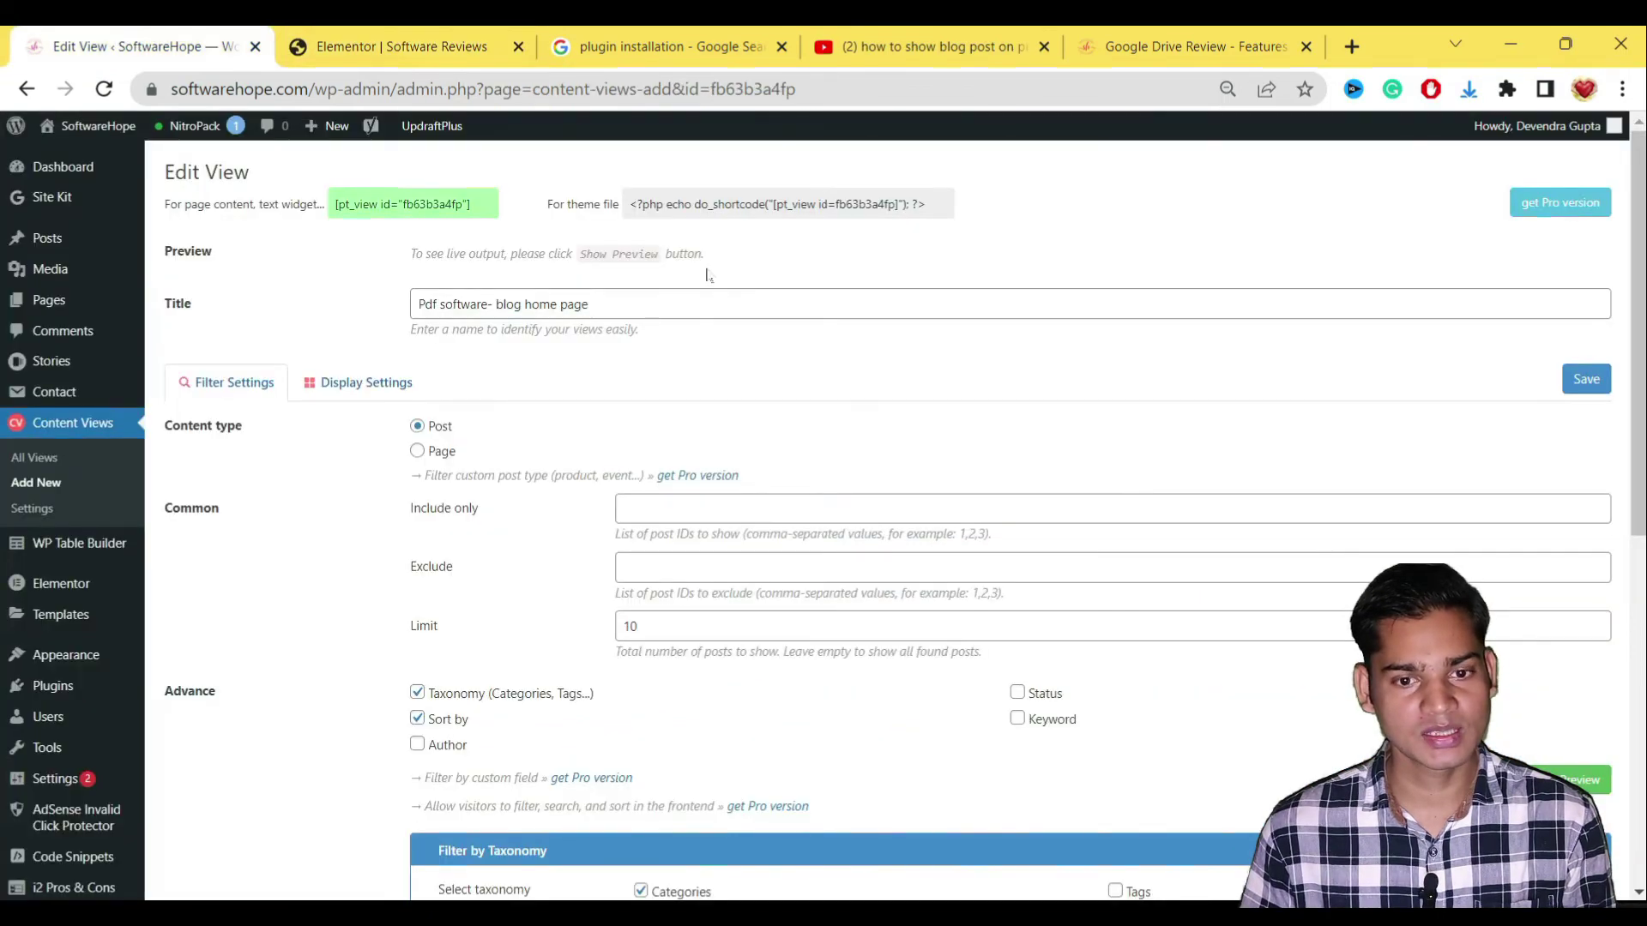
{"action": "scroll", "coordinate": [969, 455], "scroll_direction": "down", "scroll_amount": 8}
{"action": "scroll", "coordinate": [970, 386], "scroll_direction": "up", "scroll_amount": 9}
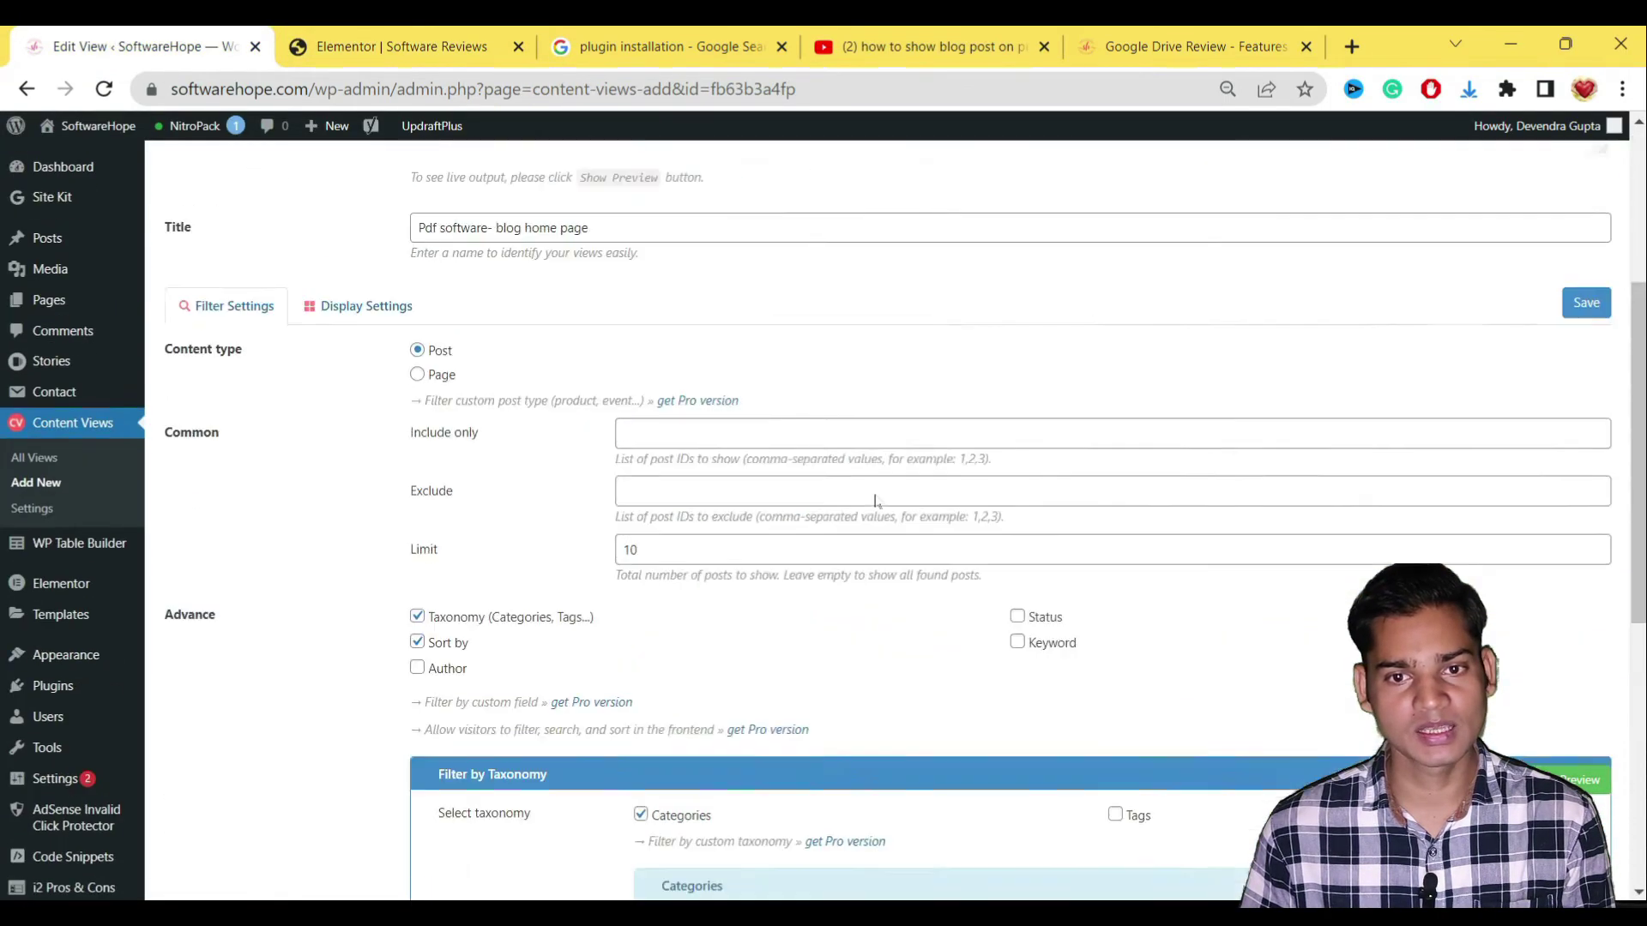
{"action": "scroll", "coordinate": [970, 352], "scroll_direction": "down", "scroll_amount": 5}
{"action": "scroll", "coordinate": [971, 352], "scroll_direction": "up", "scroll_amount": 1}
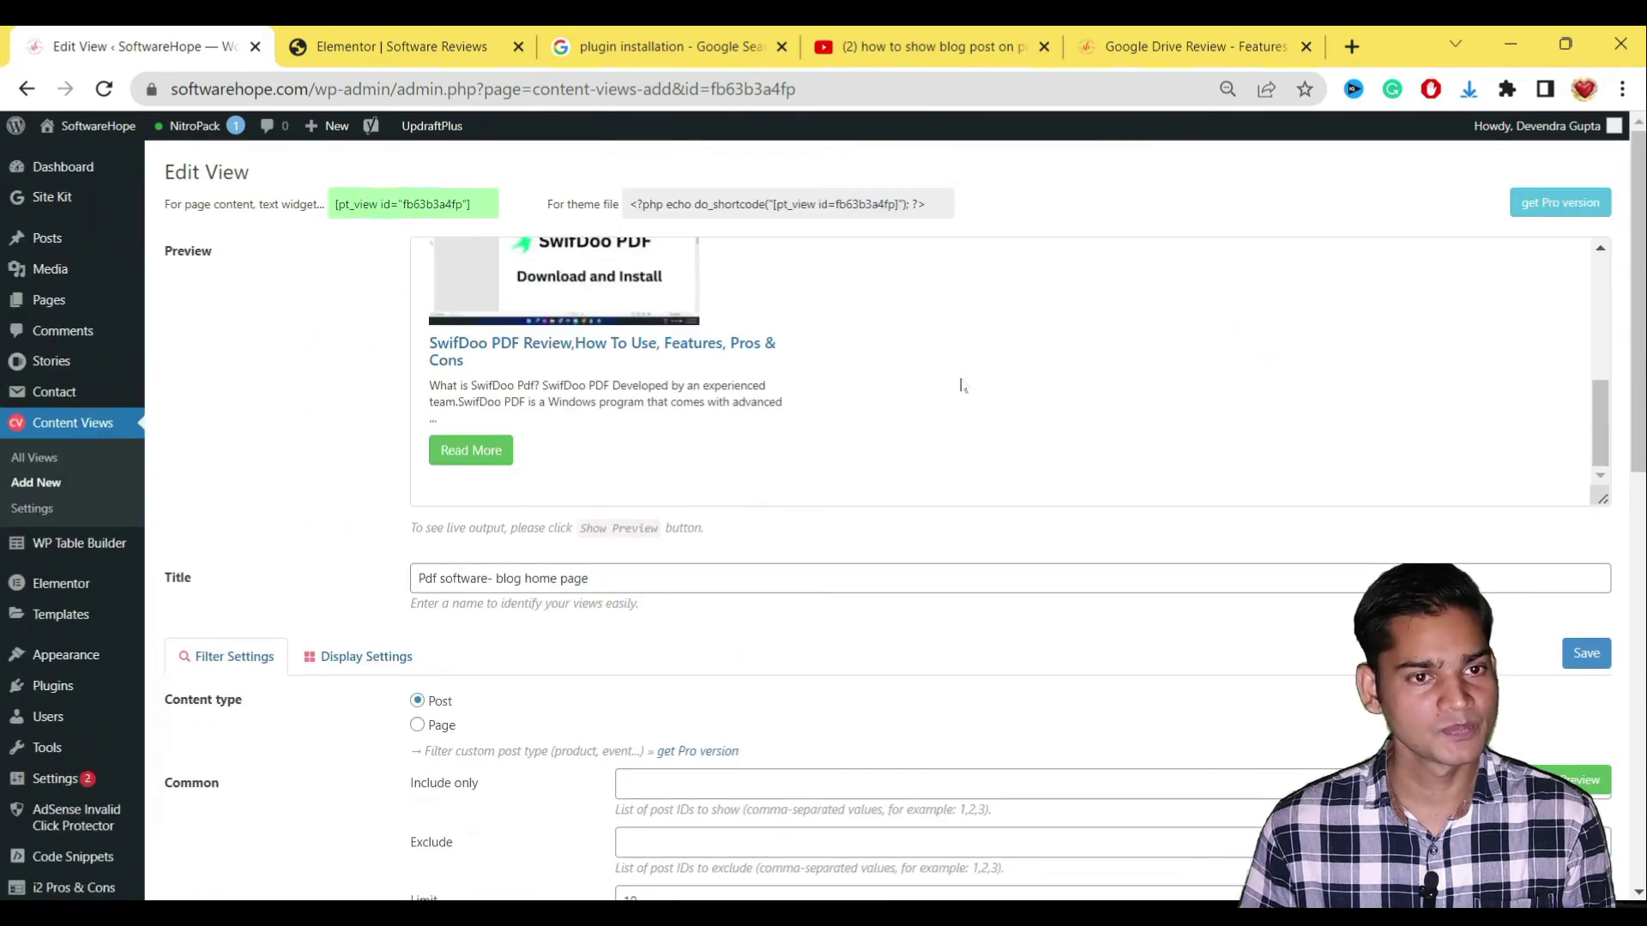
{"action": "left_click", "coordinate": [426, 211]}
{"action": "right_click", "coordinate": [426, 208]}
{"action": "left_click", "coordinate": [478, 228]}
Step: Paste [pt_view id="fb63b3a4fp"] into the Shortcode widget on the Software Reviews page and apply the changes
{"action": "left_click", "coordinate": [426, 34]}
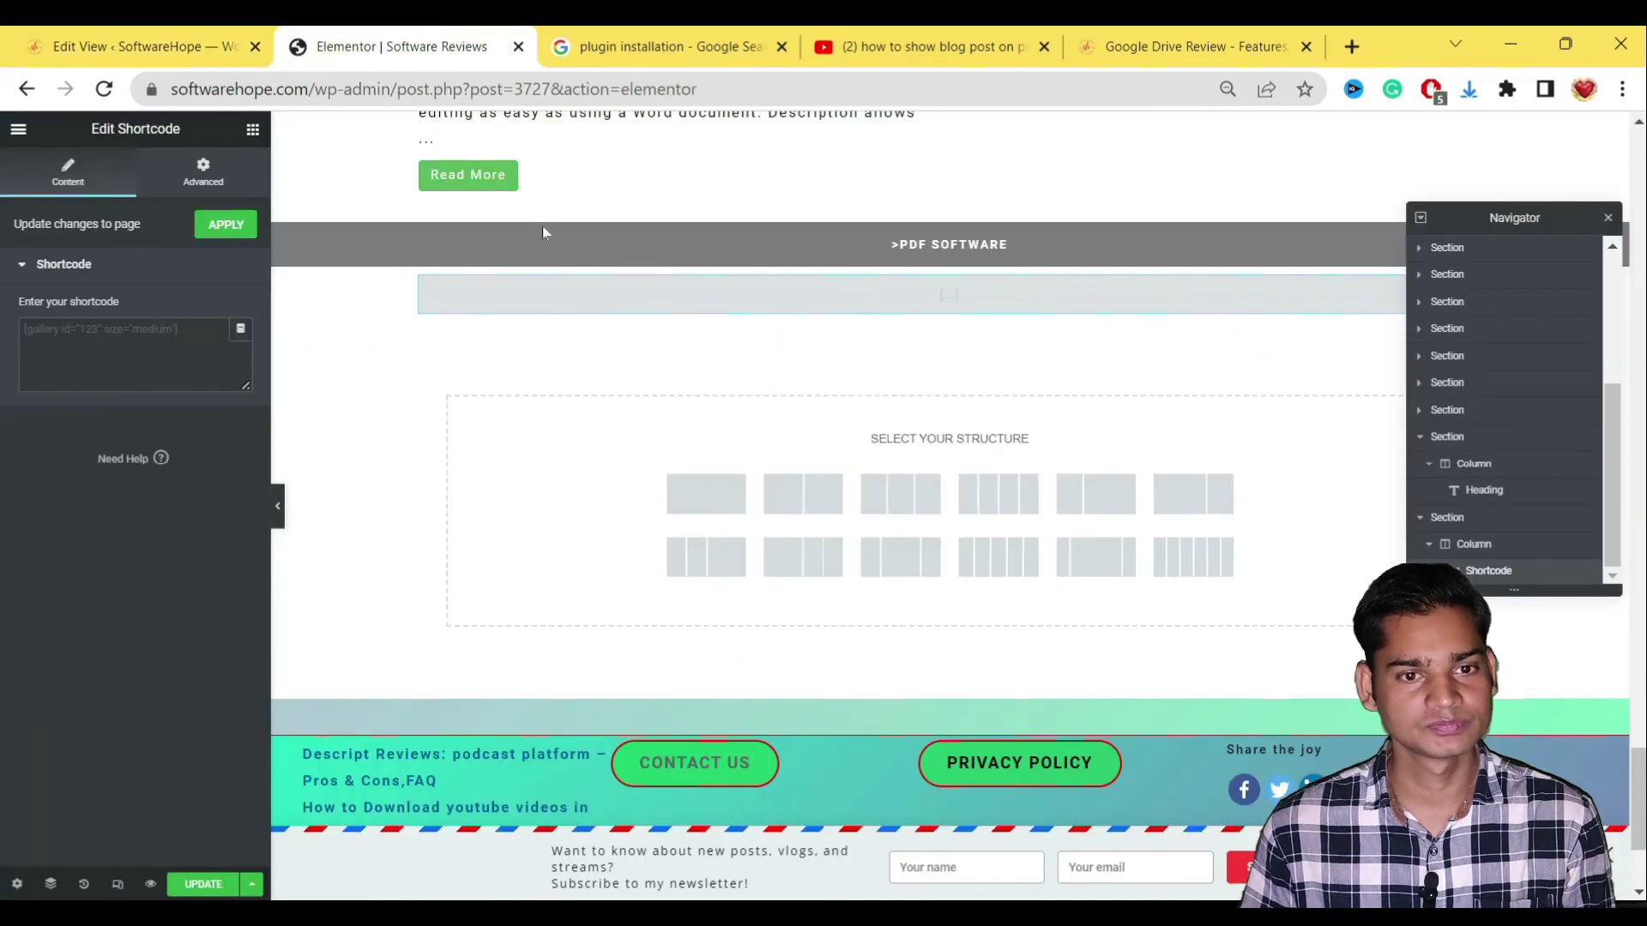
{"action": "left_click", "coordinate": [621, 294]}
{"action": "left_click", "coordinate": [77, 333]}
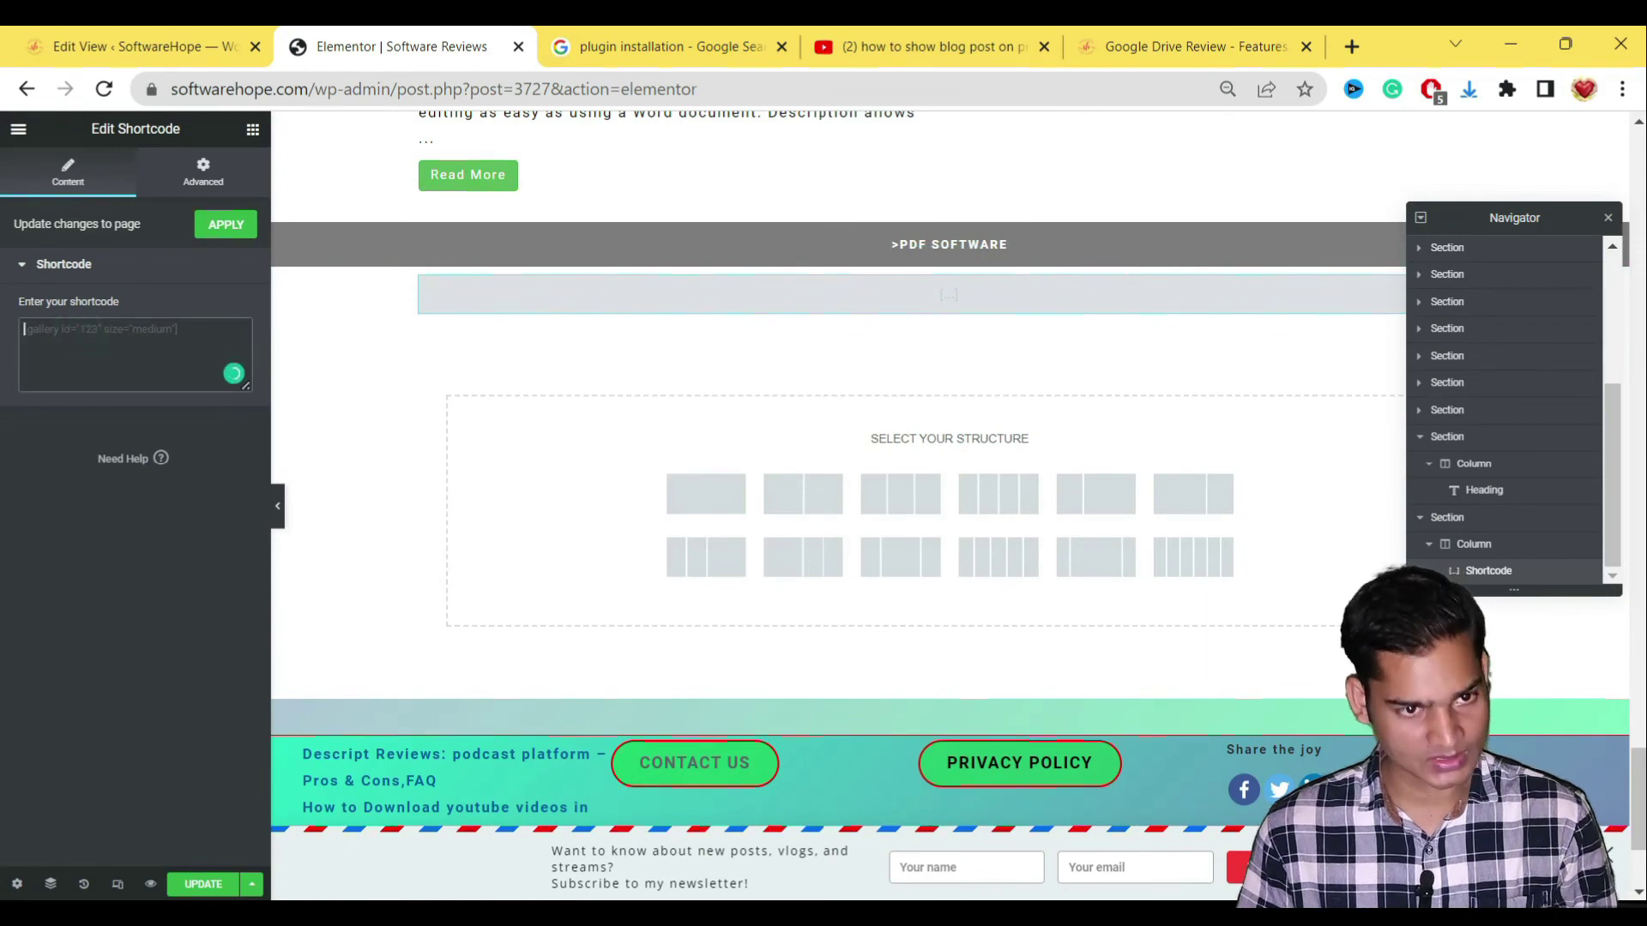
{"action": "key", "text": "ctrl+v"}
{"action": "left_click", "coordinate": [226, 224]}
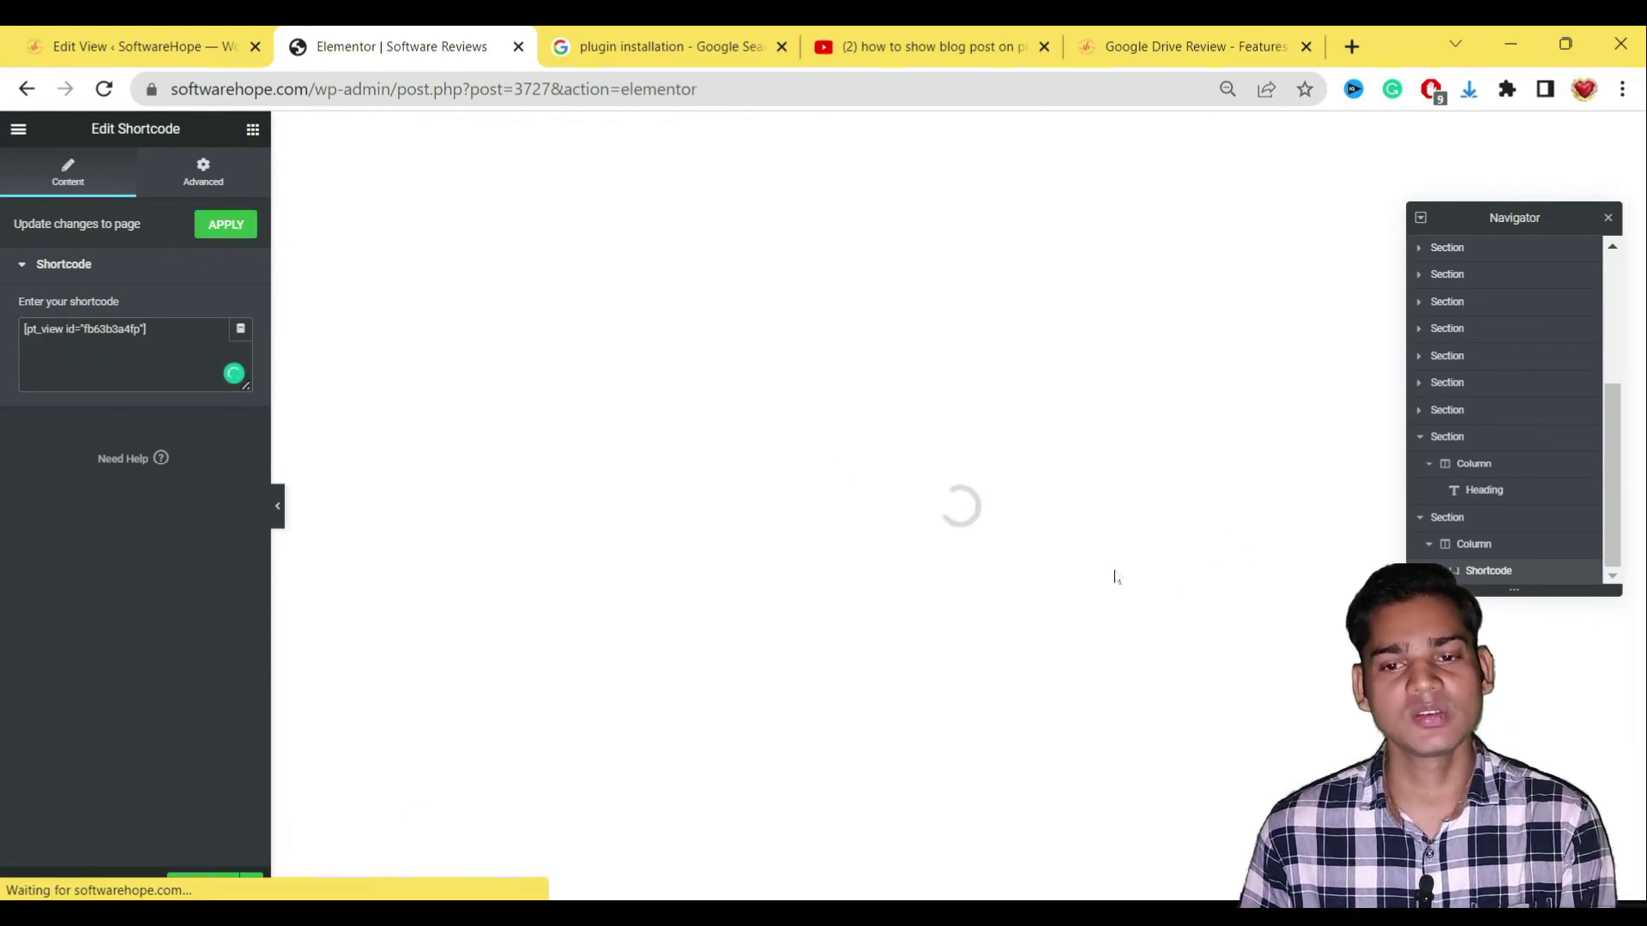
Step: Check the post grid, thumbnails and excerpts below the PDF SOFTWARE heading on the reloaded page
{"action": "scroll", "coordinate": [1150, 644], "scroll_direction": "up", "scroll_amount": 15}
{"action": "scroll", "coordinate": [1150, 644], "scroll_direction": "down", "scroll_amount": 15}
{"action": "scroll", "coordinate": [1150, 643], "scroll_direction": "down", "scroll_amount": 5}
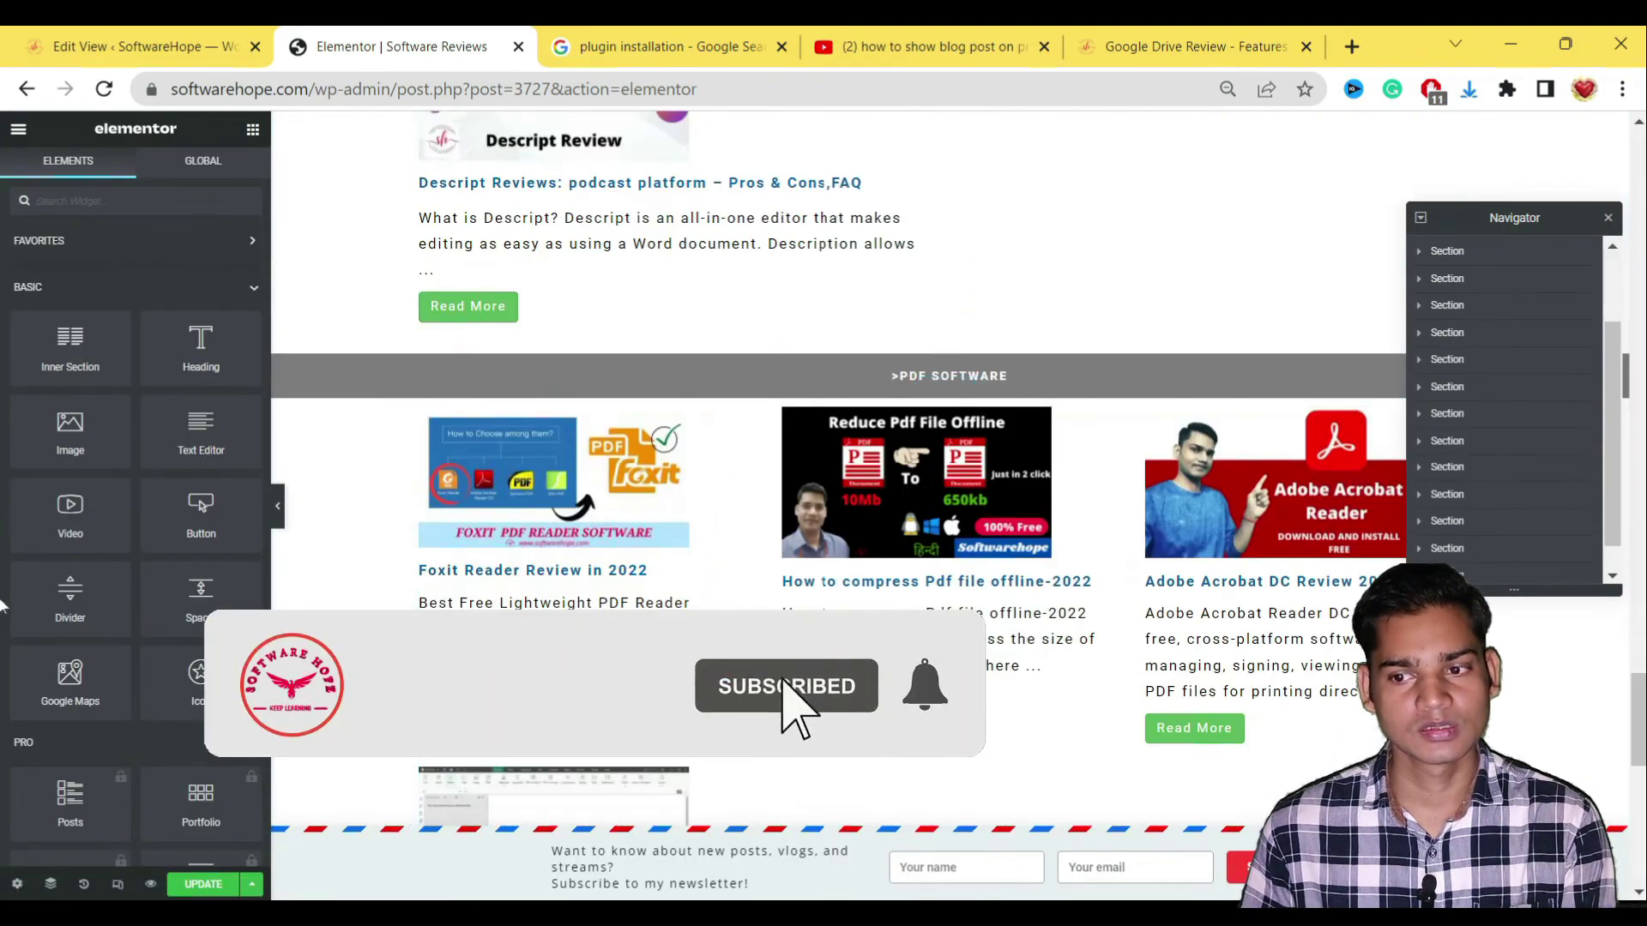
{"action": "scroll", "coordinate": [935, 748], "scroll_direction": "down", "scroll_amount": 6}
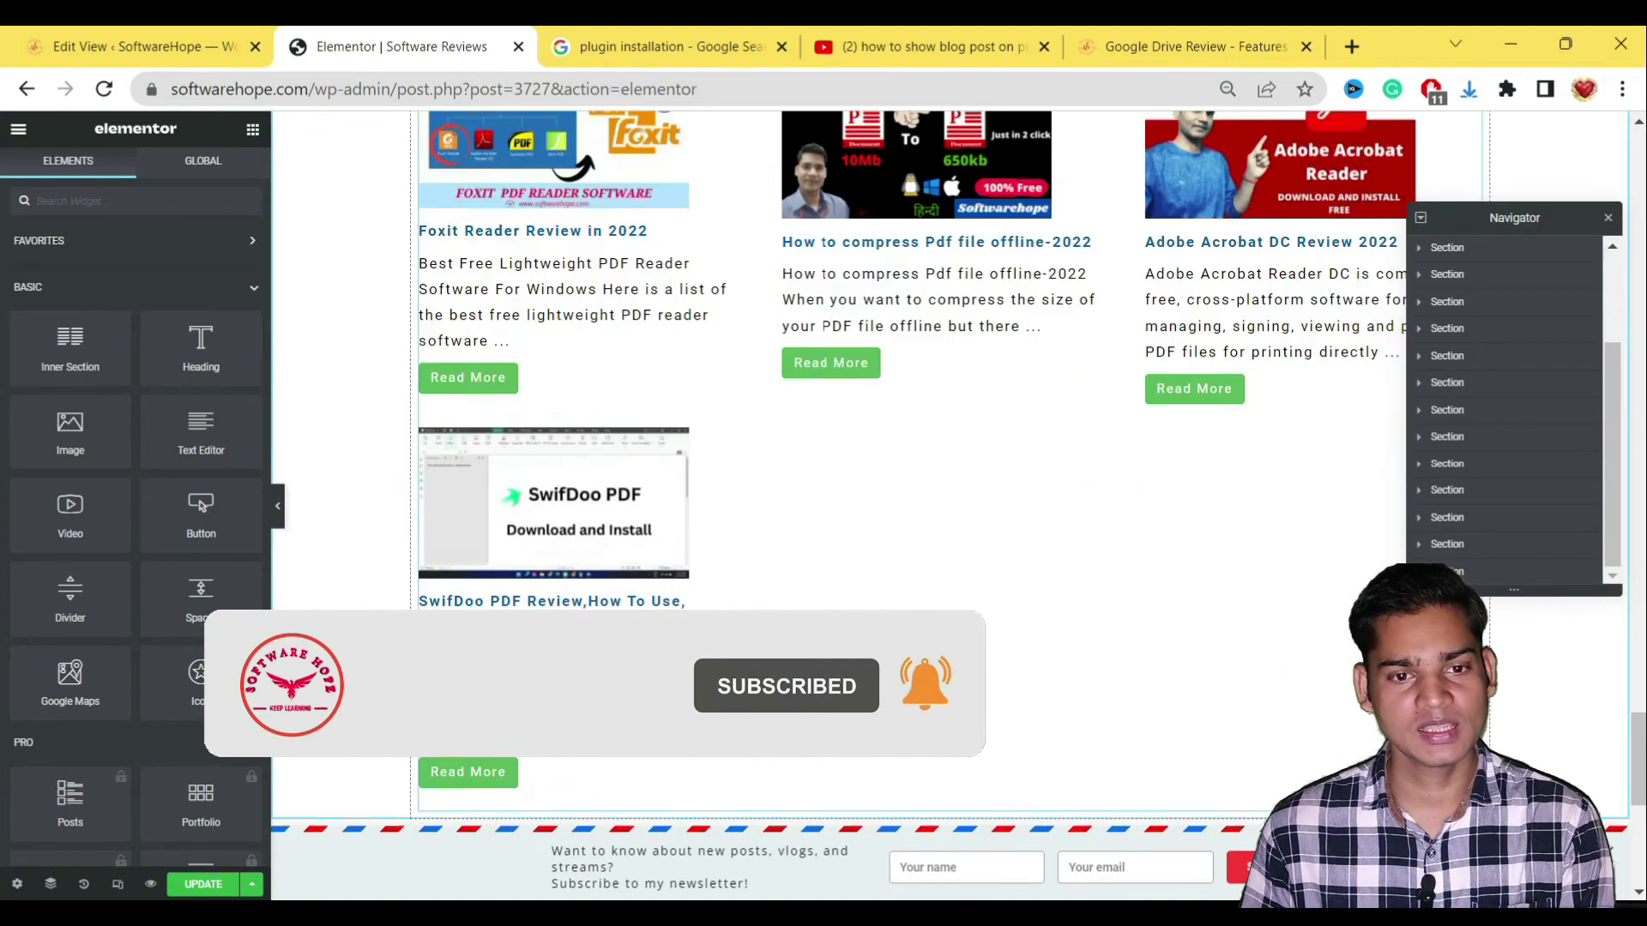
{"action": "scroll", "coordinate": [776, 532], "scroll_direction": "up", "scroll_amount": 6}
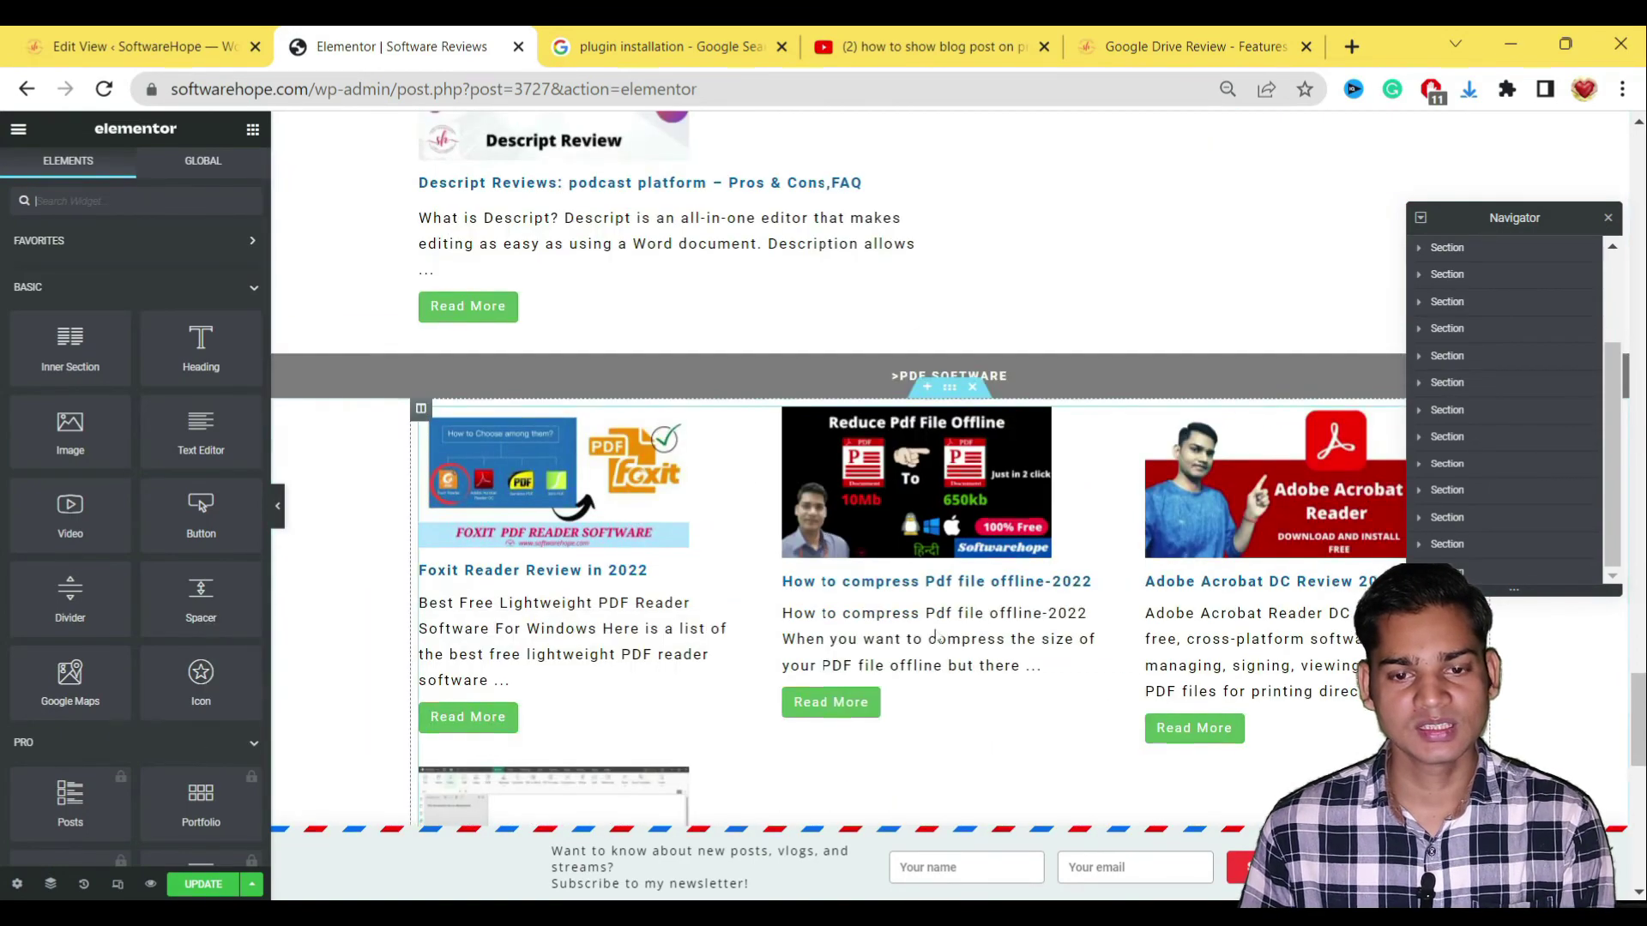
{"action": "scroll", "coordinate": [912, 392], "scroll_direction": "down", "scroll_amount": 3}
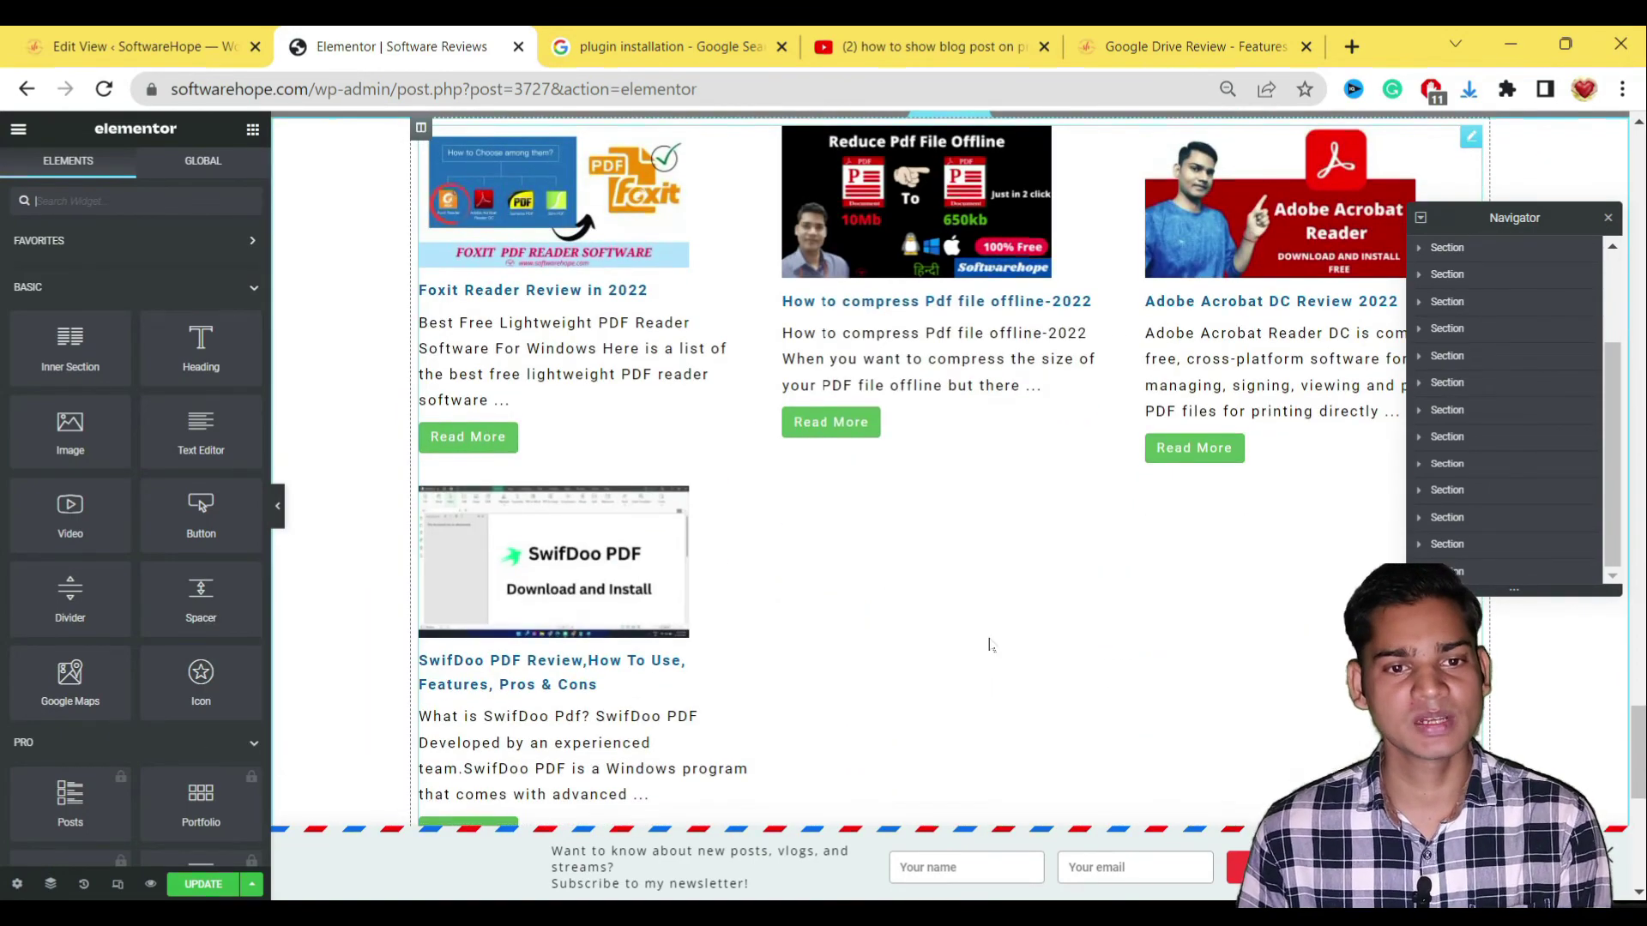